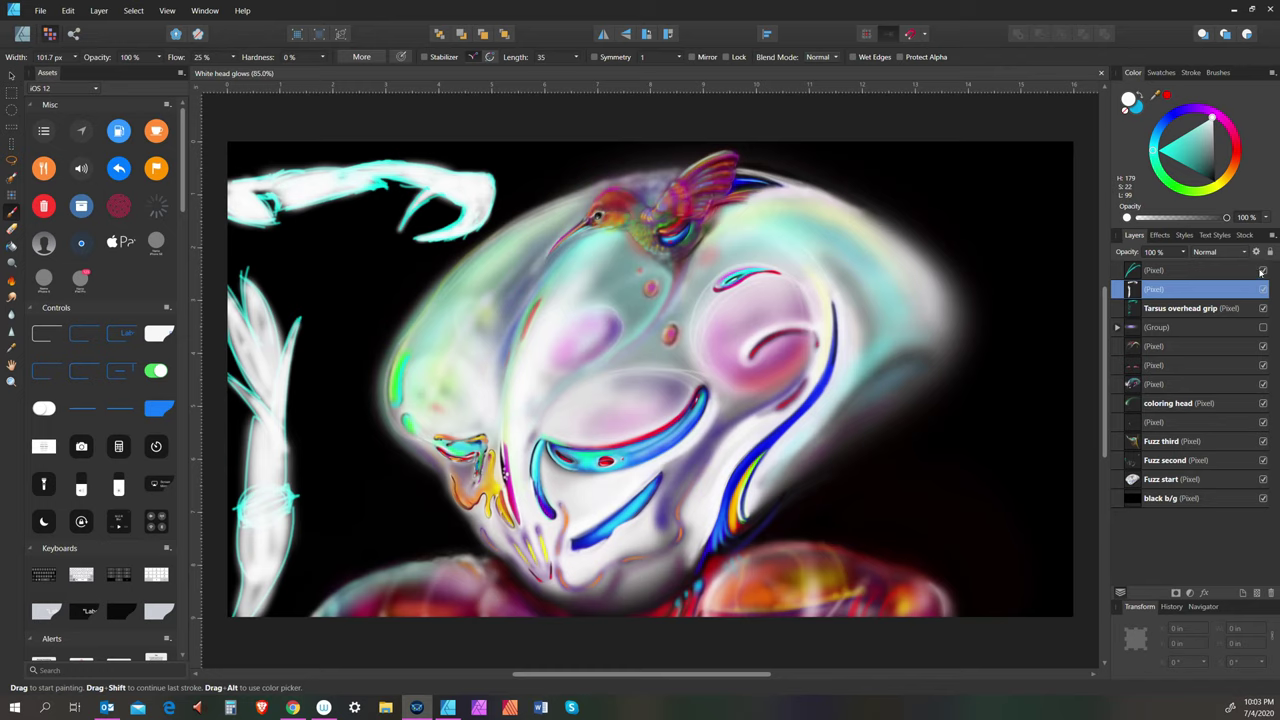
# Hide the top two pixel layers and Tarsus overhead grip, and show the Group containing the purple ring
pyautogui.click(1263, 271)
pyautogui.click(1263, 289)
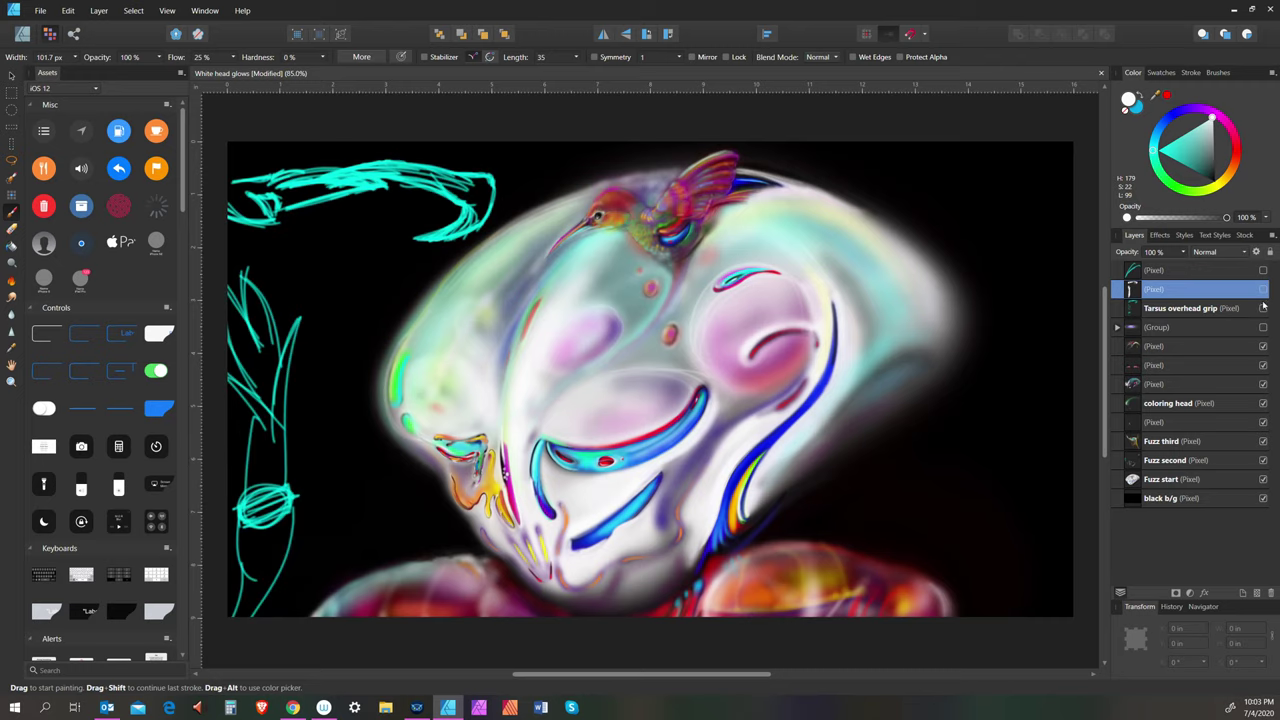
pyautogui.click(1263, 308)
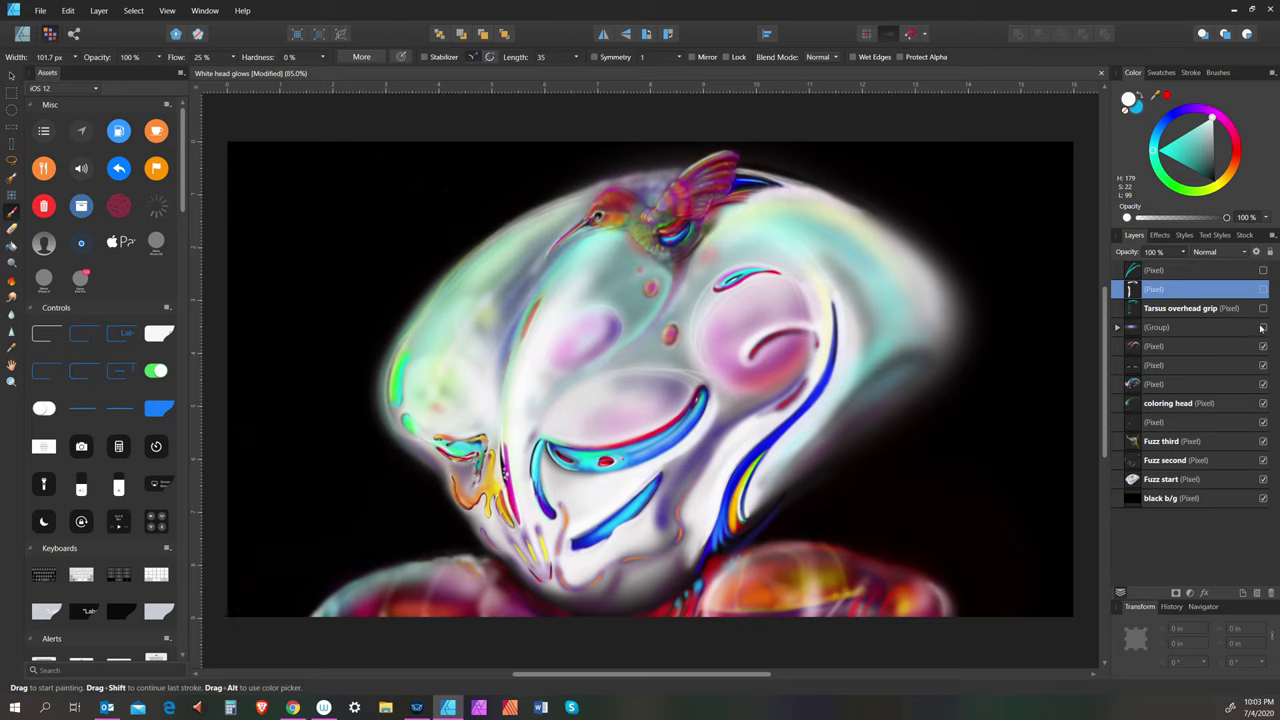
pyautogui.click(1262, 327)
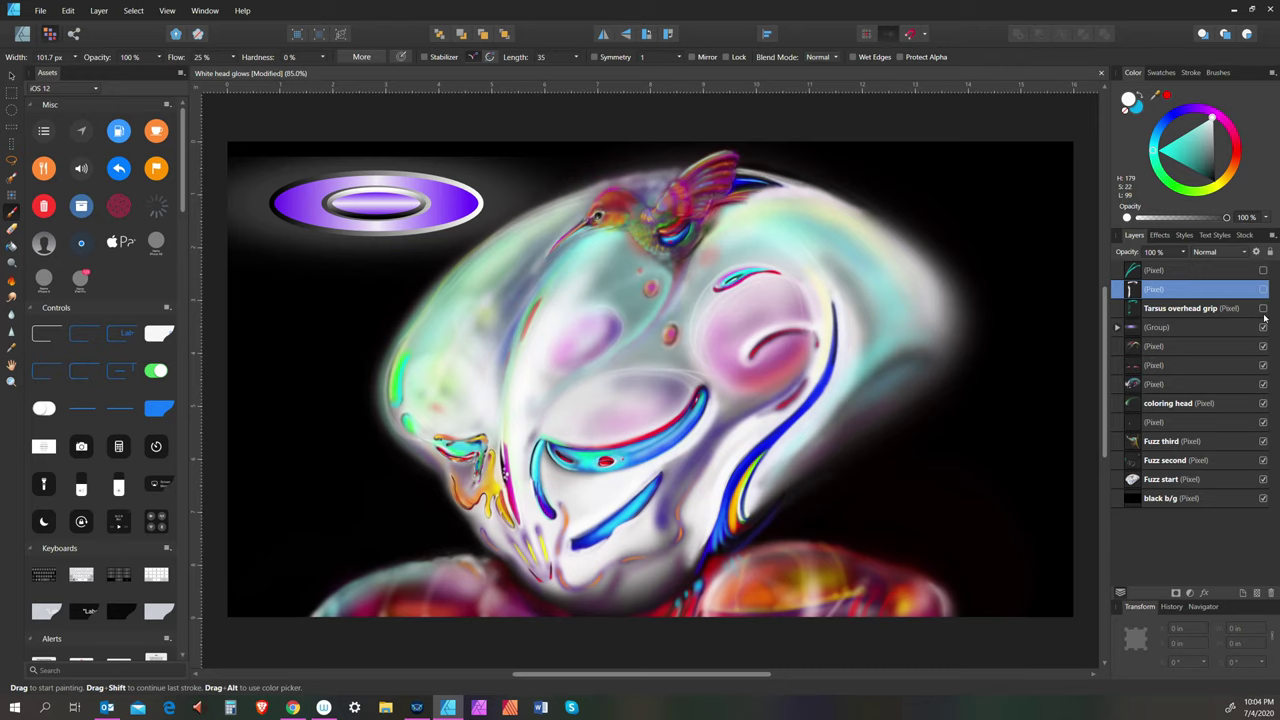
# Show Tarsus overhead grip and the top sketch layer, toggling the white arm layer on and off over the ring
pyautogui.click(1263, 308)
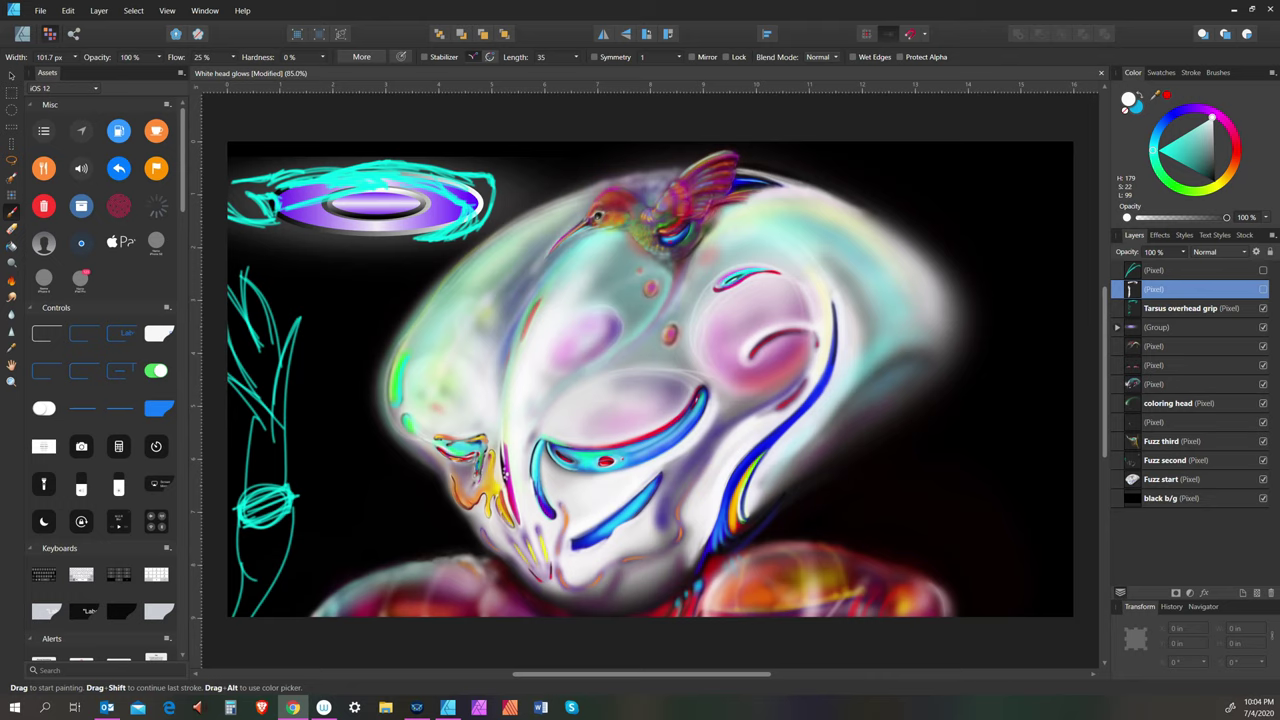
pyautogui.click(1263, 271)
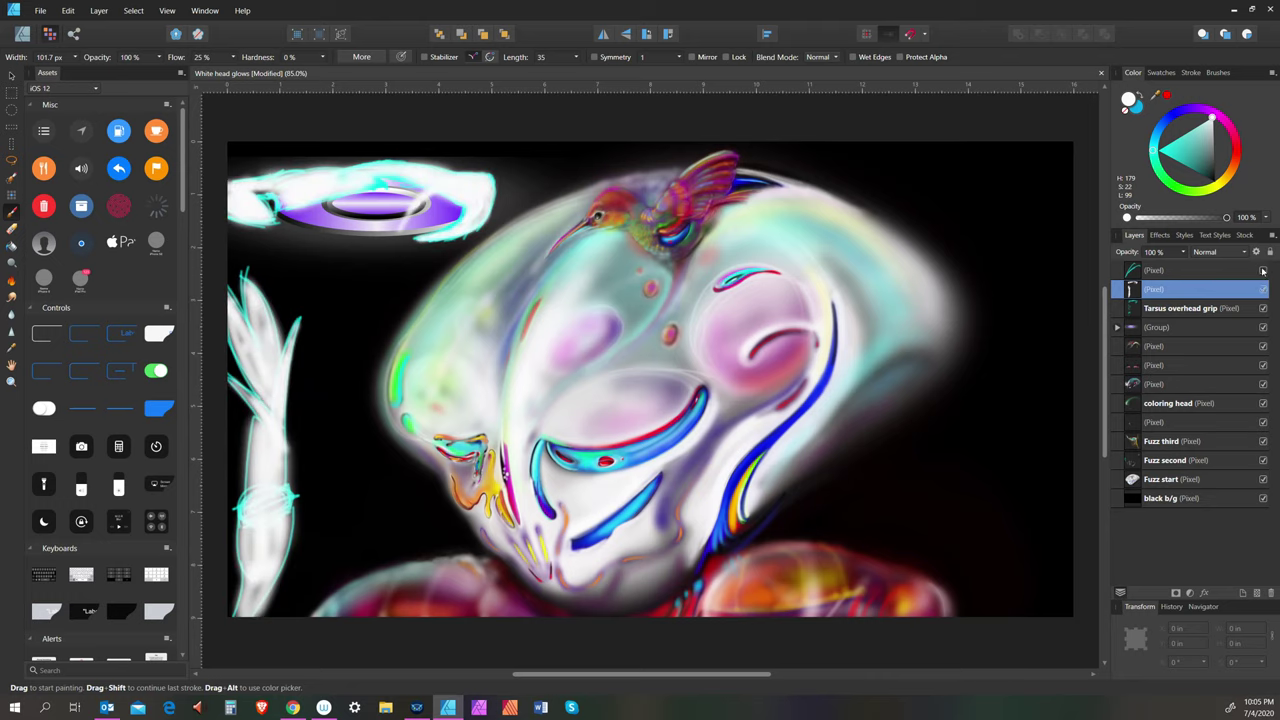
pyautogui.click(1263, 271)
pyautogui.click(1263, 288)
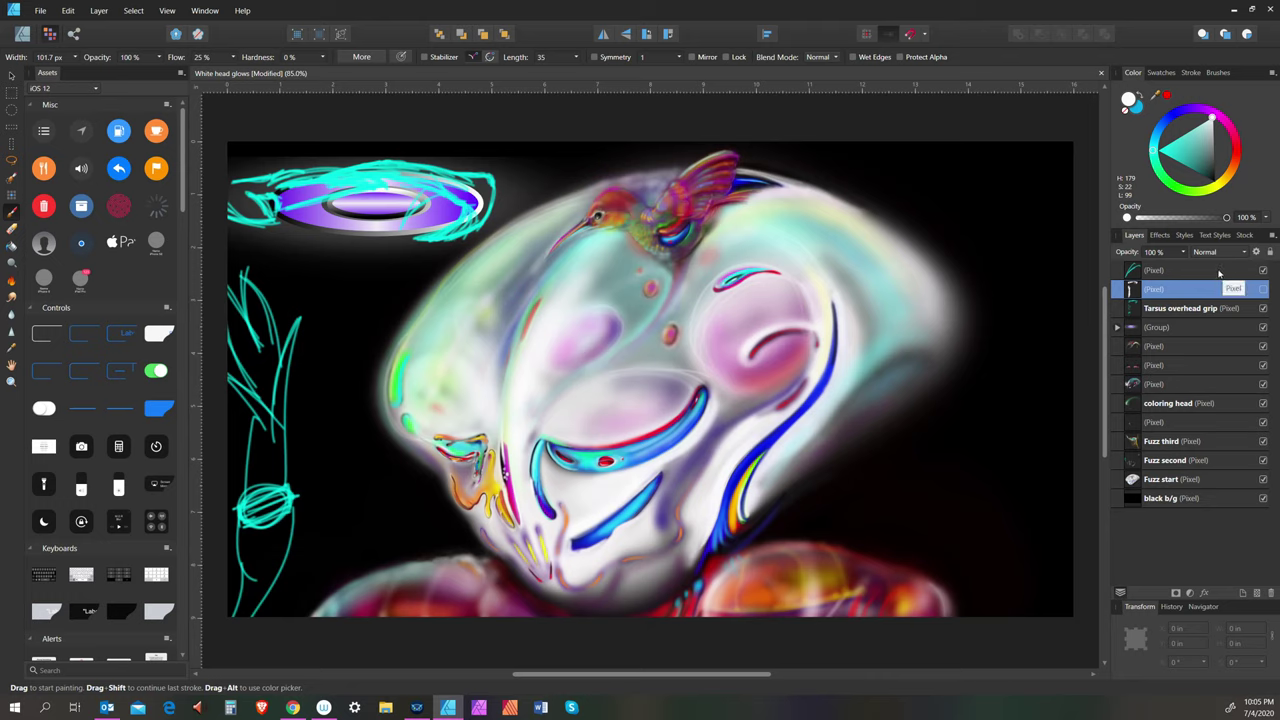
pyautogui.rightClick(1200, 308)
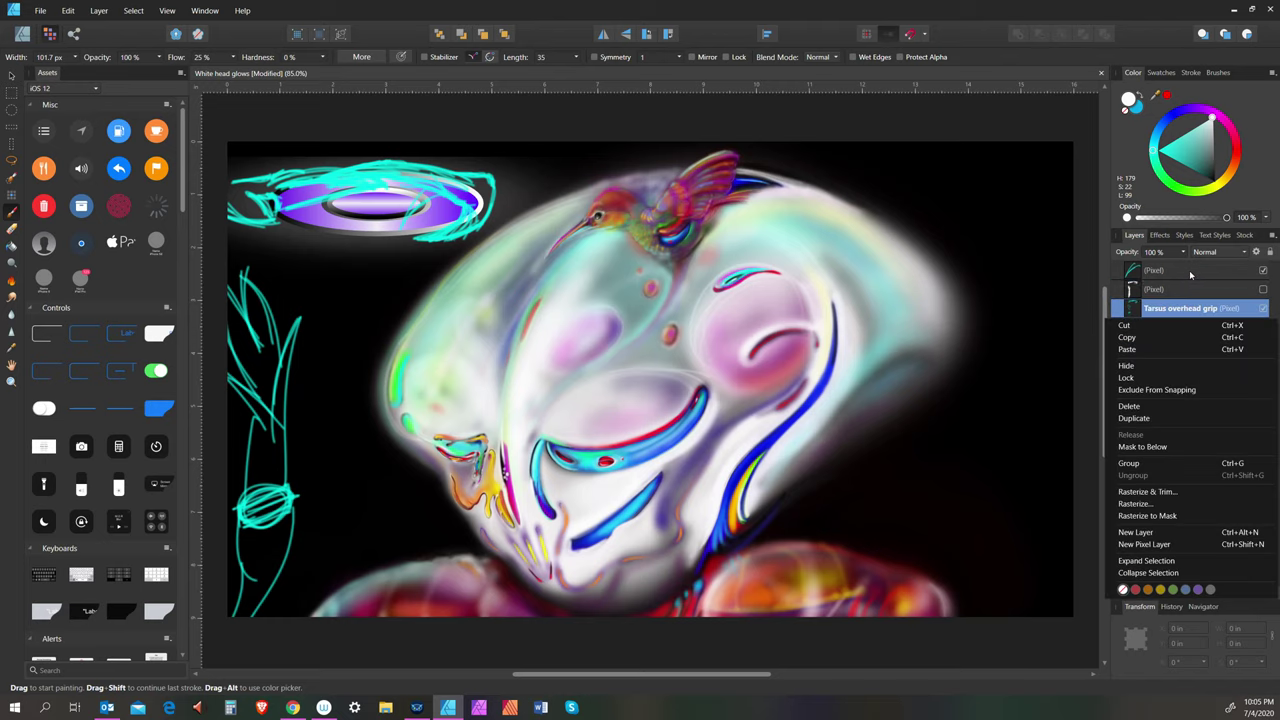
pyautogui.click(1230, 271)
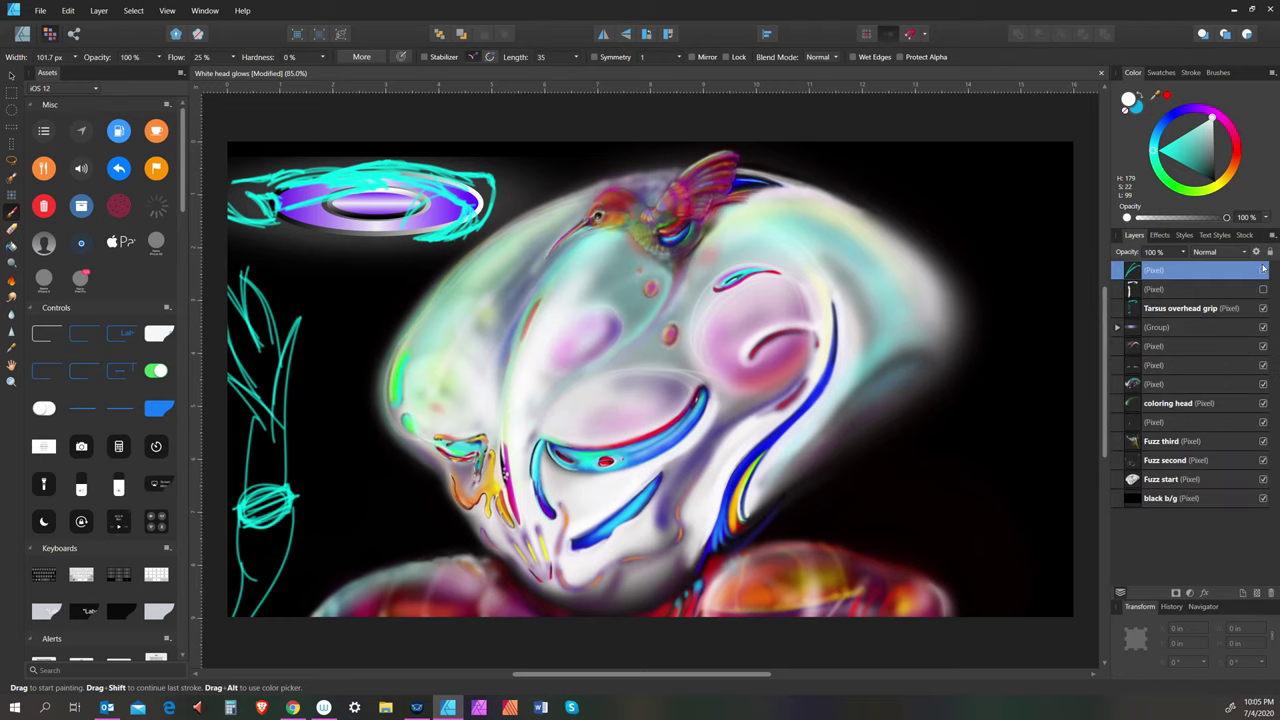
pyautogui.rightClick(1203, 295)
pyautogui.click(1192, 277)
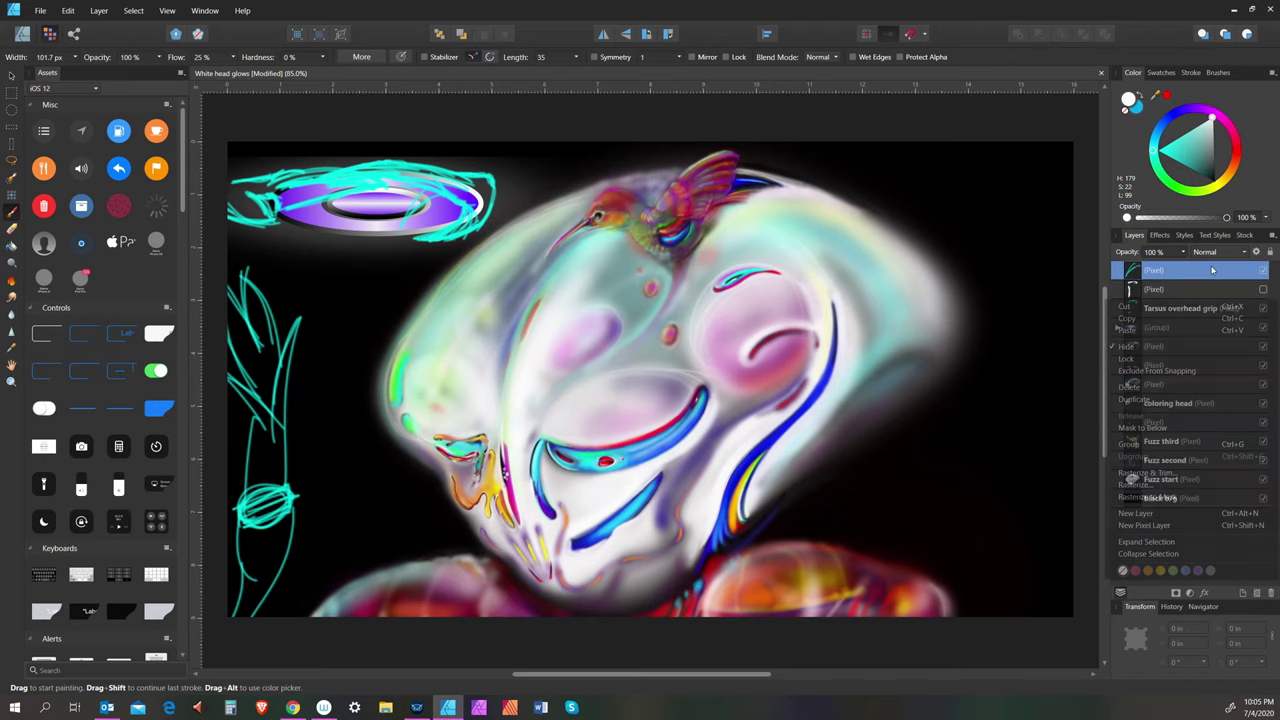
# Nest the top sketch layer inside the white arm pixel layer and expand that layer to reveal it
pyautogui.moveTo(1183, 276)
pyautogui.mouseDown()
pyautogui.moveTo(1178, 297)
pyautogui.moveTo(1166, 295)
pyautogui.moveTo(1182, 290)
pyautogui.mouseUp()
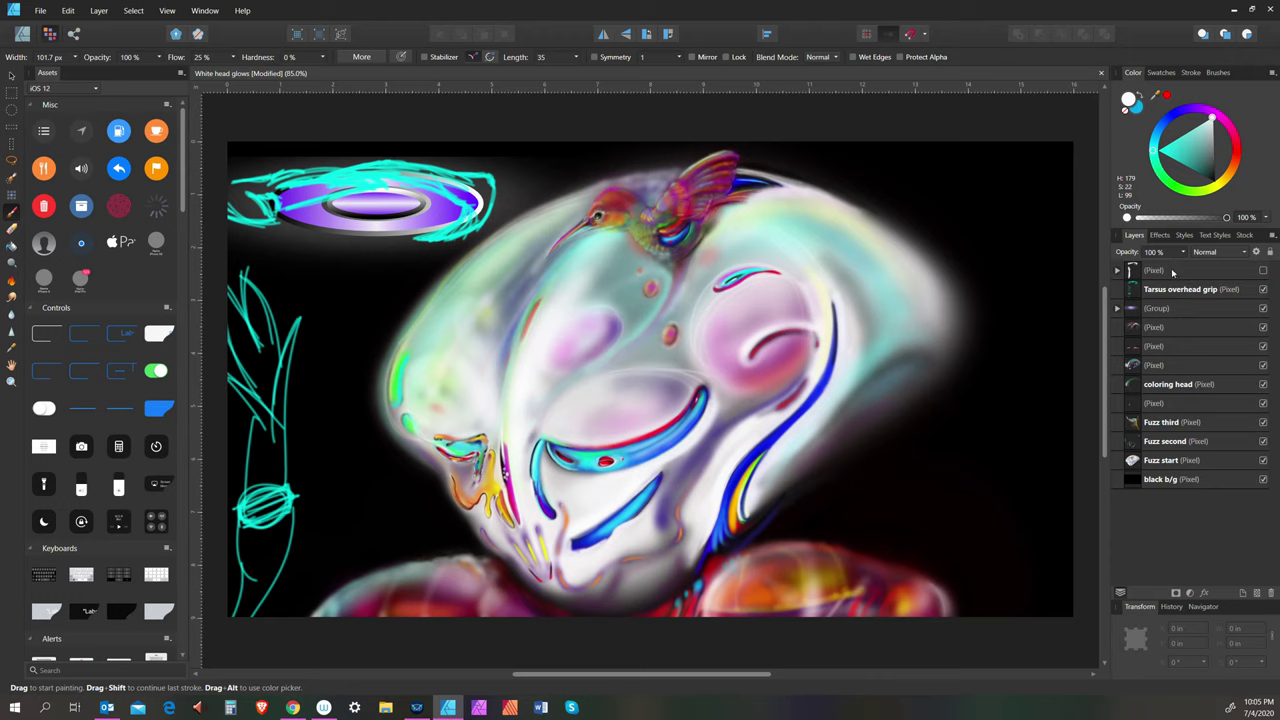
pyautogui.click(1173, 266)
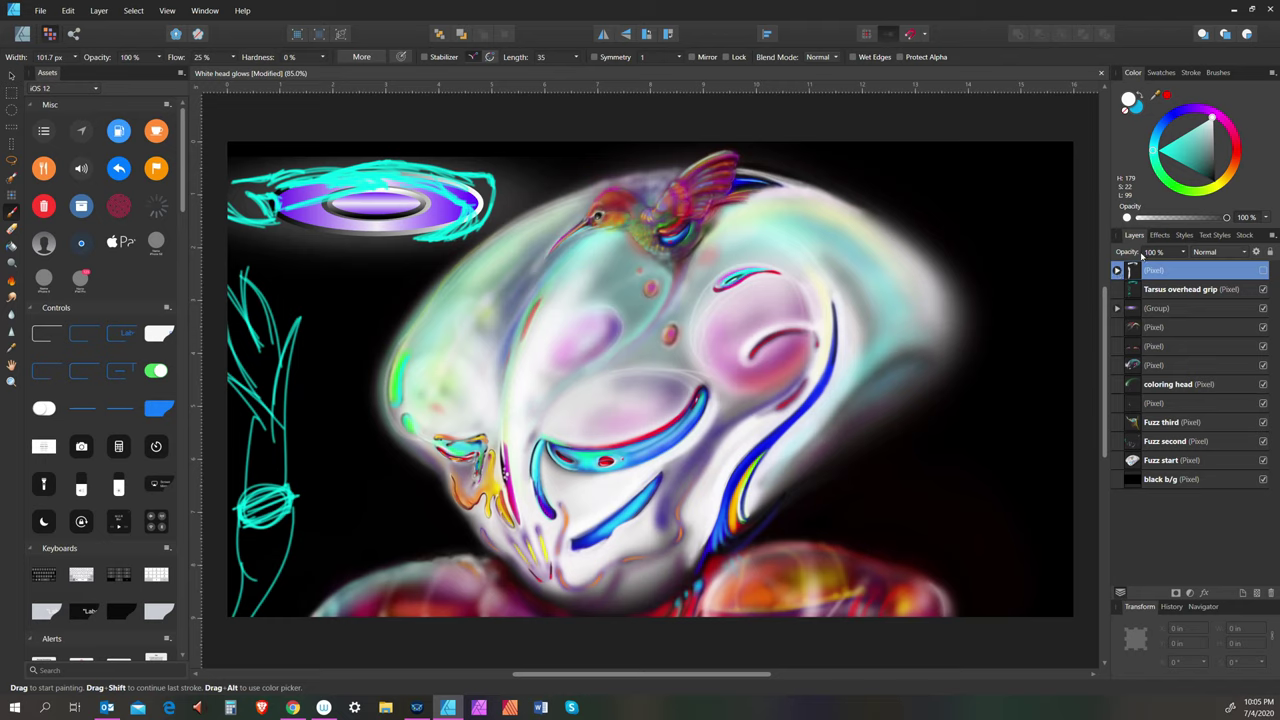
pyautogui.click(1117, 271)
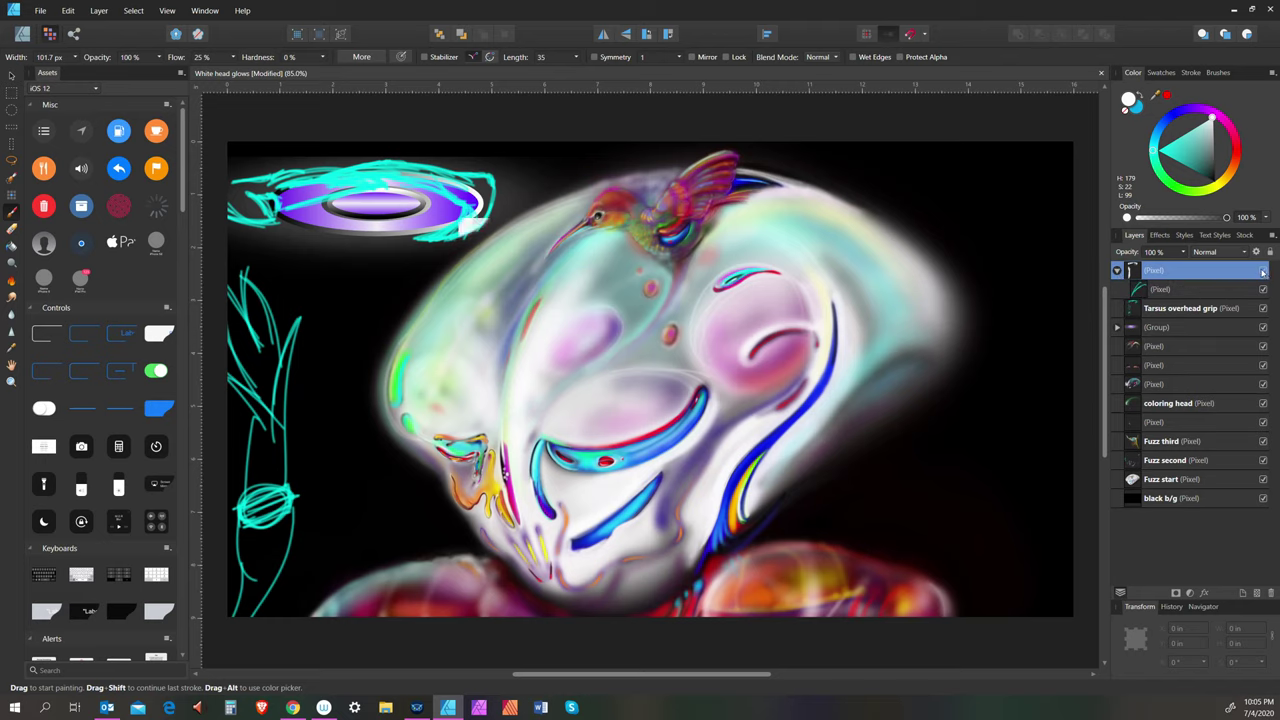
# Toggle the white arm layer, its nested sketch layer, Tarsus overhead grip and the Group to examine what each one contains
pyautogui.click(1264, 270)
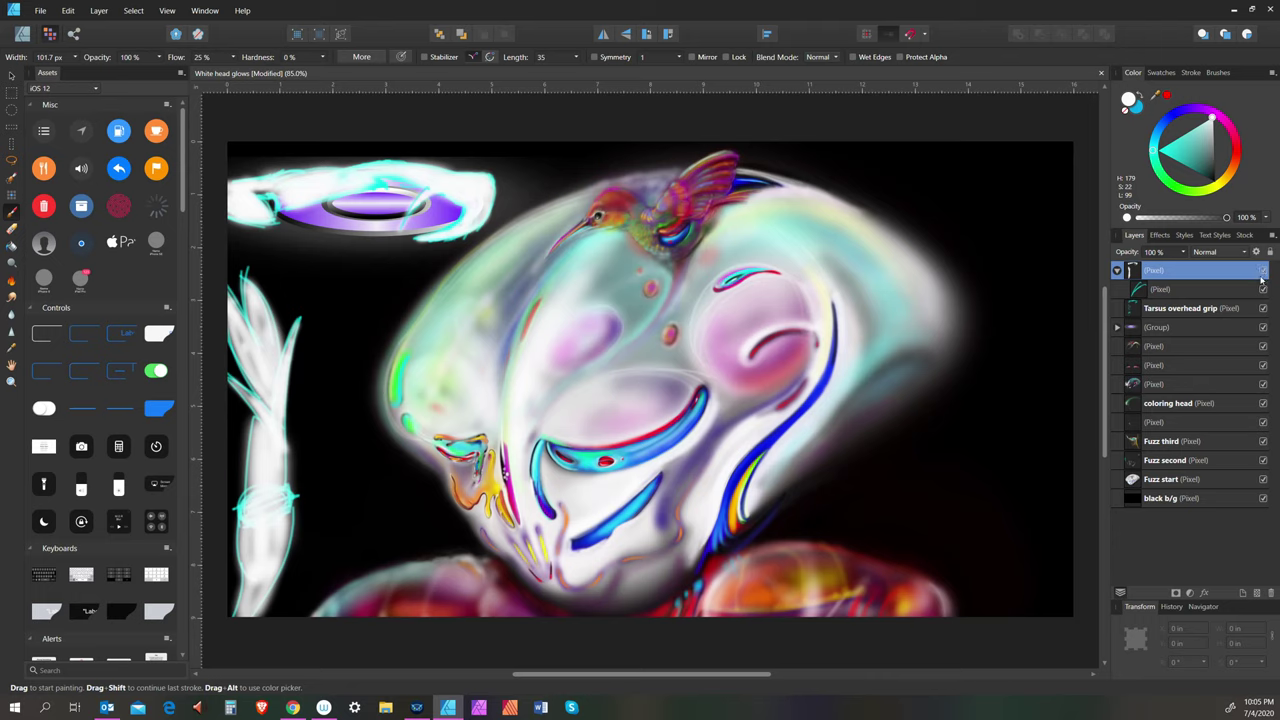
pyautogui.click(1263, 272)
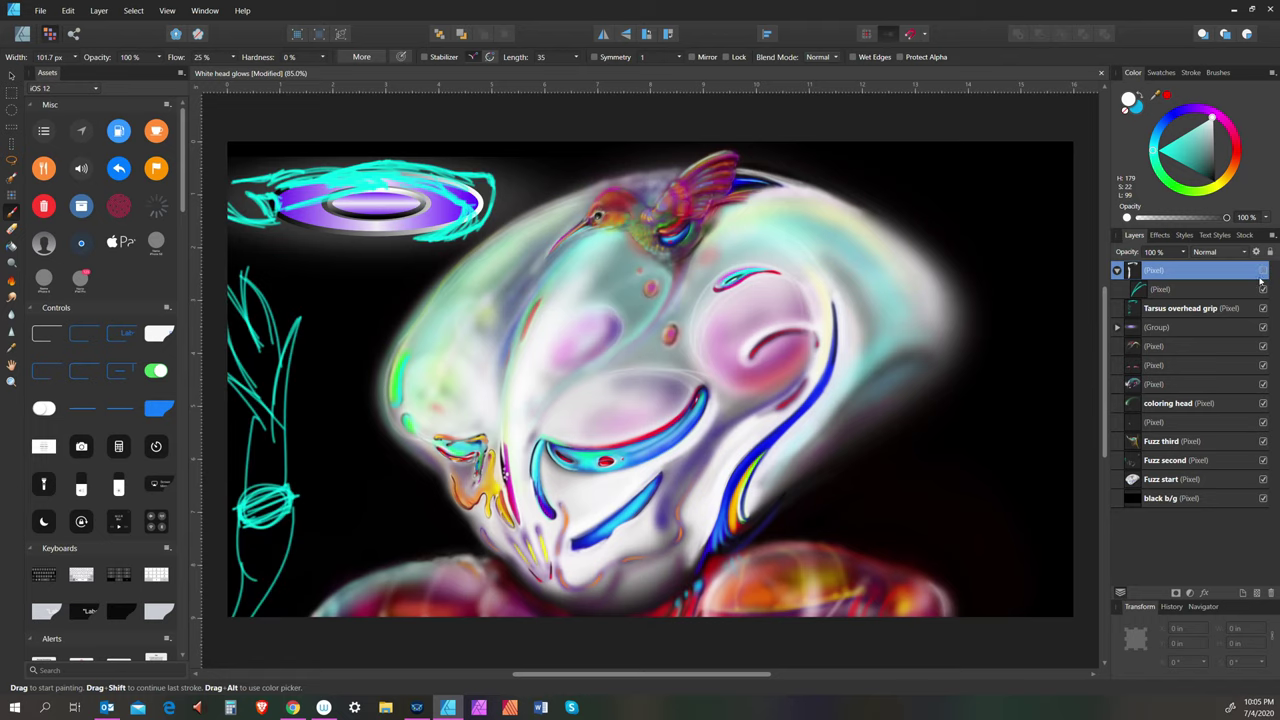
pyautogui.click(1262, 290)
pyautogui.click(1262, 309)
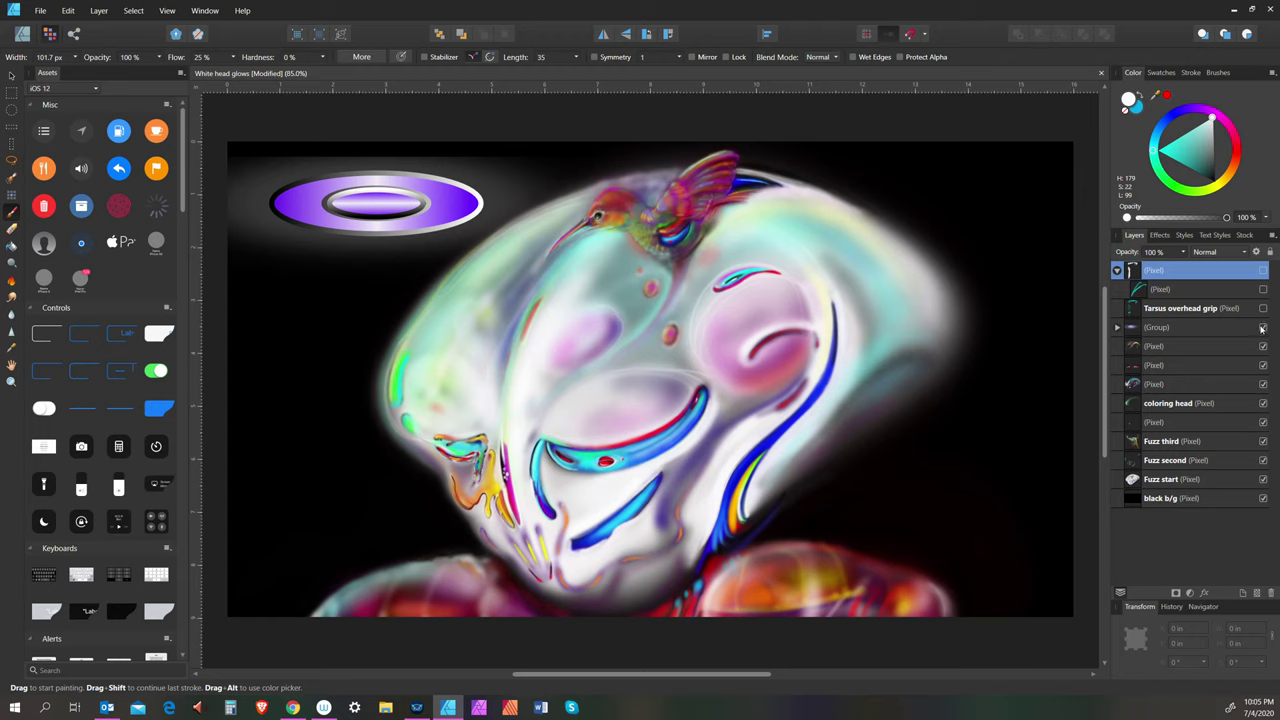
pyautogui.click(1263, 327)
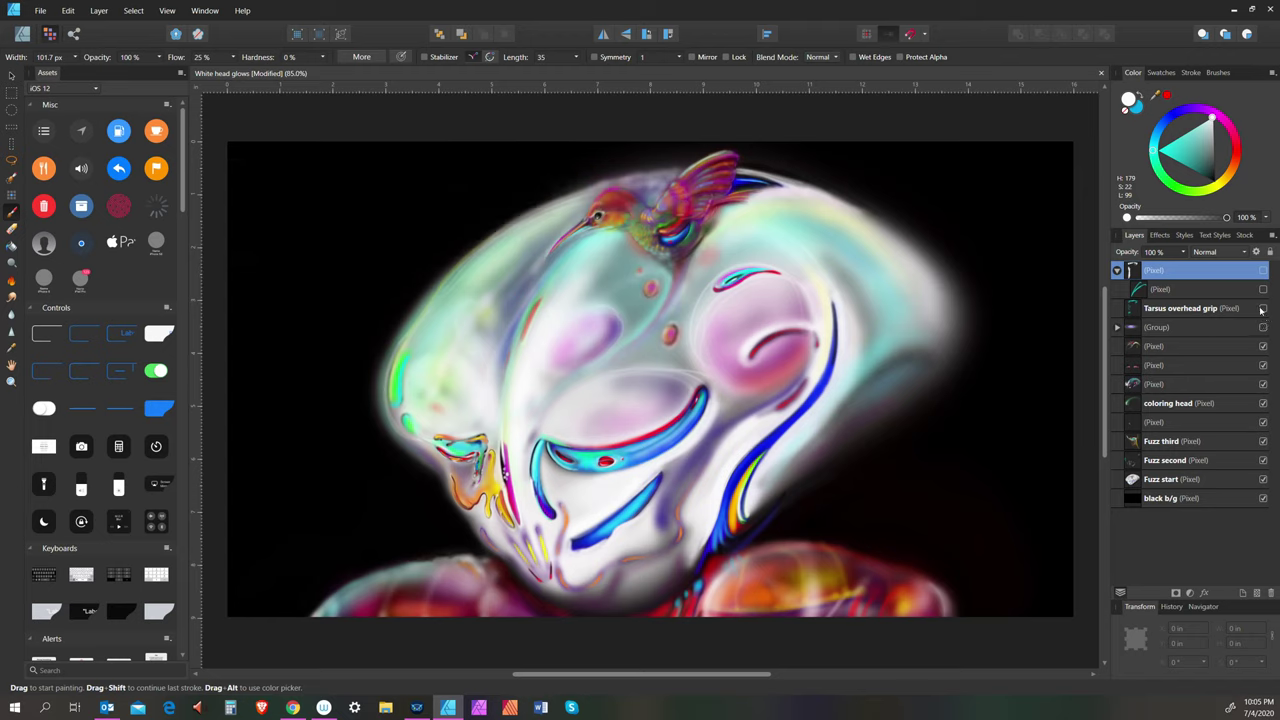
pyautogui.click(1262, 309)
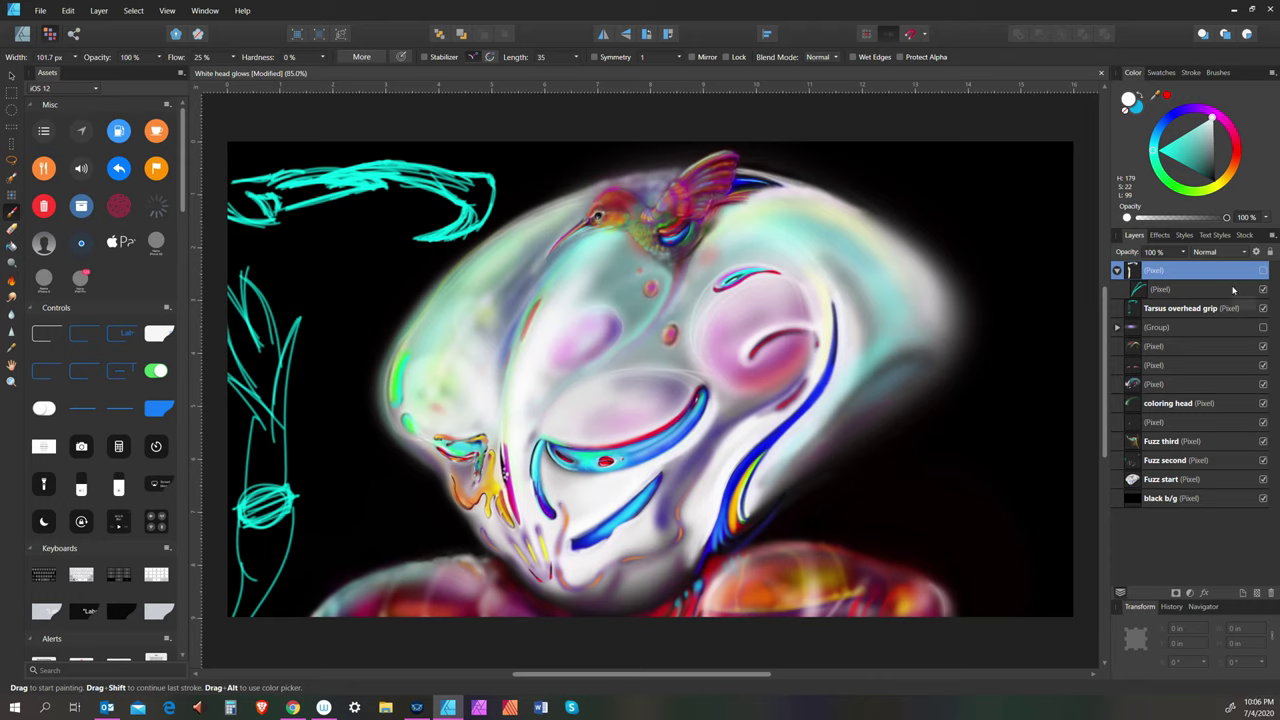
pyautogui.rightClick(1237, 289)
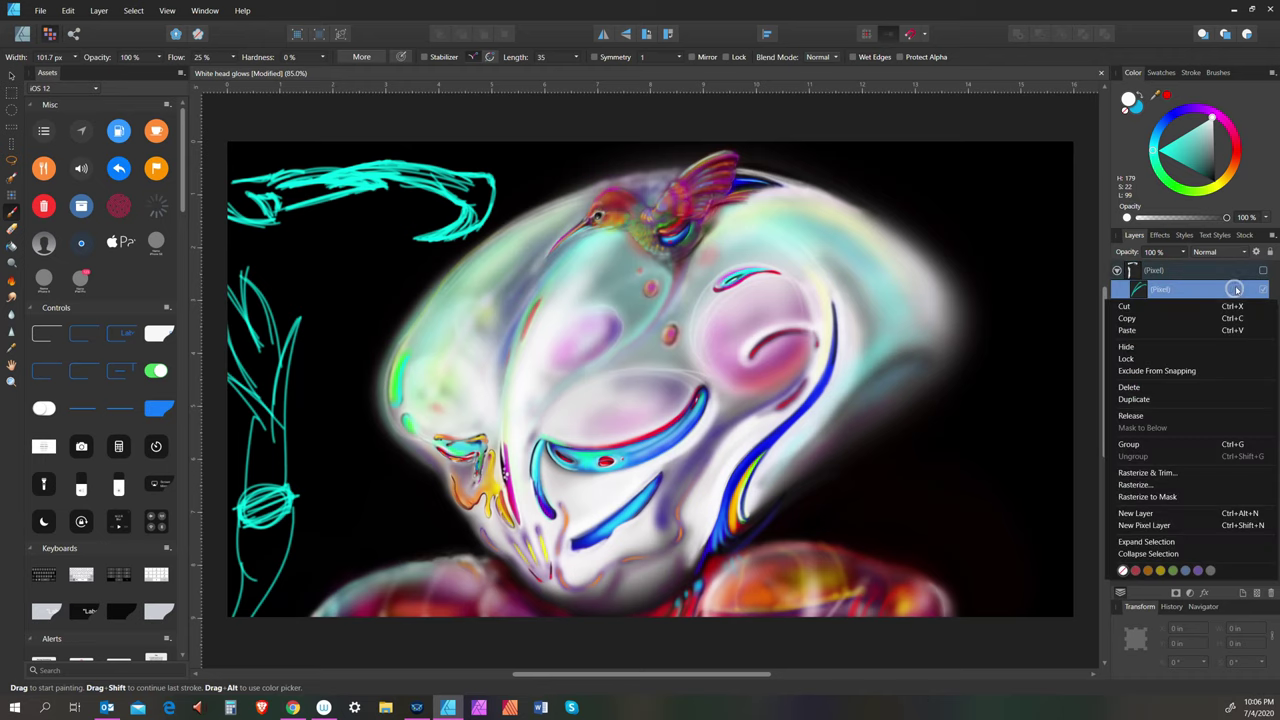
pyautogui.doubleClick(1237, 289)
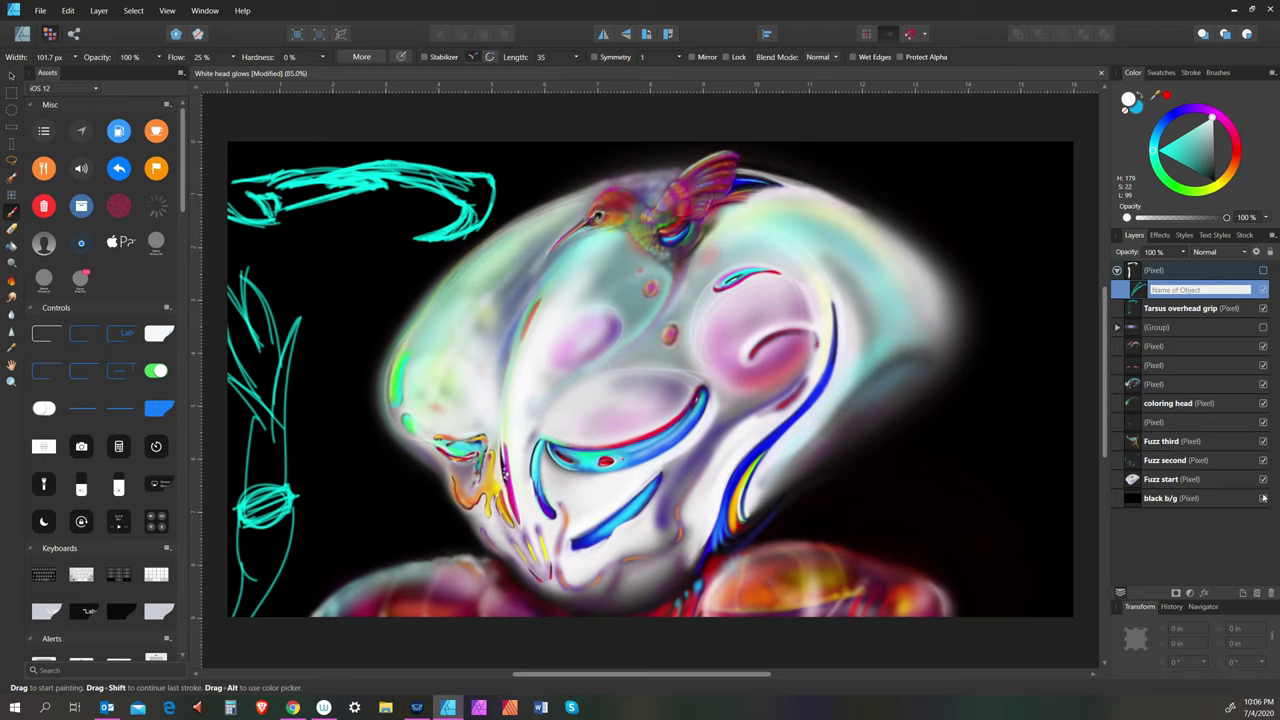
pyautogui.rightClick(1220, 500)
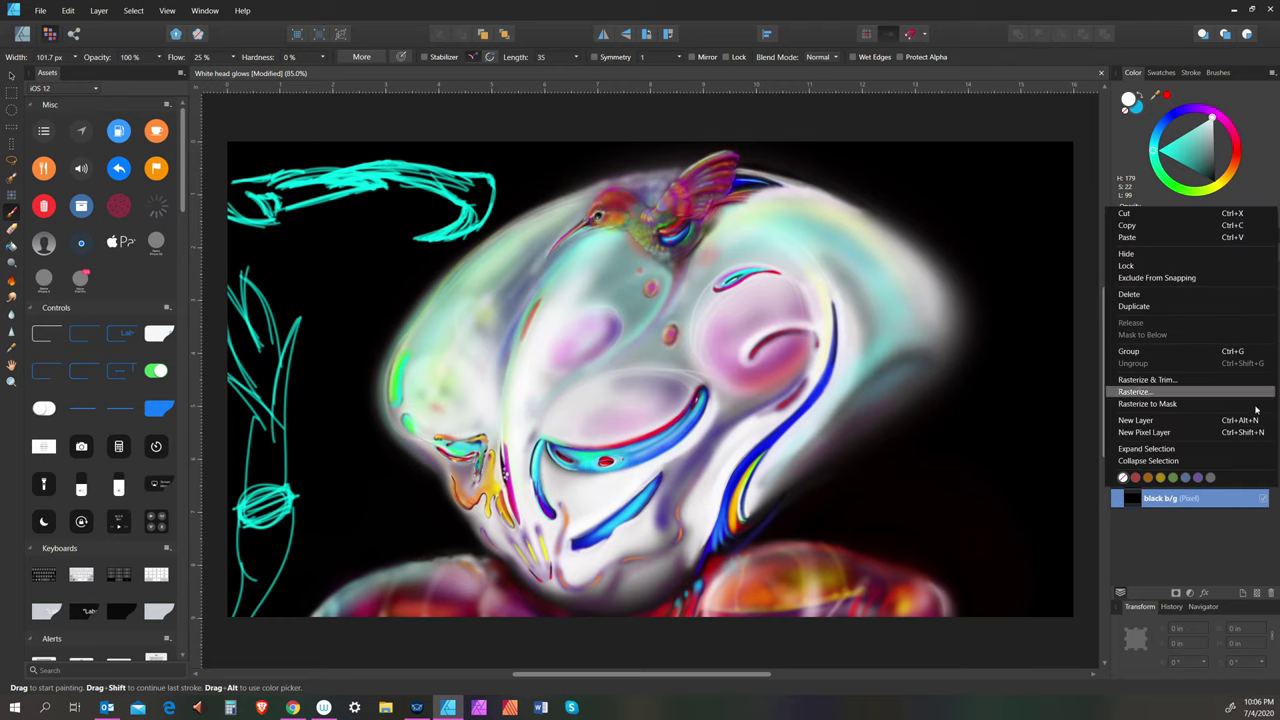
pyautogui.click(1210, 533)
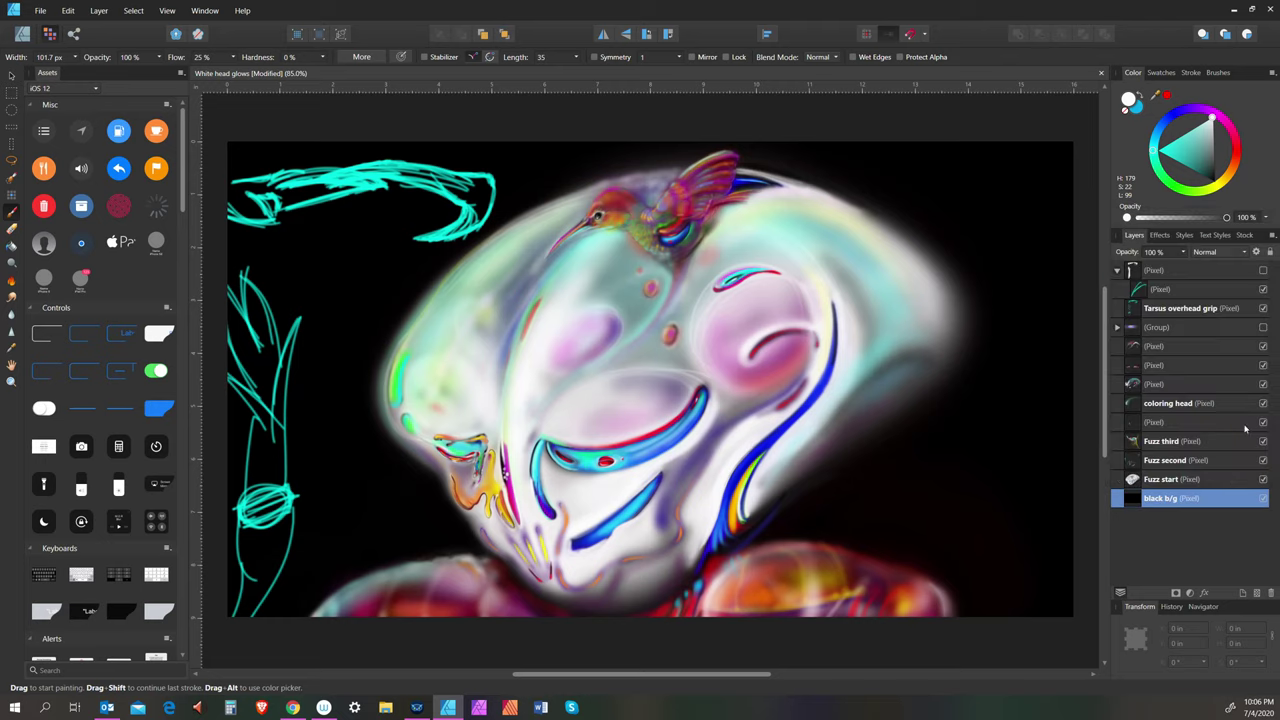
# Delete the sketch layer nested inside the white arm pixel layer
pyautogui.rightClick(1186, 288)
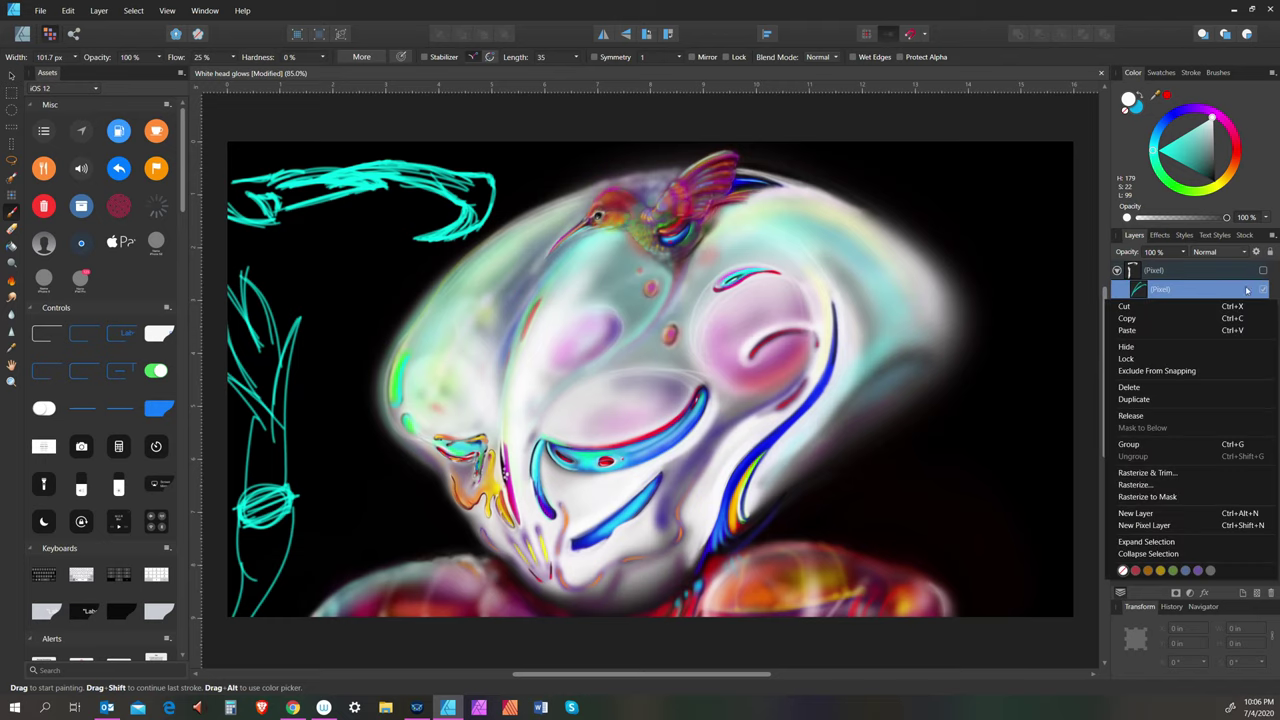
pyautogui.click(1246, 290)
pyautogui.moveTo(1246, 290); pyautogui.dragTo(1273, 594)
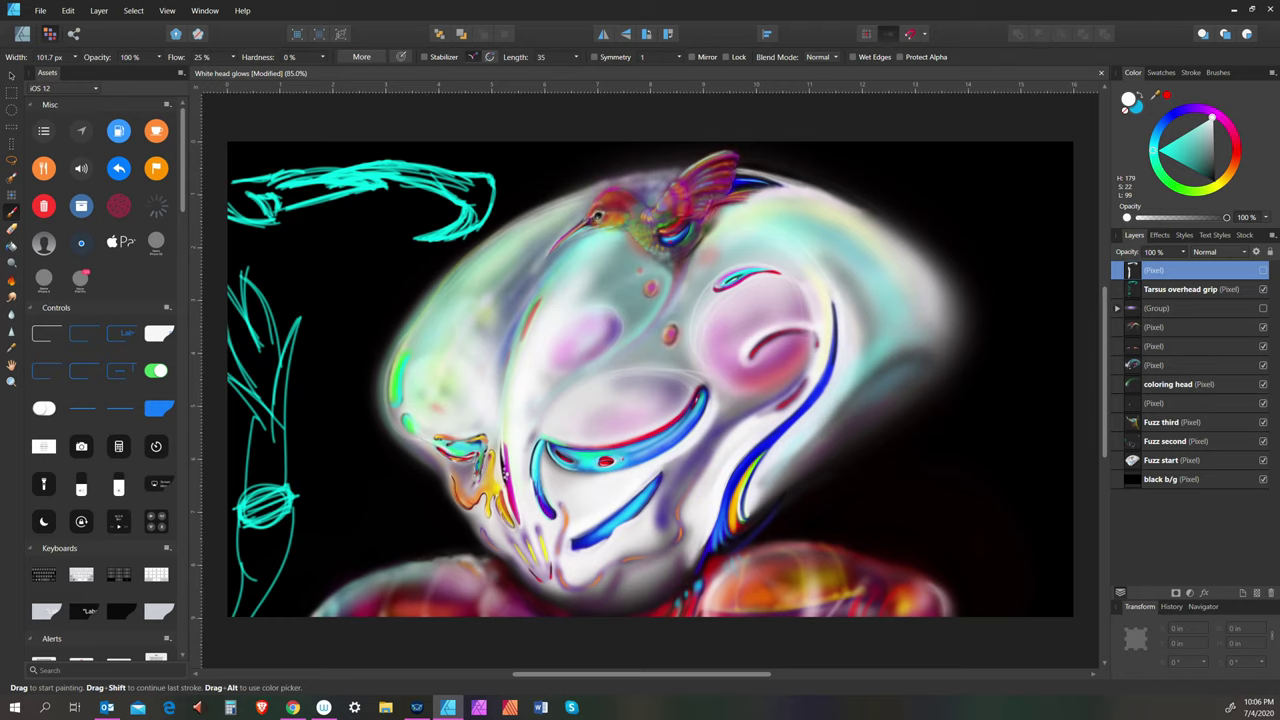
# Make the white arm layer visible, toggling the Group and Tarsus overhead grip to compare the artwork with and without them
pyautogui.click(1262, 309)
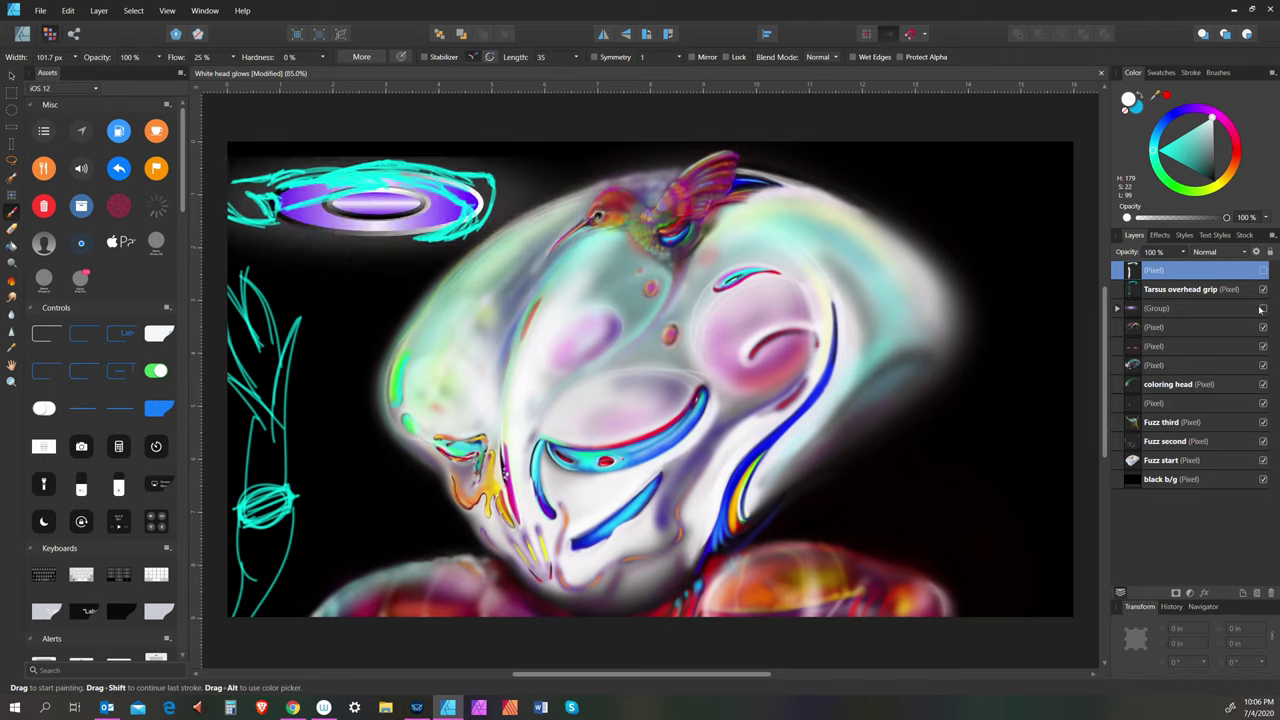
pyautogui.click(1262, 310)
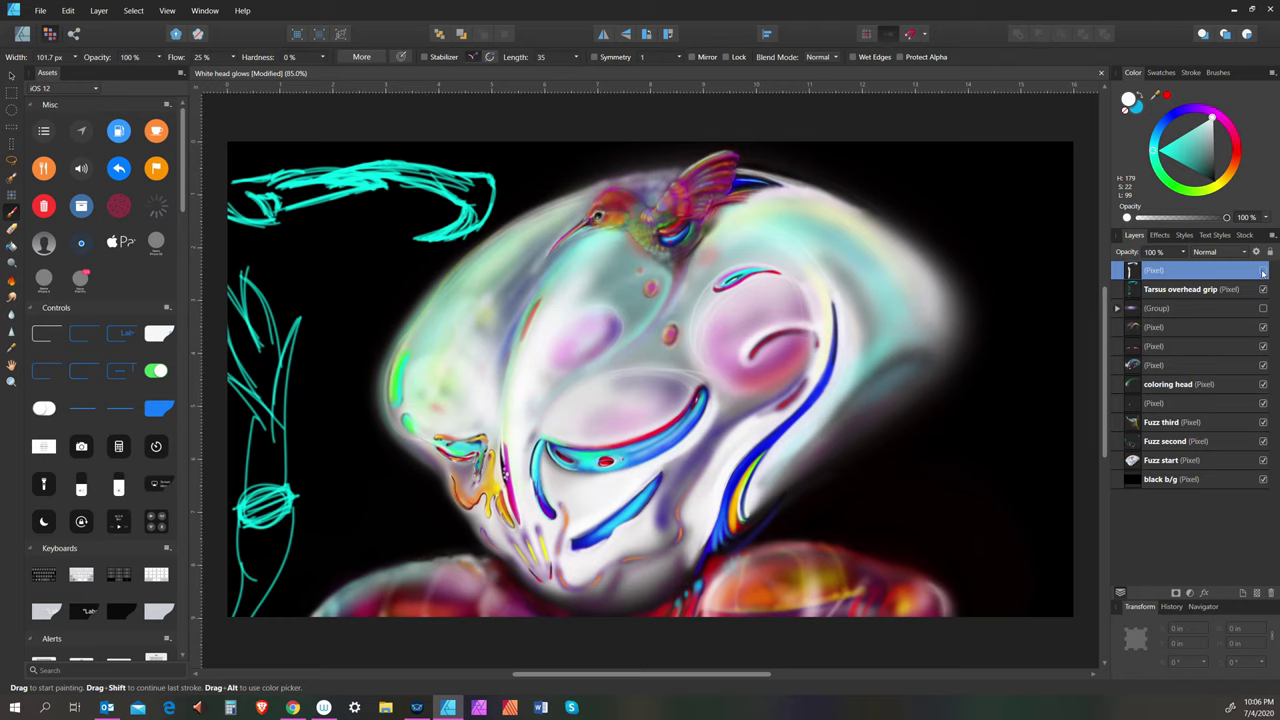
pyautogui.click(1263, 272)
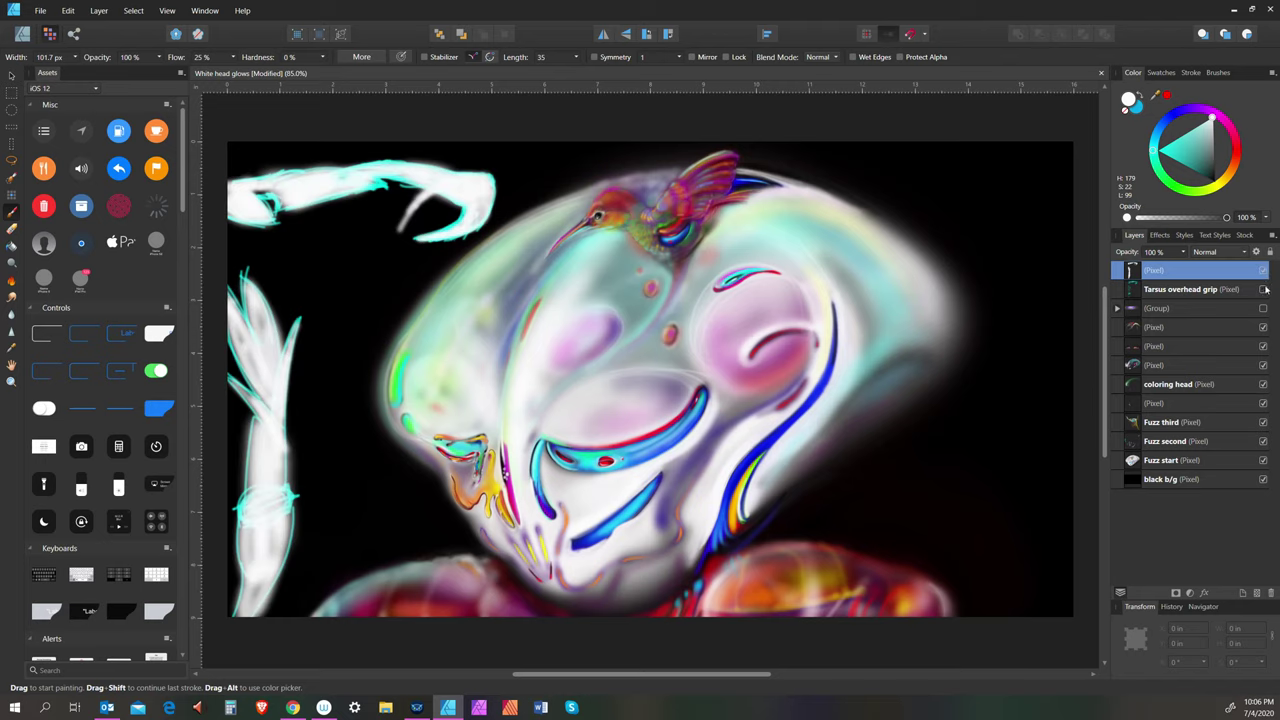
pyautogui.click(1263, 290)
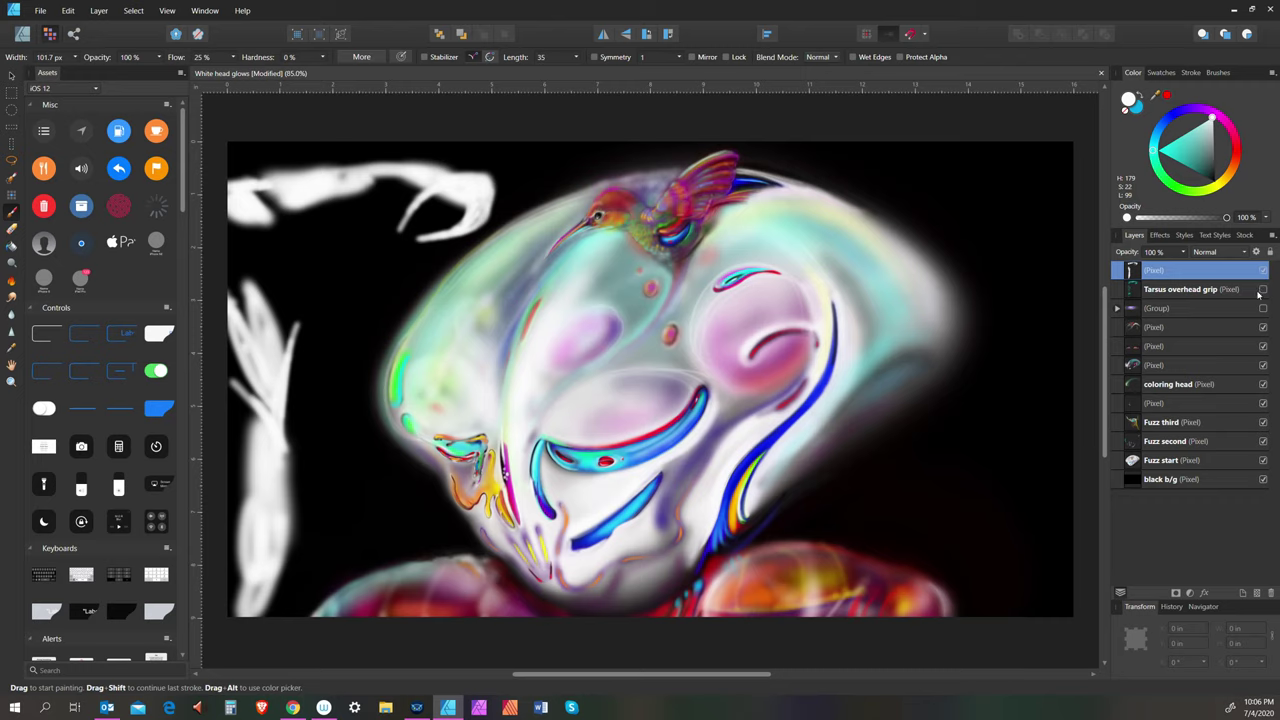
pyautogui.click(1263, 290)
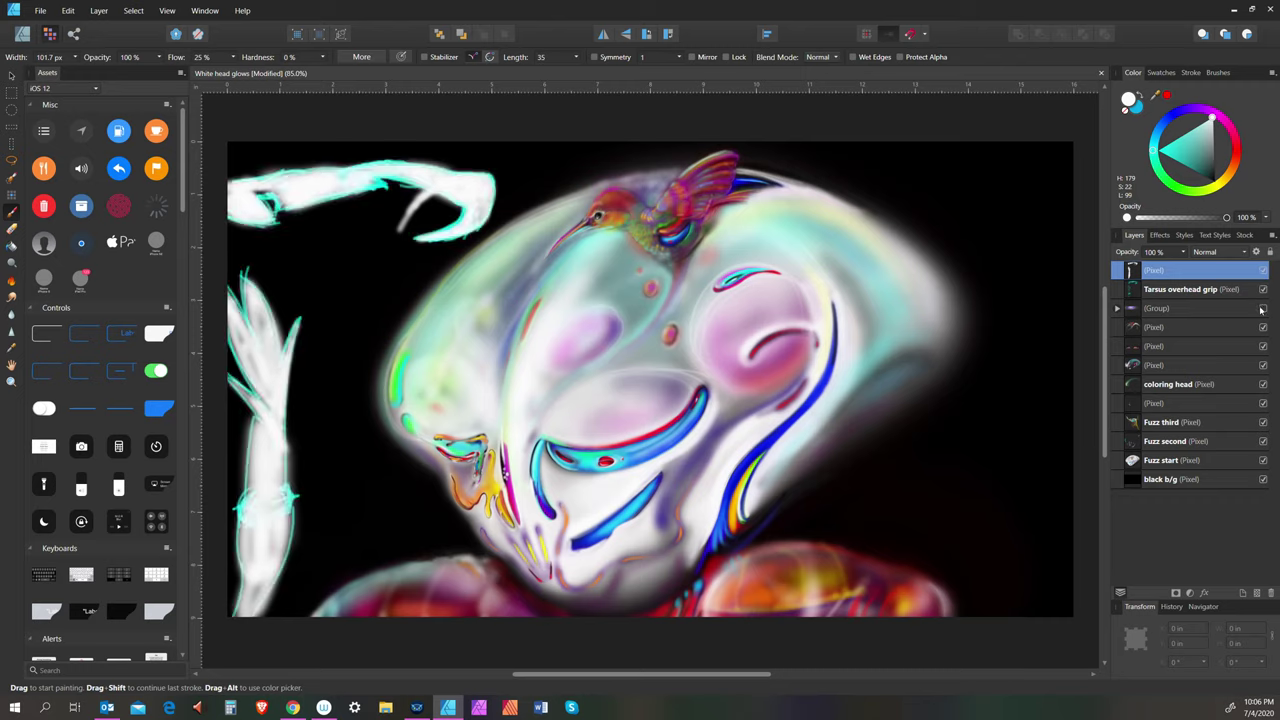
# Show the Group with the purple ring and save the document
pyautogui.click(1263, 308)
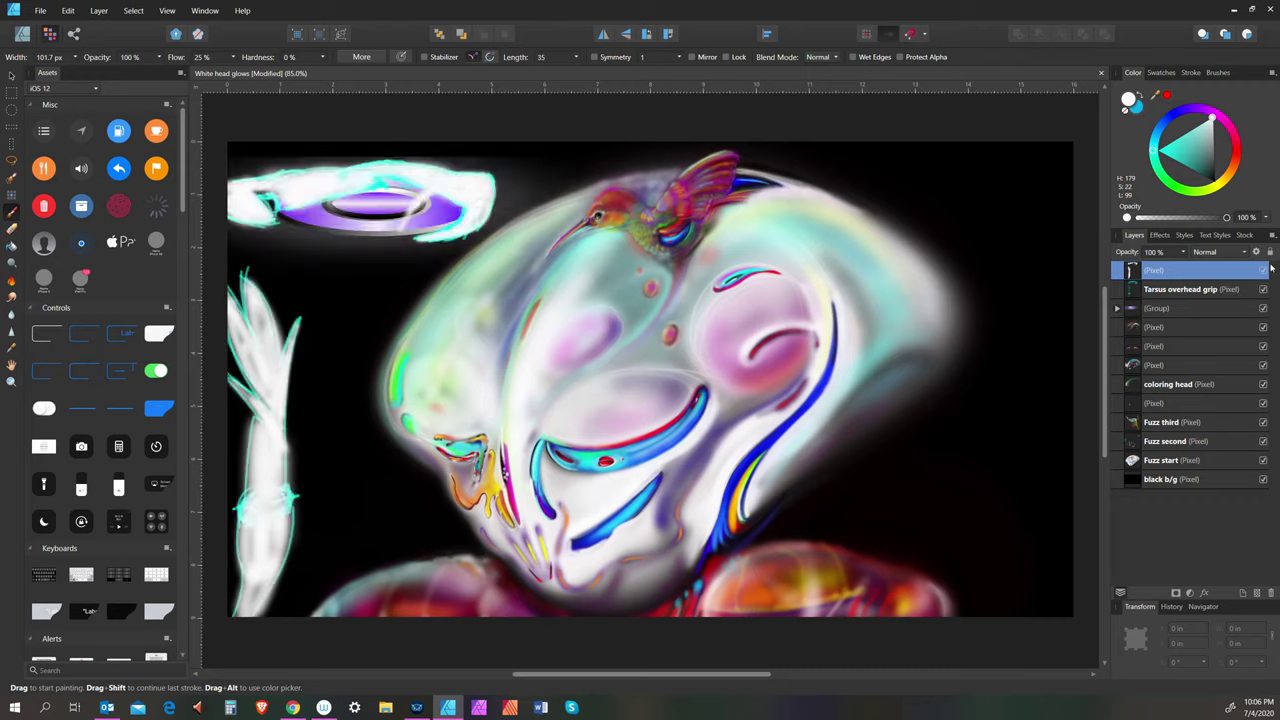
pyautogui.click(40, 10)
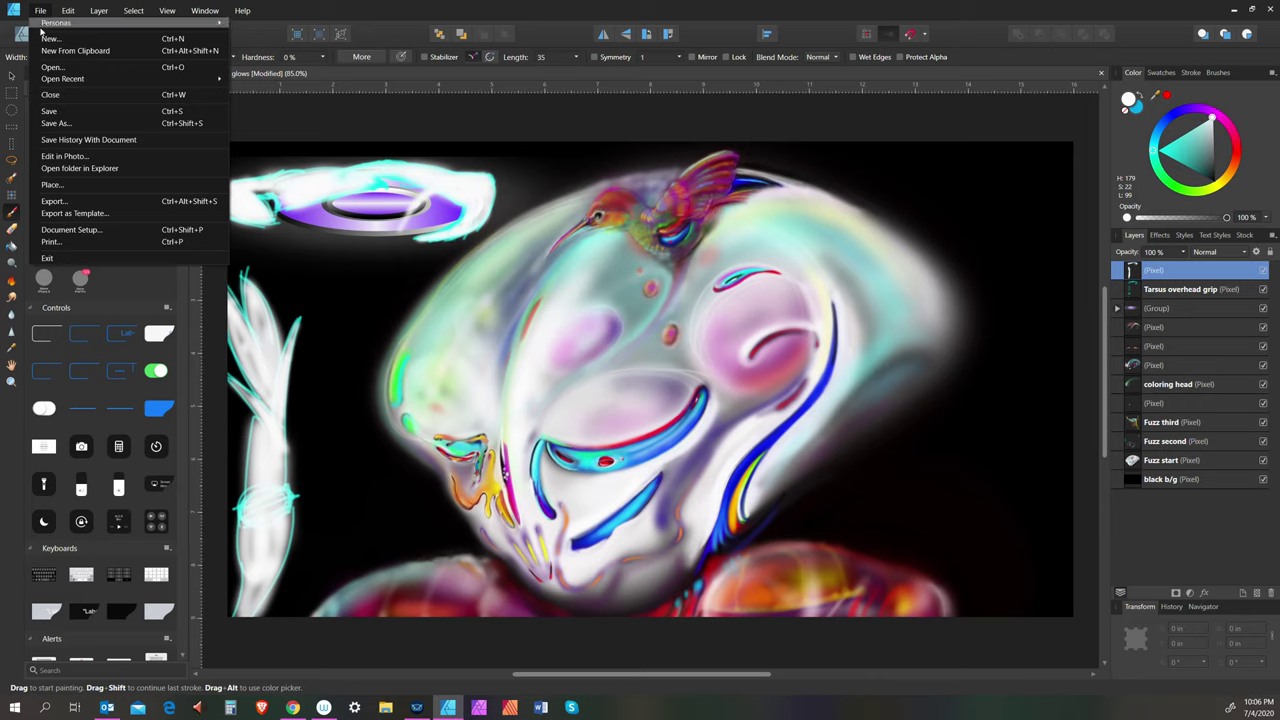
pyautogui.click(68, 113)
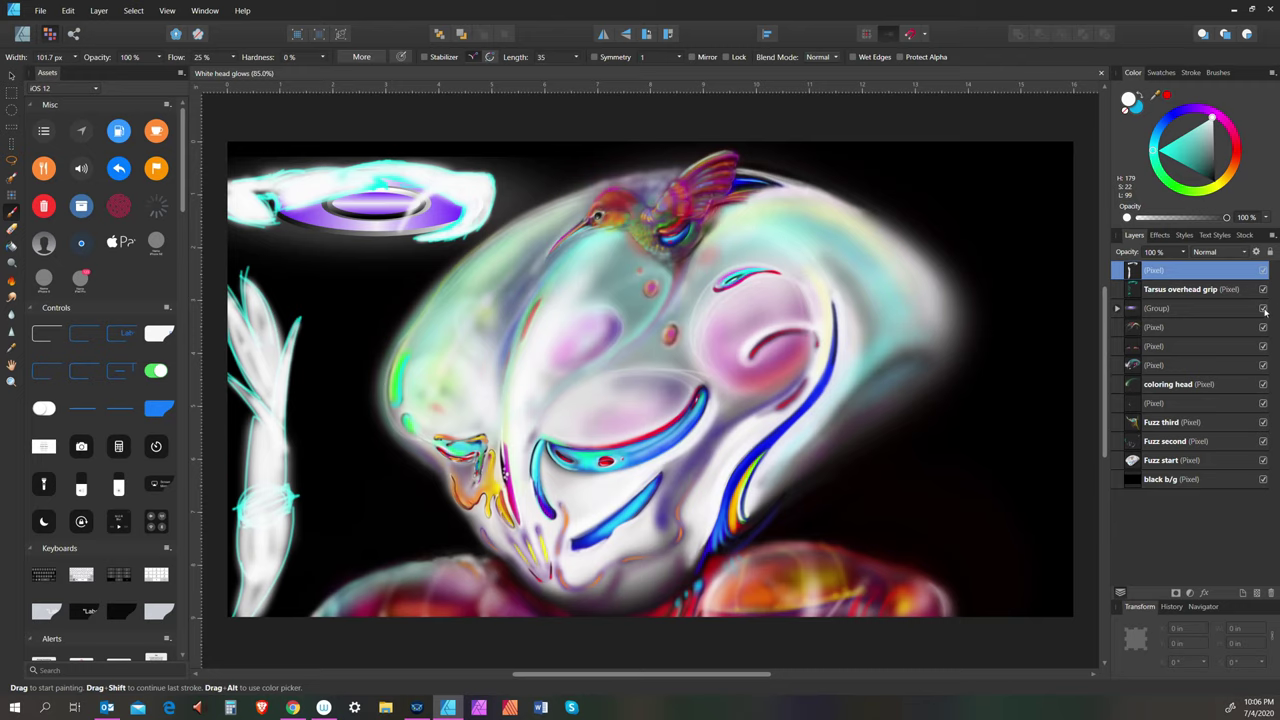
# Hide the Group, add a new pixel layer above the white arm layer, and set the brush colour to magenta (H 302, S 100, L 50)
pyautogui.click(1263, 308)
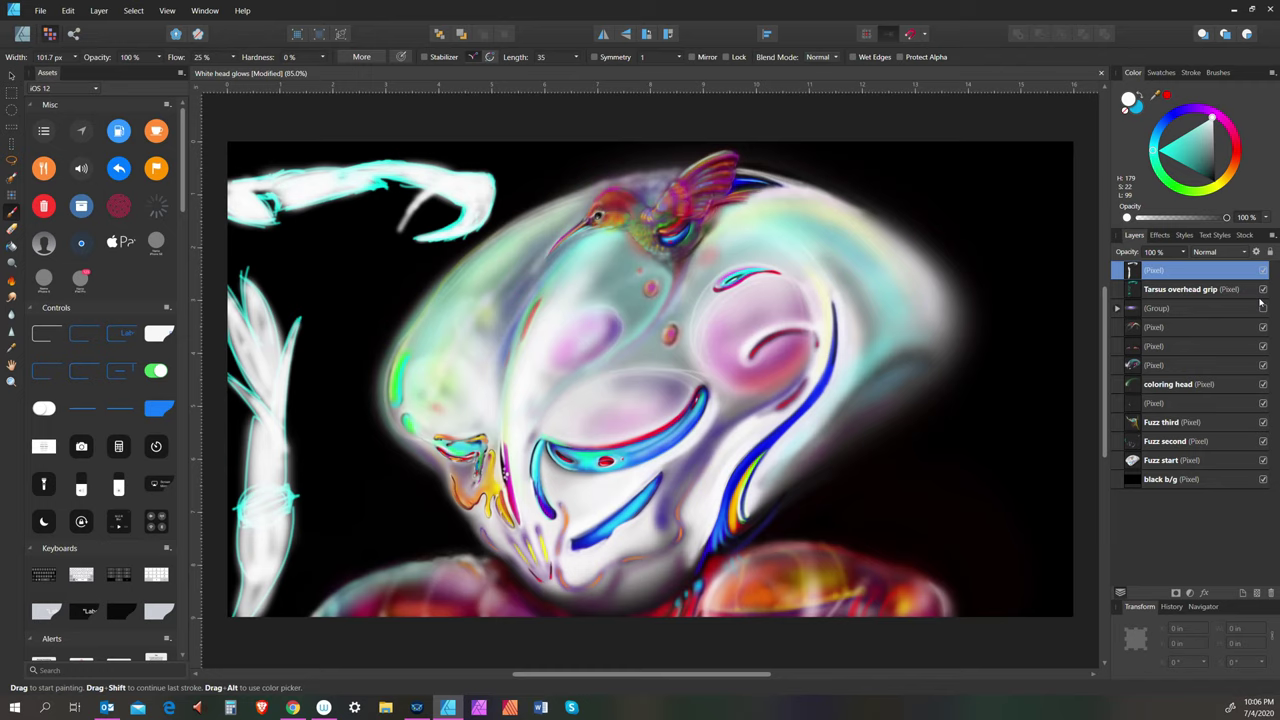
pyautogui.click(1258, 594)
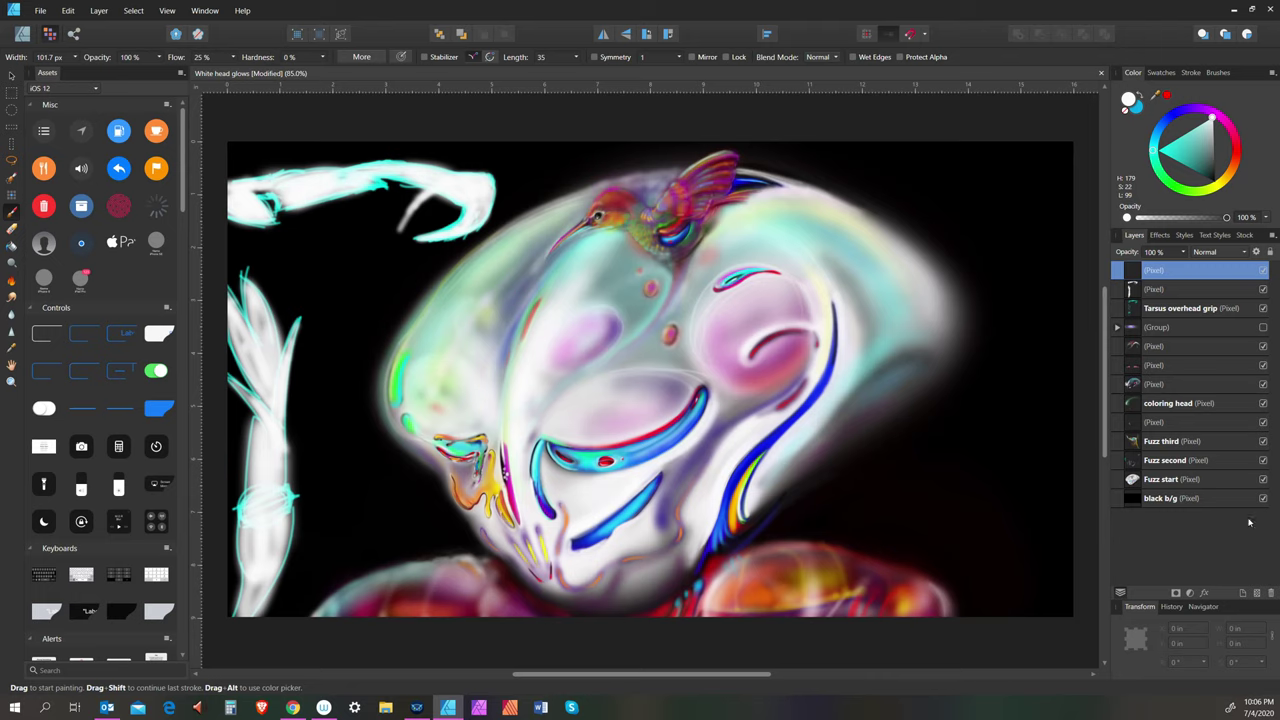
pyautogui.doubleClick(1201, 270)
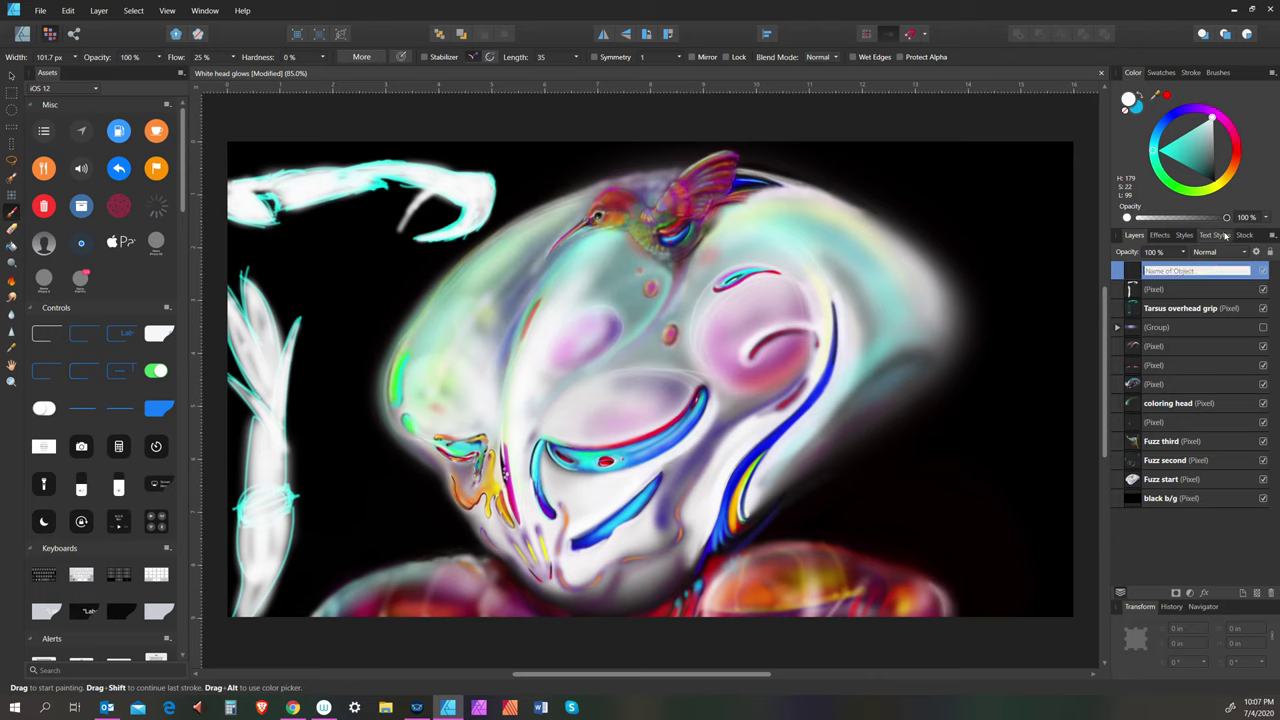
pyautogui.click(1218, 116)
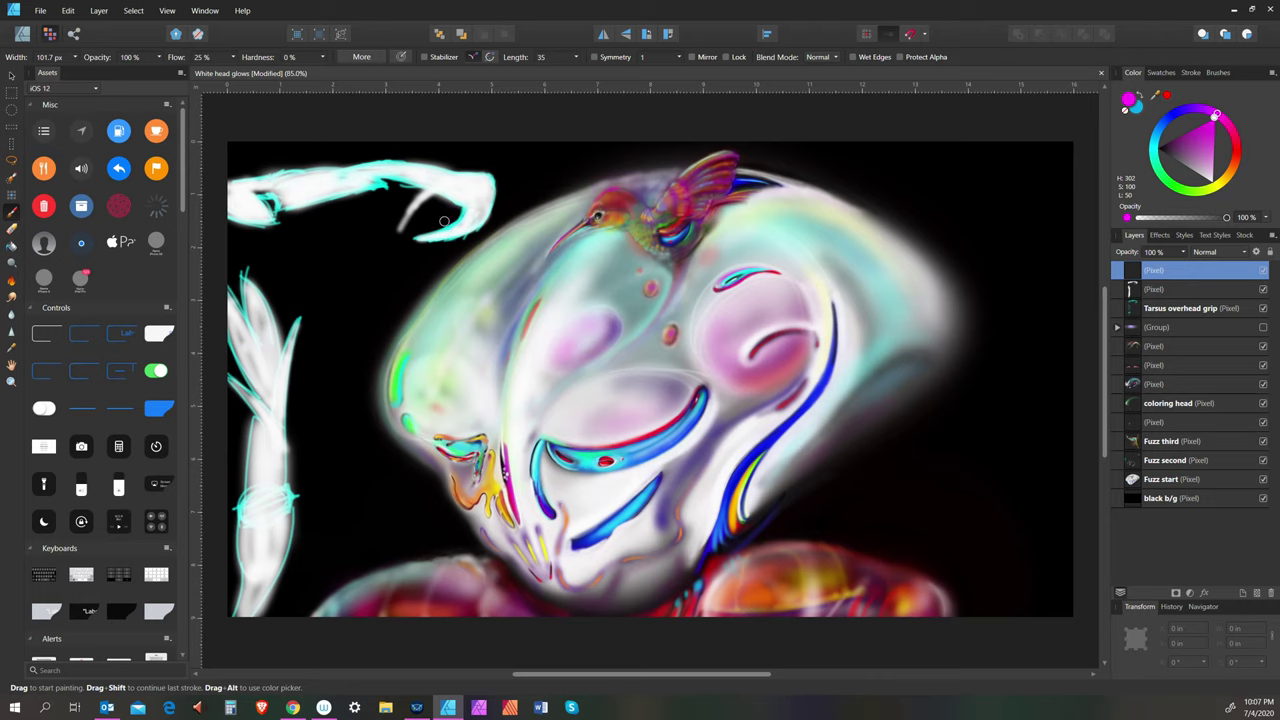
# Paint the claw and thin finger of the upper arm magenta, varying the brush width to fit the shapes
pyautogui.press(']')
pyautogui.press('[')
pyautogui.press('[')
pyautogui.press('[')
pyautogui.press('[')
pyautogui.press('[')
pyautogui.moveTo(435, 186); pyautogui.dragTo(404, 224)
pyautogui.press(']')
pyautogui.press(']')
pyautogui.press(']')
pyautogui.press(']')
pyautogui.press(']')
pyautogui.moveTo(455, 186)
pyautogui.mouseDown()
pyautogui.moveTo(470, 190)
pyautogui.moveTo(436, 186)
pyautogui.moveTo(497, 178)
pyautogui.moveTo(474, 212)
pyautogui.moveTo(492, 198)
pyautogui.moveTo(470, 188)
pyautogui.moveTo(489, 205)
pyautogui.moveTo(475, 223)
pyautogui.moveTo(425, 234)
pyautogui.moveTo(475, 225)
pyautogui.mouseUp()
# Extend the magenta paint from the claw over the wrist of the upper arm
pyautogui.press('[')
pyautogui.press('[')
pyautogui.press(']')
pyautogui.press('[')
pyautogui.press('[')
pyautogui.press('[')
pyautogui.press('[')
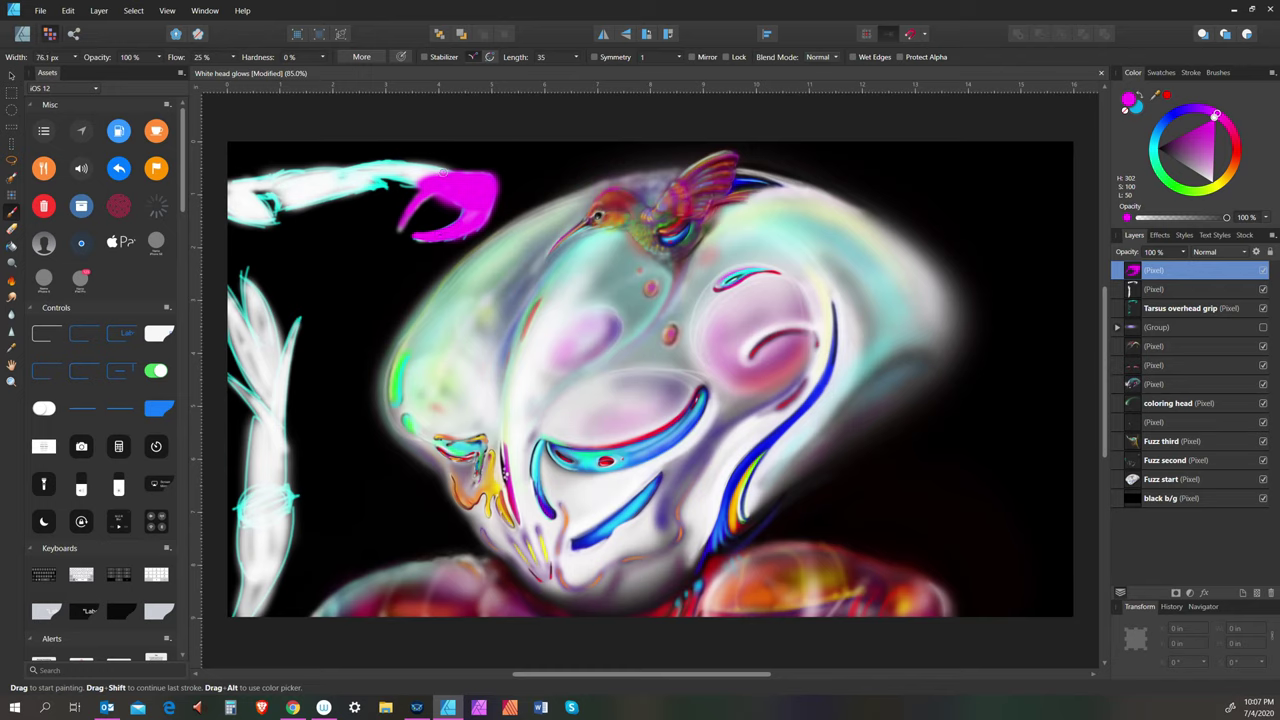
pyautogui.moveTo(443, 172)
pyautogui.mouseDown()
pyautogui.moveTo(392, 169)
pyautogui.moveTo(446, 177)
pyautogui.moveTo(382, 164)
pyautogui.moveTo(451, 158)
pyautogui.moveTo(332, 181)
pyautogui.moveTo(421, 192)
pyautogui.mouseUp()
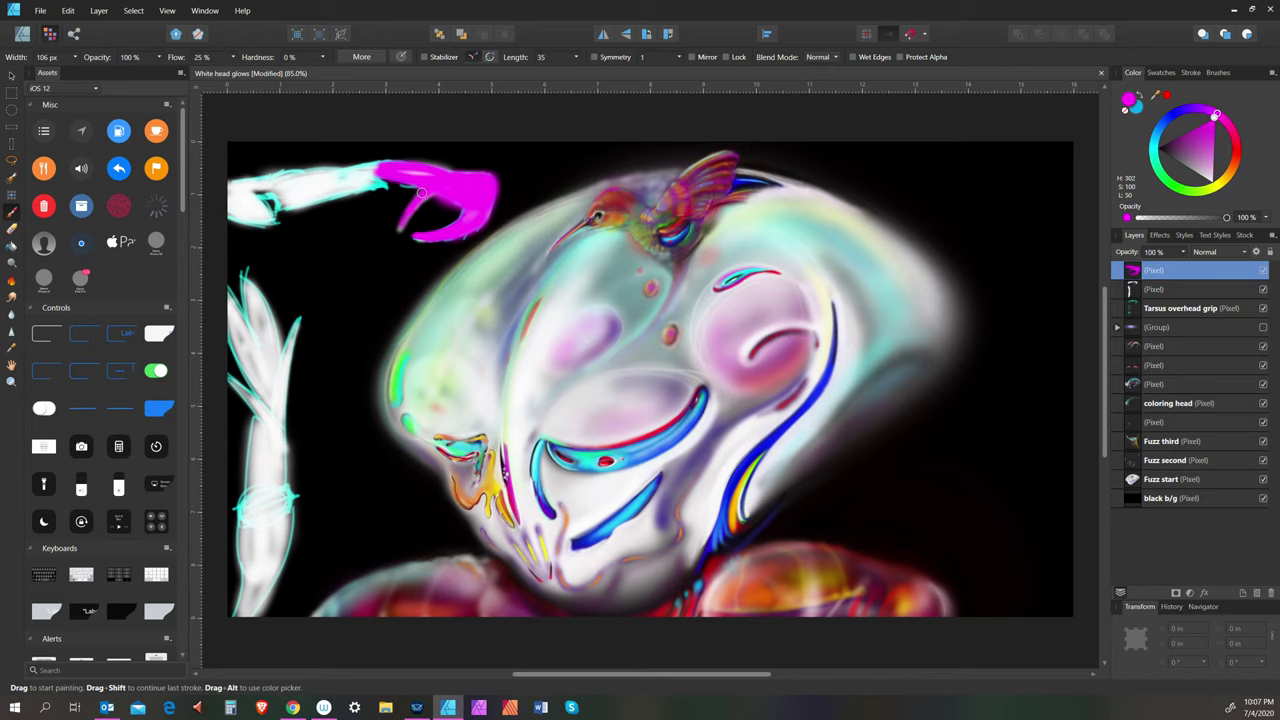
# Set the brush to 54% opacity and 12% flow and paint the rest of the upper arm magenta
pyautogui.click(158, 57)
pyautogui.click(122, 73)
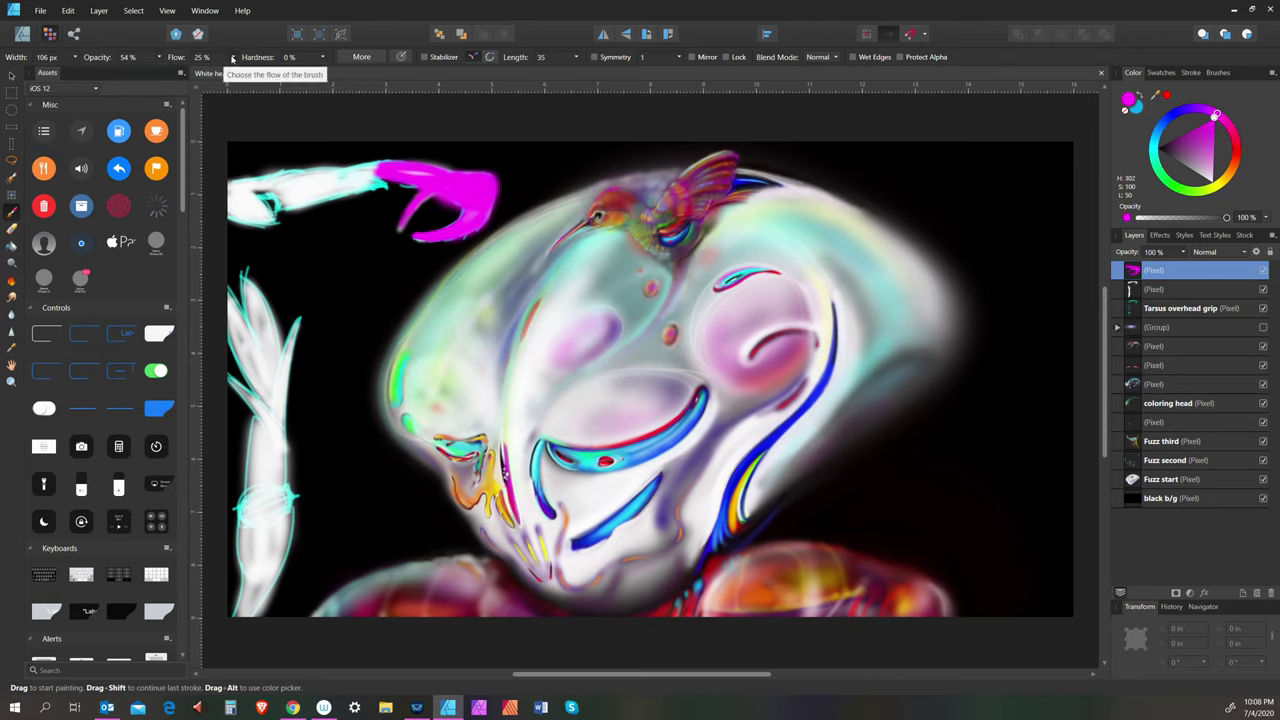
pyautogui.click(232, 60)
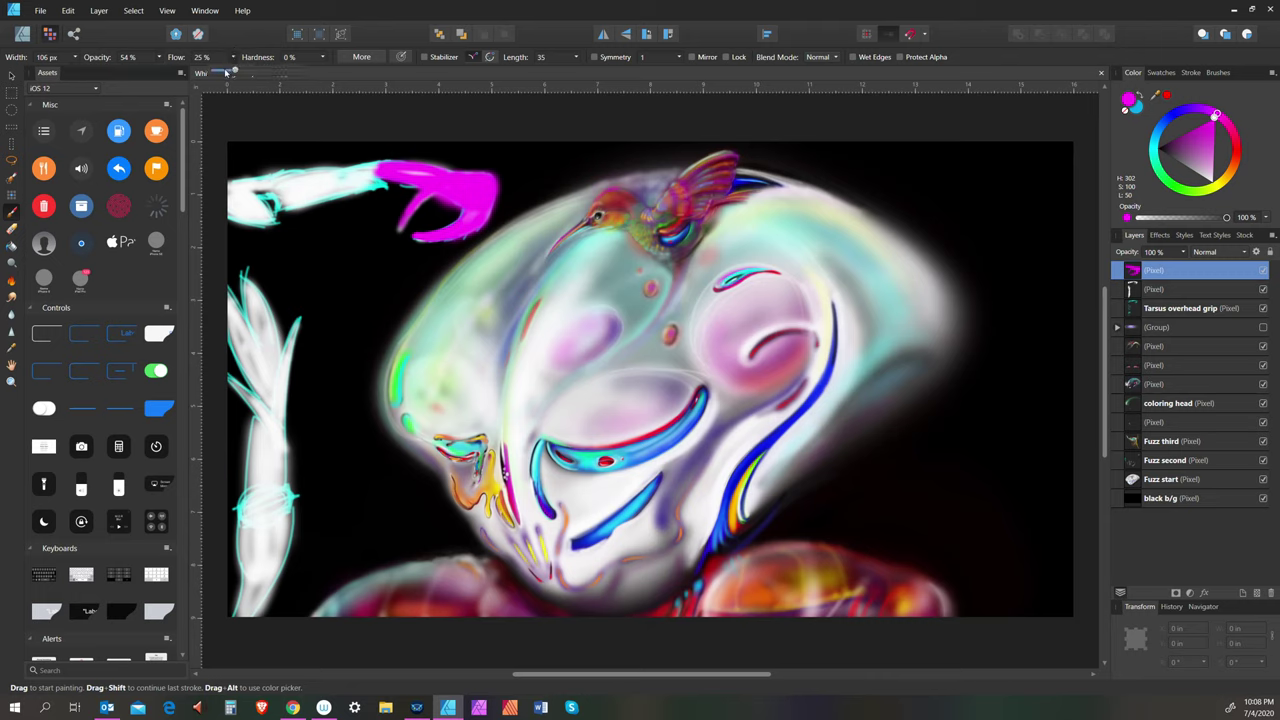
pyautogui.moveTo(232, 72); pyautogui.dragTo(224, 72)
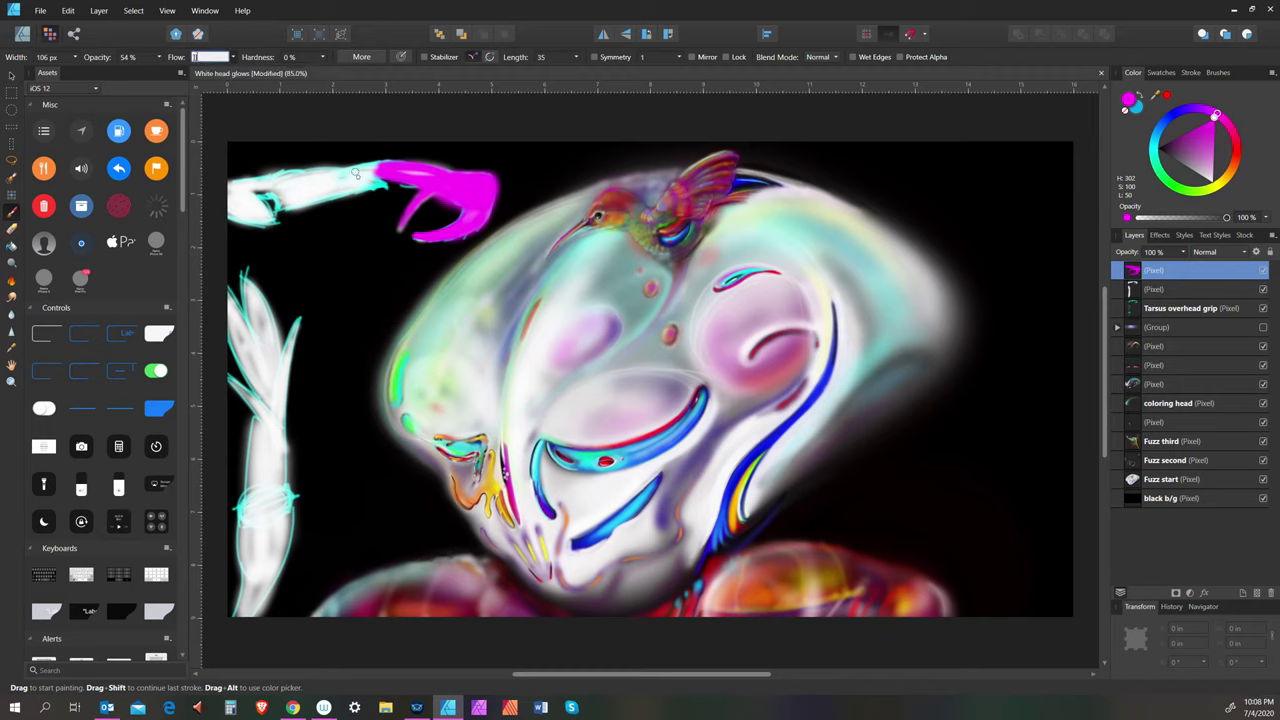
pyautogui.moveTo(338, 179)
pyautogui.mouseDown()
pyautogui.moveTo(374, 173)
pyautogui.moveTo(316, 187)
pyautogui.moveTo(385, 172)
pyautogui.moveTo(316, 194)
pyautogui.moveTo(376, 191)
pyautogui.moveTo(386, 178)
pyautogui.moveTo(484, 193)
pyautogui.moveTo(316, 179)
pyautogui.moveTo(339, 182)
pyautogui.moveTo(291, 190)
pyautogui.moveTo(295, 201)
pyautogui.moveTo(269, 211)
pyautogui.moveTo(279, 186)
pyautogui.moveTo(265, 187)
pyautogui.moveTo(281, 183)
pyautogui.moveTo(234, 187)
pyautogui.moveTo(260, 208)
pyautogui.moveTo(234, 201)
pyautogui.moveTo(240, 218)
pyautogui.moveTo(274, 223)
pyautogui.mouseUp()
pyautogui.press('[')
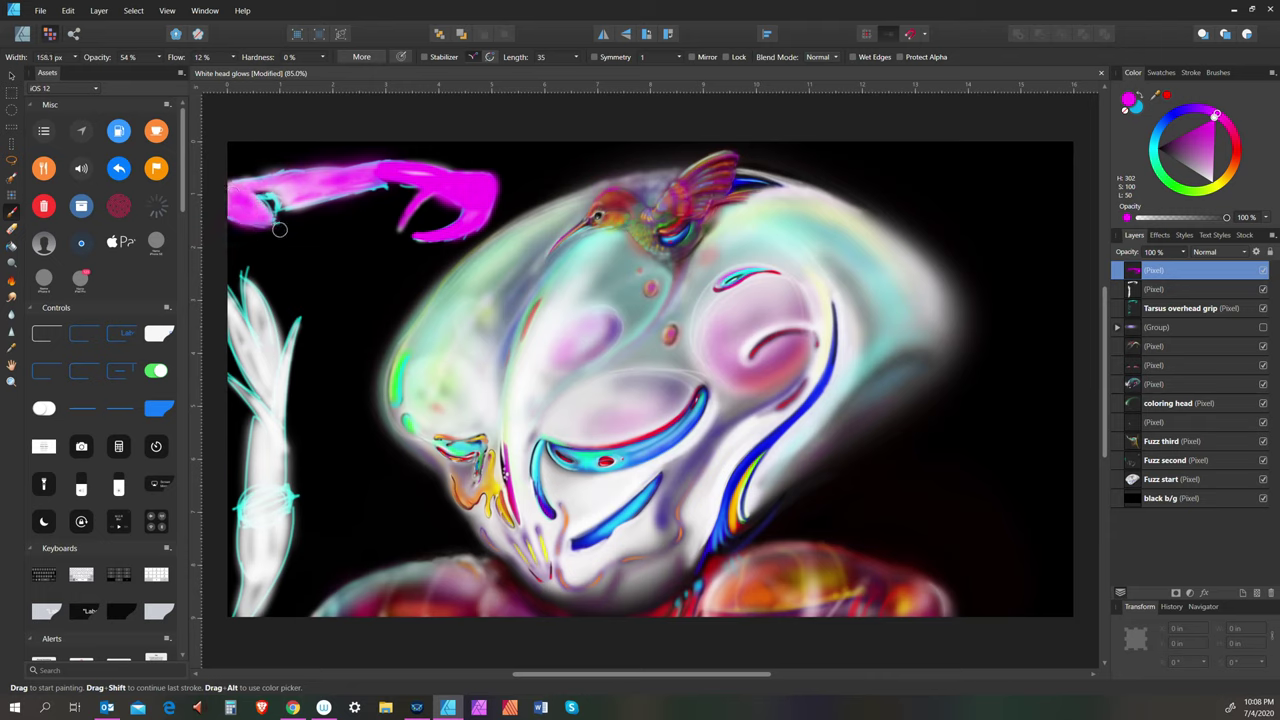
# Paint the lower arm magenta from its spiky fingers down past the joint to the canvas edge
pyautogui.moveTo(241, 288)
pyautogui.mouseDown()
pyautogui.moveTo(239, 273)
pyautogui.moveTo(262, 370)
pyautogui.moveTo(268, 330)
pyautogui.moveTo(262, 380)
pyautogui.moveTo(257, 341)
pyautogui.moveTo(242, 370)
pyautogui.moveTo(272, 410)
pyautogui.mouseUp()
pyautogui.press(']')
pyautogui.moveTo(296, 341)
pyautogui.mouseDown()
pyautogui.moveTo(281, 431)
pyautogui.moveTo(262, 373)
pyautogui.moveTo(229, 378)
pyautogui.moveTo(272, 493)
pyautogui.moveTo(285, 435)
pyautogui.moveTo(272, 445)
pyautogui.moveTo(268, 433)
pyautogui.moveTo(272, 538)
pyautogui.moveTo(276, 455)
pyautogui.moveTo(264, 437)
pyautogui.moveTo(261, 555)
pyautogui.mouseUp()
pyautogui.press('[')
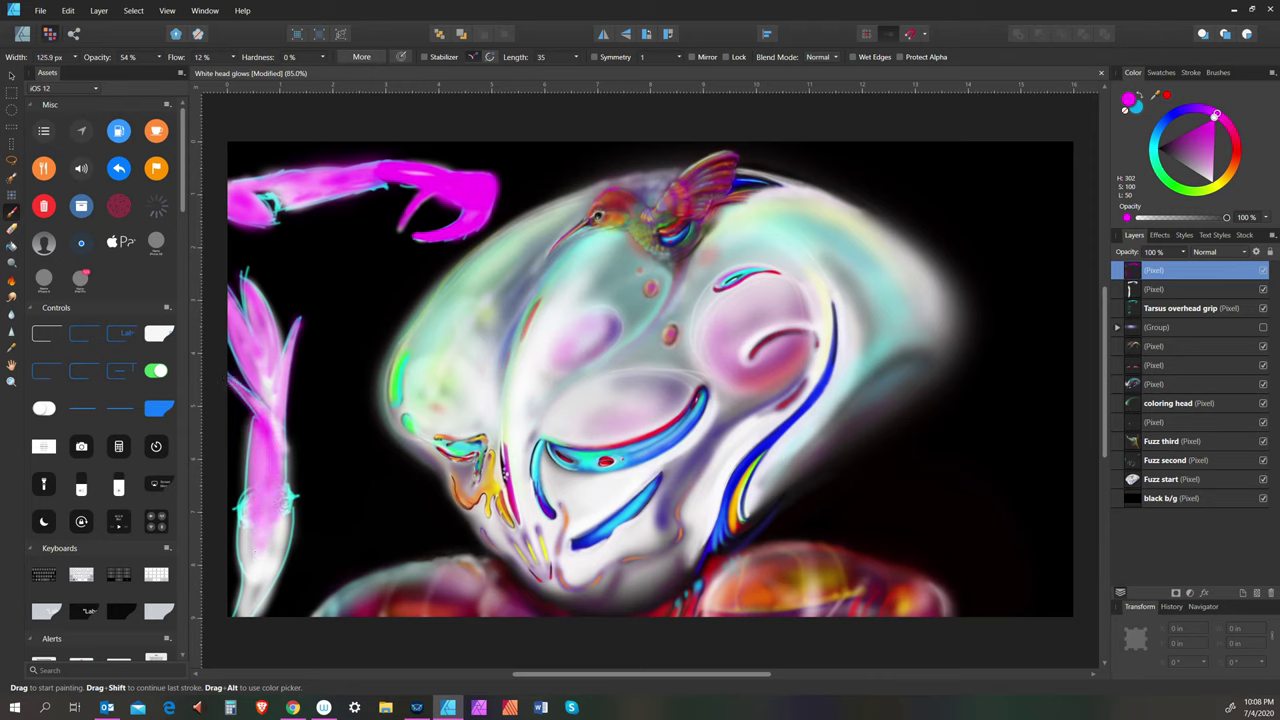
pyautogui.moveTo(249, 503)
pyautogui.mouseDown()
pyautogui.moveTo(290, 489)
pyautogui.moveTo(271, 560)
pyautogui.mouseUp()
pyautogui.press(']')
pyautogui.press(']')
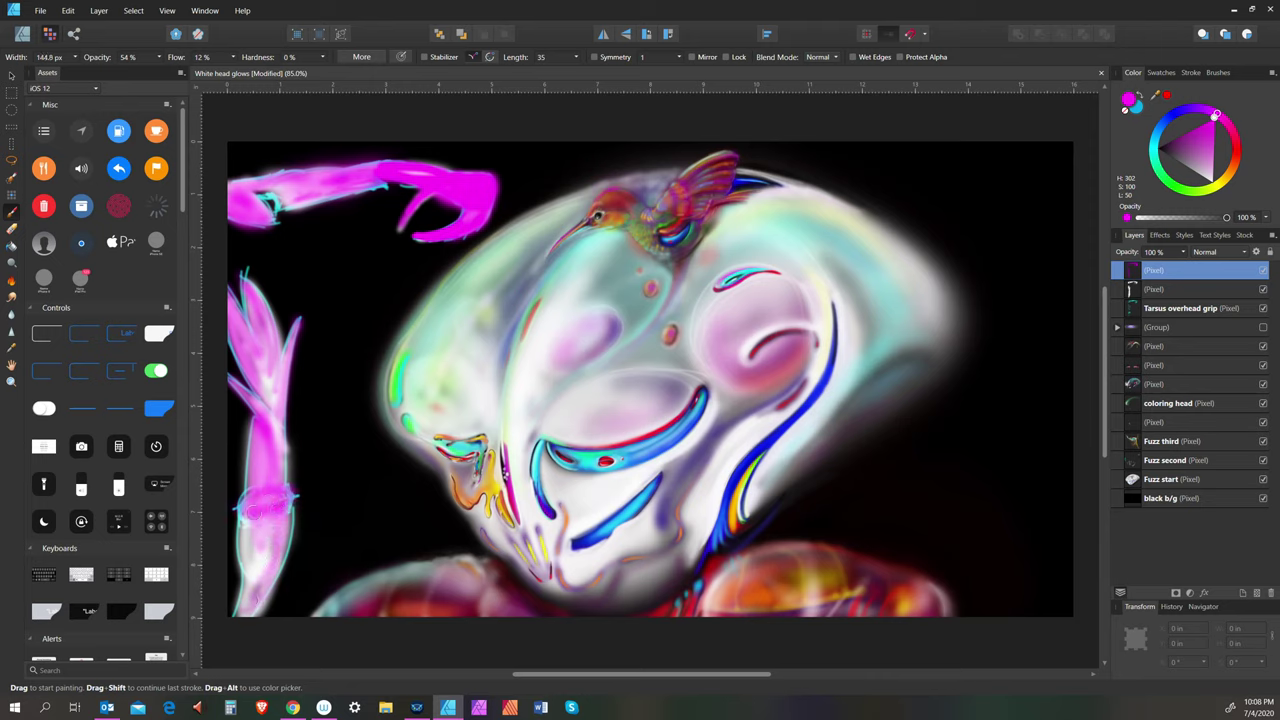
pyautogui.moveTo(252, 518)
pyautogui.mouseDown()
pyautogui.moveTo(258, 605)
pyautogui.moveTo(242, 600)
pyautogui.mouseUp()
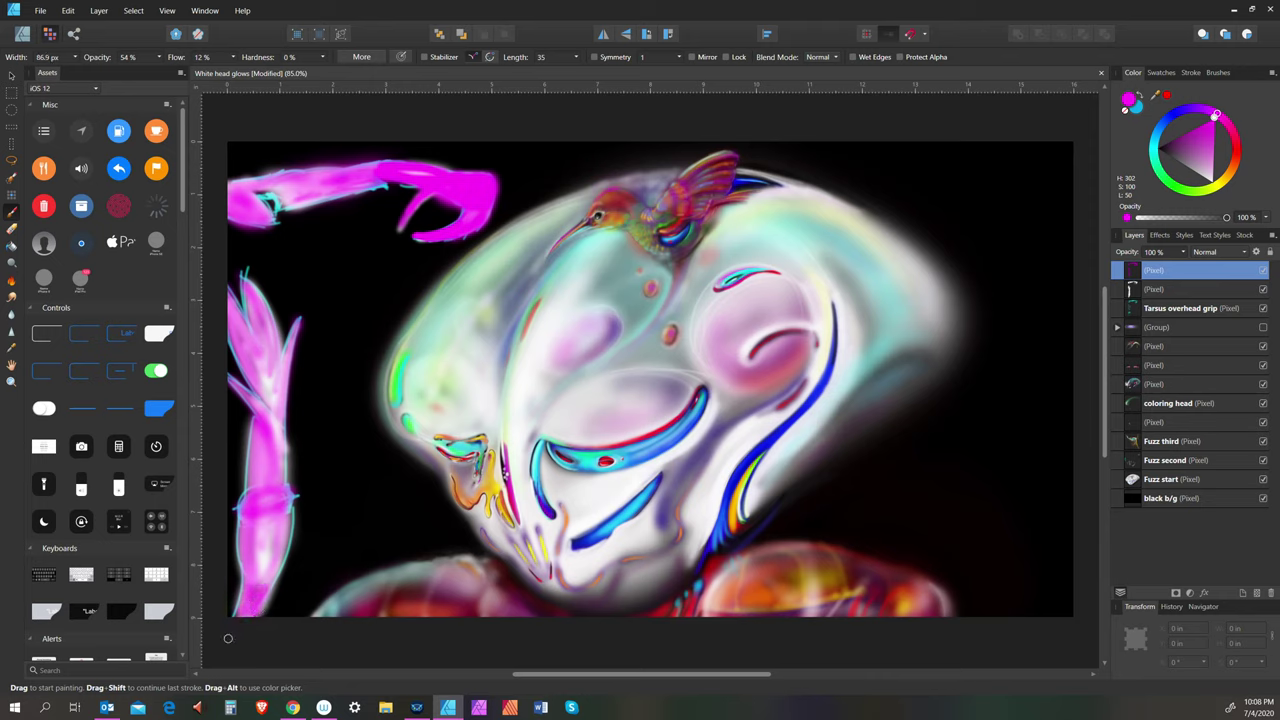
# Set the brush colour to red (H 355, S 100, L 50) and shade the upper arm's palm with a wider brush
pyautogui.click(1235, 147)
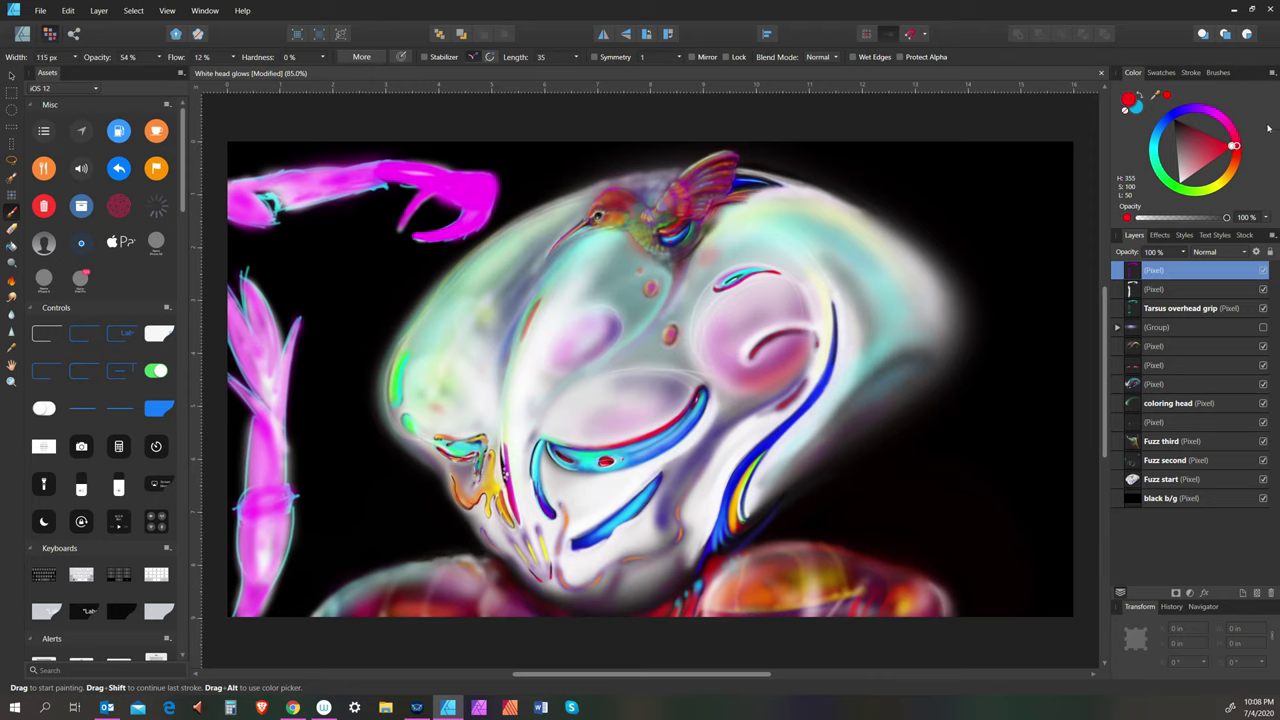
pyautogui.press(']')
pyautogui.press(']')
pyautogui.press(']')
pyautogui.press(']')
pyautogui.press(']')
pyautogui.press(']')
pyautogui.press(']')
pyautogui.press(']')
pyautogui.press(']')
pyautogui.press(']')
pyautogui.press(']')
pyautogui.press('[')
pyautogui.press('[')
pyautogui.press('[')
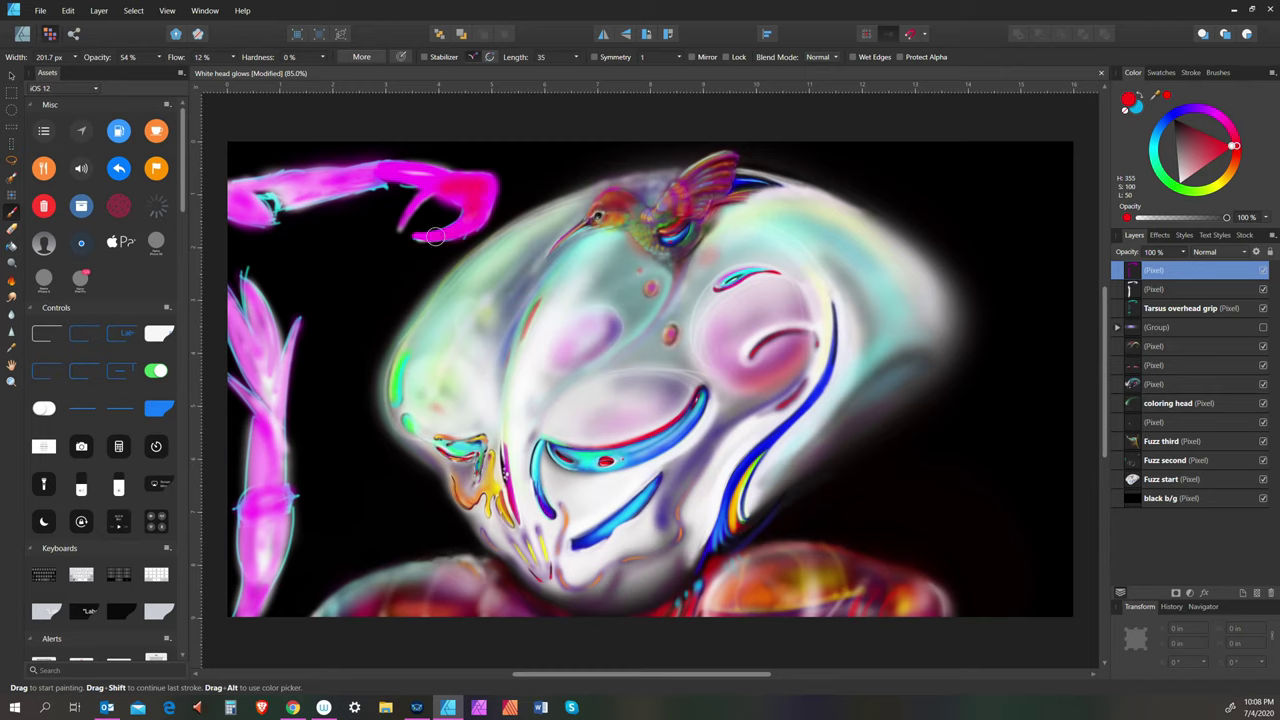
# Narrow the brush and add red shading to the thin finger of the upper arm's claw
pyautogui.press('[')
pyautogui.press('[')
pyautogui.press('[')
pyautogui.press('[')
pyautogui.press('[')
pyautogui.press('[')
pyautogui.press('[')
pyautogui.press('[')
pyautogui.press('[')
pyautogui.press('[')
pyautogui.press('[')
pyautogui.press('[')
pyautogui.press('[')
pyautogui.press('[')
pyautogui.press('[')
pyautogui.press(']')
pyautogui.press(']')
# Erase the cyan sketch lines around the upper arm on the Tarsus overhead grip layer
pyautogui.click(11, 229)
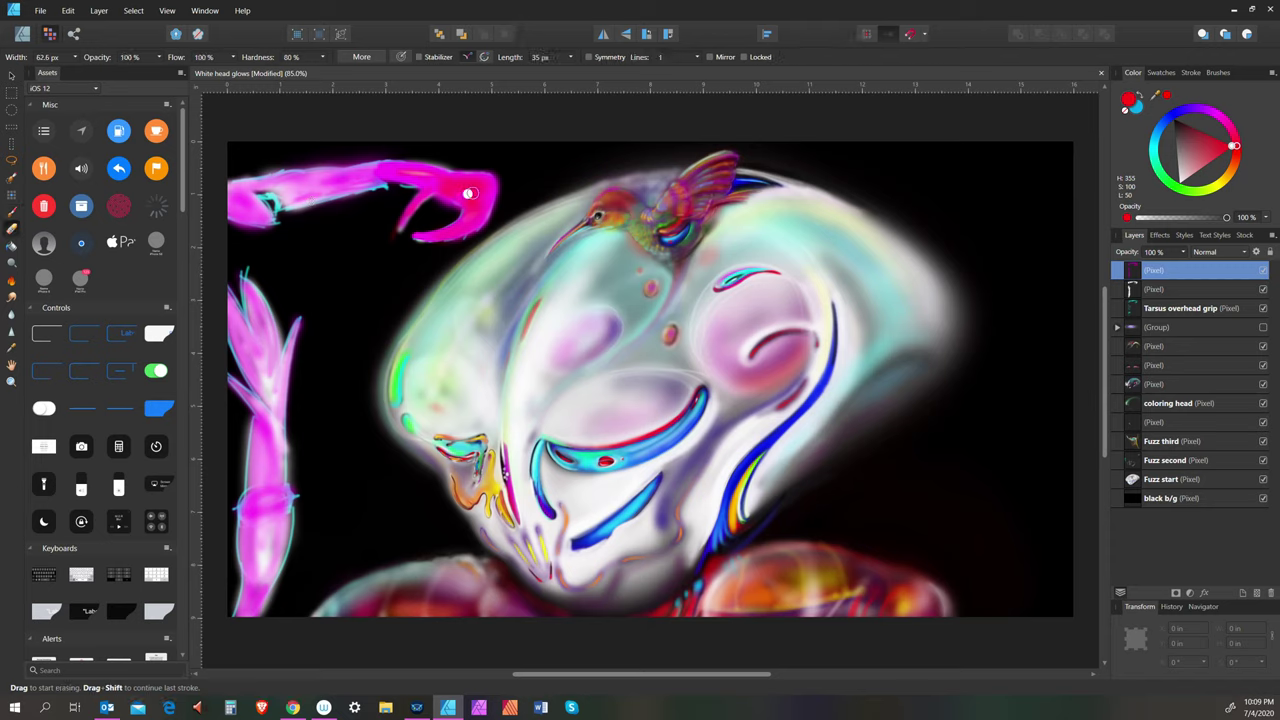
pyautogui.press('[')
pyautogui.press('[')
pyautogui.press('[')
pyautogui.press(']')
pyautogui.click(1208, 307)
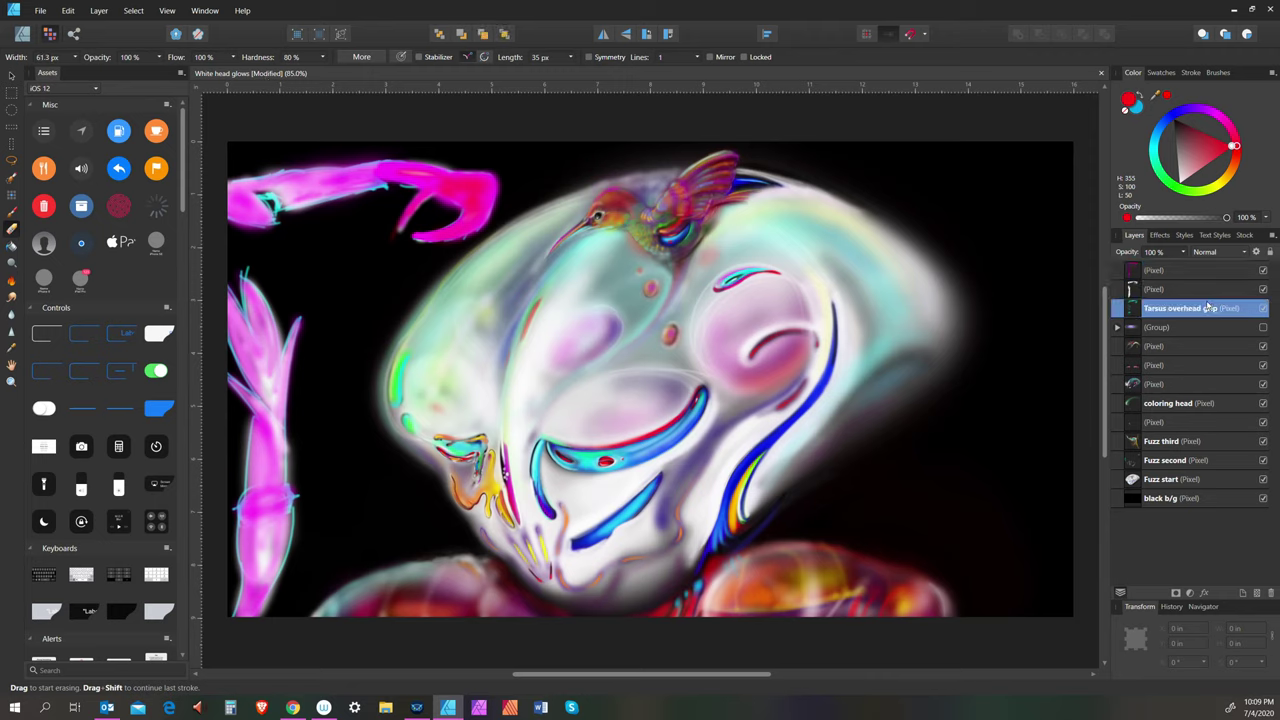
pyautogui.press('[')
pyautogui.press('[')
pyautogui.press(']')
pyautogui.press(']')
pyautogui.press(']')
pyautogui.press(']')
pyautogui.press(']')
pyautogui.press(']')
pyautogui.press(']')
pyautogui.press(']')
pyautogui.press('[')
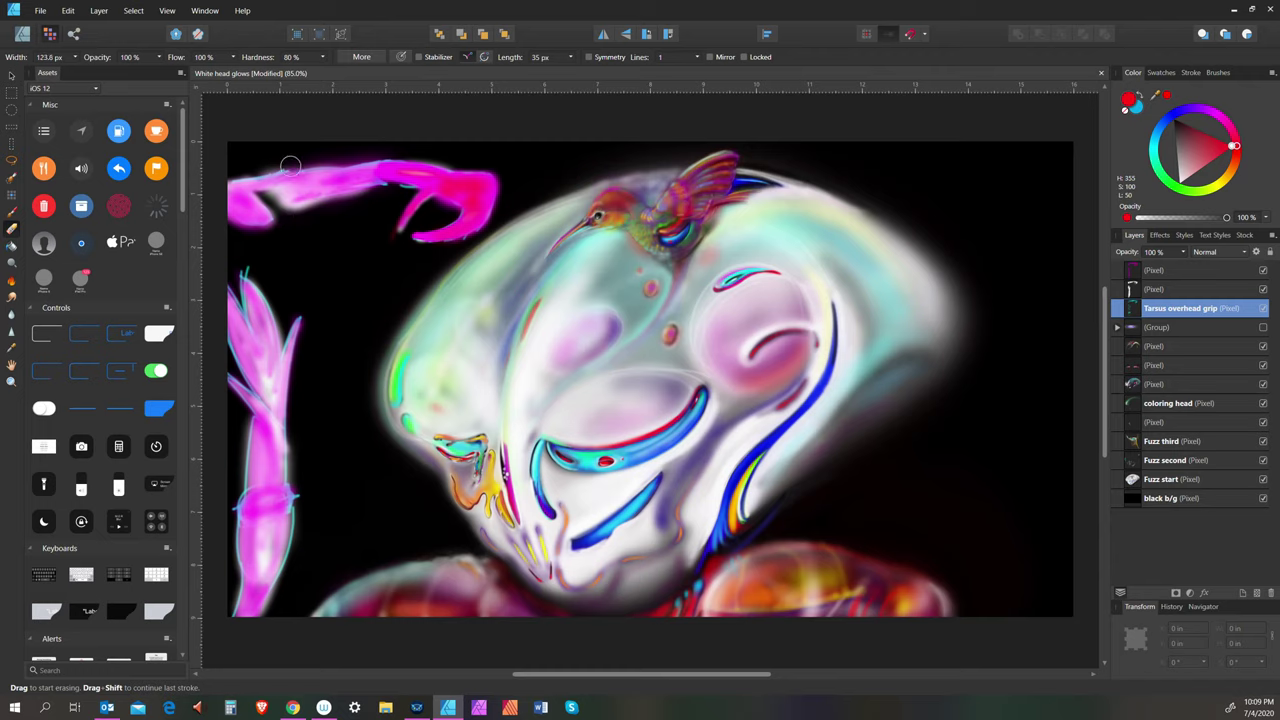
pyautogui.moveTo(286, 165)
pyautogui.mouseDown()
pyautogui.moveTo(454, 152)
pyautogui.moveTo(442, 180)
pyautogui.moveTo(408, 194)
pyautogui.moveTo(333, 208)
pyautogui.moveTo(460, 160)
pyautogui.moveTo(379, 162)
pyautogui.moveTo(302, 197)
pyautogui.moveTo(433, 166)
pyautogui.moveTo(484, 188)
pyautogui.moveTo(461, 237)
pyautogui.moveTo(450, 221)
pyautogui.moveTo(496, 155)
pyautogui.mouseUp()
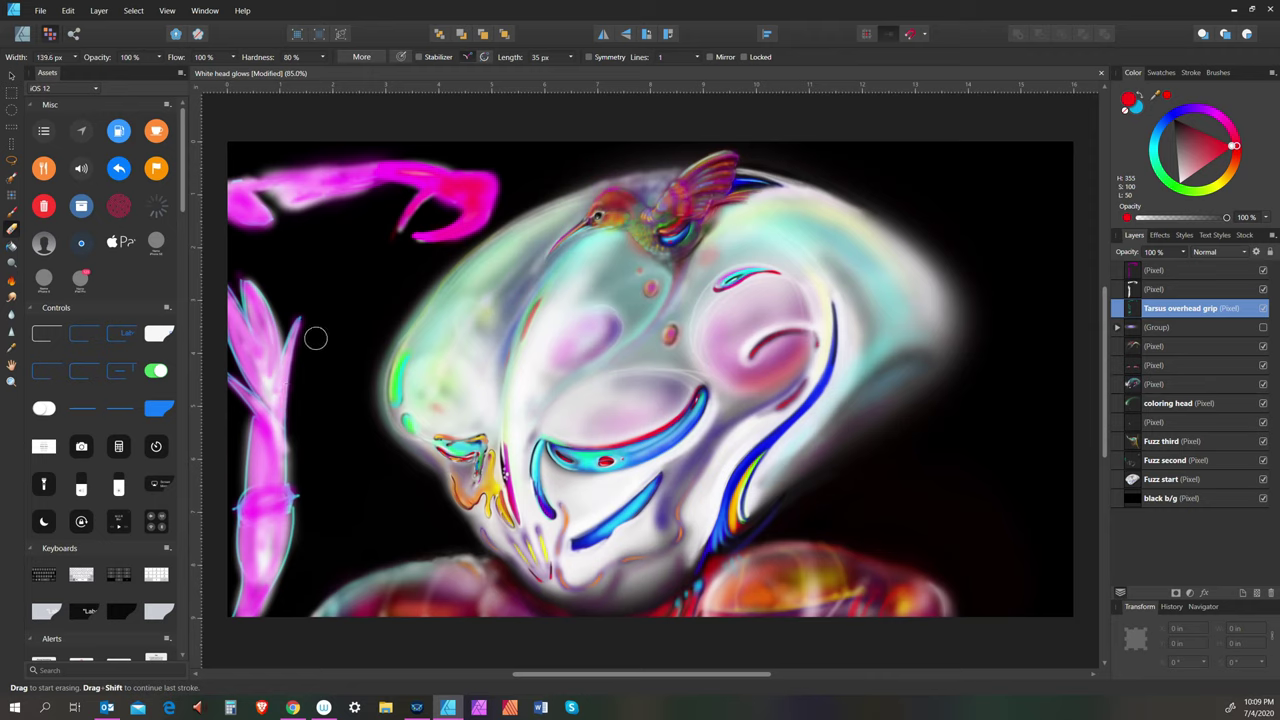
# Check the artwork without the Tarsus overhead grip layer, delete that layer and save the document
pyautogui.press(']')
pyautogui.press('[')
pyautogui.press('[')
pyautogui.press('[')
pyautogui.press('[')
pyautogui.click(1264, 308)
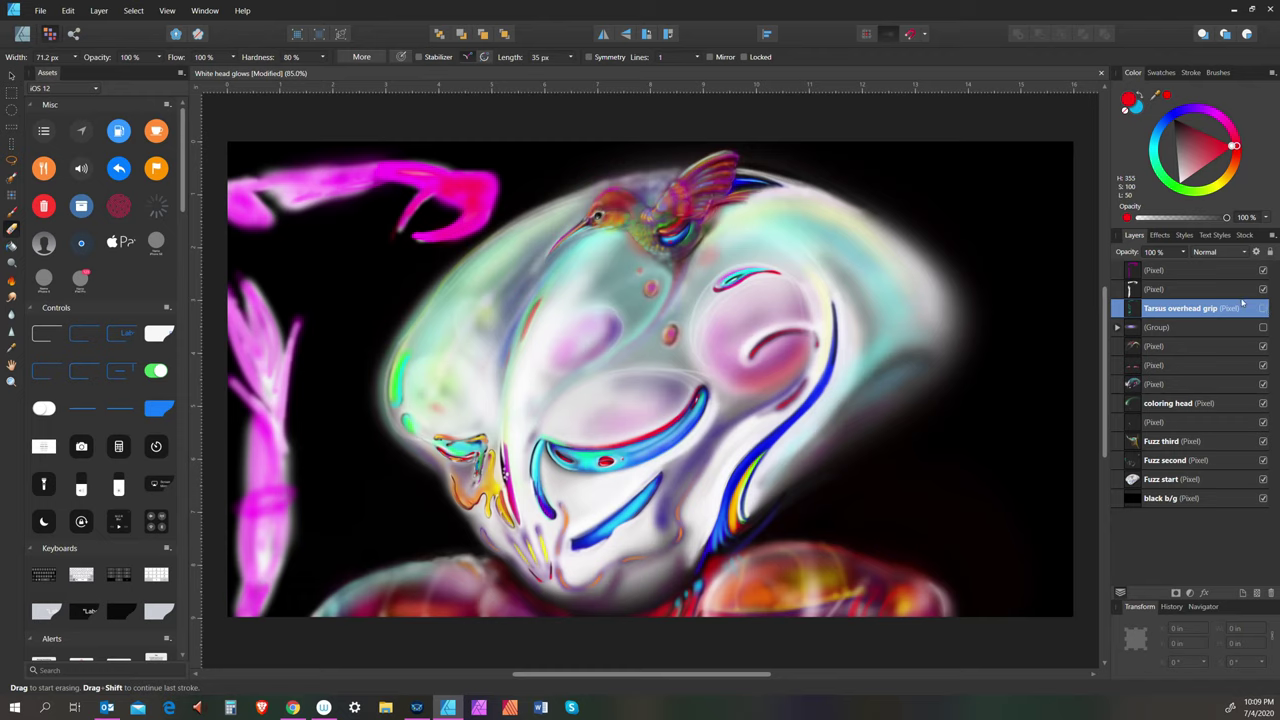
pyautogui.press('[')
pyautogui.doubleClick(1176, 308)
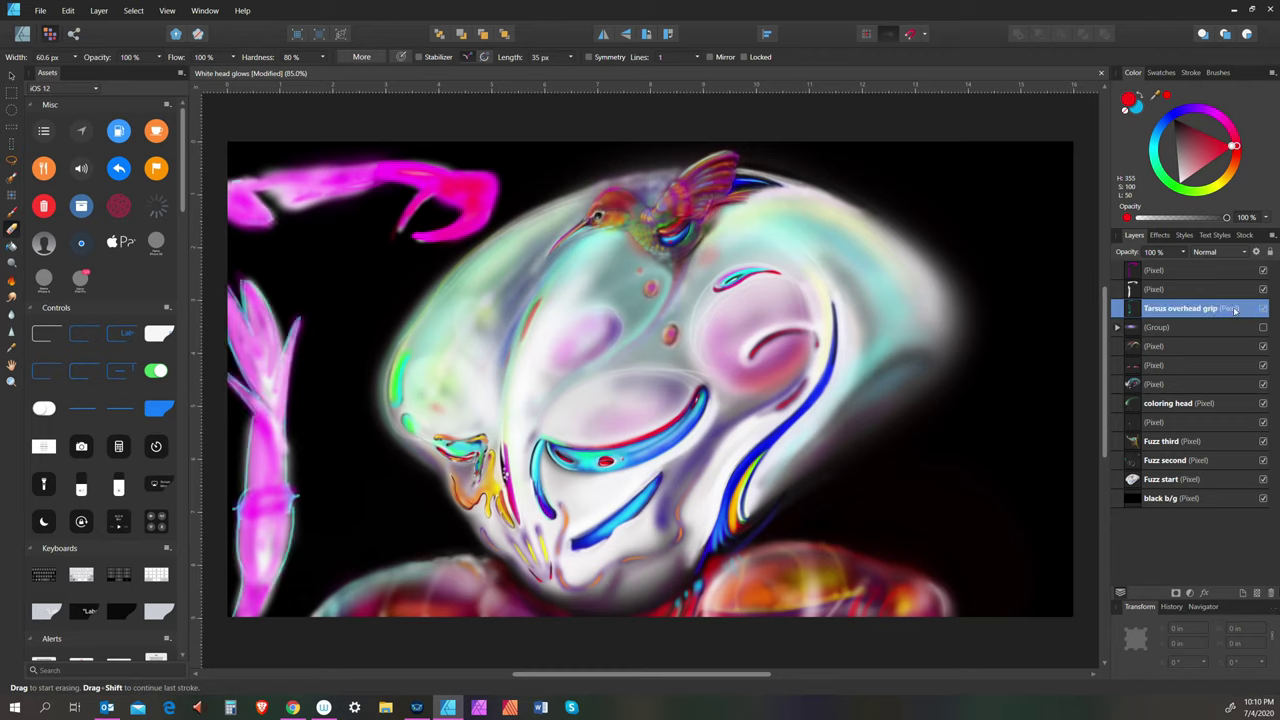
pyautogui.moveTo(1263, 314); pyautogui.dragTo(1273, 599)
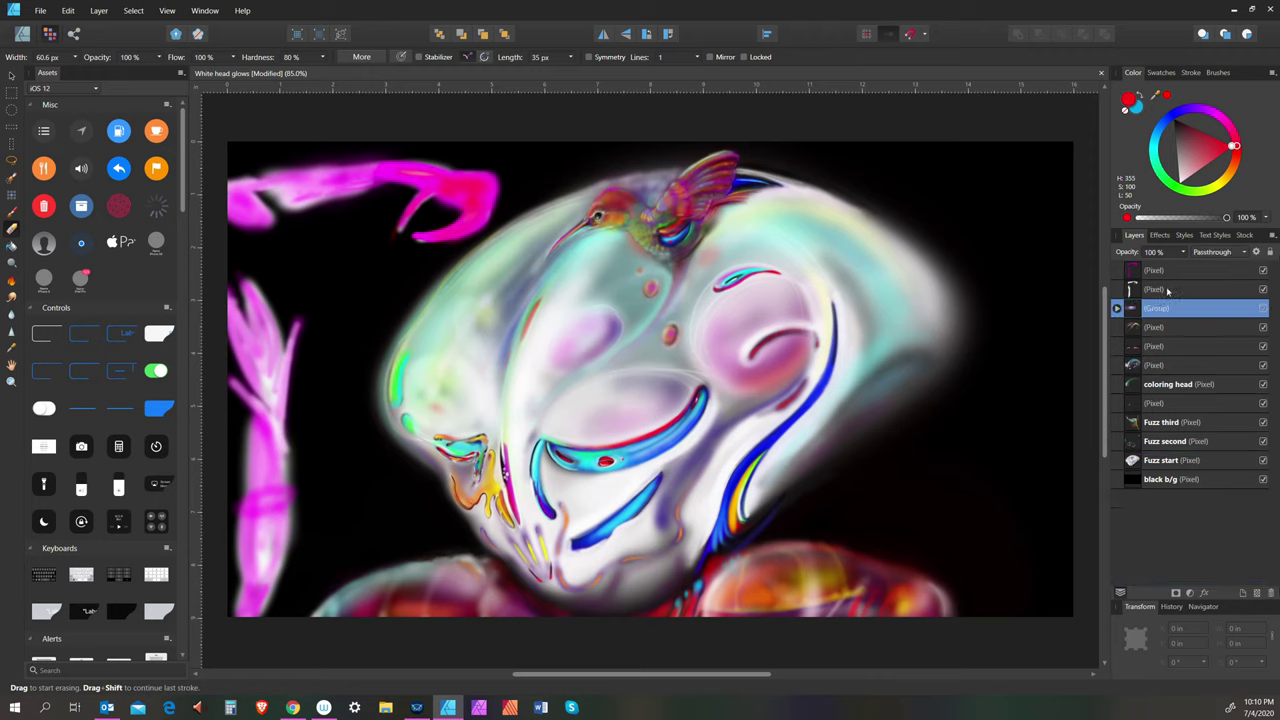
pyautogui.click(40, 10)
pyautogui.click(62, 110)
# Set the colour to orange (H 36, S 100, L 50) and erase a stroke over the upper claw with the hidden Group selected
pyautogui.click(1232, 174)
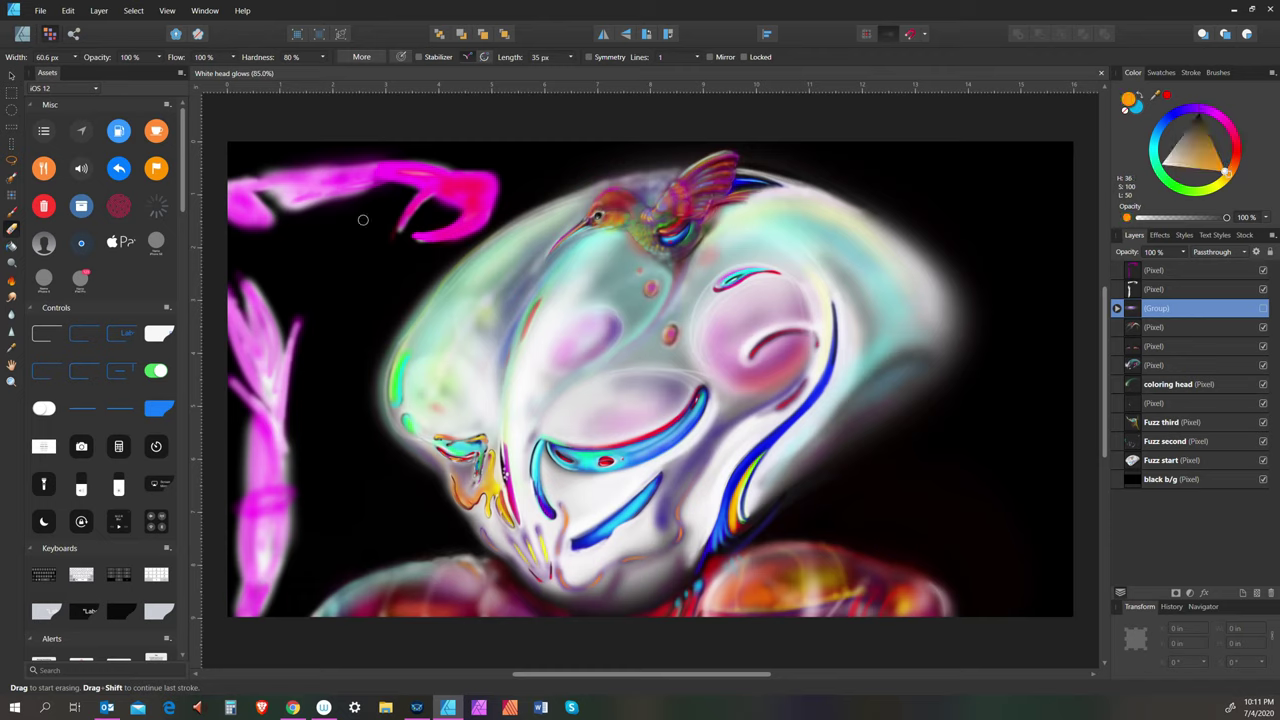
pyautogui.press('[')
pyautogui.press('[')
pyautogui.press(']')
pyautogui.click(427, 196)
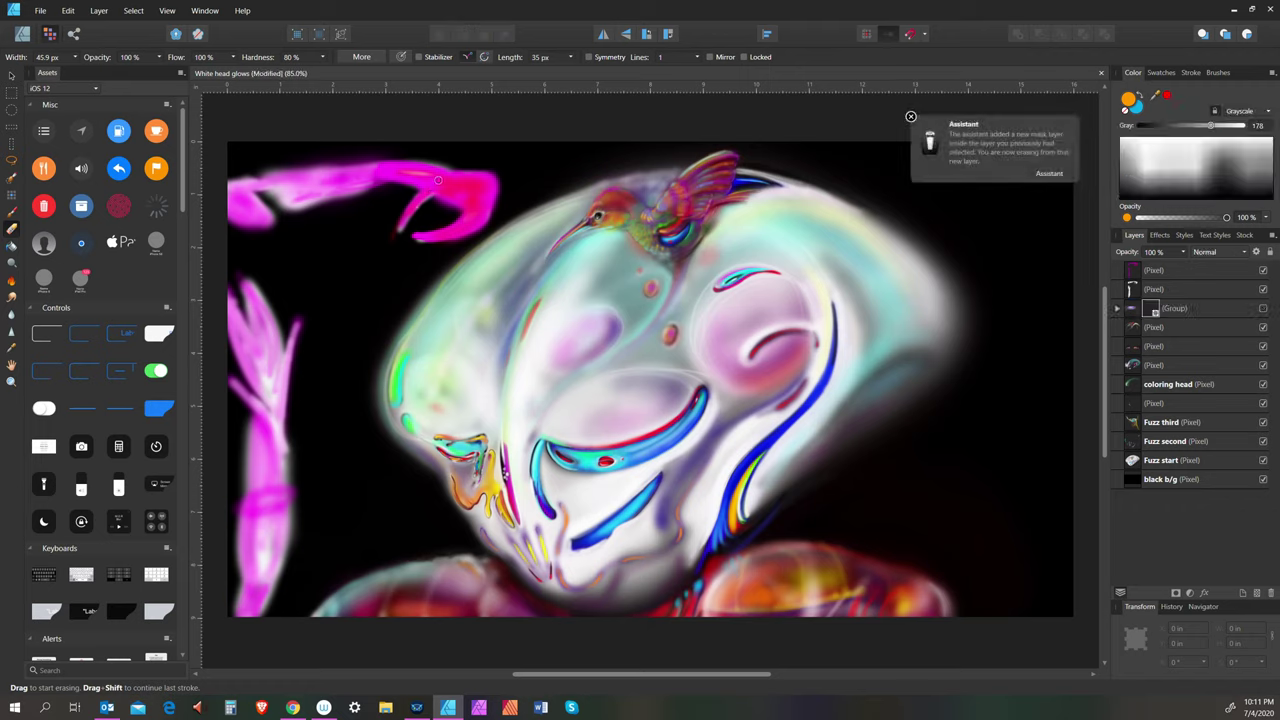
pyautogui.press('[')
pyautogui.press('[')
# Switch to the Paint Brush and brush over the upper arm's palm on the Group's mask
pyautogui.click(12, 212)
pyautogui.press(']')
pyautogui.press(']')
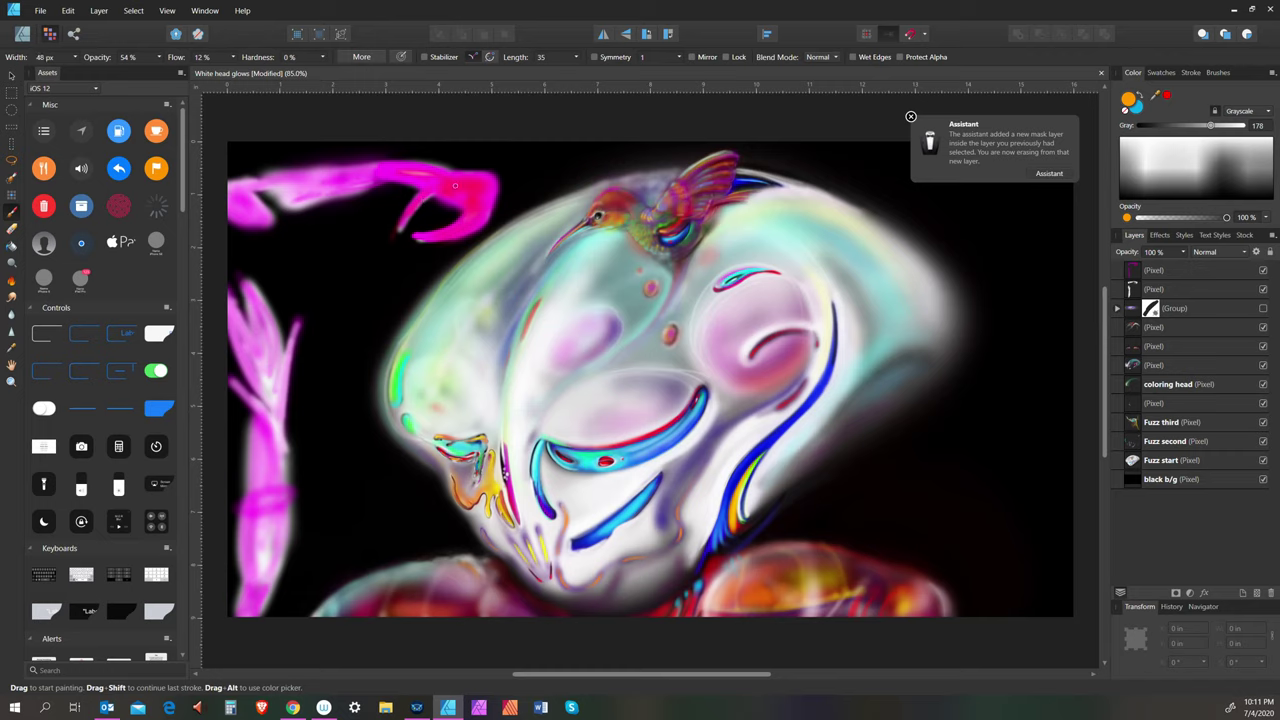
pyautogui.press(']')
pyautogui.press(']')
pyautogui.press(']')
pyautogui.press('[')
pyautogui.press('[')
pyautogui.press('[')
pyautogui.press('[')
pyautogui.press('[')
pyautogui.press('[')
pyautogui.press('[')
pyautogui.press('[')
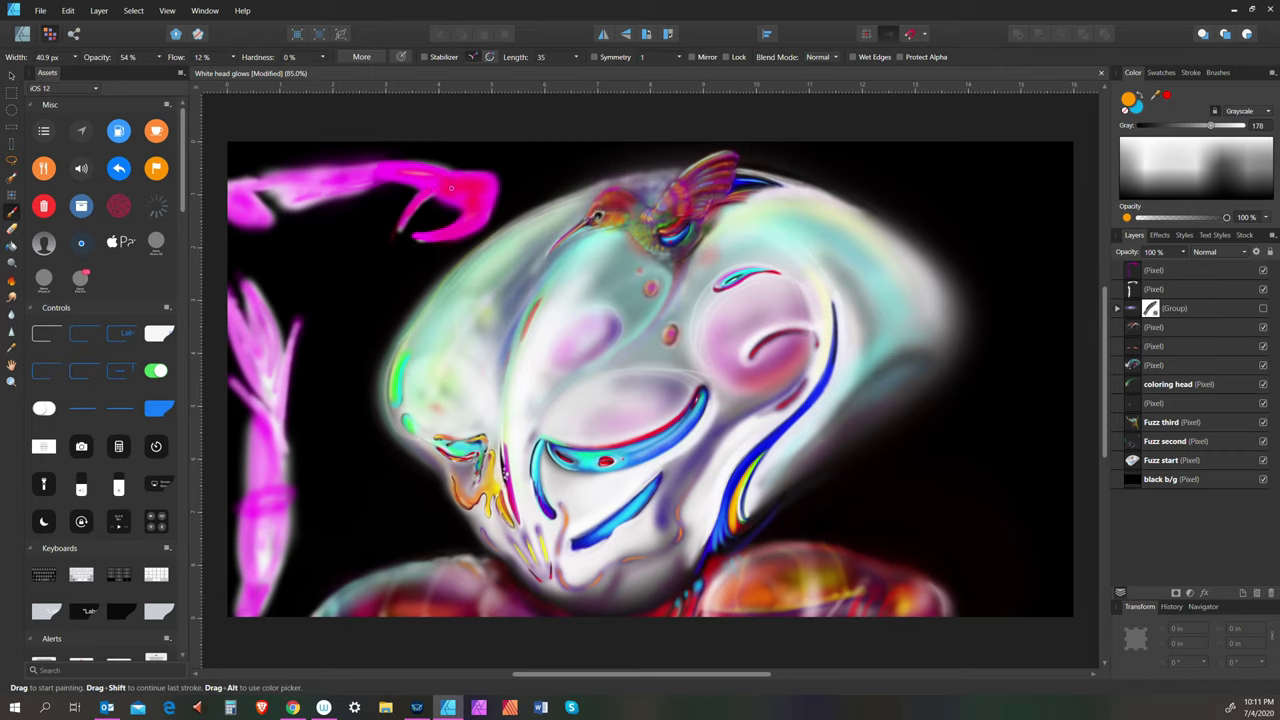
pyautogui.press(']')
pyautogui.press(']')
pyautogui.press(']')
pyautogui.press(']')
pyautogui.press(']')
pyautogui.press(']')
pyautogui.press(']')
pyautogui.press(']')
pyautogui.press(']')
pyautogui.press(']')
pyautogui.press(']')
pyautogui.press(']')
pyautogui.press(']')
pyautogui.press(']')
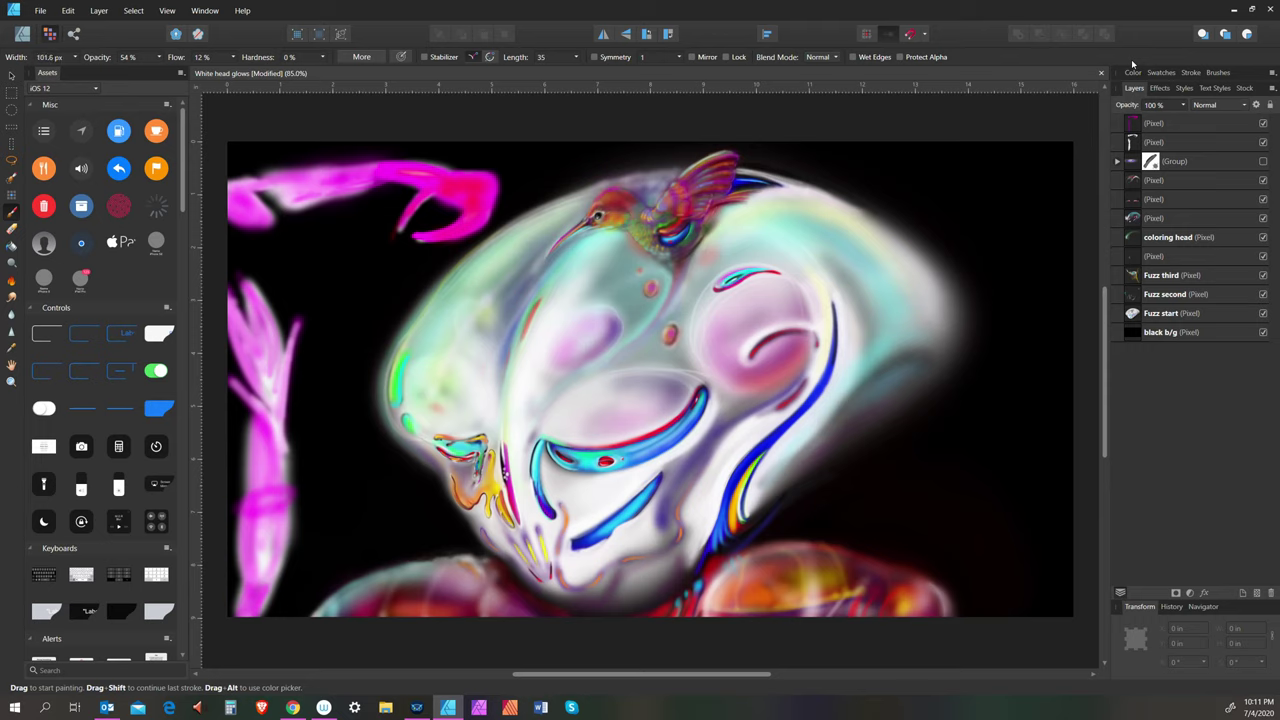
pyautogui.press('[')
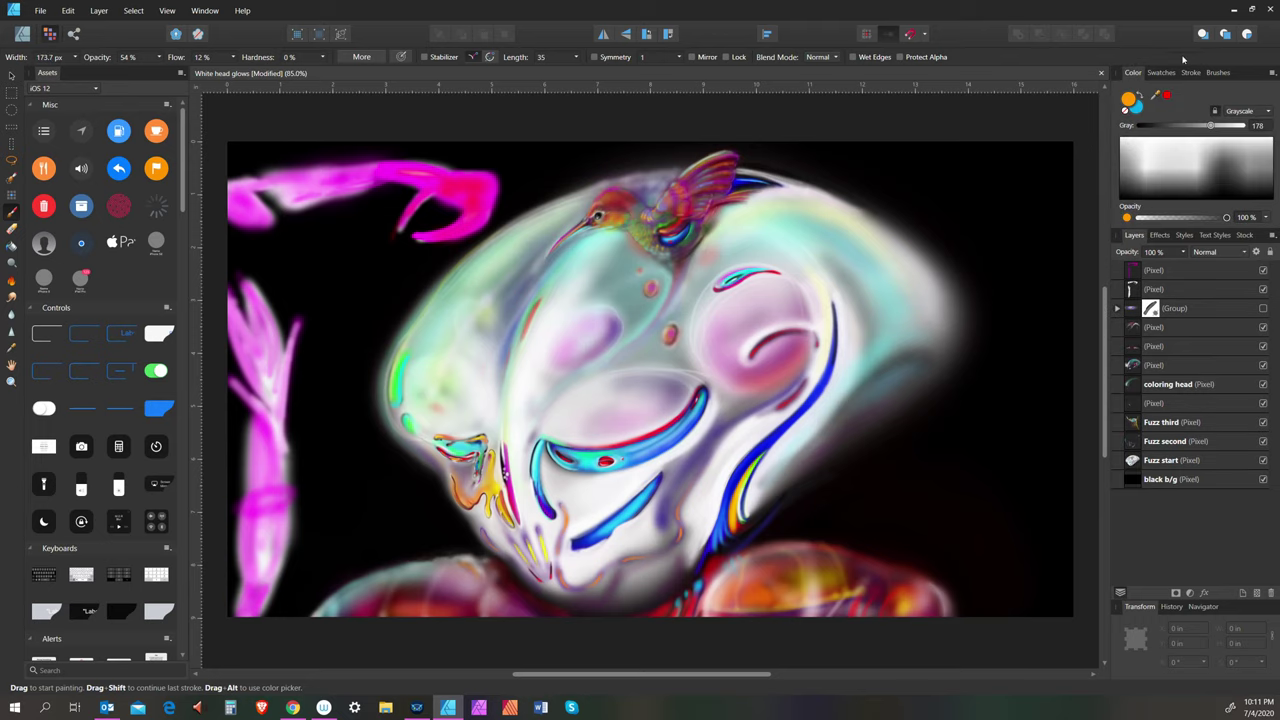
pyautogui.press('[')
pyautogui.press(']')
pyautogui.press(']')
pyautogui.press(']')
pyautogui.press(']')
pyautogui.press(']')
pyautogui.press(']')
pyautogui.press(']')
pyautogui.press(']')
pyautogui.press(']')
pyautogui.press(']')
pyautogui.press(']')
pyautogui.press(']')
pyautogui.press(']')
pyautogui.press(']')
pyautogui.press(']')
pyautogui.press(']')
pyautogui.click(1161, 72)
pyautogui.press(']')
pyautogui.press(']')
pyautogui.press(']')
pyautogui.press(']')
pyautogui.press(']')
pyautogui.click(1132, 73)
pyautogui.click(1132, 73)
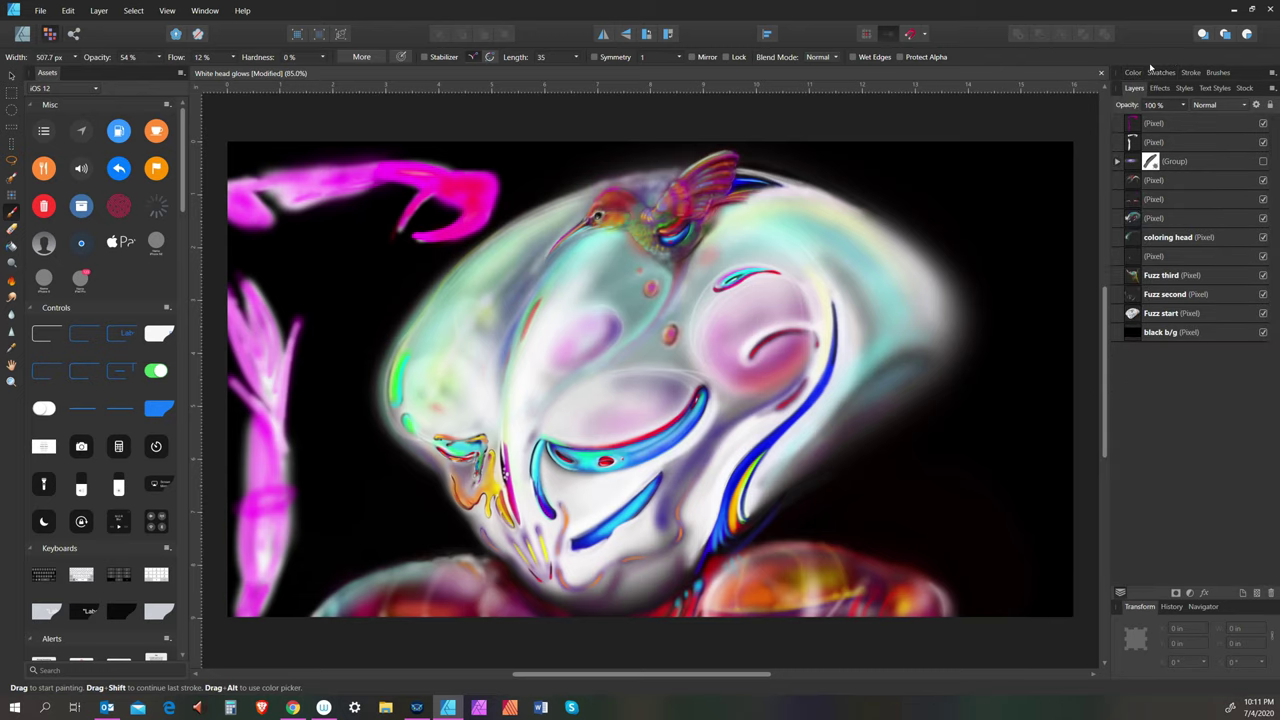
pyautogui.click(1132, 73)
pyautogui.press(']')
pyautogui.press(']')
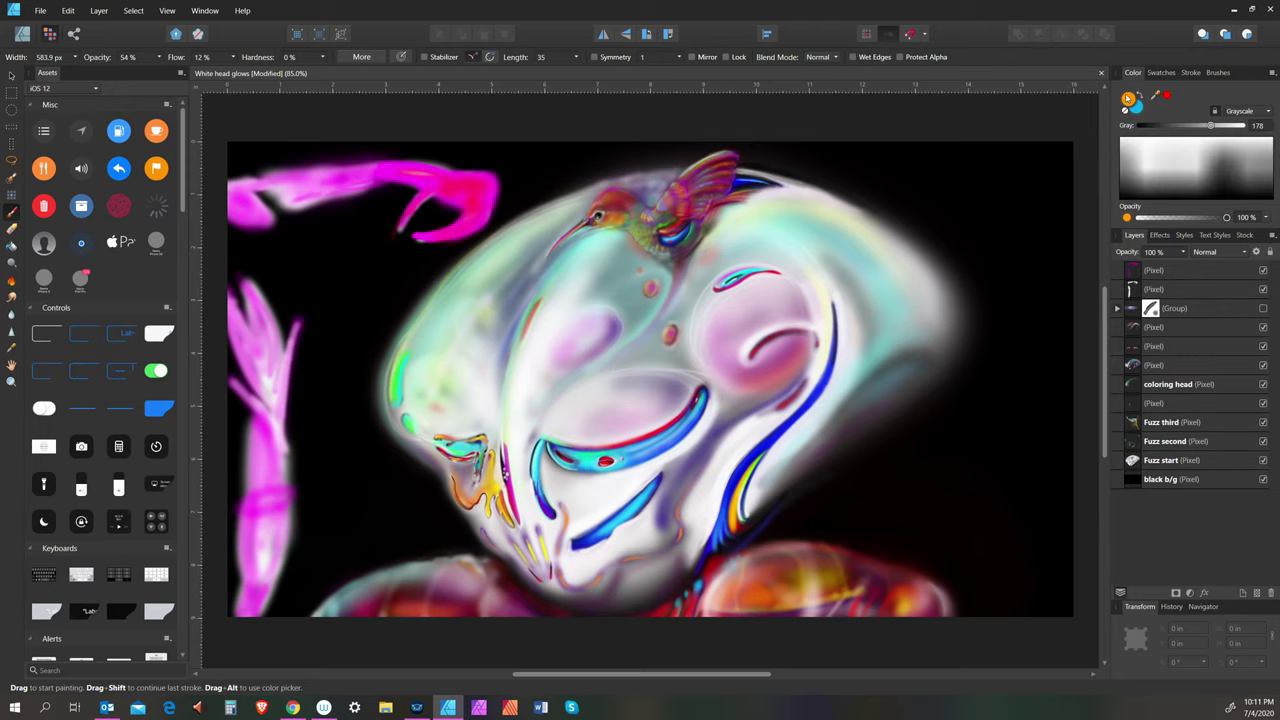
# Open the Color Chooser for the brush colour
pyautogui.press('[')
pyautogui.doubleClick(1135, 91)
pyautogui.press(']')
pyautogui.press(']')
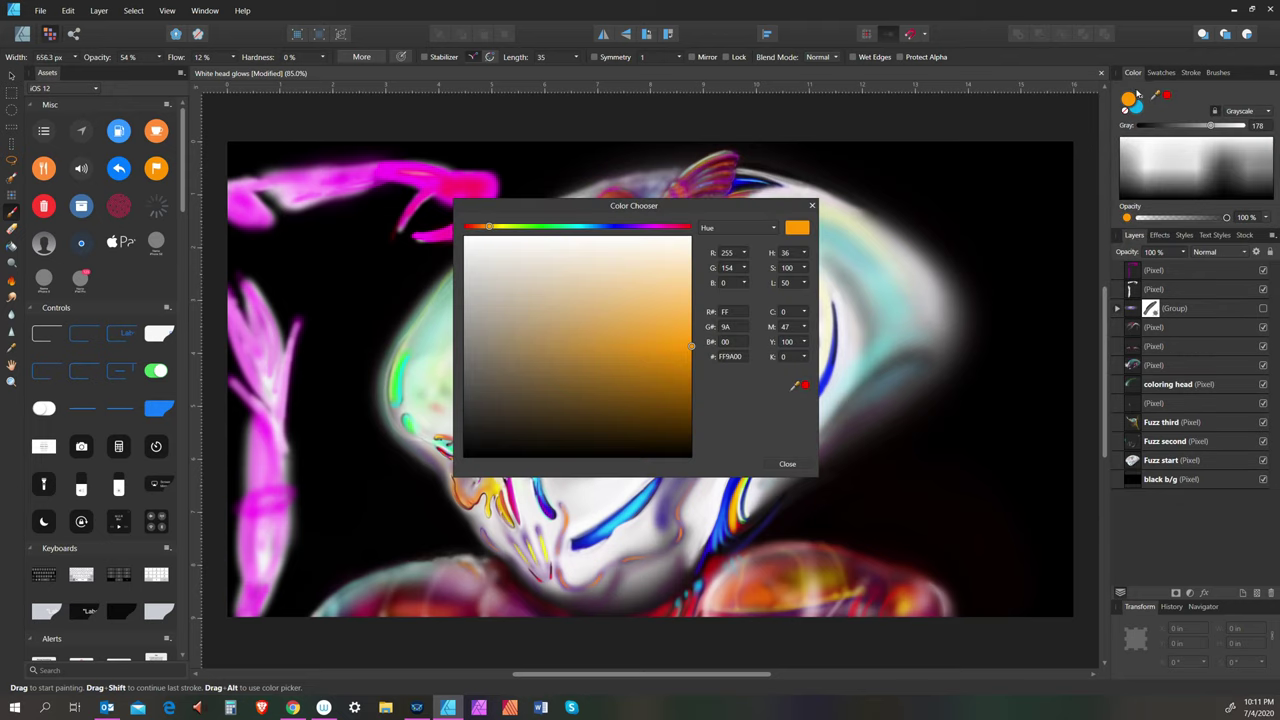
pyautogui.press('[')
pyautogui.press('[')
pyautogui.press(']')
pyautogui.press(']')
pyautogui.press(']')
pyautogui.press(']')
pyautogui.press(']')
pyautogui.press(']')
pyautogui.press(']')
pyautogui.press('[')
pyautogui.press('[')
pyautogui.press('[')
pyautogui.press('[')
pyautogui.press('[')
pyautogui.press('[')
pyautogui.press('[')
pyautogui.press('[')
pyautogui.press('[')
pyautogui.press('[')
pyautogui.press('[')
pyautogui.press('[')
pyautogui.press('[')
pyautogui.press('[')
pyautogui.press('[')
pyautogui.press('[')
pyautogui.press('[')
pyautogui.press(']')
pyautogui.press(']')
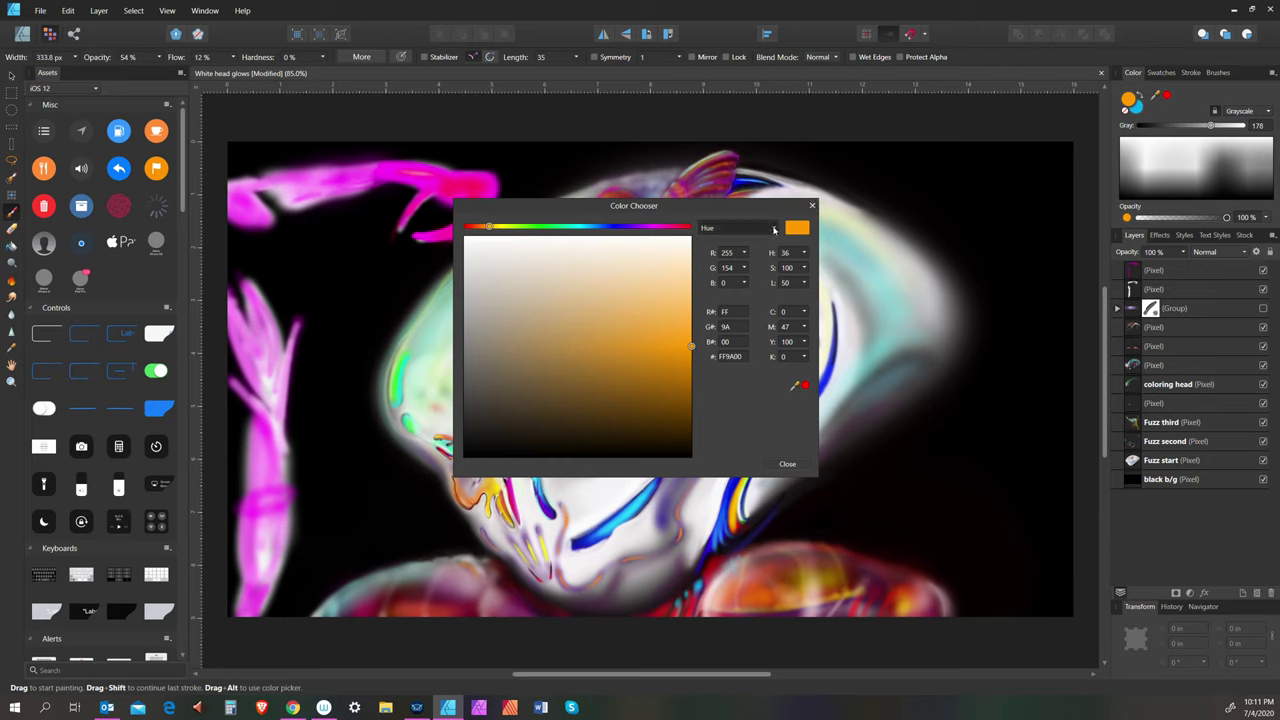
# Switch the Color Chooser to the HSL Color Wheel and move the dialog clear of the arms and lower face
pyautogui.click(774, 230)
pyautogui.press(']')
pyautogui.press(']')
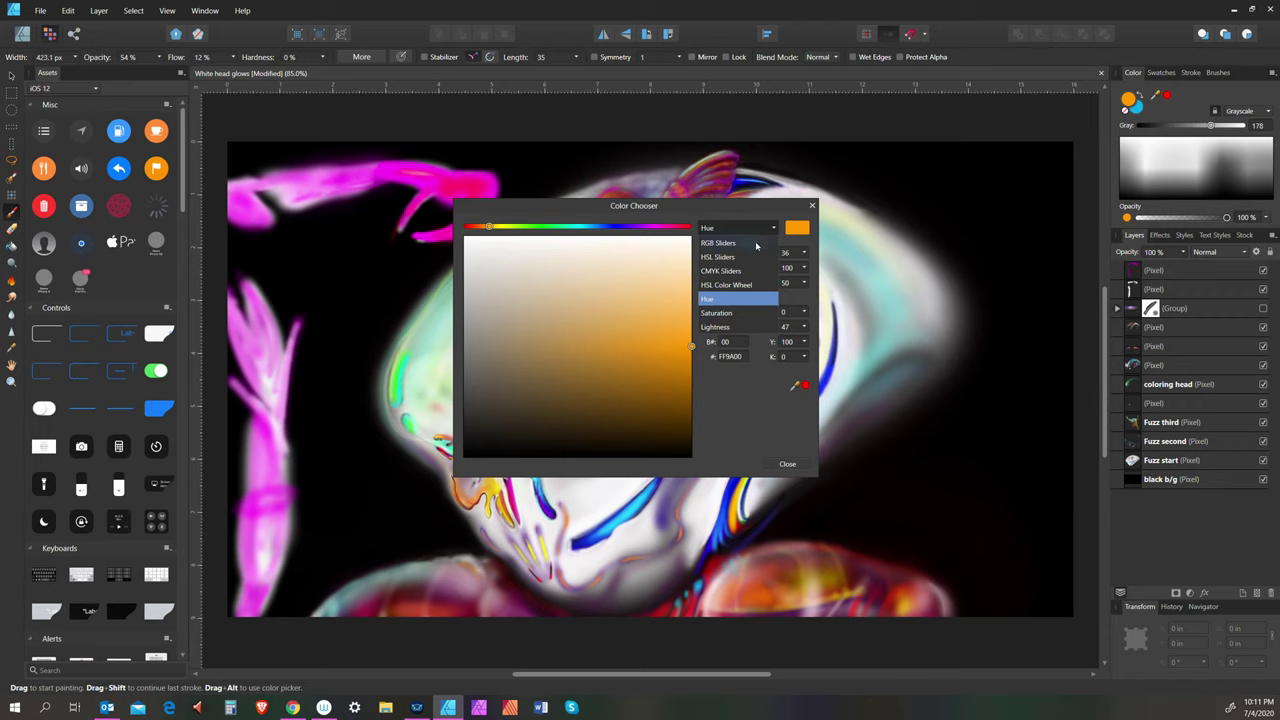
pyautogui.press(']')
pyautogui.press(']')
pyautogui.click(744, 285)
pyautogui.press(']')
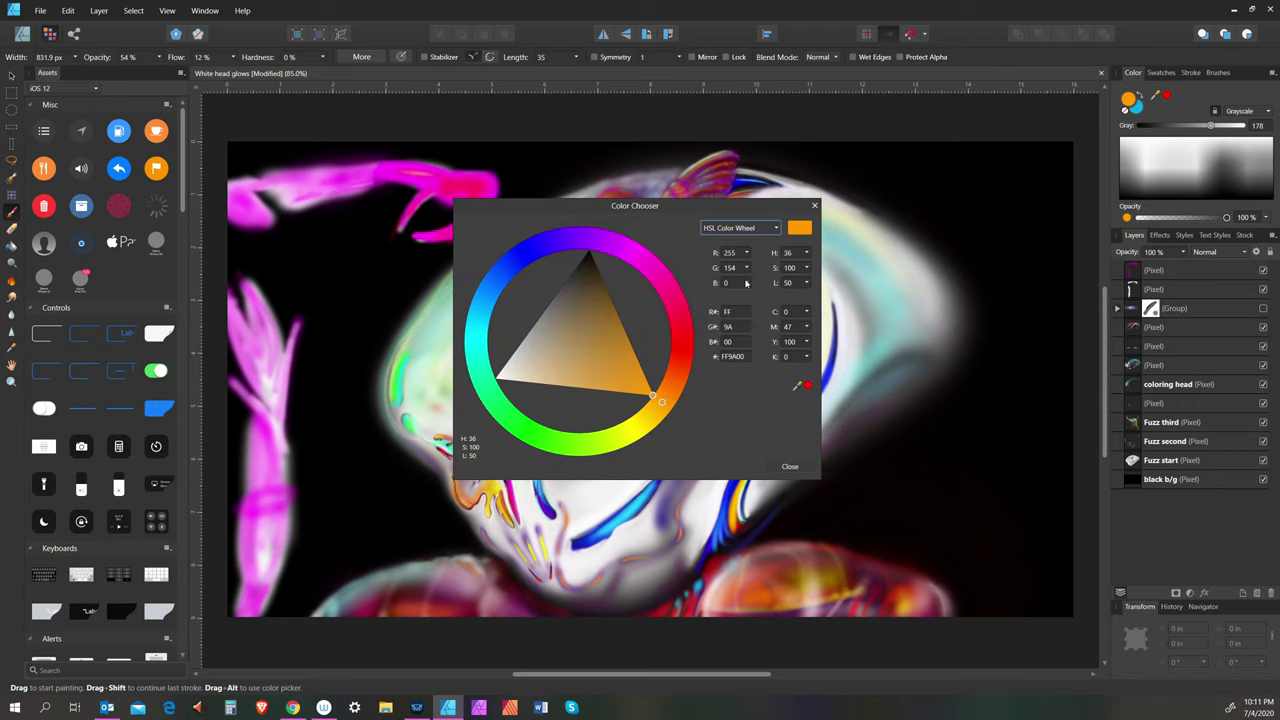
pyautogui.moveTo(729, 206)
pyautogui.mouseDown()
pyautogui.moveTo(870, 178)
pyautogui.moveTo(956, 113)
pyautogui.moveTo(995, 116)
pyautogui.mouseUp()
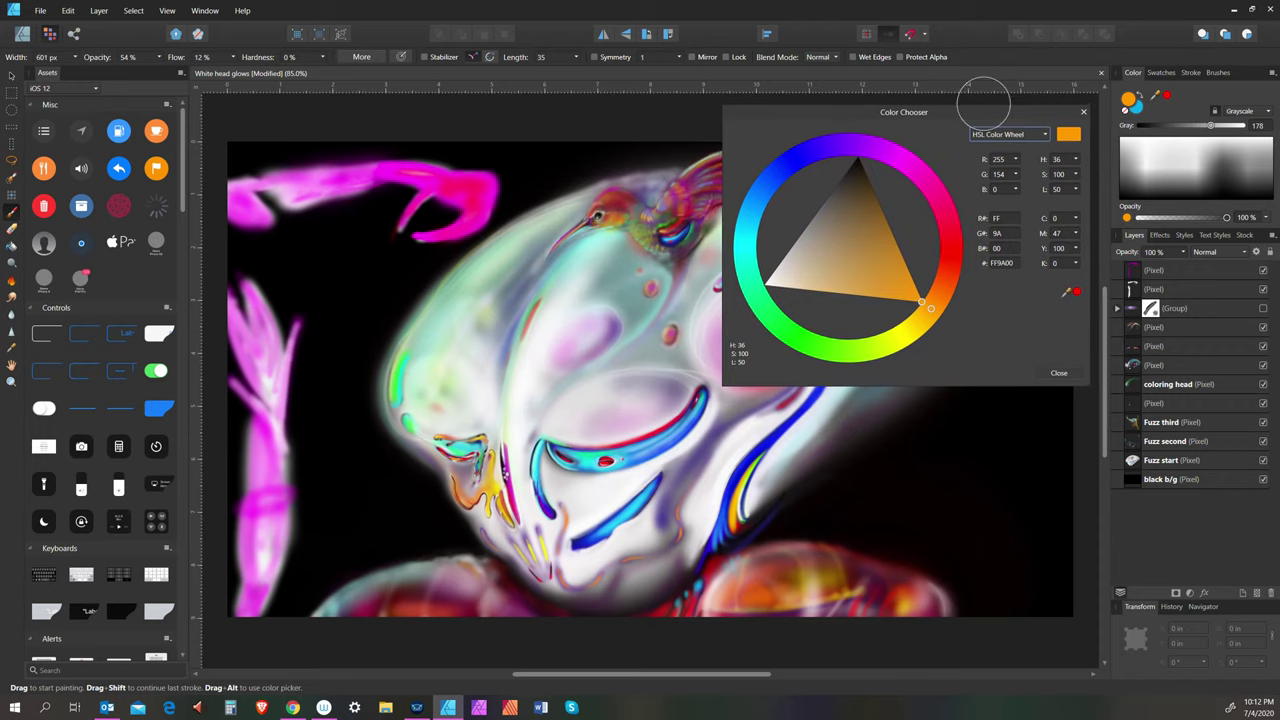
pyautogui.press('[')
pyautogui.press('[')
pyautogui.press('[')
pyautogui.press(']')
pyautogui.press('[')
pyautogui.press('[')
pyautogui.press('[')
pyautogui.press(']')
pyautogui.press(']')
pyautogui.press(']')
pyautogui.press(']')
pyautogui.press(']')
pyautogui.press(']')
# Set the brush colour to a muted blue (H 234, S 56, L 49) on the colour wheel
pyautogui.click(786, 164)
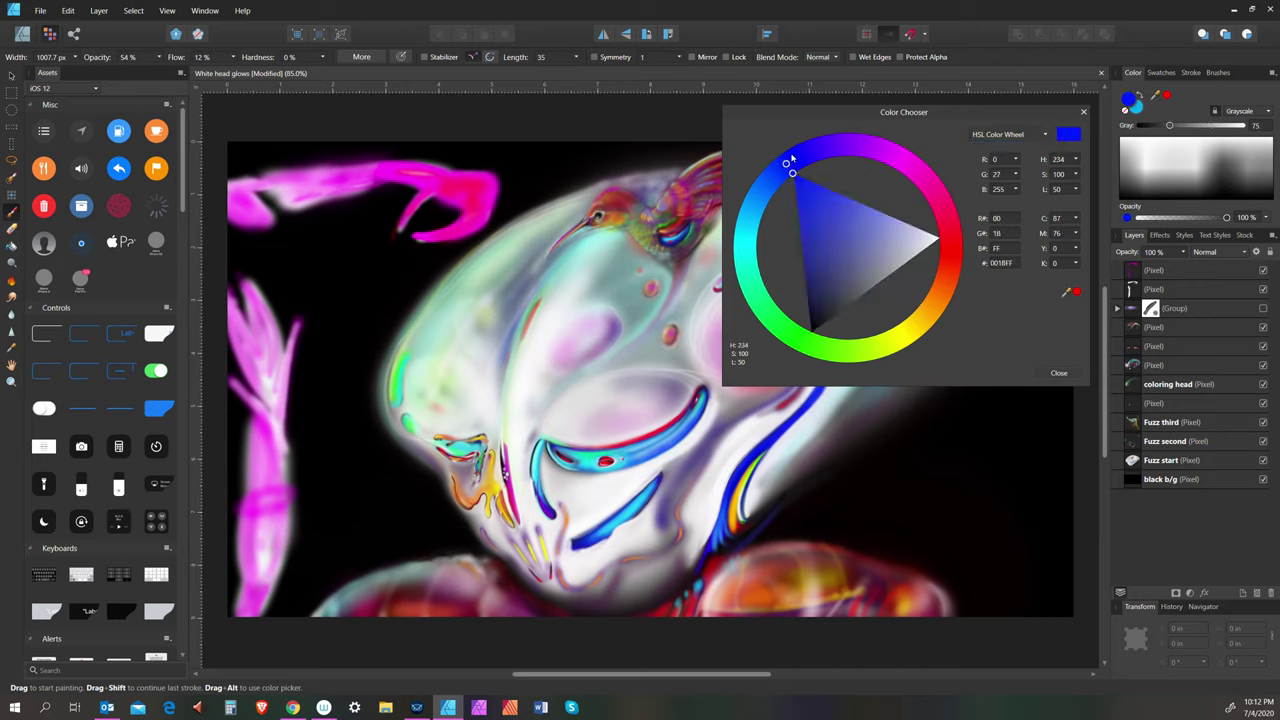
pyautogui.click(828, 225)
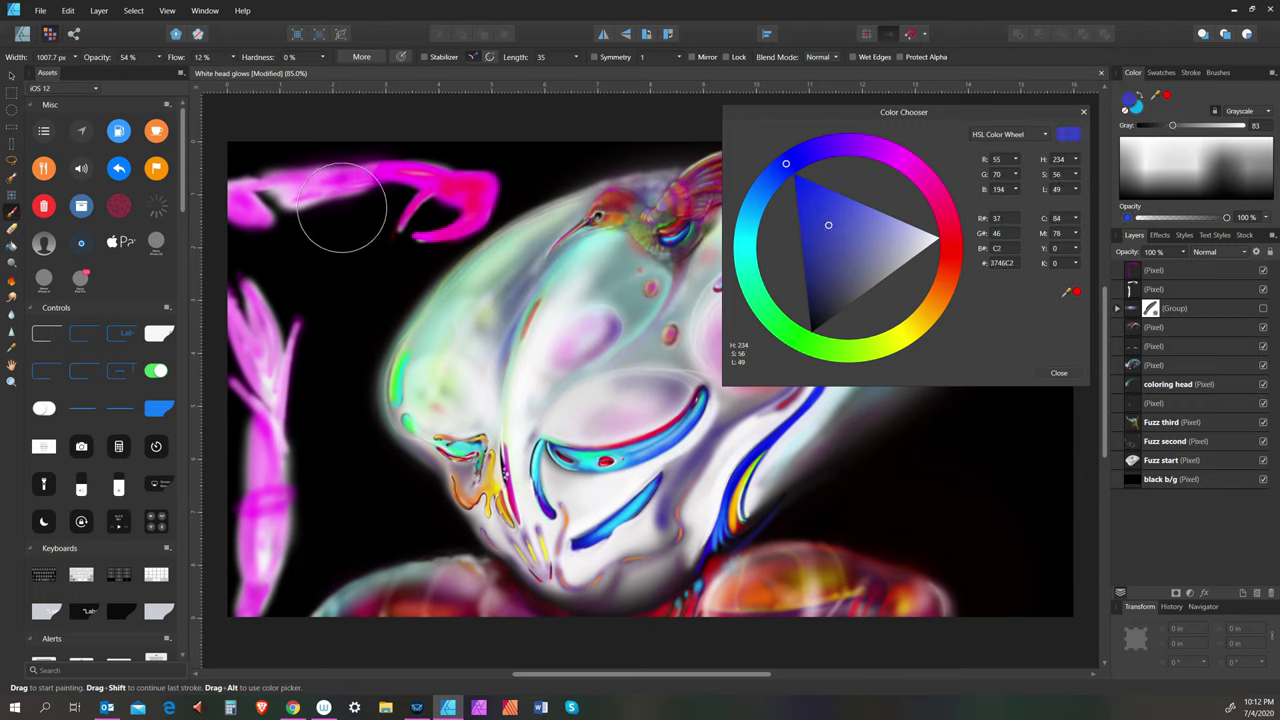
pyautogui.press('[')
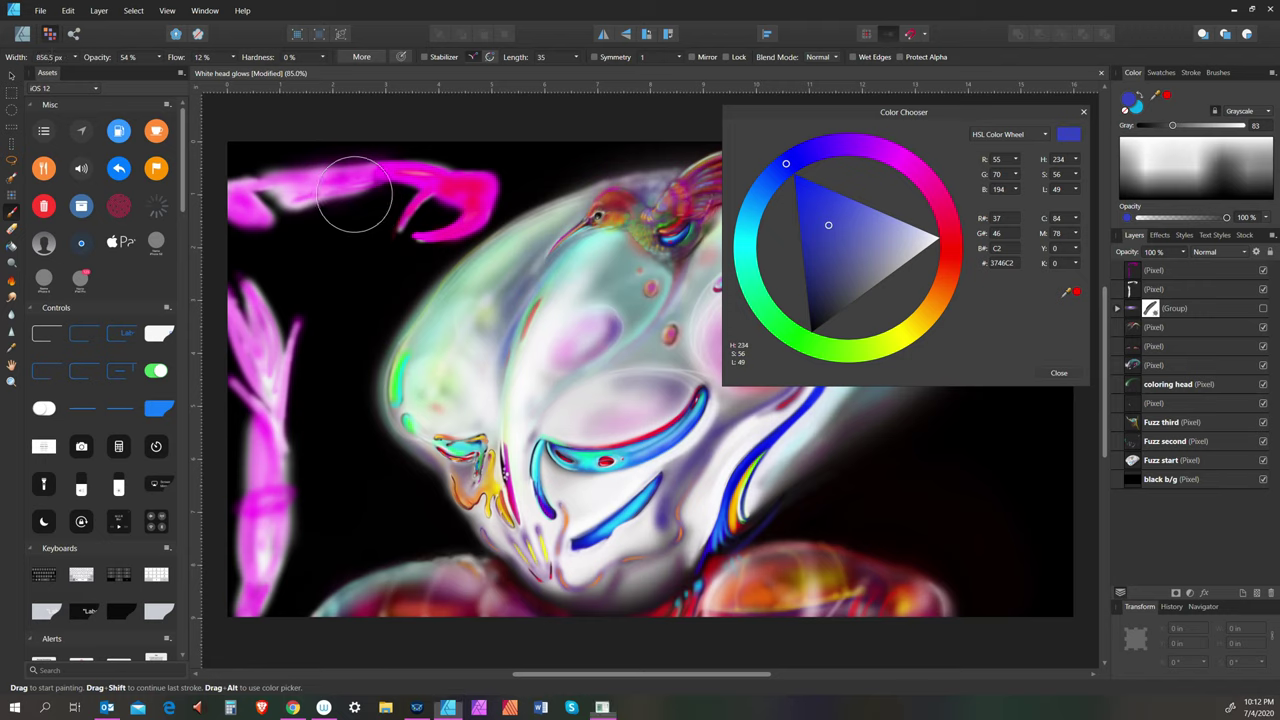
pyautogui.press(']')
pyautogui.press(']')
pyautogui.press(']')
pyautogui.press(']')
pyautogui.press(']')
pyautogui.press(']')
pyautogui.press(']')
pyautogui.press(']')
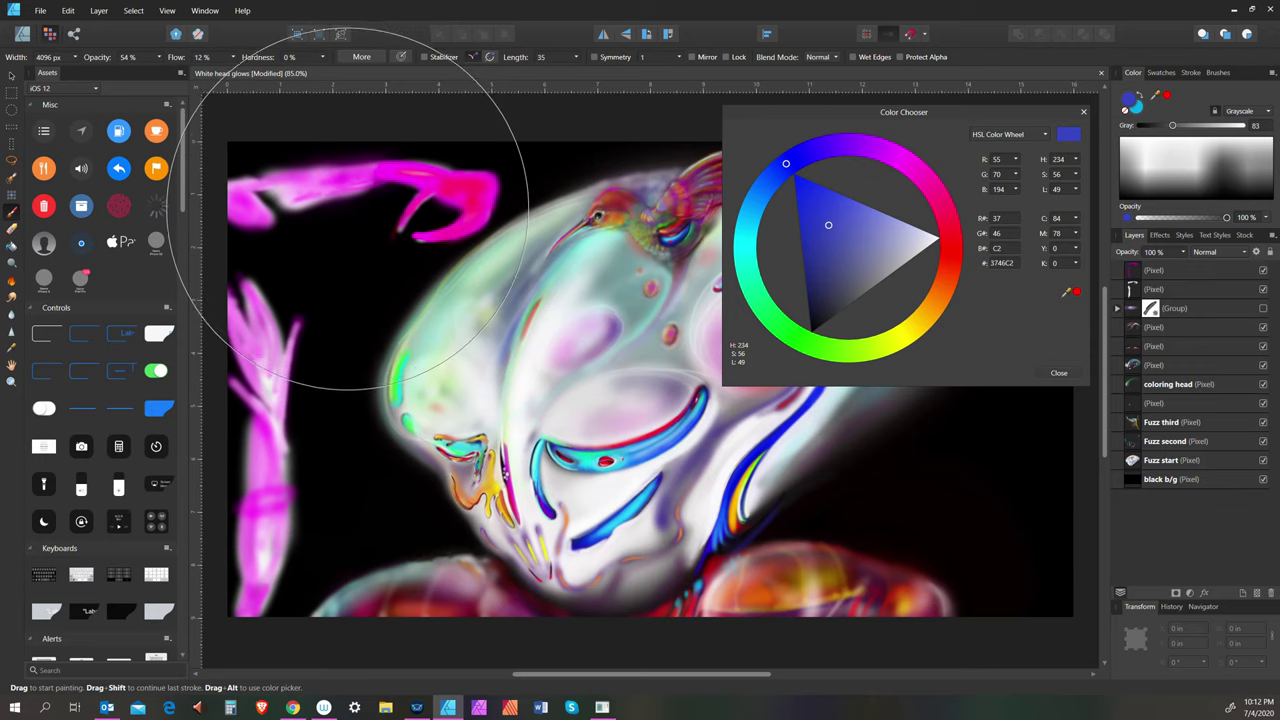
pyautogui.press('[')
pyautogui.press('[')
pyautogui.press('[')
pyautogui.press('[')
pyautogui.press('[')
pyautogui.press('[')
pyautogui.press('[')
pyautogui.press('[')
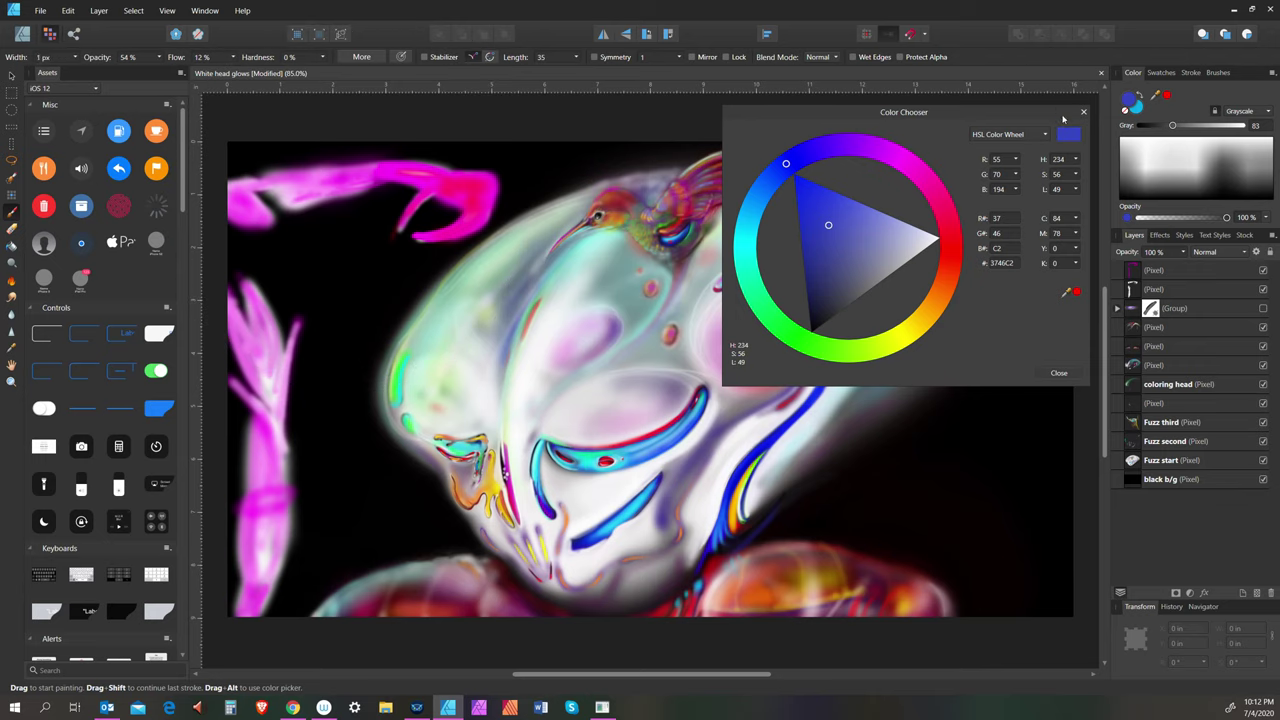
pyautogui.press(']')
pyautogui.press(']')
pyautogui.press(']')
pyautogui.press(']')
pyautogui.press(']')
pyautogui.press(']')
pyautogui.press('[')
# Adjust the blue to H 234, S 55, L 50 and add a new pixel layer above the topmost layer
pyautogui.click(829, 224)
pyautogui.click(1207, 265)
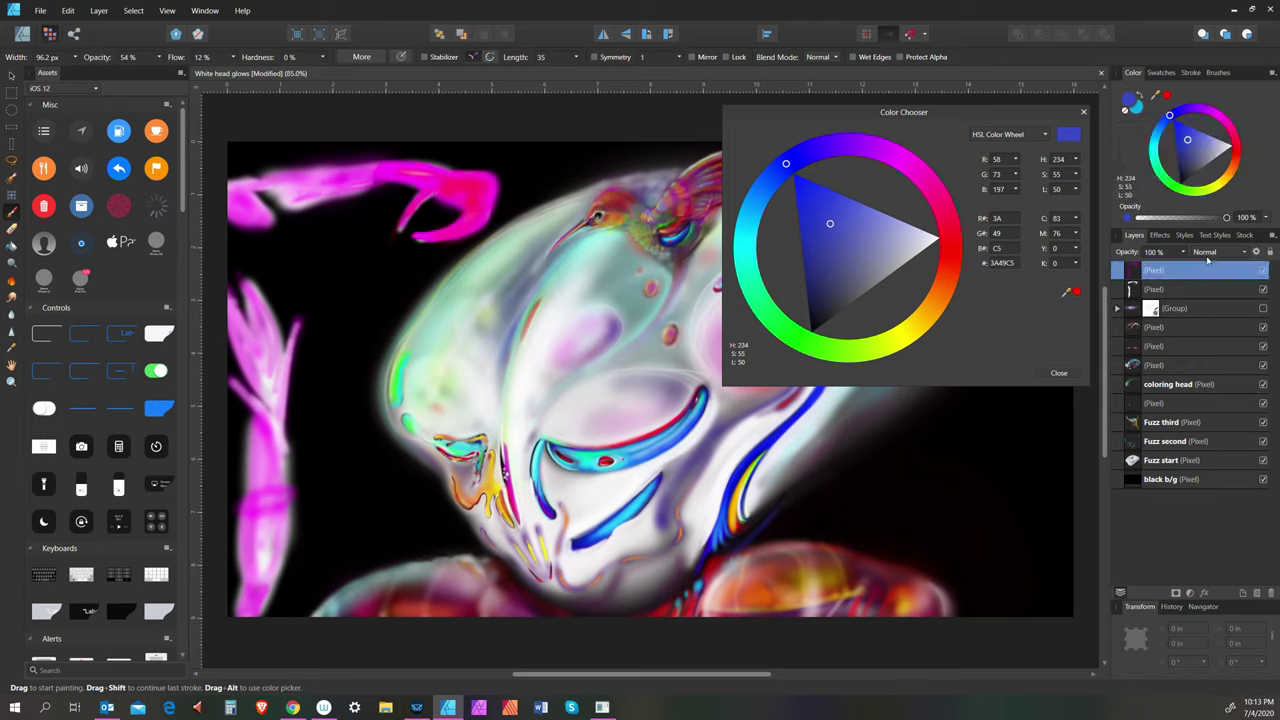
pyautogui.click(1257, 592)
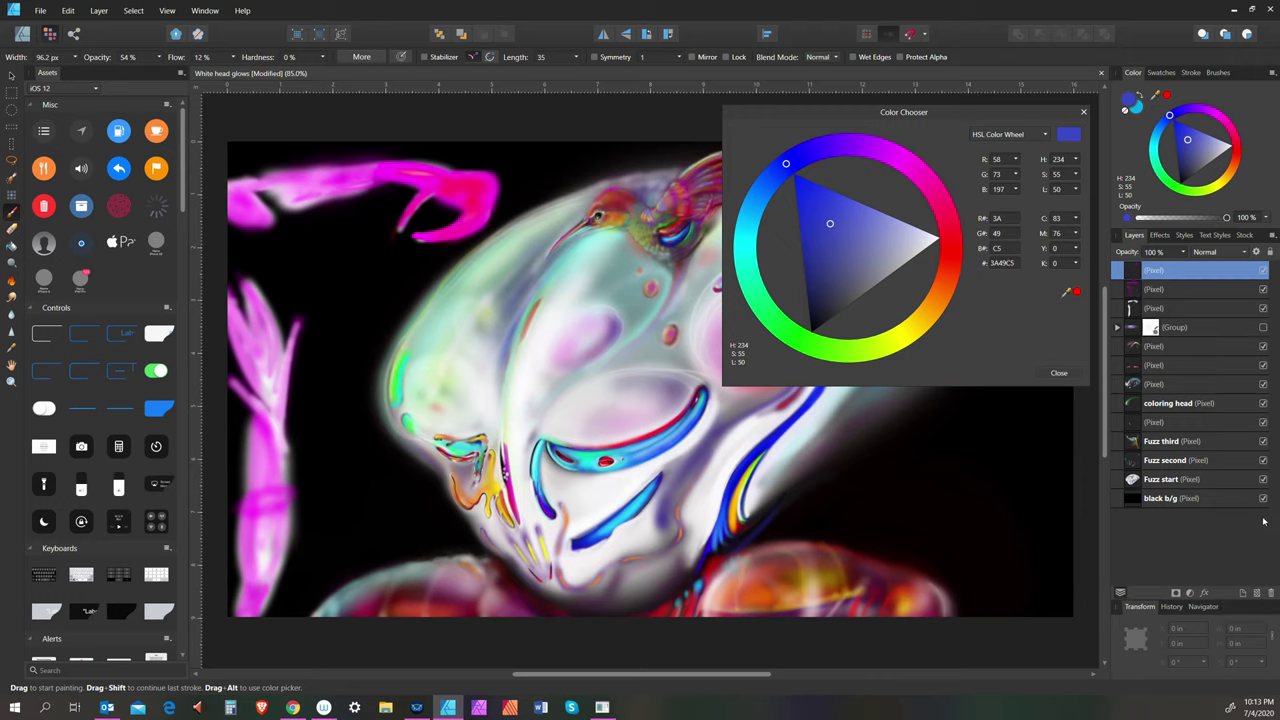
# Paint soft blue shading along the underside of the upper arm on the new pixel layer
pyautogui.moveTo(280, 188)
pyautogui.mouseDown()
pyautogui.moveTo(292, 206)
pyautogui.moveTo(371, 180)
pyautogui.moveTo(418, 185)
pyautogui.moveTo(416, 199)
pyautogui.mouseUp()
pyautogui.press('[')
pyautogui.press('[')
pyautogui.press('[')
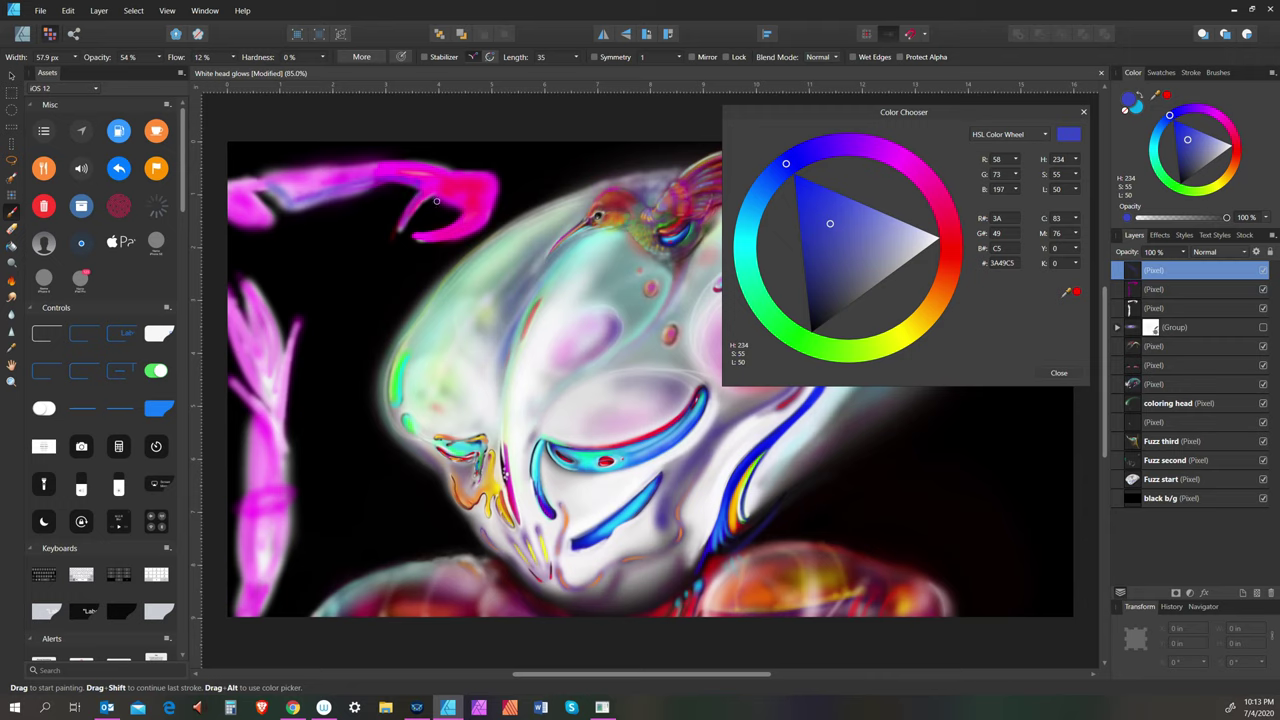
pyautogui.press(']')
pyautogui.press(']')
pyautogui.press(']')
pyautogui.press('[')
# Enlarge the brush to about 209 px and dab blue over the upper arm's short segment at the canvas edge
pyautogui.press(']')
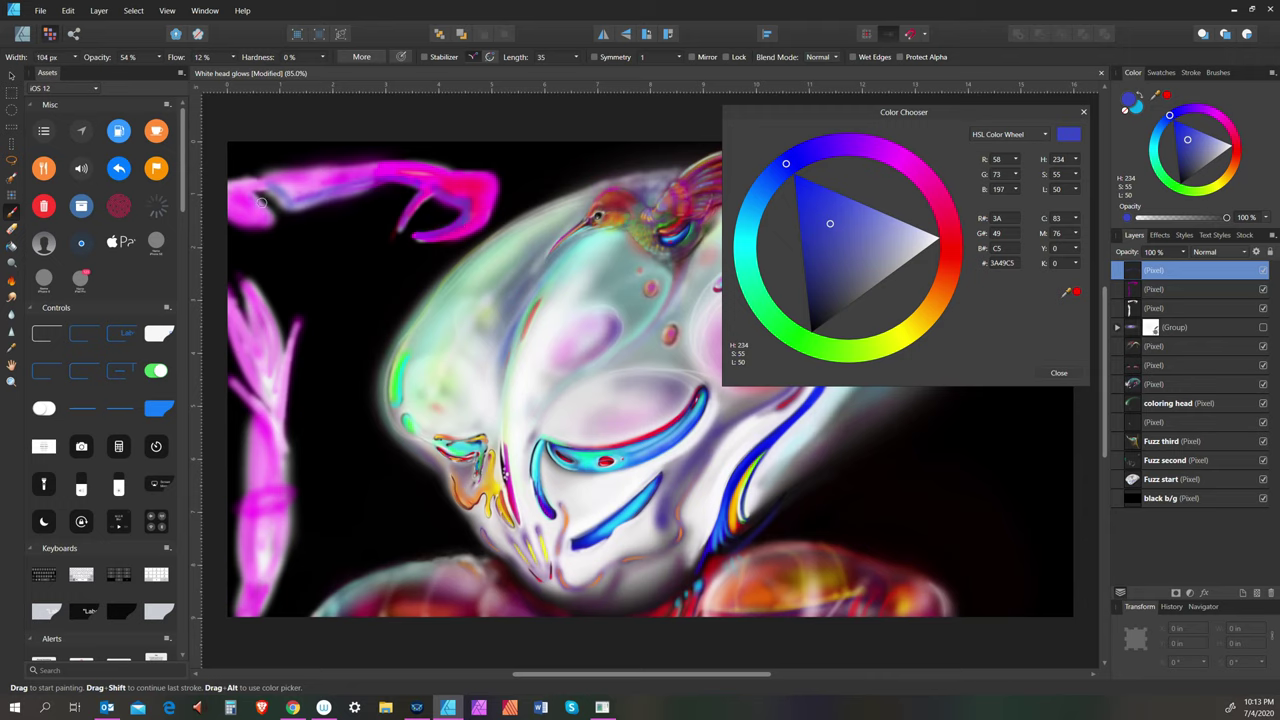
pyautogui.press(']')
pyautogui.press(']')
pyautogui.press(']')
pyautogui.press(']')
pyautogui.press(']')
pyautogui.click(265, 215)
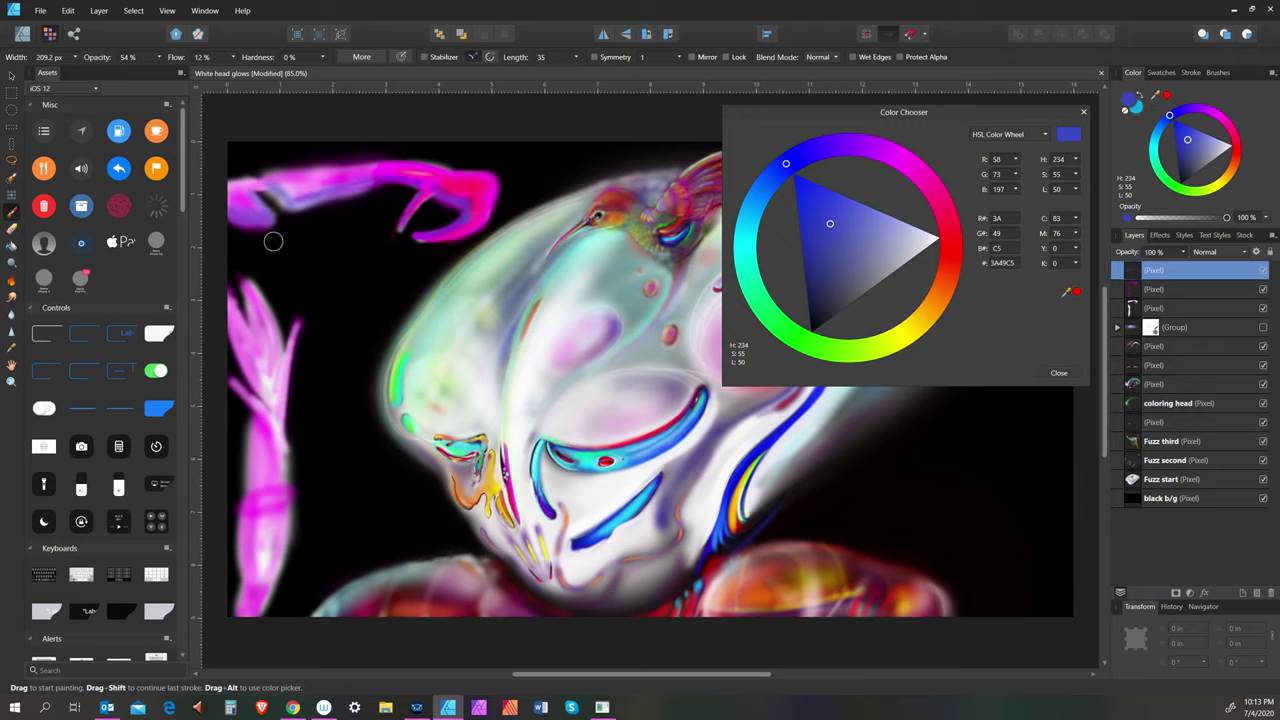
# Hide and show the new pixel layer to compare the arms with and without the blue shading
pyautogui.press('[')
pyautogui.press('[')
pyautogui.click(1263, 271)
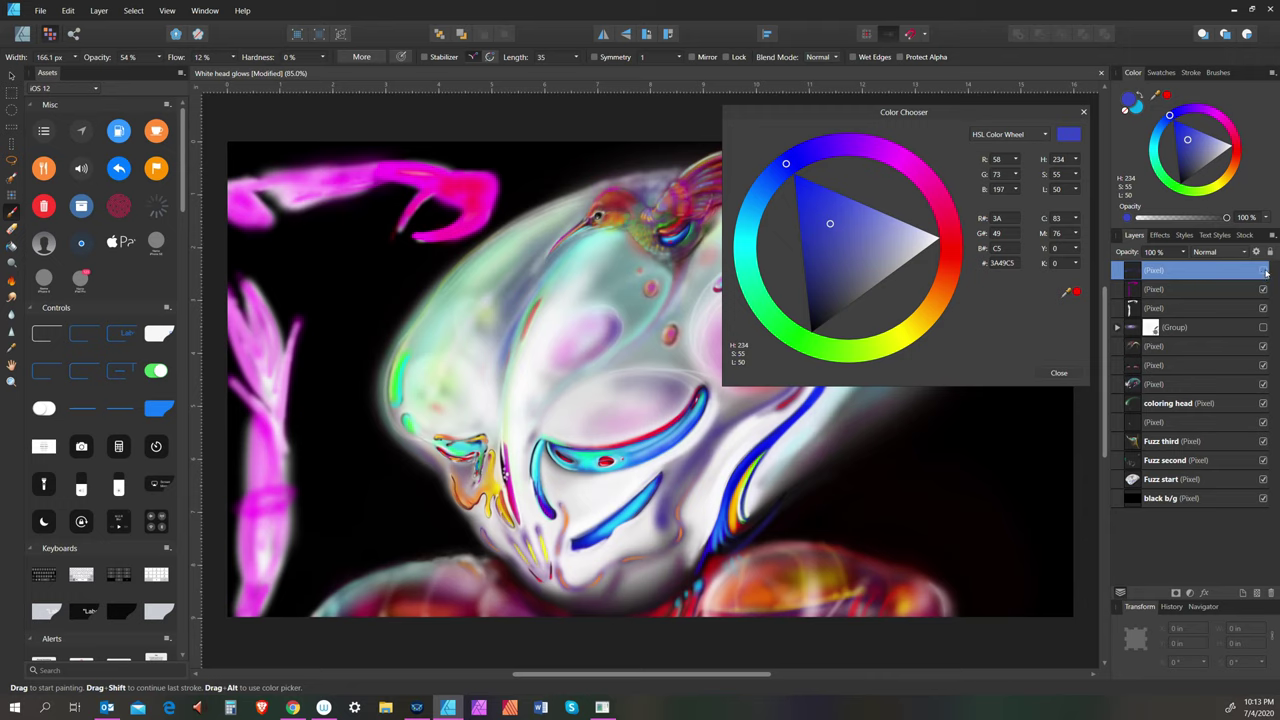
pyautogui.click(1264, 271)
# Paint blue shading over the fingers and hand of the lower arm with a brush about 79 to 115 px wide
pyautogui.press('[')
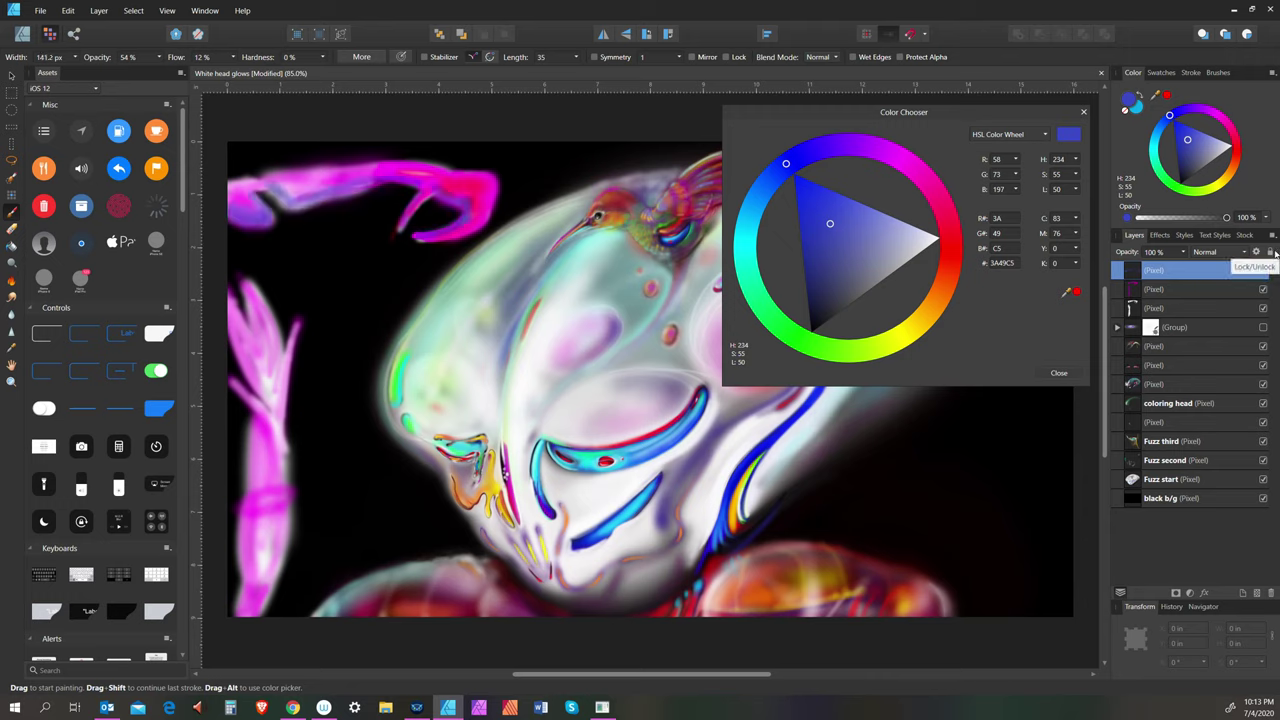
pyautogui.press('[')
pyautogui.press('[')
pyautogui.press('[')
pyautogui.press('[')
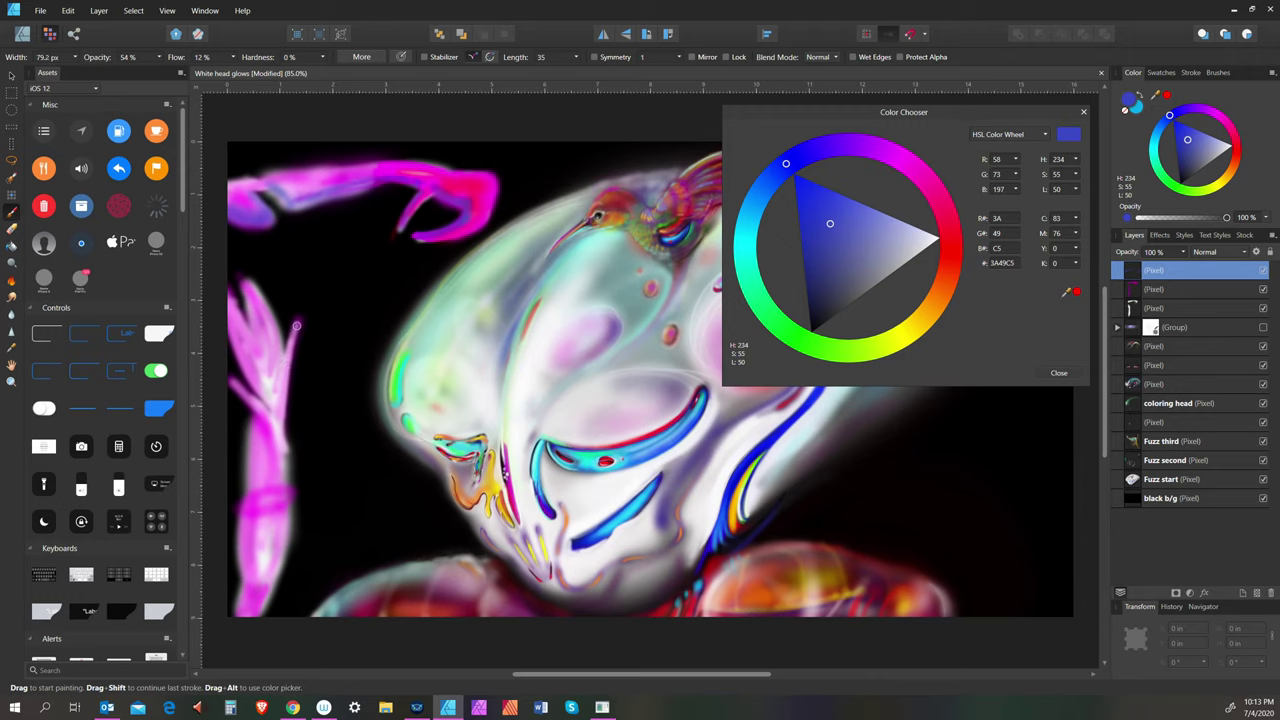
pyautogui.moveTo(301, 317); pyautogui.dragTo(282, 430)
pyautogui.press(']')
pyautogui.press(']')
pyautogui.moveTo(249, 286)
pyautogui.mouseDown()
pyautogui.moveTo(282, 370)
pyautogui.moveTo(268, 304)
pyautogui.moveTo(254, 289)
pyautogui.moveTo(268, 335)
pyautogui.moveTo(249, 283)
pyautogui.moveTo(277, 391)
pyautogui.moveTo(270, 318)
pyautogui.moveTo(247, 278)
pyautogui.moveTo(279, 397)
pyautogui.moveTo(231, 297)
pyautogui.moveTo(256, 369)
pyautogui.moveTo(233, 288)
pyautogui.moveTo(268, 384)
pyautogui.moveTo(232, 287)
pyautogui.moveTo(294, 418)
pyautogui.moveTo(256, 377)
pyautogui.moveTo(279, 482)
pyautogui.mouseUp()
pyautogui.press('[')
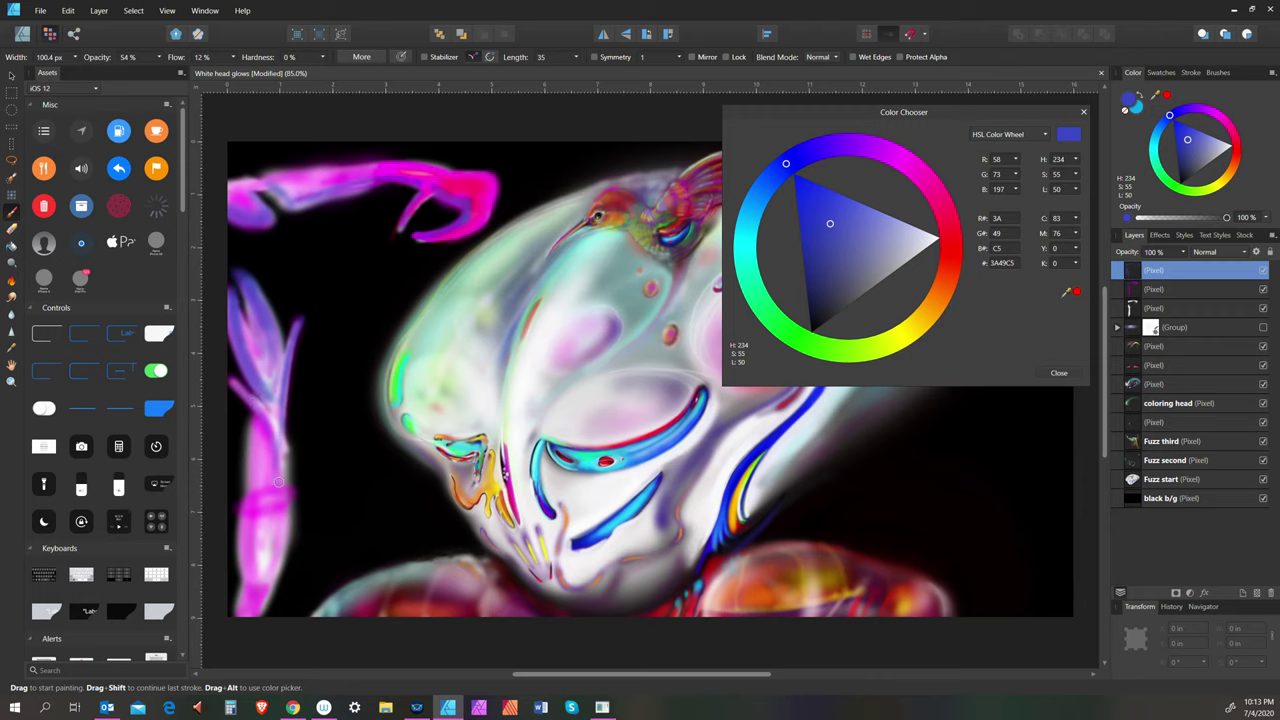
# Brush blue shading down the lower arm's forearm and across the magenta band at its joint
pyautogui.moveTo(268, 431)
pyautogui.mouseDown()
pyautogui.moveTo(262, 484)
pyautogui.moveTo(246, 483)
pyautogui.moveTo(260, 416)
pyautogui.moveTo(252, 490)
pyautogui.mouseUp()
pyautogui.press(']')
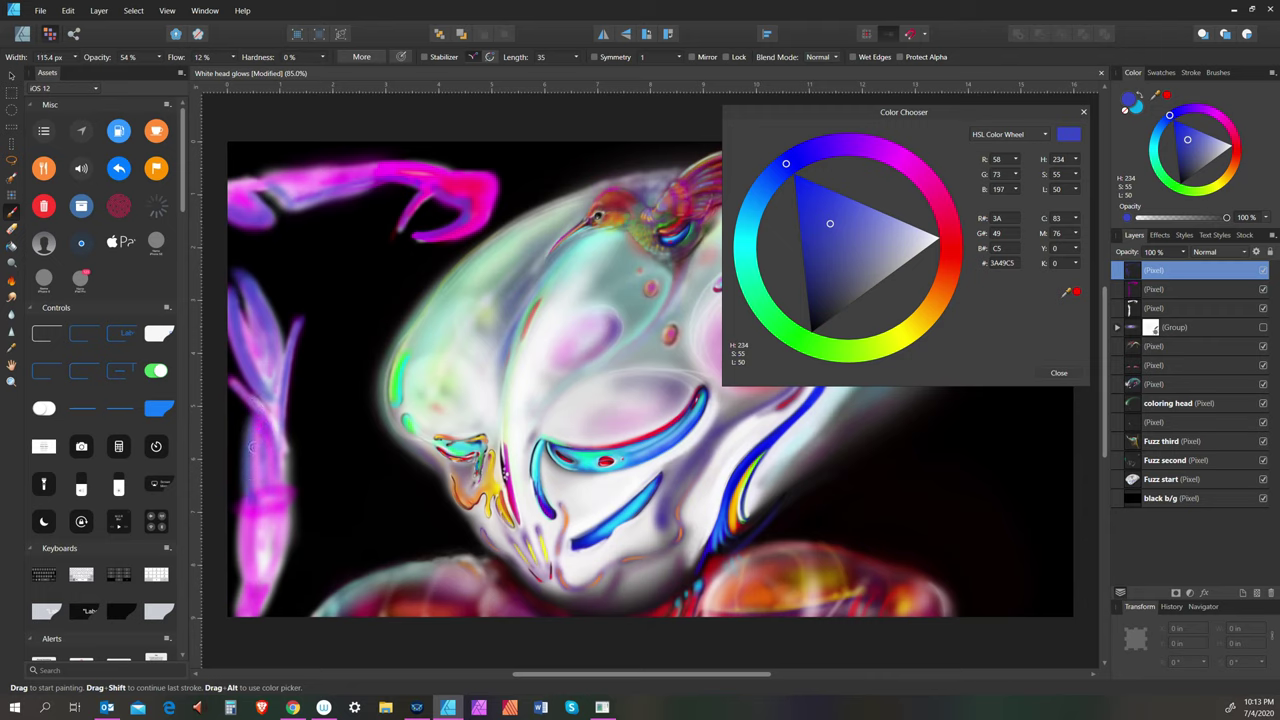
pyautogui.press(']')
pyautogui.press('[')
pyautogui.press('[')
pyautogui.press('[')
pyautogui.press('[')
pyautogui.press('[')
pyautogui.press('[')
pyautogui.press('[')
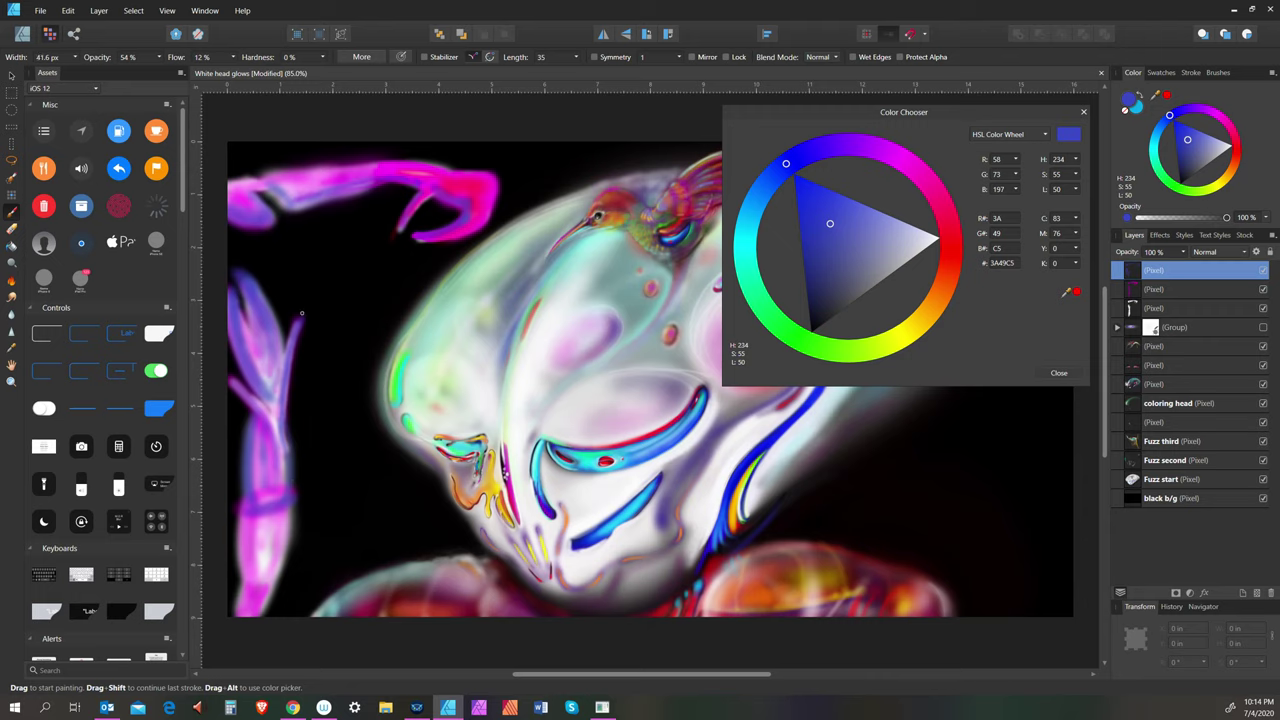
# Shade the lower arm's segment below the joint band with blue, varying the brush size between its edges and middle
pyautogui.press(']')
pyautogui.press(']')
pyautogui.press(']')
pyautogui.press(']')
pyautogui.press(']')
pyautogui.press(']')
pyautogui.press('[')
pyautogui.press('[')
pyautogui.press('[')
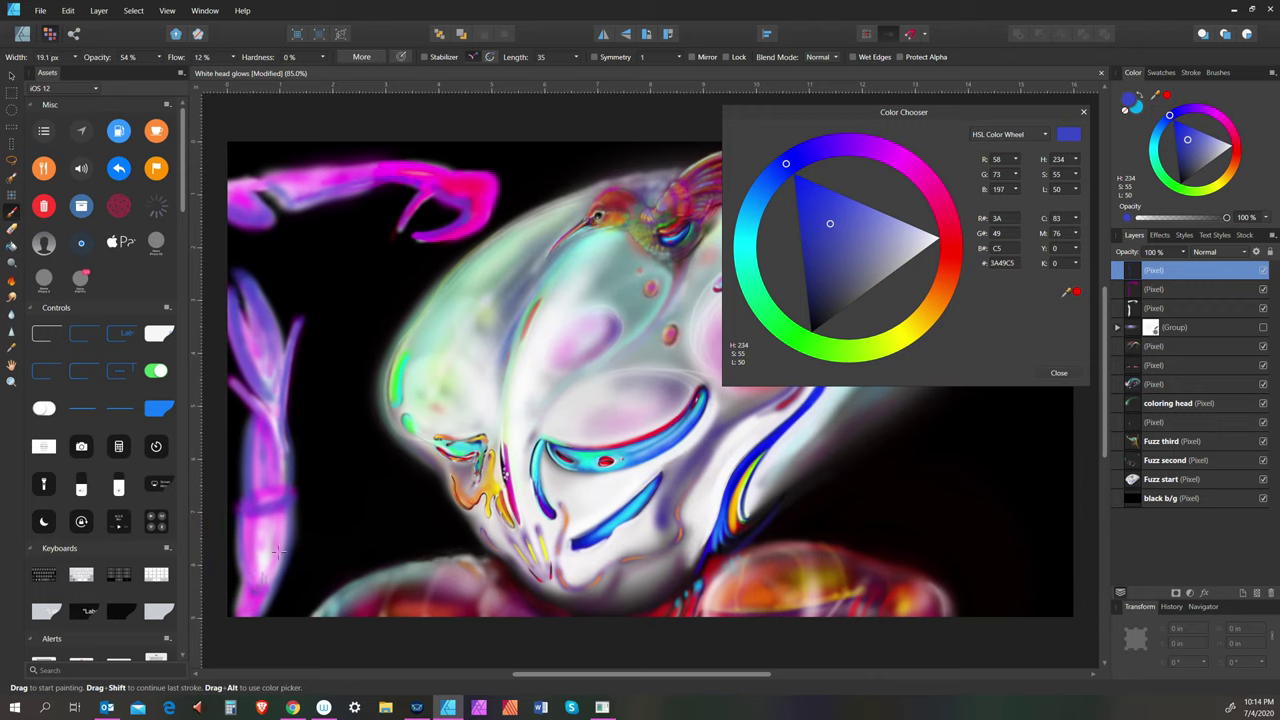
pyautogui.press('[')
pyautogui.press('[')
pyautogui.press(']')
pyautogui.press(']')
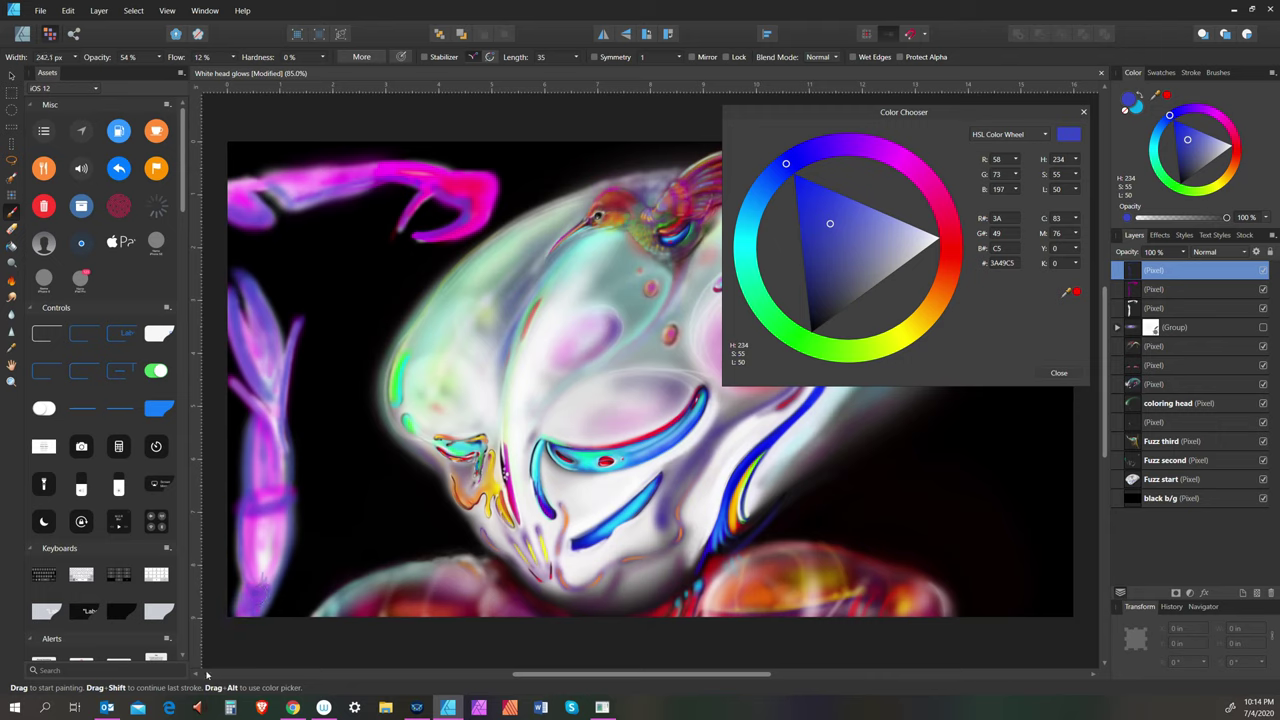
pyautogui.press('[')
pyautogui.press('[')
pyautogui.press('[')
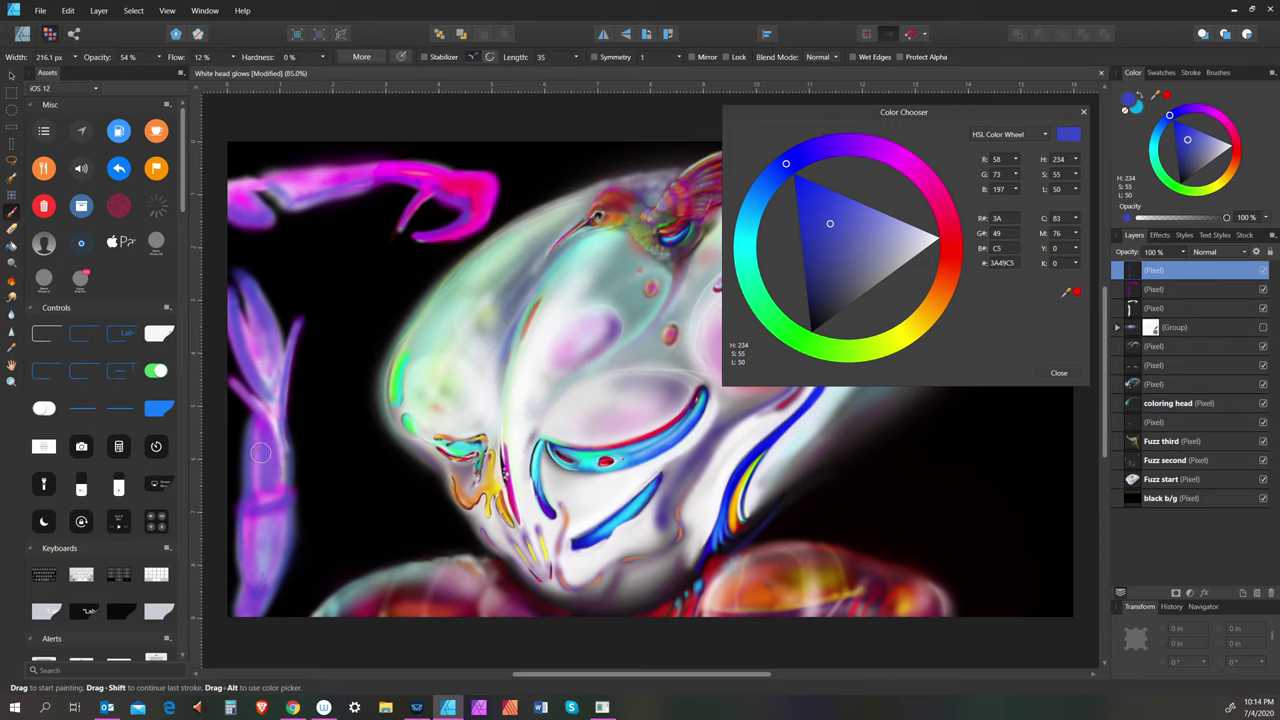
# Deepen the blue on the lower arm's forearm and brush blue over the outer edge of the upper claw
pyautogui.press('[')
pyautogui.press('[')
pyautogui.press(']')
pyautogui.press(']')
pyautogui.press(']')
pyautogui.press(']')
pyautogui.press(']')
pyautogui.press(']')
pyautogui.press(']')
pyautogui.press(']')
pyautogui.press(']')
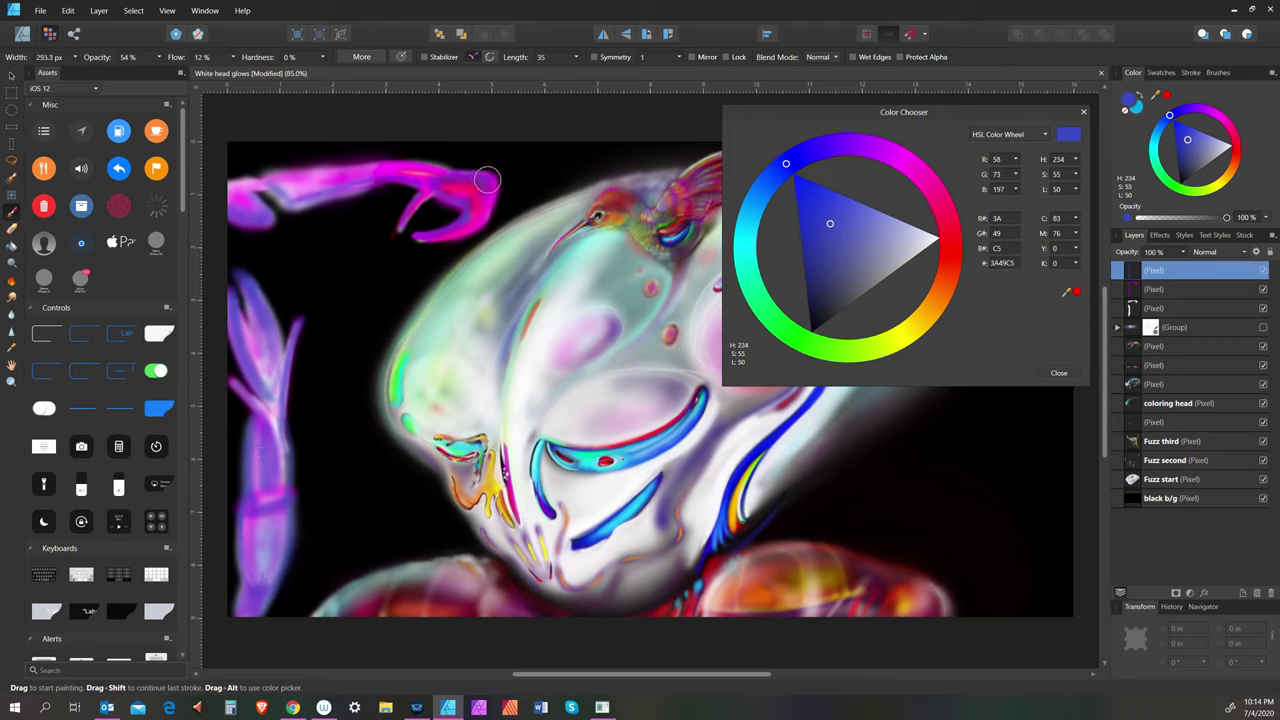
# Reduce the brush to about 106 px and shade the upper arm's top edge with blue
pyautogui.press('[')
pyautogui.press('[')
pyautogui.press('[')
pyautogui.press('[')
pyautogui.press('[')
pyautogui.press('[')
pyautogui.press('[')
pyautogui.press('[')
pyautogui.press('[')
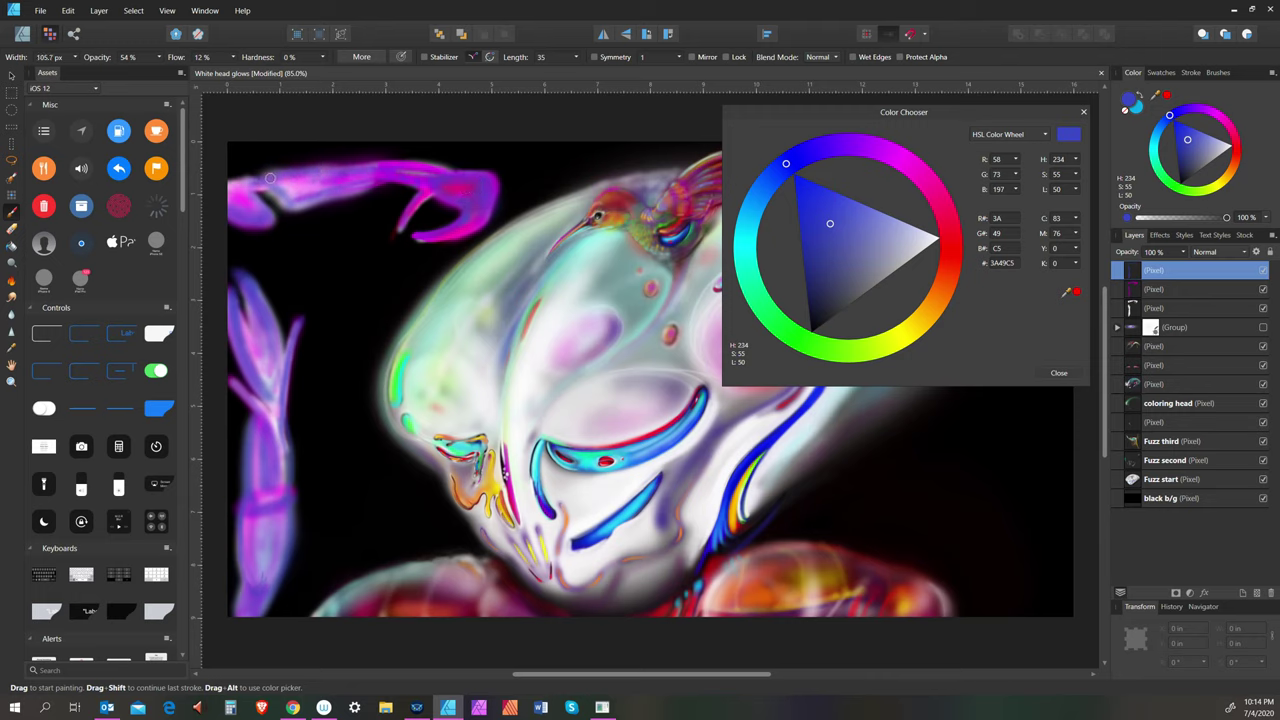
# Reduce the brush width to about 37 px and close the Color Chooser
pyautogui.press('[')
pyautogui.press('[')
pyautogui.press('[')
pyautogui.press('[')
pyautogui.press('[')
pyautogui.click(1042, 134)
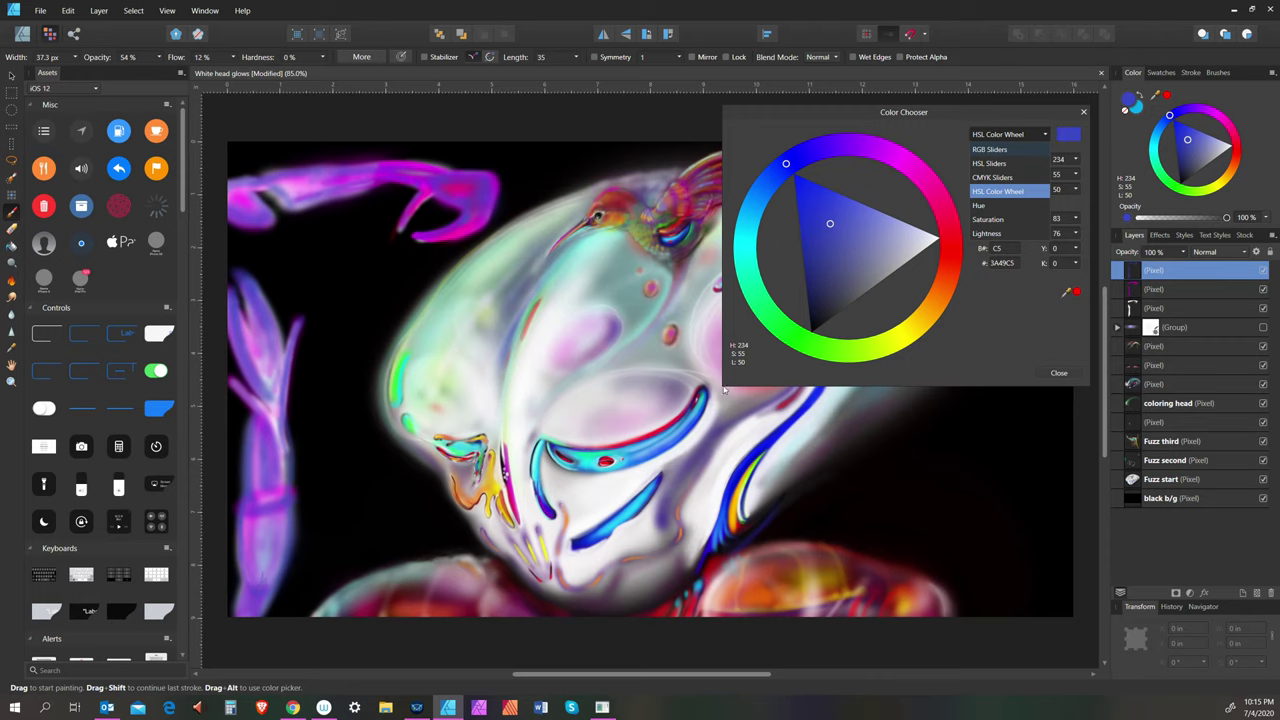
pyautogui.press('Escape')
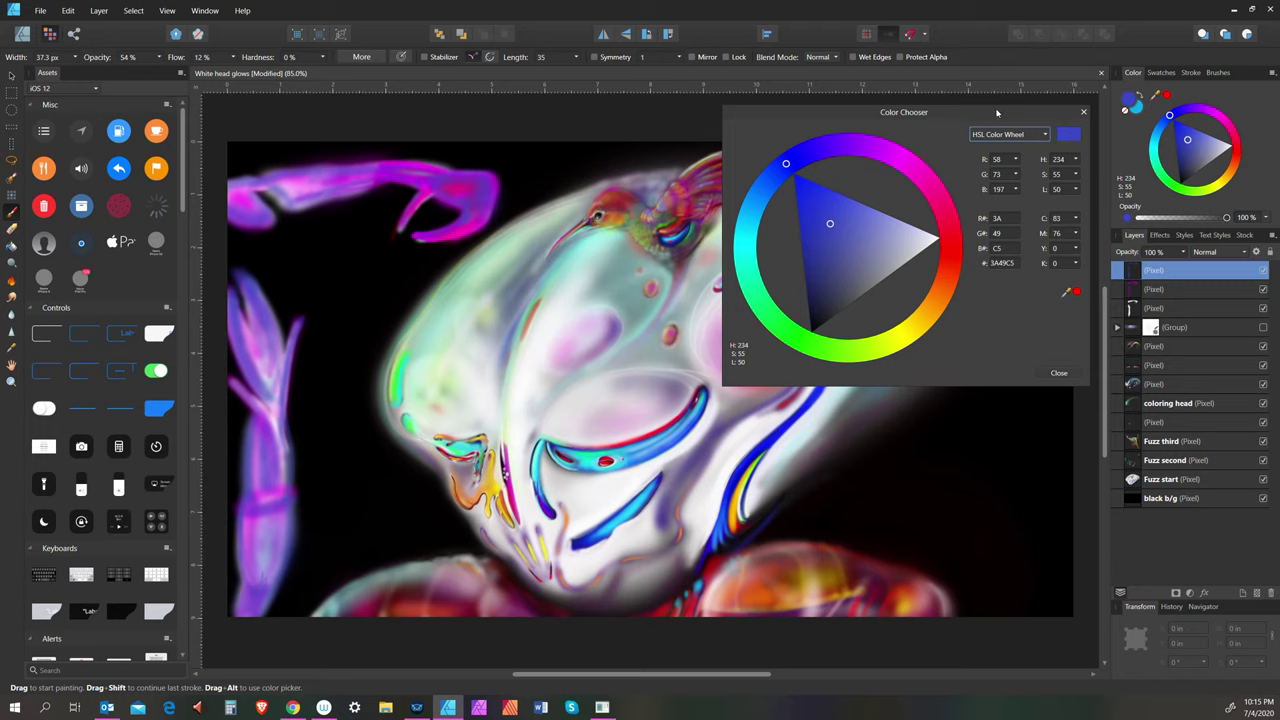
pyautogui.moveTo(998, 111); pyautogui.dragTo(1098, 13)
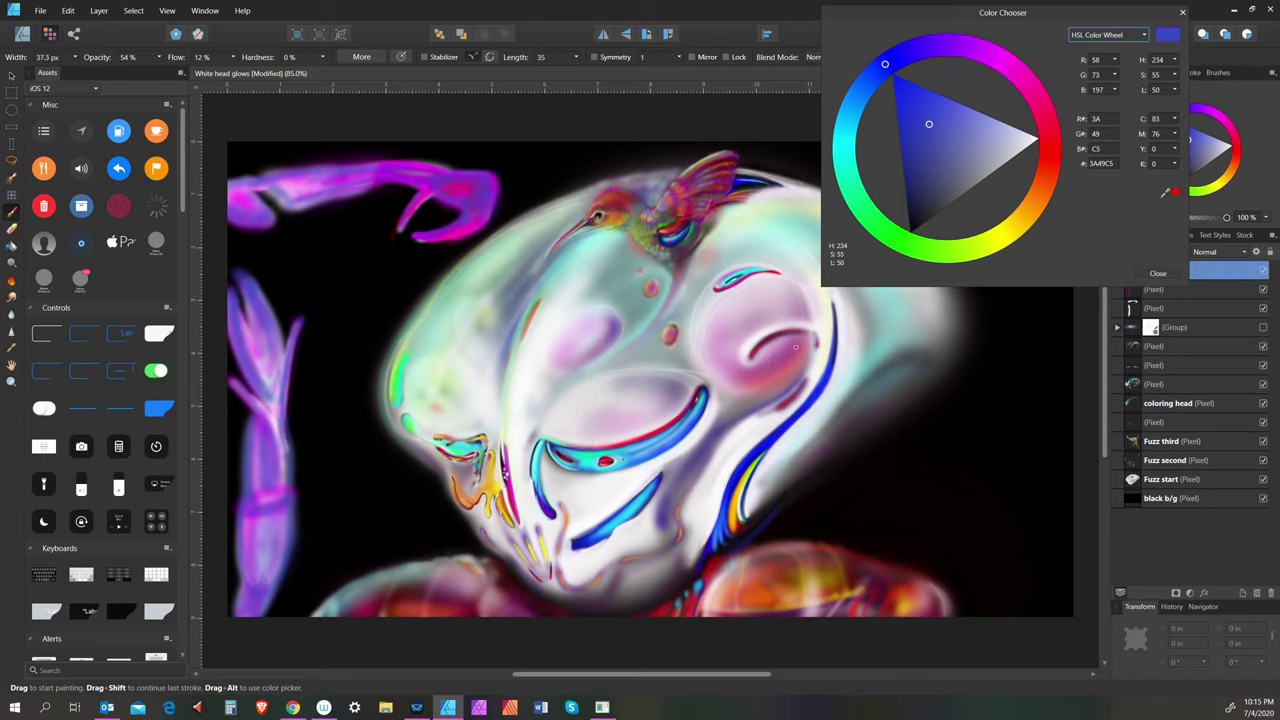
pyautogui.click(1183, 12)
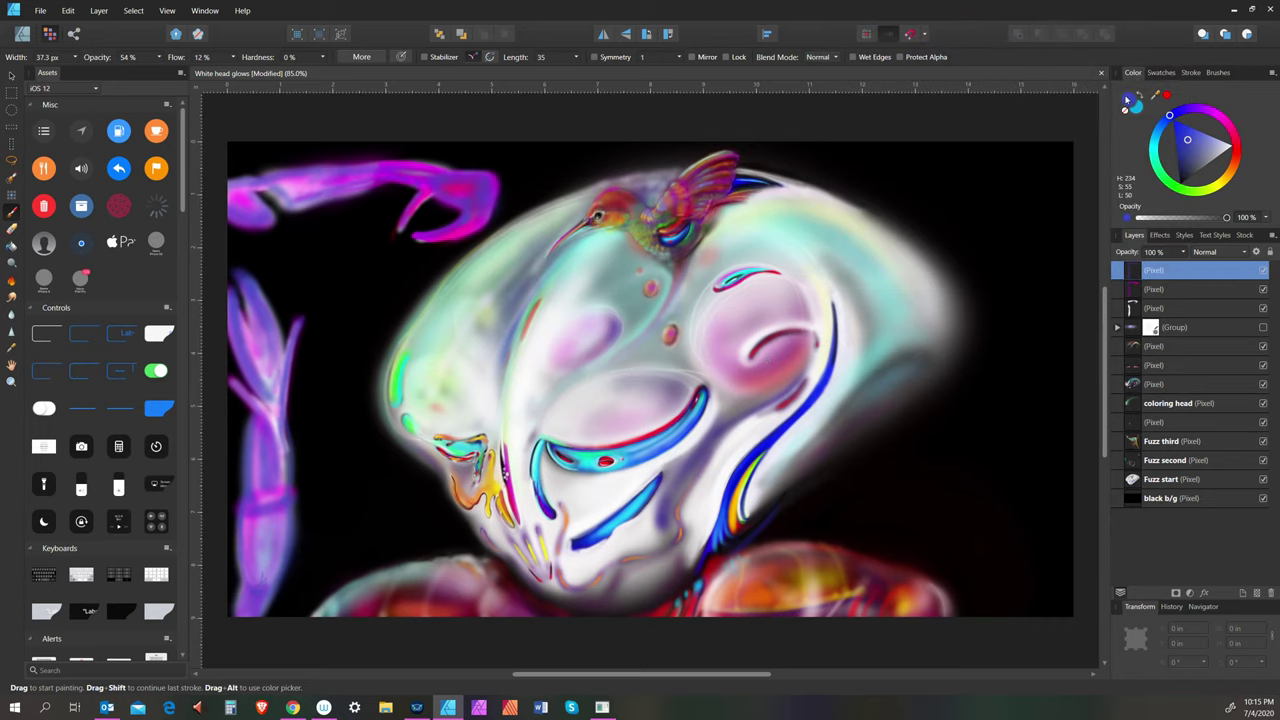
pyautogui.doubleClick(1127, 101)
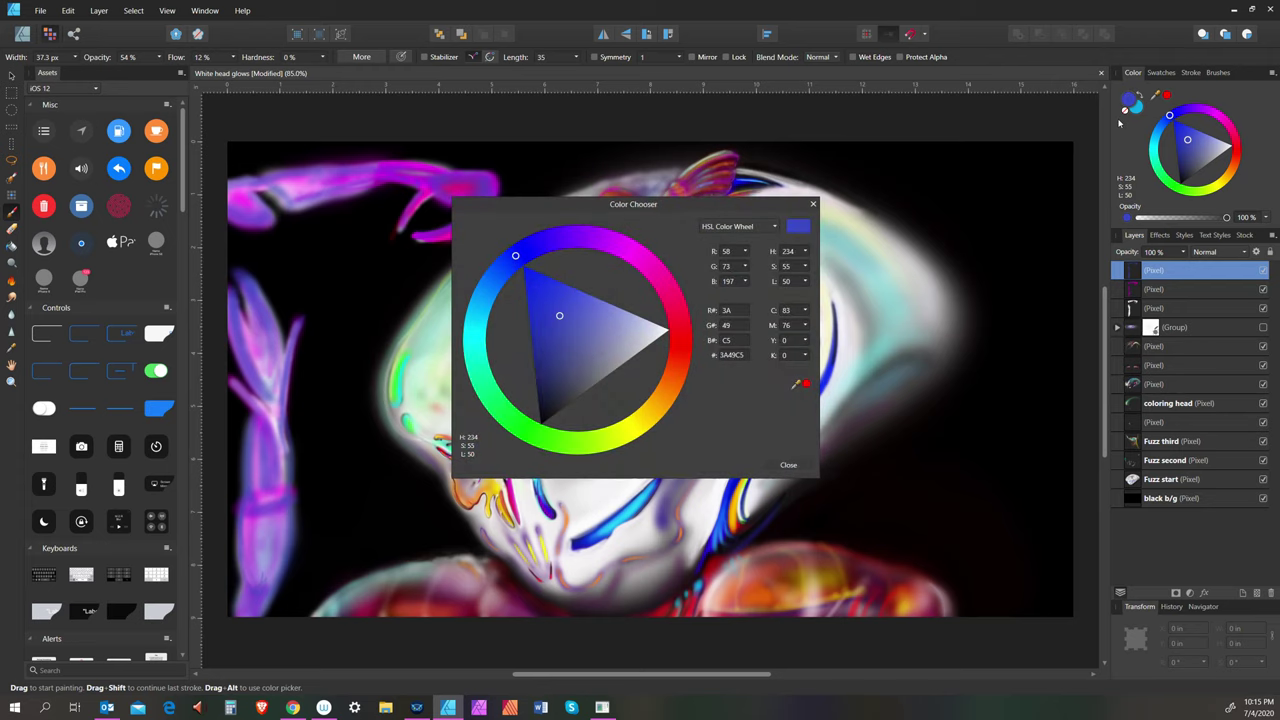
pyautogui.click(812, 204)
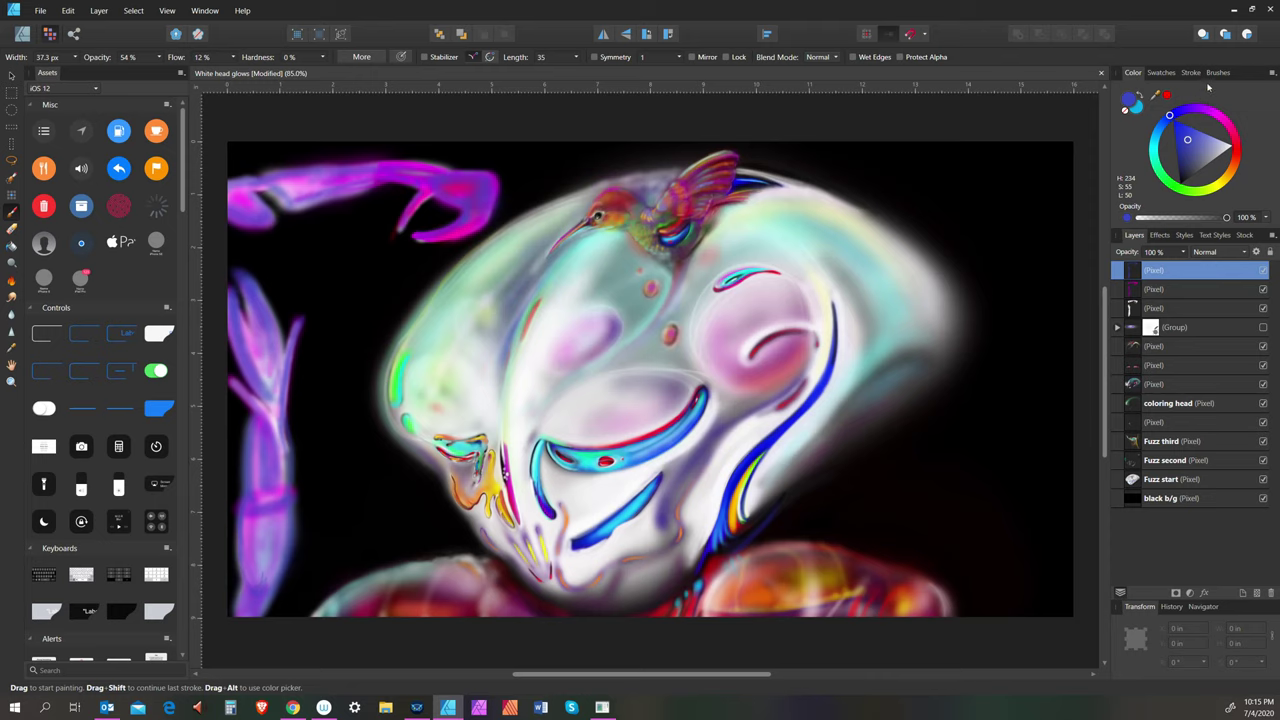
# Reduce the brush to about 14 px and set the paint color to light cyan (H 183, S 88, L 68)
pyautogui.press('[')
pyautogui.press('[')
pyautogui.press('[')
pyautogui.click(1153, 150)
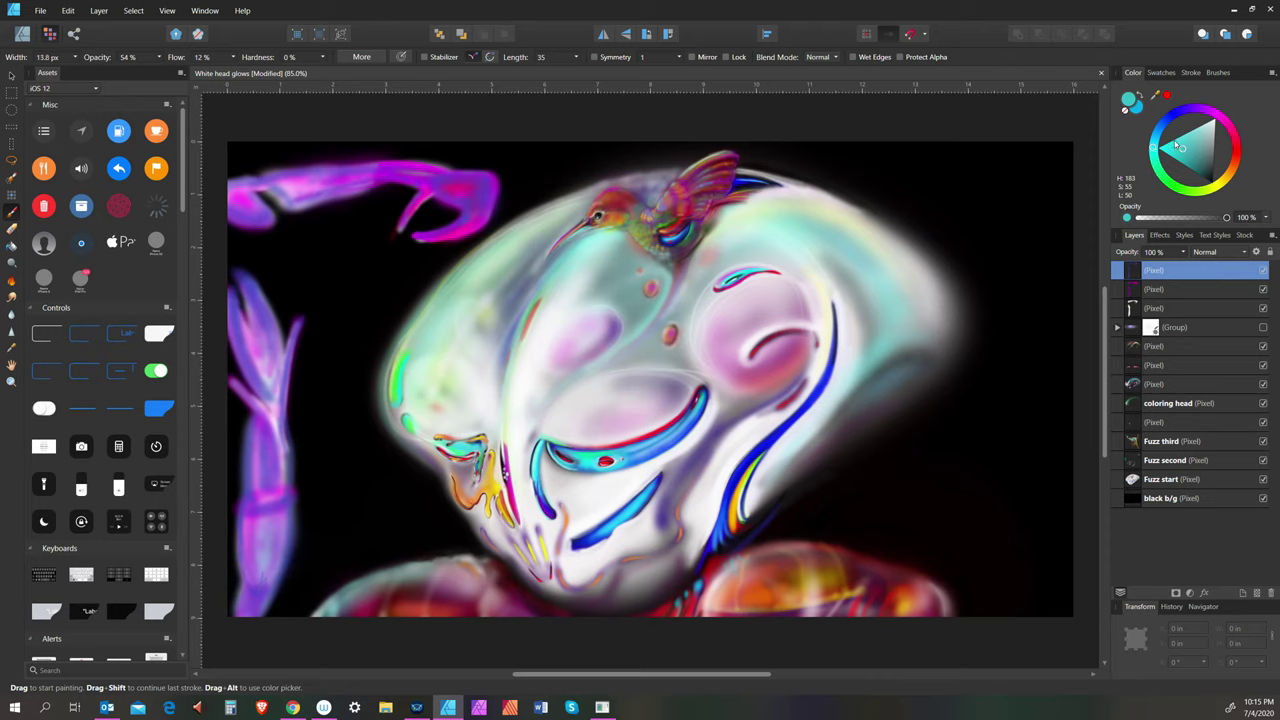
pyautogui.click(1193, 127)
# Enlarge the brush to about 112 px and brush light cyan over the lower arm's large claw
pyautogui.press(']')
pyautogui.press(']')
pyautogui.press(']')
pyautogui.press(']')
pyautogui.press(']')
pyautogui.press(']')
pyautogui.press(']')
pyautogui.press(']')
pyautogui.press(']')
pyautogui.press(']')
pyautogui.press(']')
pyautogui.press('[')
pyautogui.press('[')
pyautogui.moveTo(235, 338)
pyautogui.mouseDown()
pyautogui.moveTo(273, 402)
pyautogui.moveTo(233, 331)
pyautogui.moveTo(250, 370)
pyautogui.mouseUp()
pyautogui.press(']')
pyautogui.press(']')
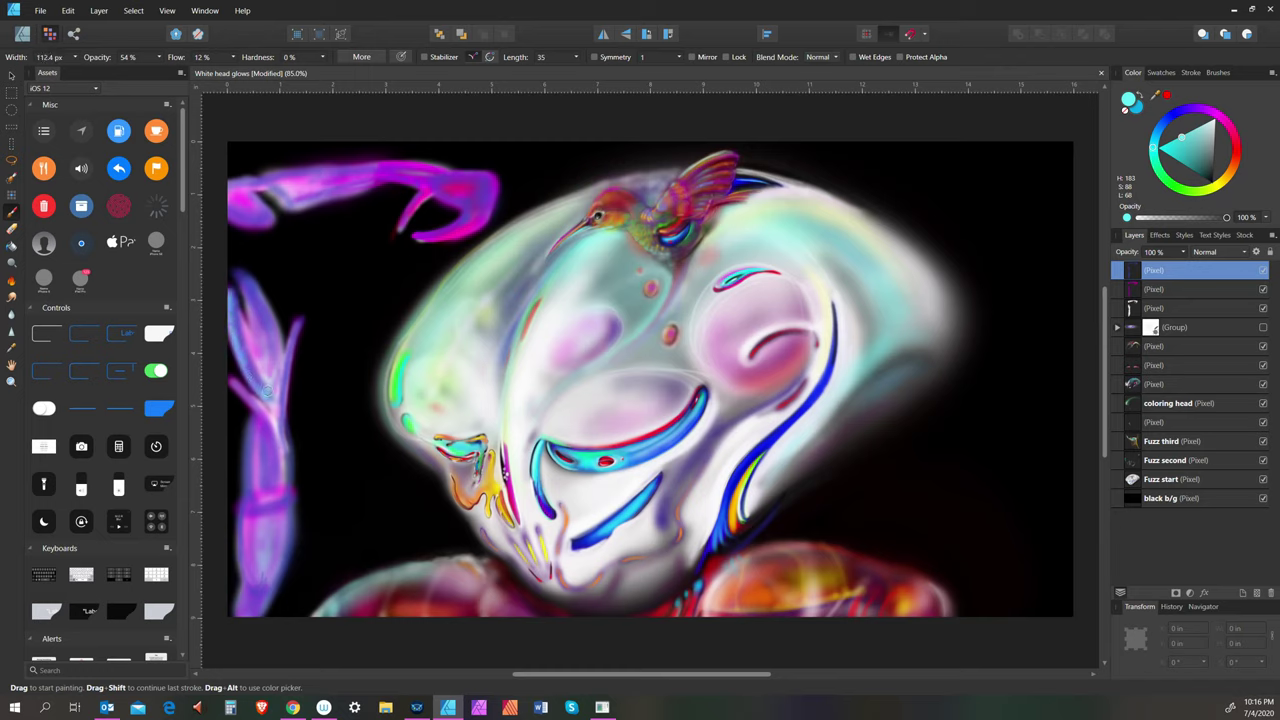
# Brush light cyan from the base of the claw down the lower arm's forearm, reducing the brush to about 61 px
pyautogui.press('[')
pyautogui.press('[')
pyautogui.press('[')
pyautogui.press('[')
pyautogui.moveTo(261, 417)
pyautogui.mouseDown()
pyautogui.moveTo(233, 383)
pyautogui.moveTo(270, 449)
pyautogui.mouseUp()
pyautogui.press('[')
pyautogui.press('[')
pyautogui.moveTo(242, 397)
pyautogui.mouseDown()
pyautogui.moveTo(270, 496)
pyautogui.moveTo(277, 442)
pyautogui.moveTo(259, 414)
pyautogui.moveTo(262, 483)
pyautogui.mouseUp()
pyautogui.press('[')
pyautogui.press('[')
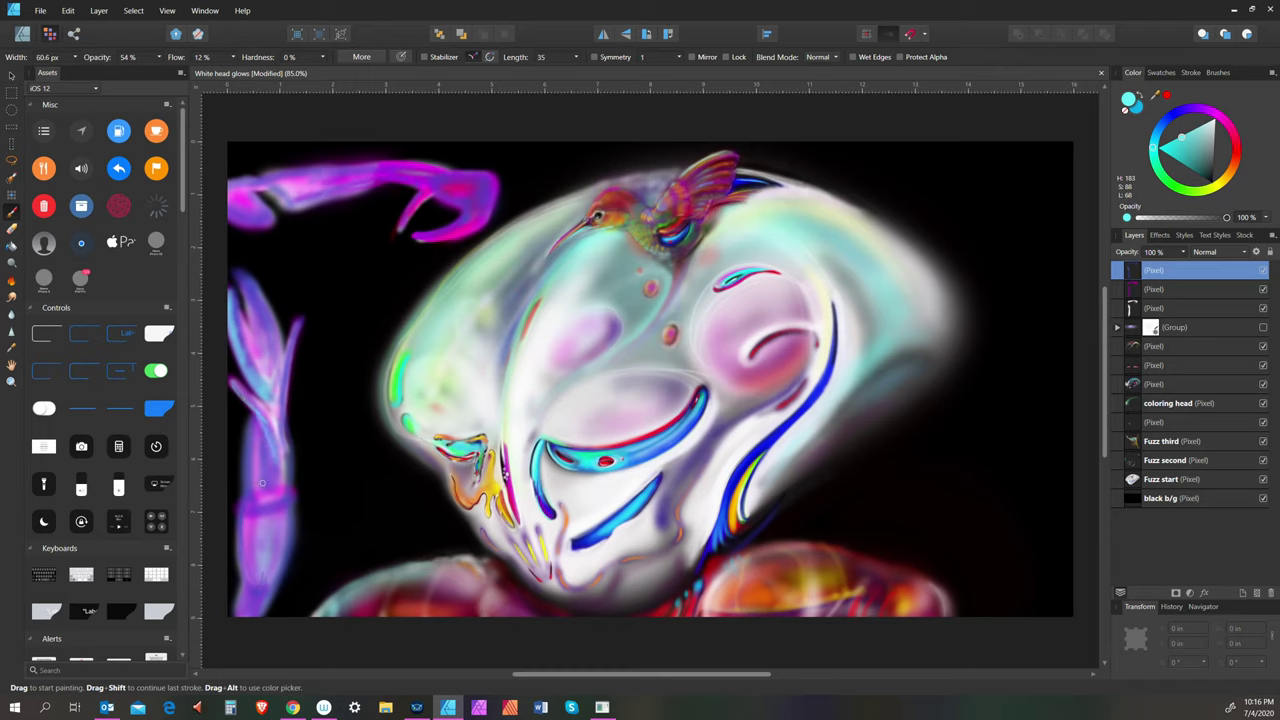
# Build up light cyan in the middle of the lower arm's forearm and reduce the brush to about 16 px
pyautogui.press(']')
pyautogui.moveTo(265, 433)
pyautogui.mouseDown()
pyautogui.moveTo(258, 420)
pyautogui.moveTo(250, 450)
pyautogui.moveTo(262, 465)
pyautogui.moveTo(245, 504)
pyautogui.moveTo(266, 485)
pyautogui.moveTo(268, 443)
pyautogui.mouseUp()
pyautogui.press('[')
pyautogui.press(']')
pyautogui.press(']')
pyautogui.press(']')
pyautogui.press(']')
pyautogui.press('[')
pyautogui.press('[')
pyautogui.press('[')
pyautogui.press('[')
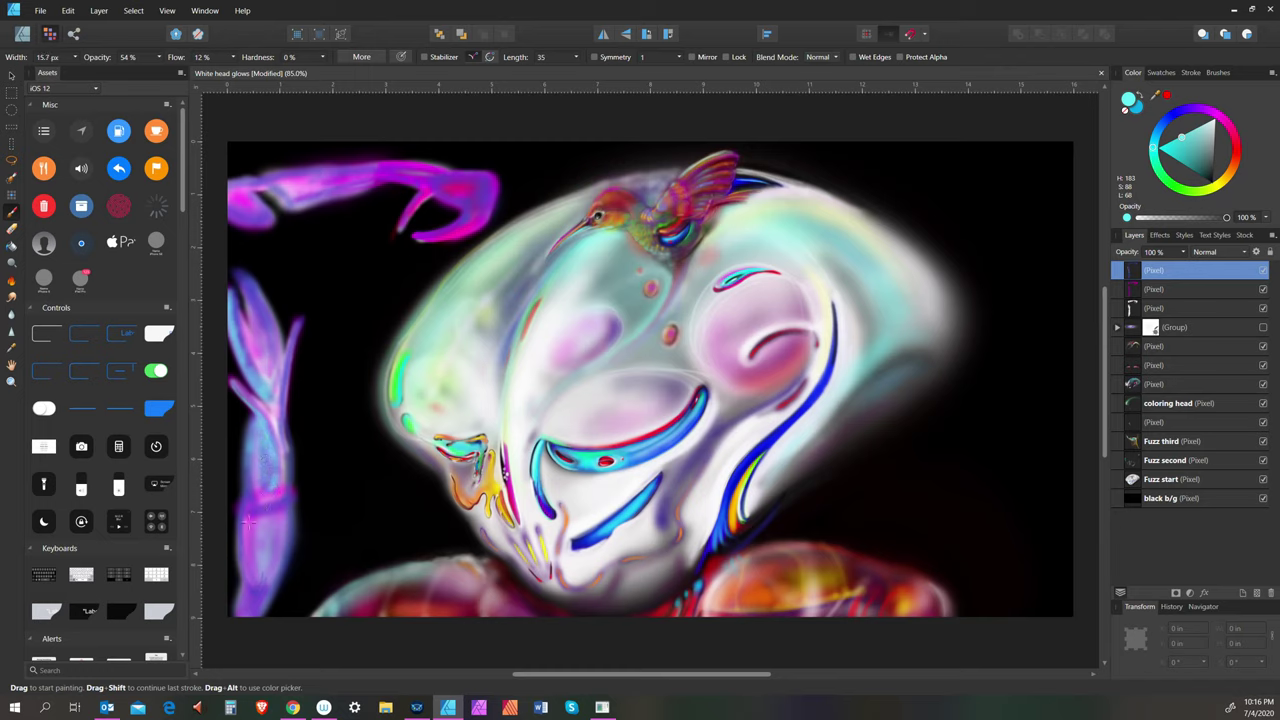
# Enlarge the brush to about 125 px and brush light cyan on the joint band's outer edge and the lower arm's lowest part
pyautogui.press(']')
pyautogui.press(']')
pyautogui.press(']')
pyautogui.press(']')
pyautogui.press(']')
pyautogui.moveTo(245, 514); pyautogui.dragTo(245, 505)
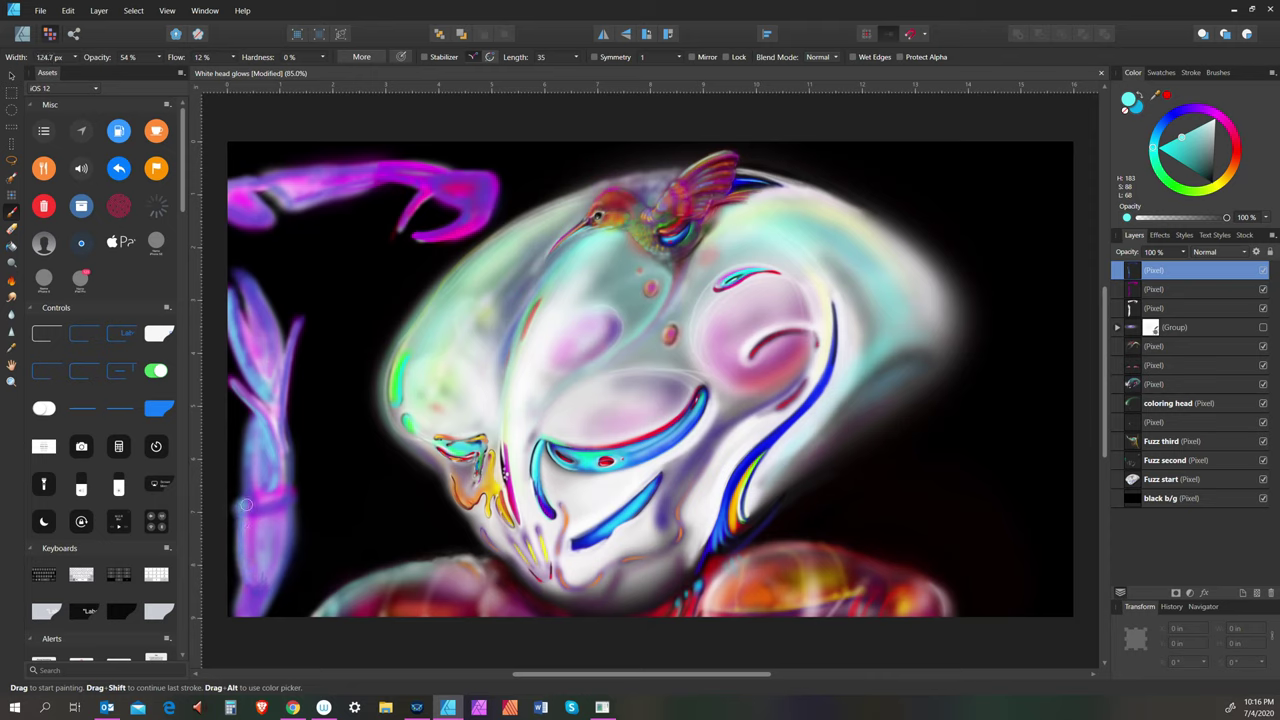
pyautogui.press(']')
pyautogui.press(']')
pyautogui.moveTo(250, 595)
pyautogui.mouseDown()
pyautogui.moveTo(262, 560)
pyautogui.moveTo(255, 590)
pyautogui.mouseUp()
pyautogui.press('[')
pyautogui.press('[')
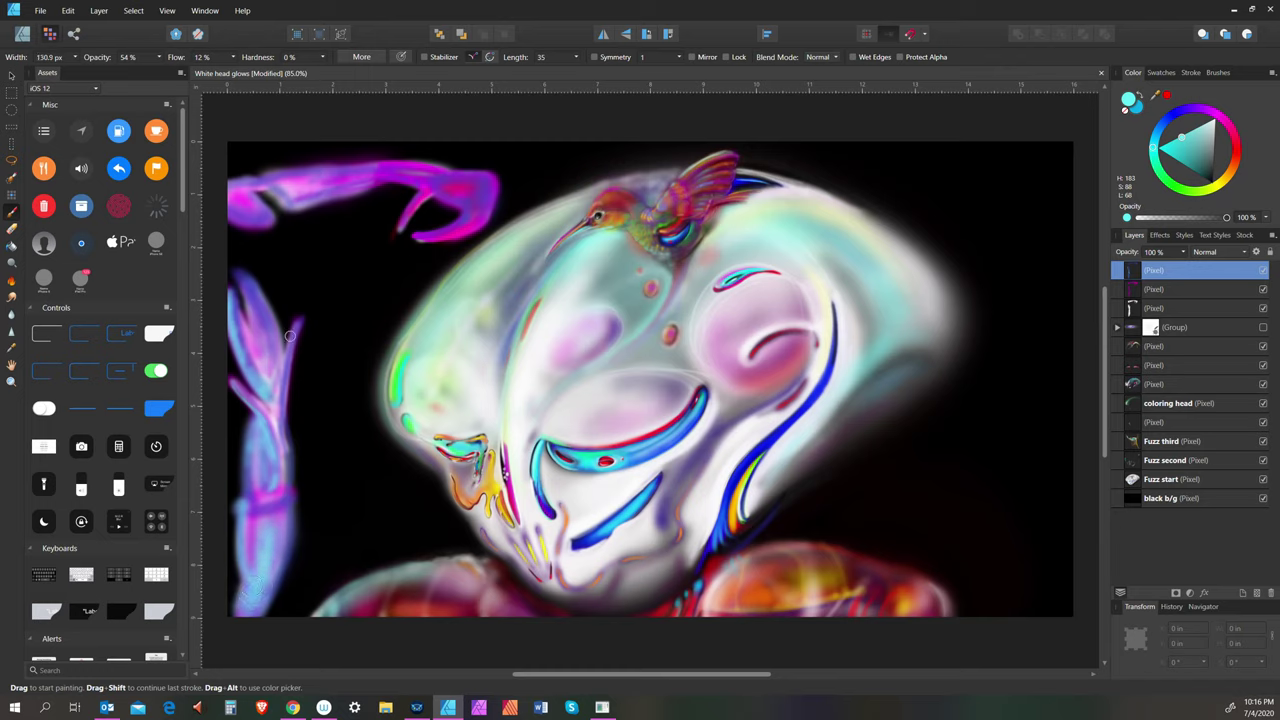
# Highlight the lower arm's thin claw in light cyan from its tip downward, with the brush at about 93 px
pyautogui.press('[')
pyautogui.press('[')
pyautogui.press('[')
pyautogui.press('[')
pyautogui.press(']')
pyautogui.press(']')
pyautogui.press(']')
pyautogui.press(']')
pyautogui.moveTo(298, 318); pyautogui.dragTo(284, 349)
pyautogui.press(']')
pyautogui.press(']')
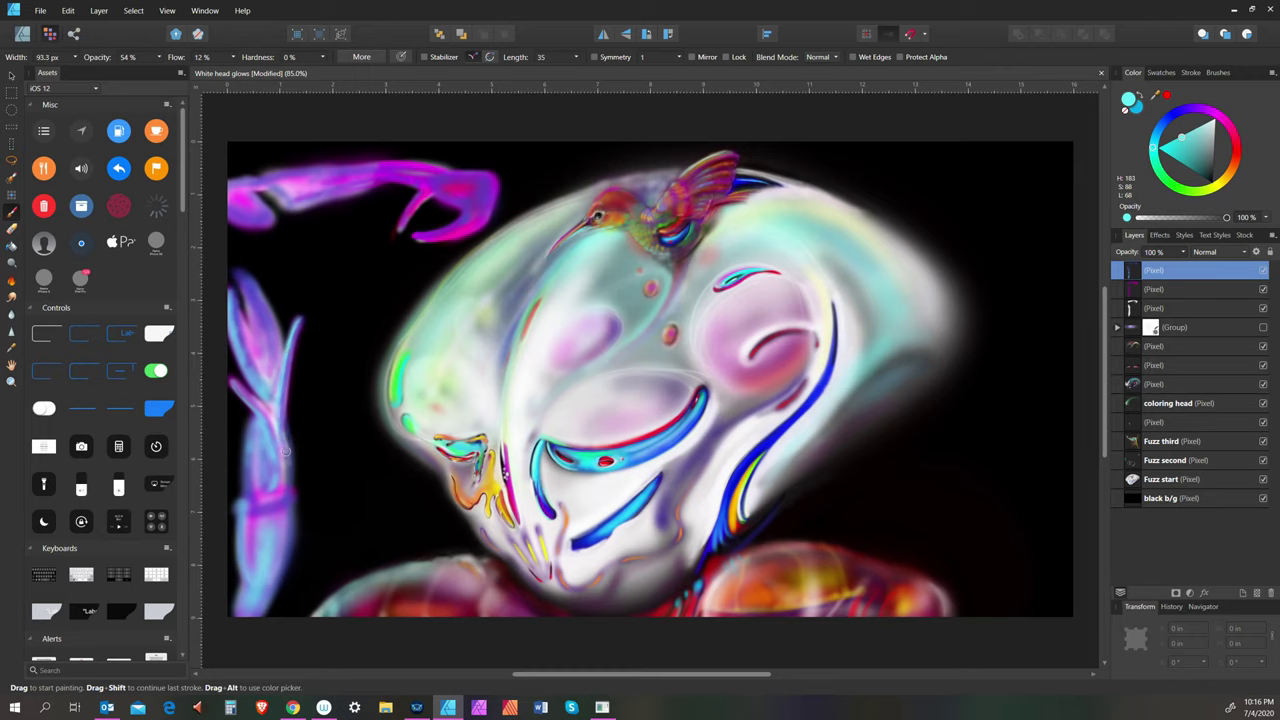
# Brush light cyan along the forearm's inner edge to the joint band, adjusting the brush to about 110 px
pyautogui.press(']')
pyautogui.press('[')
pyautogui.press('[')
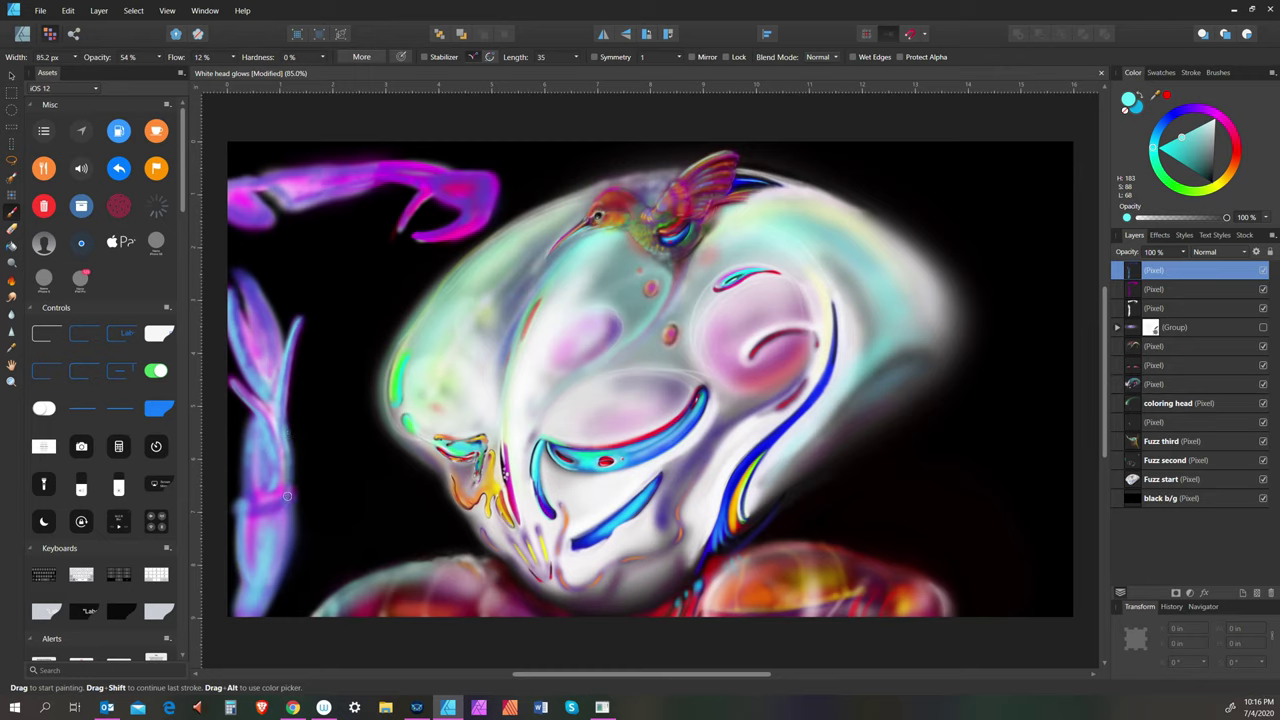
pyautogui.press(']')
pyautogui.press(']')
pyautogui.press(']')
pyautogui.press(']')
pyautogui.press(']')
pyautogui.press(']')
pyautogui.press(']')
pyautogui.press(']')
pyautogui.press(']')
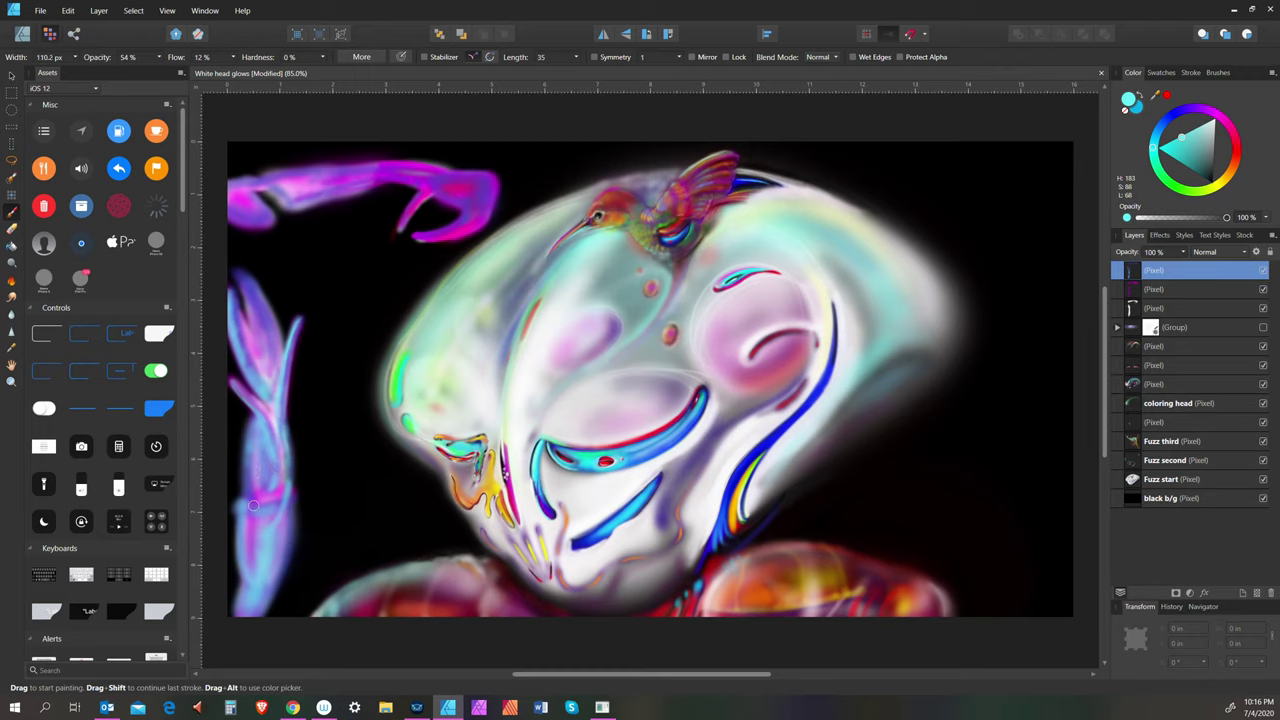
# Enlarge the brush to about 255 px and shade the lower arm's segment below the joint band with light cyan
pyautogui.press(']')
pyautogui.press(']')
pyautogui.press(']')
pyautogui.press(']')
pyautogui.press(']')
pyautogui.press(']')
pyautogui.press(']')
pyautogui.press(']')
pyautogui.press(']')
pyautogui.press(']')
pyautogui.press(']')
pyautogui.press(']')
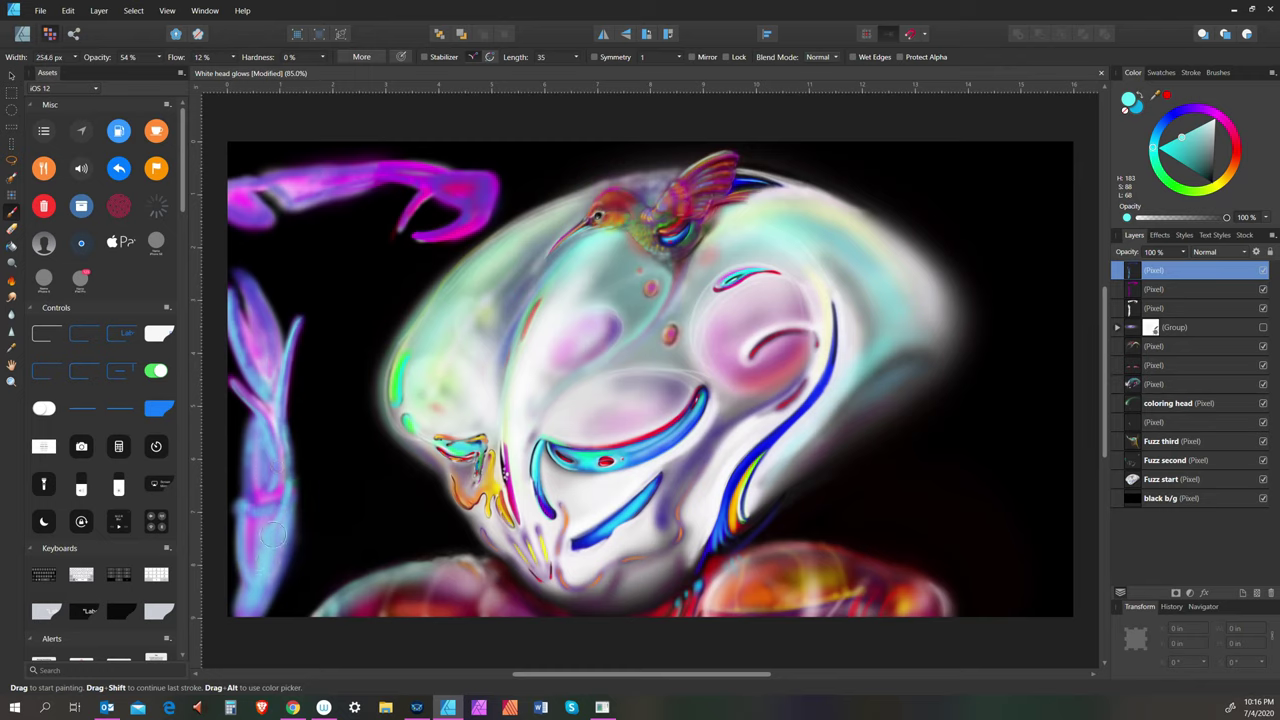
# Deepen the light cyan on both sides of the lower arm's joint band, varying the brush size and ending at about 208 px
pyautogui.press(']')
pyautogui.press(']')
pyautogui.press(']')
pyautogui.press(']')
pyautogui.press(']')
pyautogui.press(']')
pyautogui.press('[')
pyautogui.press('[')
pyautogui.press('[')
pyautogui.press('[')
pyautogui.press('[')
pyautogui.press('[')
pyautogui.press('[')
pyautogui.press('[')
pyautogui.press('[')
pyautogui.press('[')
pyautogui.press('[')
pyautogui.press('[')
pyautogui.press('[')
pyautogui.press(']')
pyautogui.press(']')
pyautogui.press(']')
pyautogui.press(']')
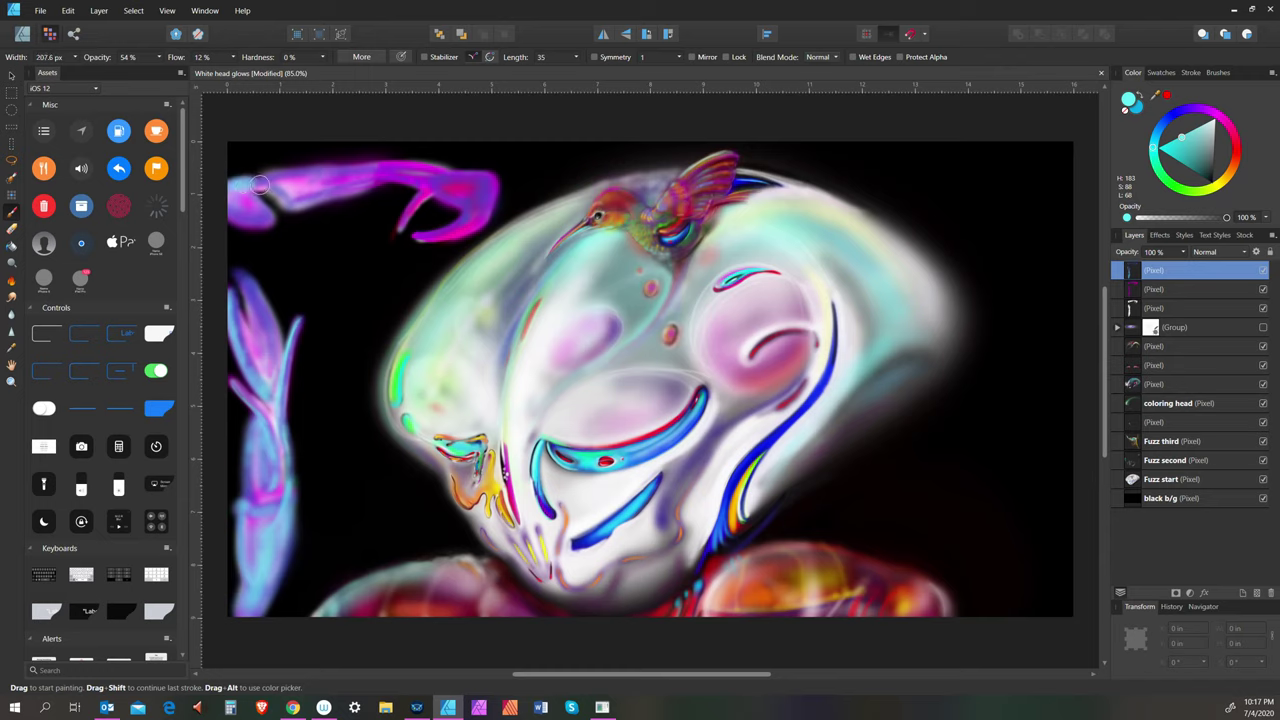
# Brush light cyan over the upper arm's inner segment with an enlarged brush and reduce the brush to about 128 px
pyautogui.press(']')
pyautogui.press(']')
pyautogui.press(']')
pyautogui.press(']')
pyautogui.press(']')
pyautogui.press(']')
pyautogui.press(']')
pyautogui.press(']')
pyautogui.moveTo(279, 178)
pyautogui.mouseDown()
pyautogui.moveTo(330, 180)
pyautogui.moveTo(286, 179)
pyautogui.moveTo(321, 181)
pyautogui.moveTo(265, 200)
pyautogui.mouseUp()
pyautogui.press(']')
pyautogui.press(']')
pyautogui.press('[')
pyautogui.press('[')
pyautogui.press('[')
pyautogui.press('[')
pyautogui.press('[')
pyautogui.press('[')
pyautogui.press('[')
pyautogui.press('[')
pyautogui.press('[')
pyautogui.press('[')
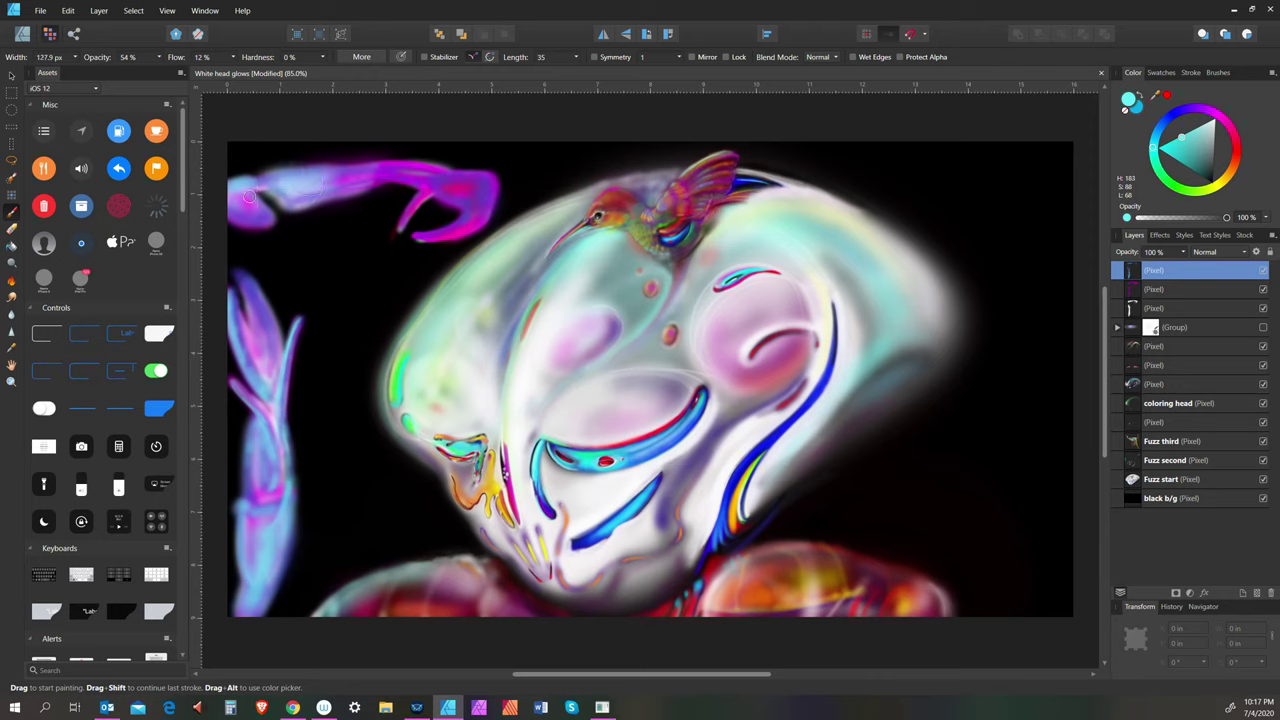
# Shade the upper arm's stub at the canvas edge with light cyan and enlarge the brush to about 283 px
pyautogui.press('[')
pyautogui.press('[')
pyautogui.press(']')
pyautogui.press(']')
pyautogui.press(']')
pyautogui.press(']')
pyautogui.press(']')
pyautogui.press(']')
pyautogui.press(']')
pyautogui.press(']')
pyautogui.press(']')
pyautogui.press(']')
pyautogui.press(']')
pyautogui.press(']')
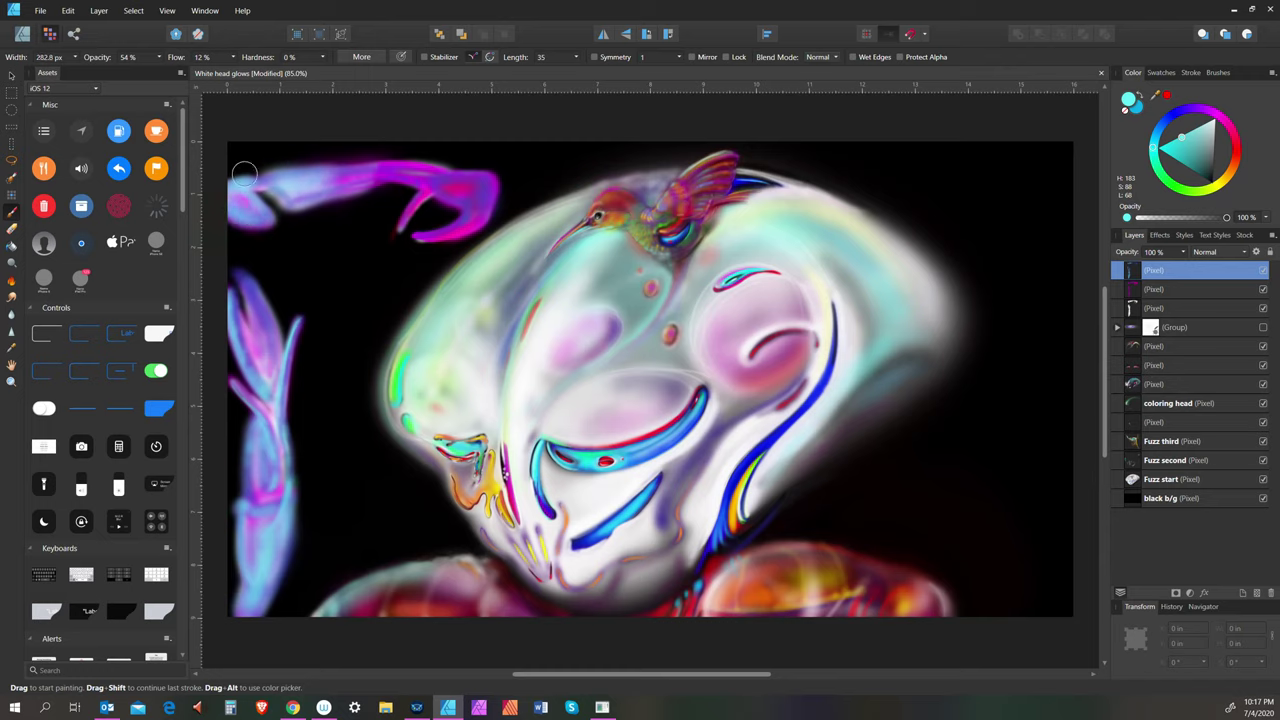
# Reduce the brush to about 226 px and shade the upper arm's outer segment and the top of its claw with light cyan
pyautogui.press('[')
pyautogui.press('[')
pyautogui.press('[')
pyautogui.press('[')
pyautogui.press('[')
pyautogui.moveTo(389, 169); pyautogui.dragTo(477, 181)
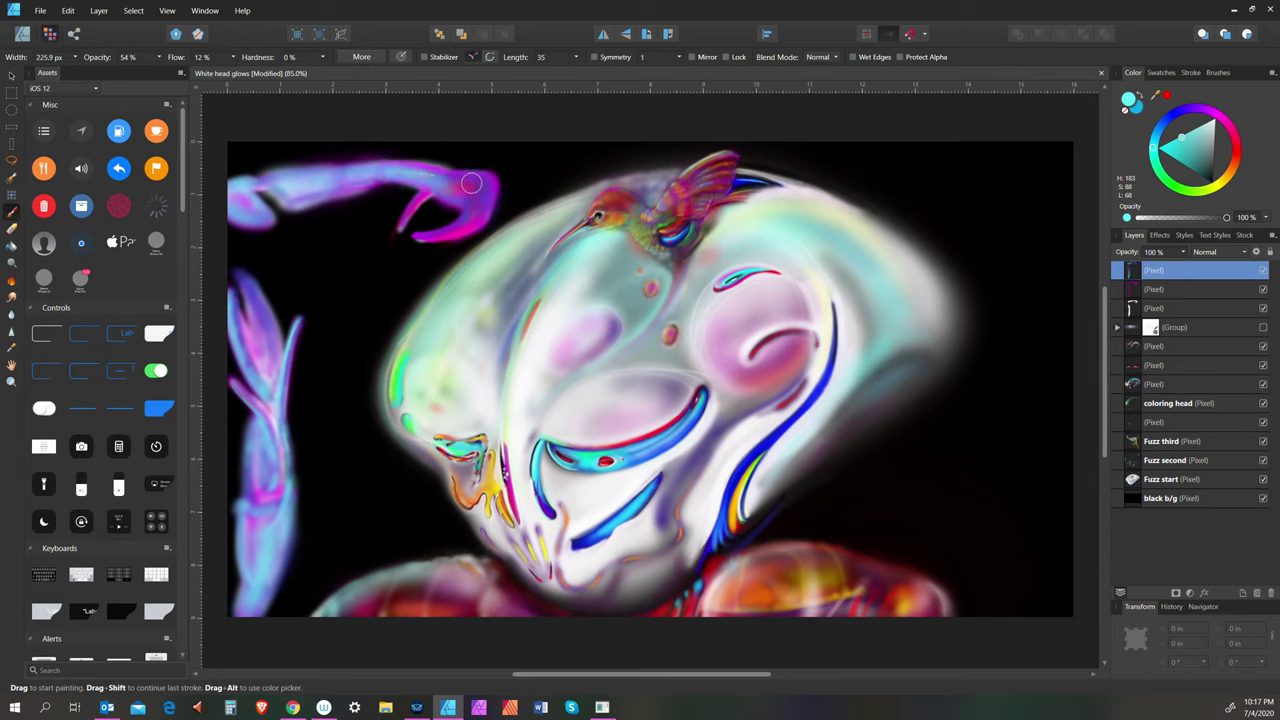
# Brush light cyan along the claw's outer curve to its lower tip, adjusting the brush to about 188 px
pyautogui.press('[')
pyautogui.press('[')
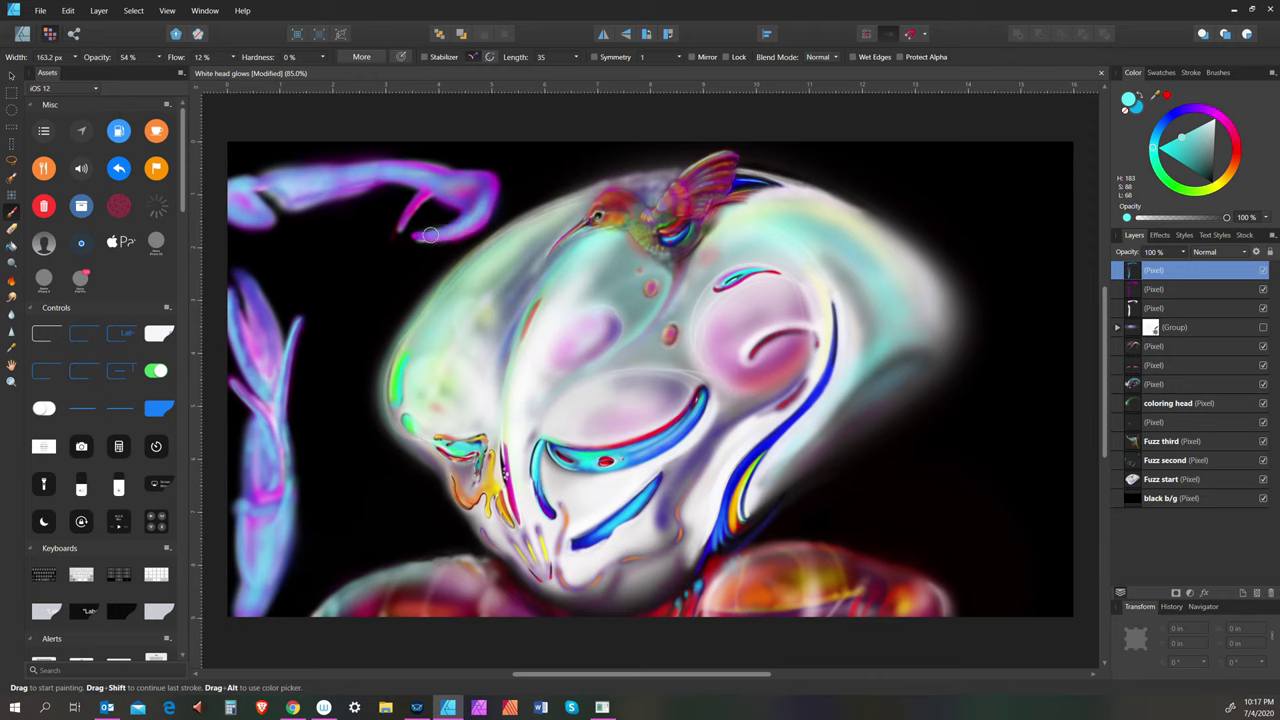
pyautogui.press(']')
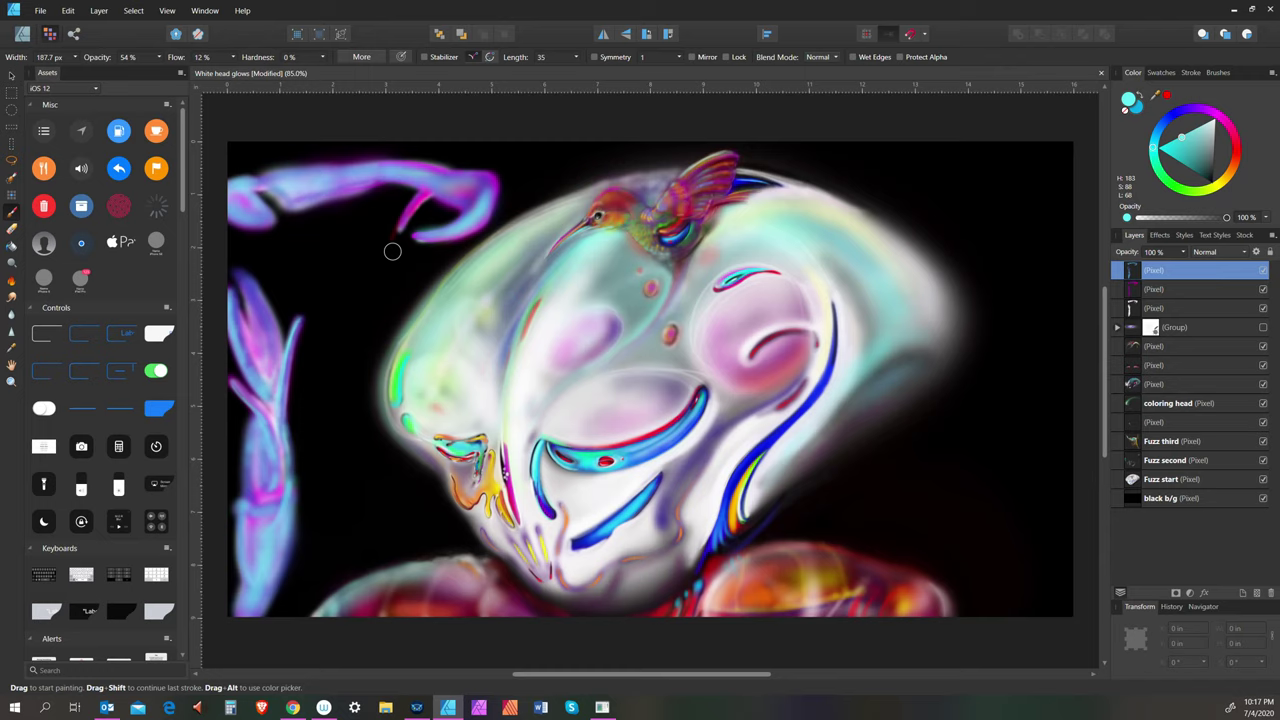
# Shade the claw's thin inner pincer with light cyan using a smaller brush, and bring the brush back to about 133 px
pyautogui.press('[')
pyautogui.press('[')
pyautogui.press('[')
pyautogui.press('[')
pyautogui.press('[')
pyautogui.press('[')
pyautogui.moveTo(424, 190); pyautogui.dragTo(396, 247)
pyautogui.press(']')
pyautogui.press(']')
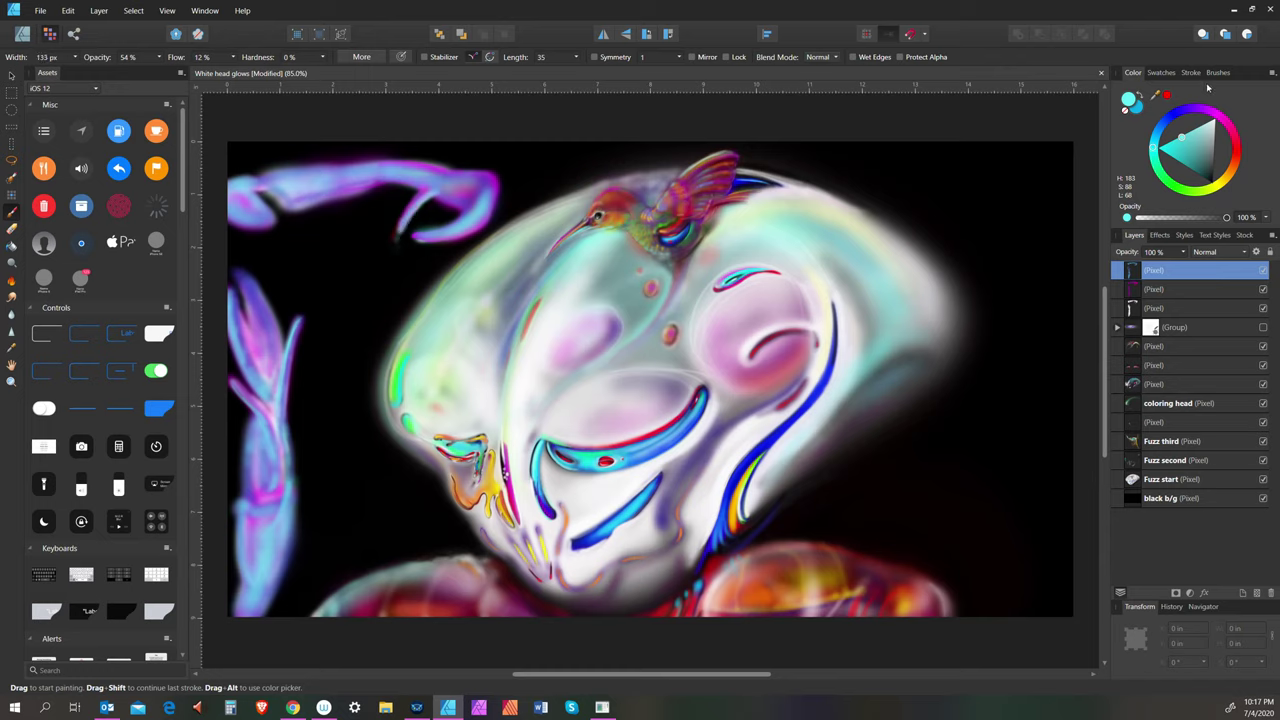
# Erase the excess light cyan at the inner pincer's tip with an eraser of about 48 px and save the document
pyautogui.click(11, 228)
pyautogui.press(']')
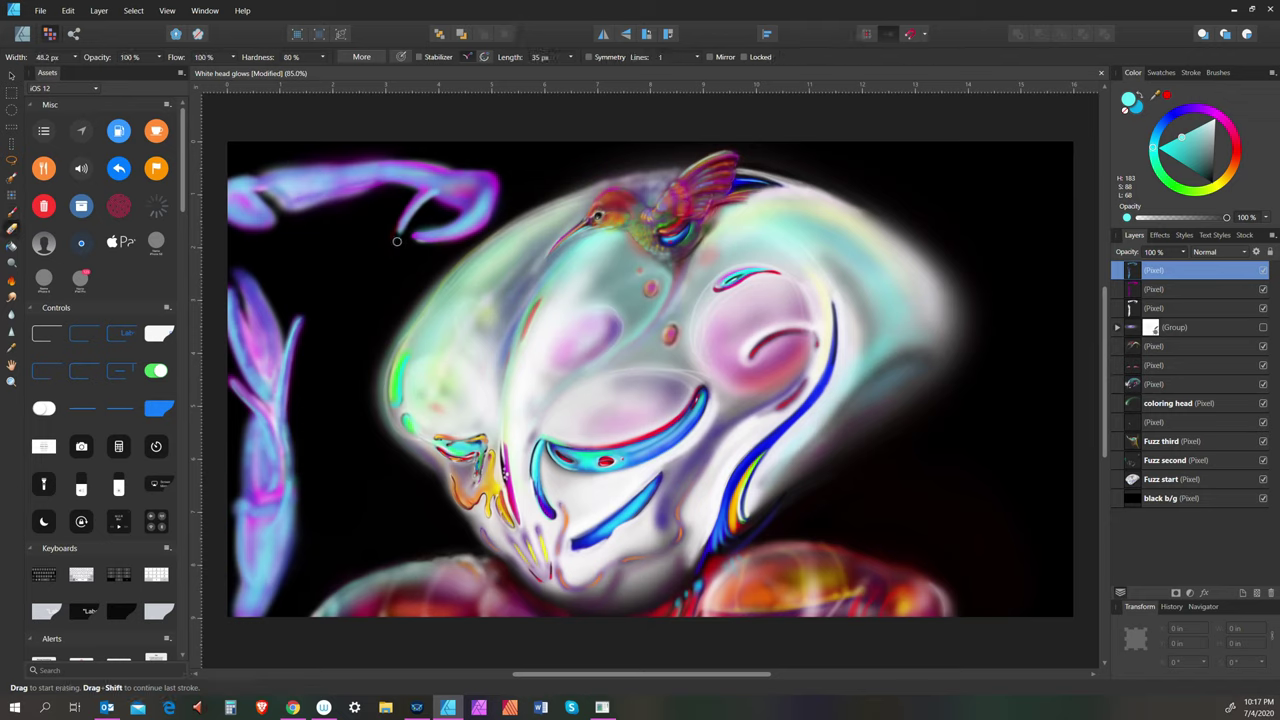
pyautogui.click(397, 241)
pyautogui.press(']')
pyautogui.press('[')
pyautogui.press(']')
pyautogui.press('[')
pyautogui.press('[')
pyautogui.press('[')
pyautogui.click(40, 11)
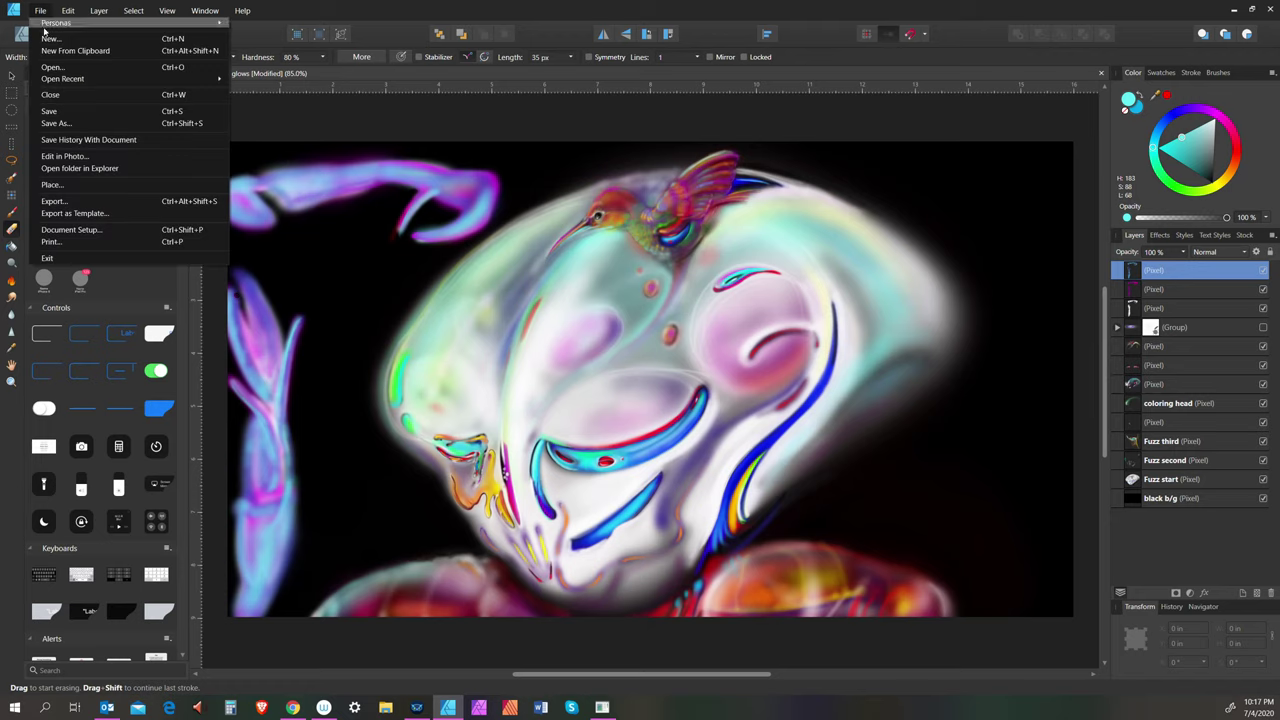
pyautogui.click(57, 113)
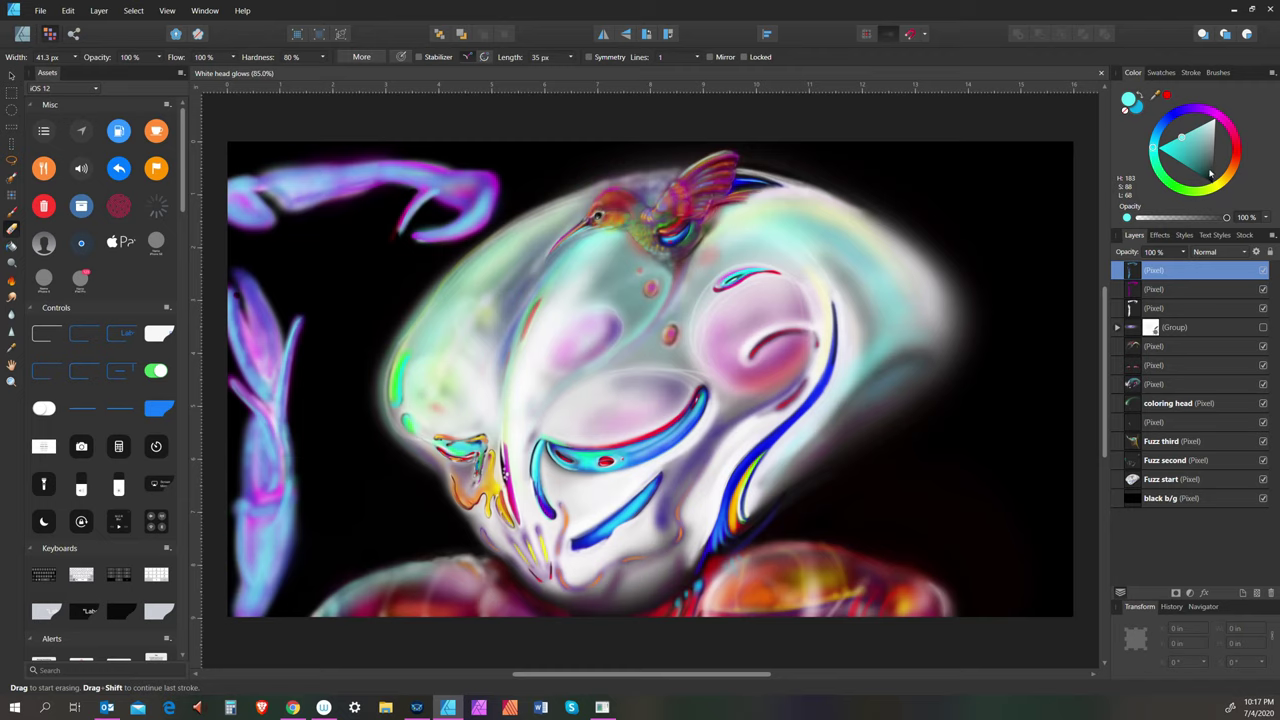
# Set the colour to near-black with hue 262, saturation 73 and lightness 1, and switch to the Paint Brush
pyautogui.click(1211, 181)
pyautogui.click(1190, 111)
pyautogui.click(1167, 172)
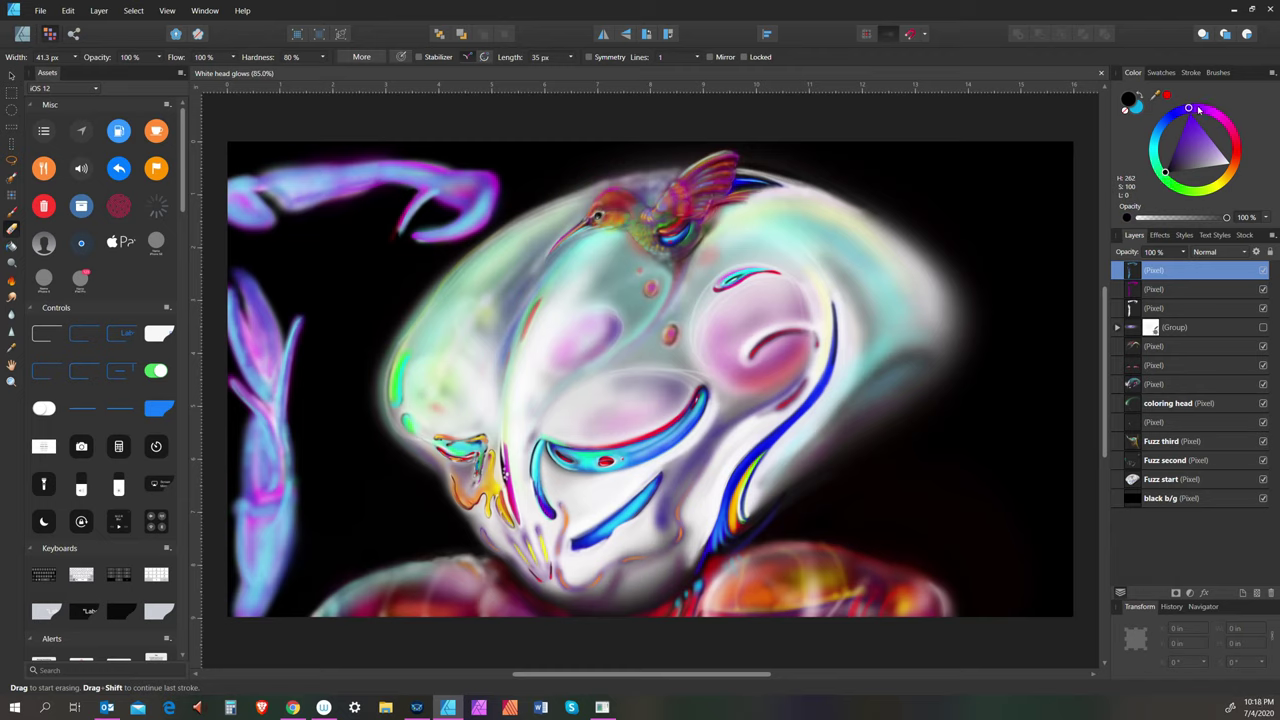
pyautogui.click(399, 174)
pyautogui.press('[')
pyautogui.press('[')
pyautogui.click(1164, 171)
pyautogui.press(']')
pyautogui.click(18, 214)
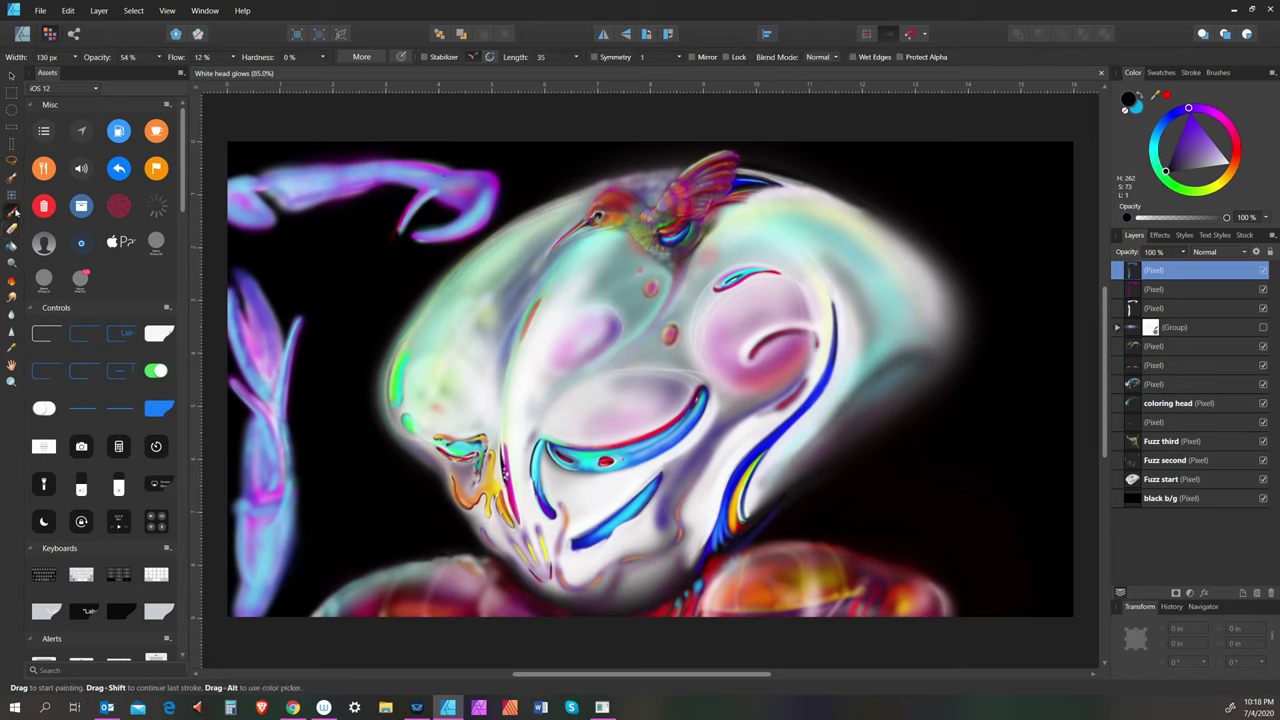
# Reduce the brush to about 48 px and paint thin black joint lines where the claw meets the upper arm
pyautogui.press('[')
pyautogui.press('[')
pyautogui.press('[')
pyautogui.press('[')
pyautogui.moveTo(457, 172)
pyautogui.mouseDown()
pyautogui.moveTo(417, 193)
pyautogui.moveTo(477, 171)
pyautogui.mouseUp()
pyautogui.moveTo(385, 164)
pyautogui.mouseDown()
pyautogui.moveTo(405, 195)
pyautogui.moveTo(378, 177)
pyautogui.moveTo(455, 168)
pyautogui.moveTo(396, 182)
pyautogui.moveTo(422, 167)
pyautogui.moveTo(380, 164)
pyautogui.moveTo(450, 166)
pyautogui.mouseUp()
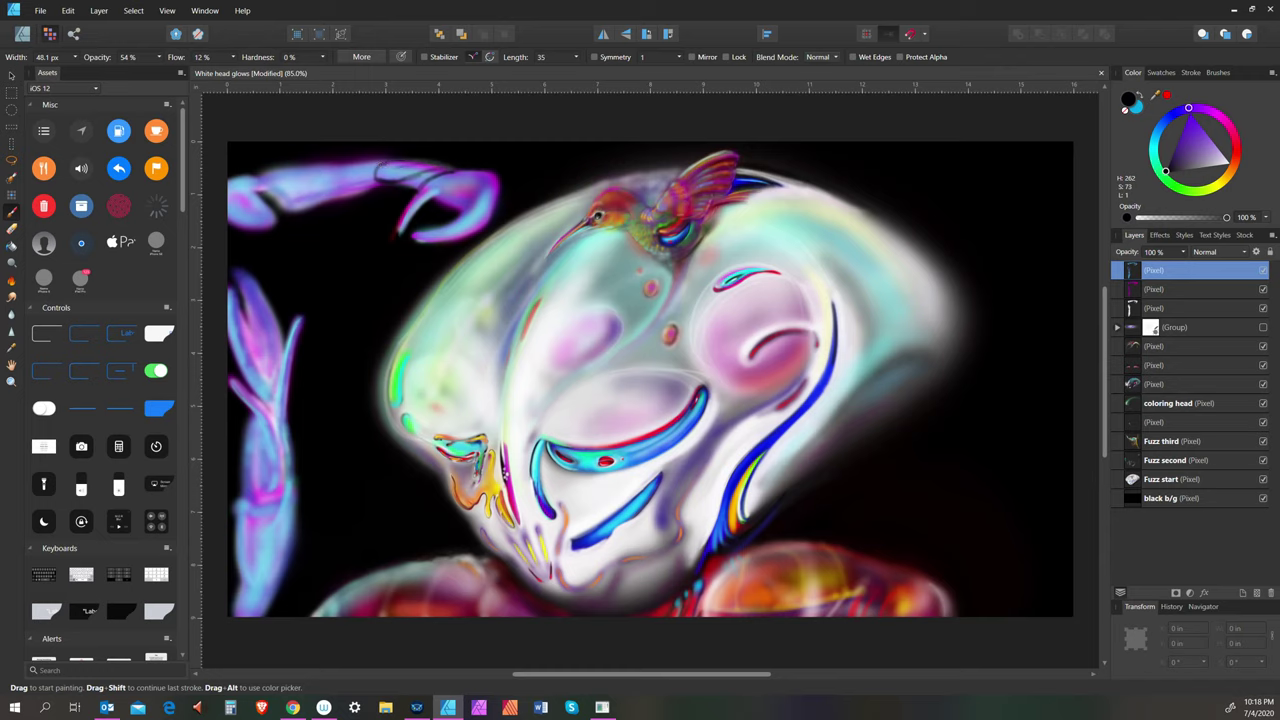
pyautogui.moveTo(375, 177)
pyautogui.mouseDown()
pyautogui.moveTo(448, 172)
pyautogui.moveTo(402, 175)
pyautogui.mouseUp()
# Define the upper arm's joint band beside the claw in black, varying the brush size and ending at about 72 px
pyautogui.press(']')
pyautogui.press(']')
pyautogui.press(']')
pyautogui.press(']')
pyautogui.press(']')
pyautogui.press(']')
pyautogui.press(']')
pyautogui.press(']')
pyautogui.press(']')
pyautogui.press(']')
pyautogui.press('[')
pyautogui.press('[')
pyautogui.press('[')
pyautogui.press('[')
pyautogui.press('[')
pyautogui.press('[')
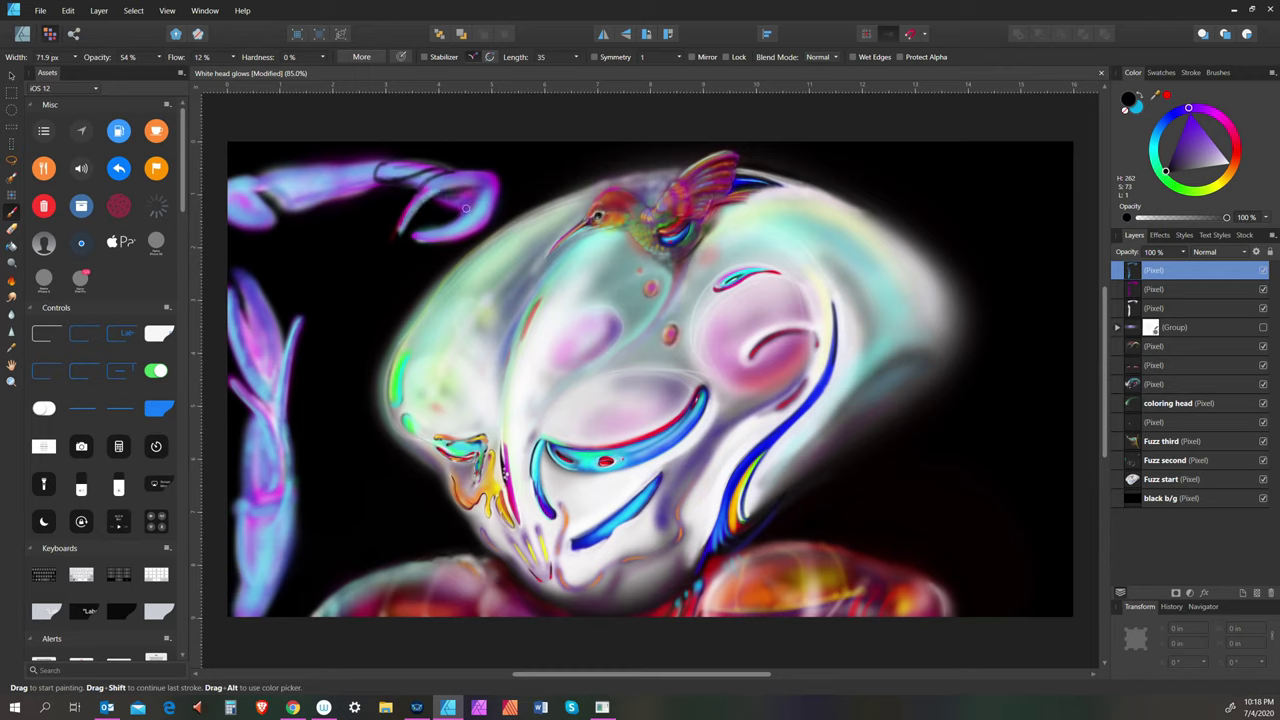
# Darken the claw's inner edge and the gap between its pincers with black, varying the brush size and ending at about 31 px
pyautogui.press(']')
pyautogui.press('[')
pyautogui.press('[')
pyautogui.press('[')
pyautogui.press('[')
pyautogui.press('[')
pyautogui.press('[')
pyautogui.press('[')
pyautogui.press('[')
pyautogui.press('[')
pyautogui.press(']')
pyautogui.press(']')
pyautogui.press(']')
pyautogui.press(']')
pyautogui.press(']')
pyautogui.press(']')
pyautogui.press(']')
pyautogui.press(']')
pyautogui.press(']')
pyautogui.press(']')
pyautogui.press(']')
pyautogui.press(']')
pyautogui.press(']')
pyautogui.press(']')
pyautogui.press(']')
pyautogui.press(']')
pyautogui.press(']')
pyautogui.press(']')
pyautogui.press(']')
pyautogui.press('[')
pyautogui.press('[')
pyautogui.press('[')
pyautogui.press('[')
pyautogui.press('[')
pyautogui.press('[')
pyautogui.press('[')
pyautogui.press('[')
pyautogui.press('[')
pyautogui.press('[')
pyautogui.moveTo(464, 191)
pyautogui.mouseDown()
pyautogui.moveTo(426, 195)
pyautogui.moveTo(412, 205)
pyautogui.moveTo(436, 189)
pyautogui.moveTo(401, 228)
pyautogui.moveTo(419, 202)
pyautogui.moveTo(481, 181)
pyautogui.moveTo(454, 218)
pyautogui.mouseUp()
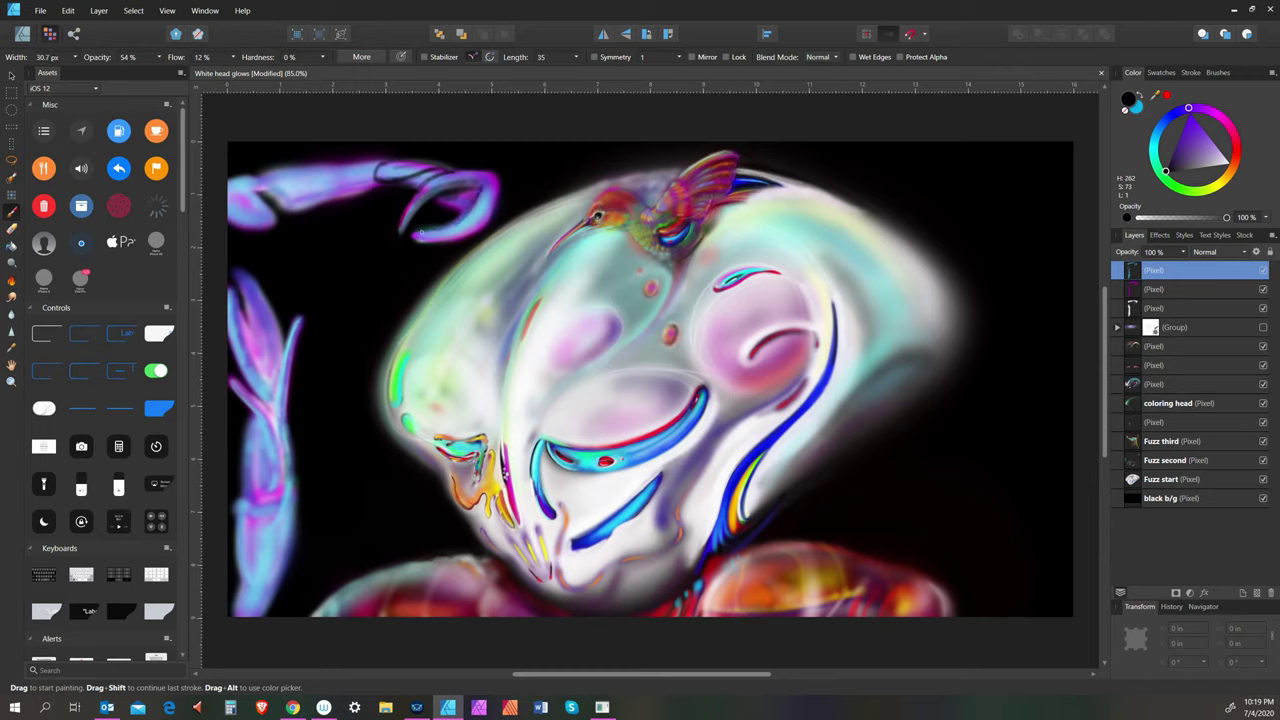
# Refine the claw's pincer tips in black, ending with a 25 px brush, and toggle the top pixel layer off and on to compare
pyautogui.press(']')
pyautogui.press('[')
pyautogui.press(']')
pyautogui.press(']')
pyautogui.press(']')
pyautogui.press(']')
pyautogui.press(']')
pyautogui.press('[')
pyautogui.press('[')
pyautogui.press('[')
pyautogui.press('[')
pyautogui.press('[')
pyautogui.press('[')
pyautogui.click(1262, 271)
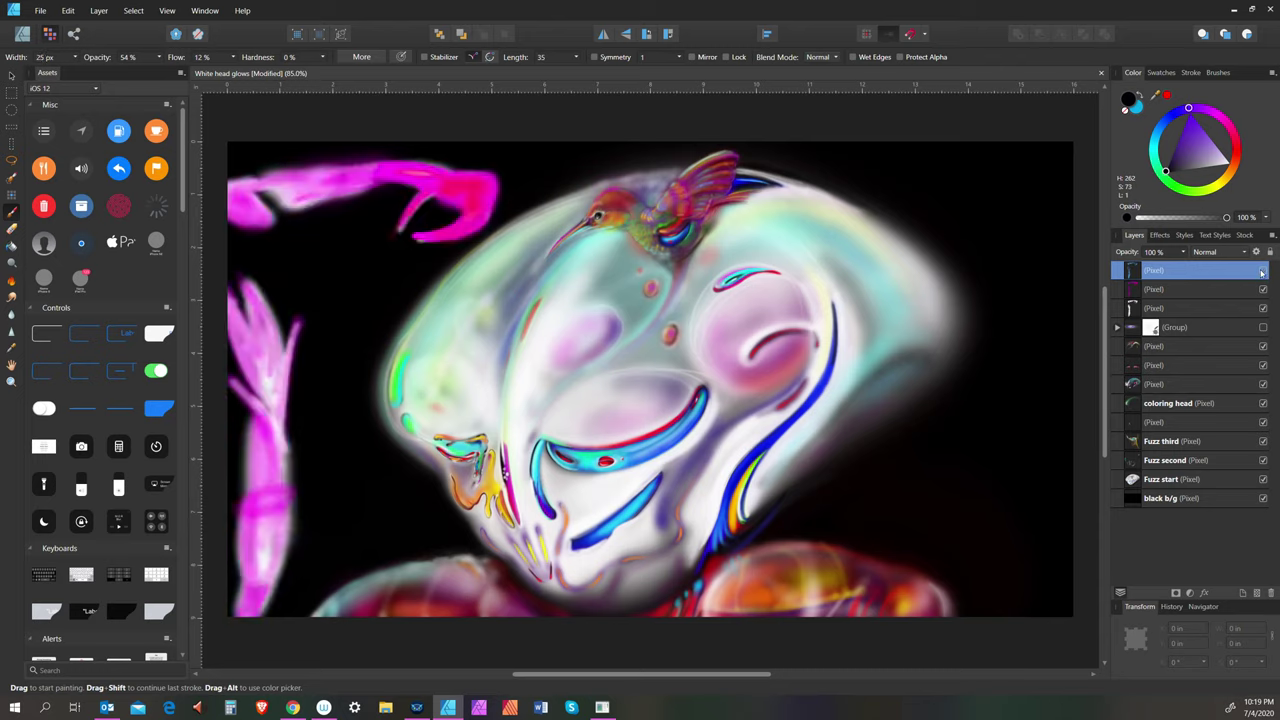
pyautogui.click(1262, 271)
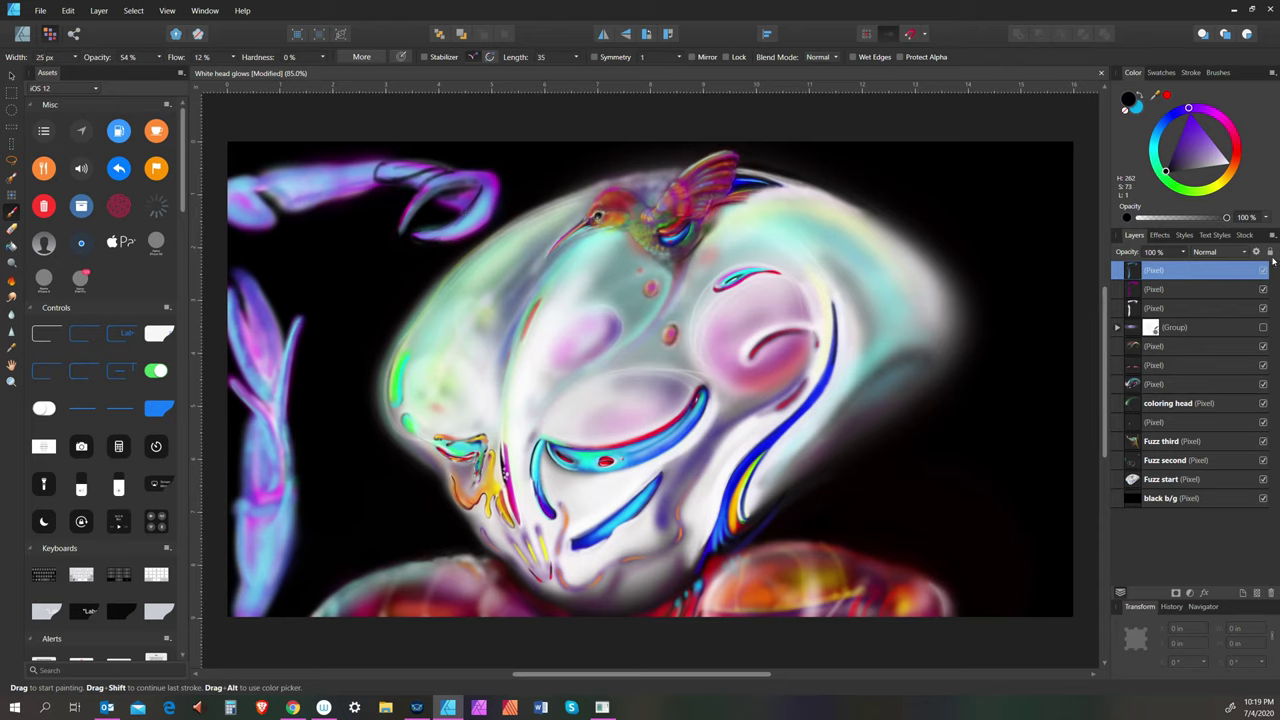
# Paint black crease lines across the claw's upper knuckle, varying the brush size and ending at about 59 px
pyautogui.press(']')
pyautogui.press(']')
pyautogui.press(']')
pyautogui.press(']')
pyautogui.press(']')
pyautogui.press(']')
pyautogui.press(']')
pyautogui.press(']')
pyautogui.press(']')
pyautogui.press(']')
pyautogui.press(']')
pyautogui.press(']')
pyautogui.press(']')
pyautogui.press(']')
pyautogui.press('[')
pyautogui.press('[')
pyautogui.press('[')
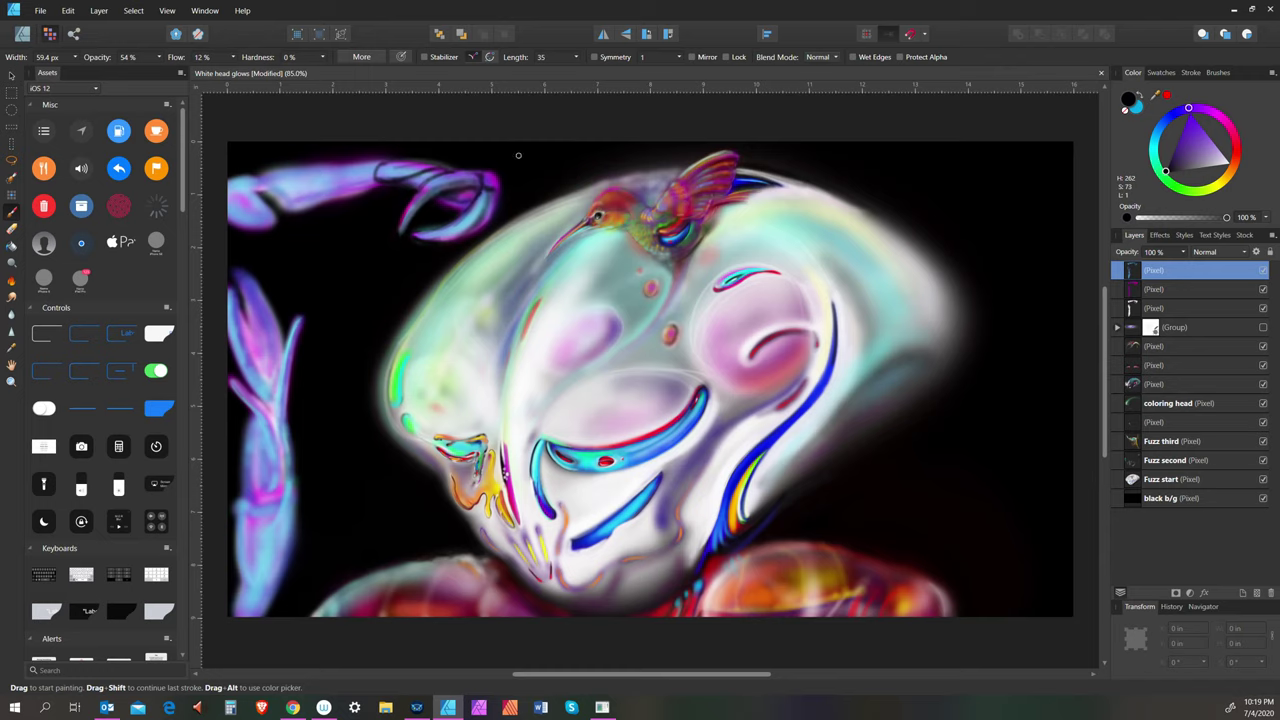
# Darken the claw's outer edge with black, varying the brush size and ending at about 104 px
pyautogui.press('[')
pyautogui.press(']')
pyautogui.press(']')
pyautogui.press(']')
pyautogui.press('[')
pyautogui.press(']')
pyautogui.press(']')
pyautogui.press('[')
pyautogui.press('[')
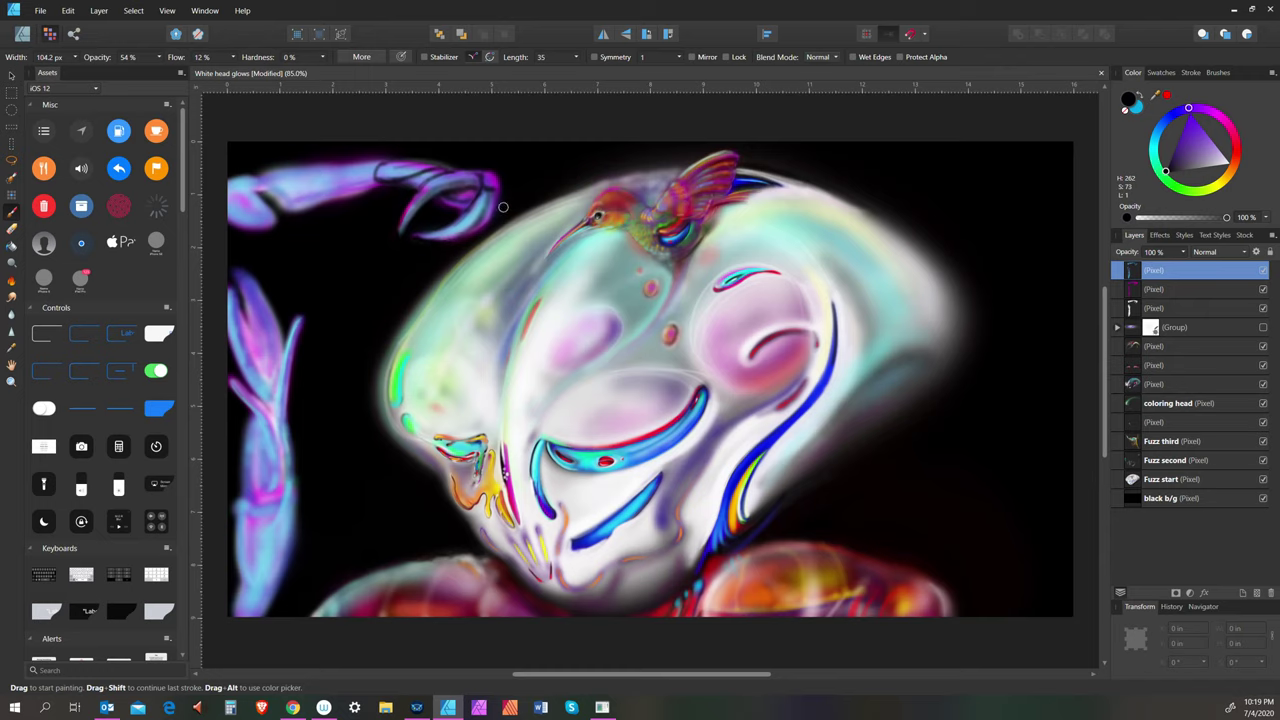
# Darken the edges of the claw and upper arm with black, varying the brush size and ending at about 59 px
pyautogui.press(']')
pyautogui.press('[')
pyautogui.press('[')
pyautogui.press('[')
pyautogui.press(']')
pyautogui.press(']')
pyautogui.press(']')
pyautogui.press(']')
pyautogui.press(']')
pyautogui.press(']')
pyautogui.press('[')
pyautogui.press('[')
pyautogui.press('[')
pyautogui.press('[')
pyautogui.press('[')
pyautogui.press('[')
pyautogui.press('[')
pyautogui.press('[')
pyautogui.press(']')
pyautogui.press(']')
pyautogui.press(']')
pyautogui.press(']')
pyautogui.press('[')
pyautogui.press('[')
pyautogui.press('[')
pyautogui.press('[')
pyautogui.press('[')
pyautogui.press(']')
pyautogui.press(']')
pyautogui.press(']')
pyautogui.press(']')
pyautogui.press(']')
pyautogui.press(']')
pyautogui.press(']')
pyautogui.press(']')
pyautogui.press(']')
pyautogui.press(']')
pyautogui.press(']')
pyautogui.press(']')
pyautogui.press('[')
pyautogui.press('[')
pyautogui.press('[')
pyautogui.press('[')
pyautogui.press('[')
pyautogui.press('[')
pyautogui.press('[')
pyautogui.press('[')
pyautogui.press('[')
pyautogui.press('[')
pyautogui.press('[')
pyautogui.press('[')
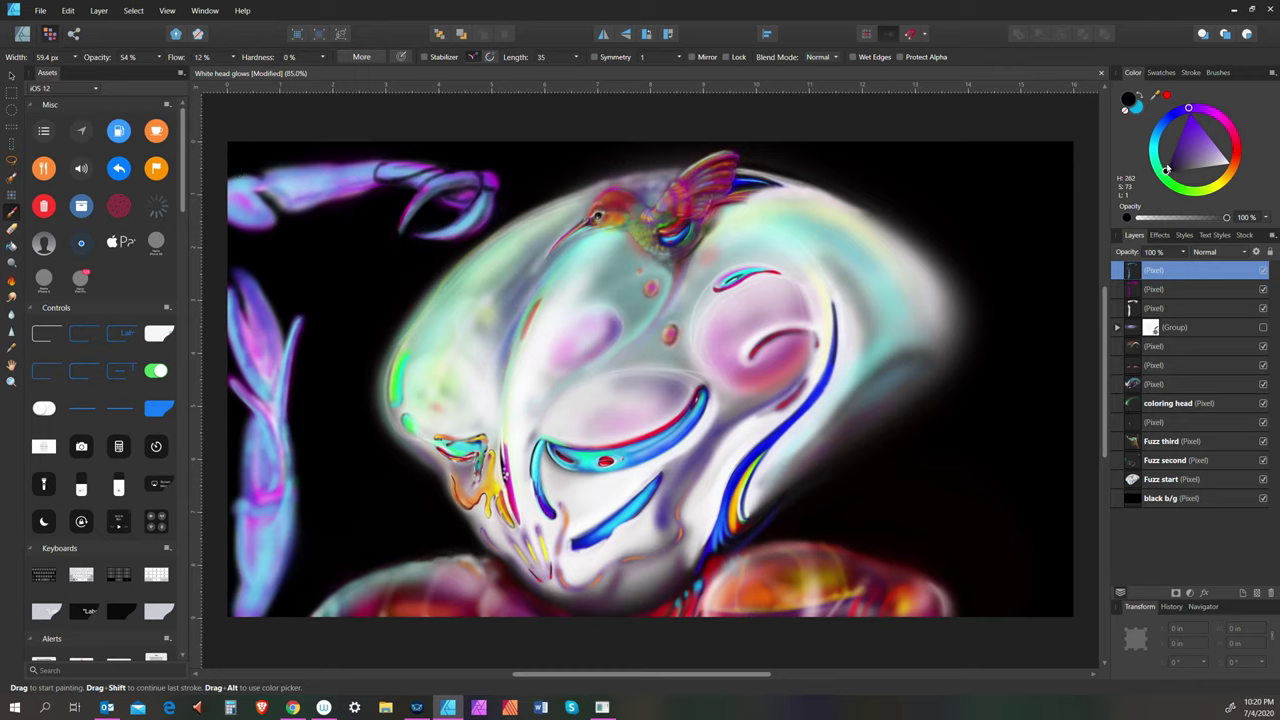
# Choose a near-black violet (H 263, S 14, L 4) and paint dark contour lines along the upper arm near its elbow joint
pyautogui.click(1164, 174)
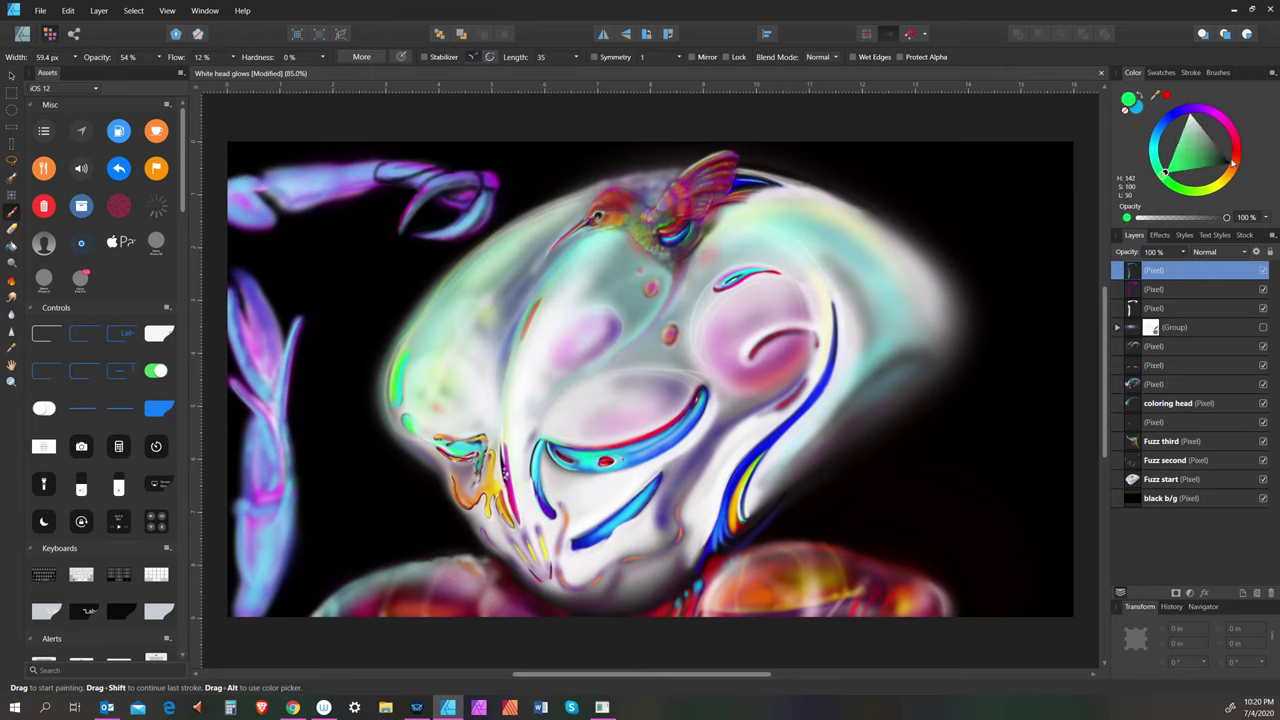
pyautogui.click(1191, 110)
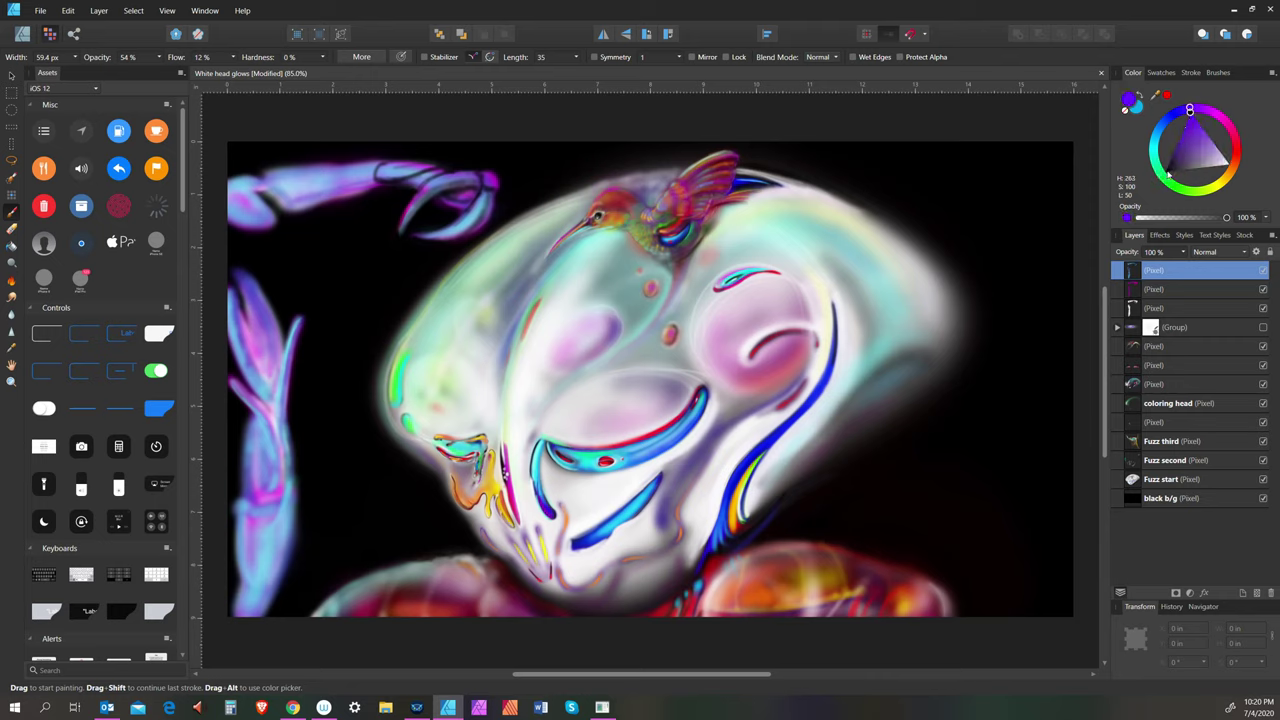
pyautogui.click(1166, 172)
pyautogui.press('[')
pyautogui.moveTo(274, 185)
pyautogui.mouseDown()
pyautogui.moveTo(288, 198)
pyautogui.moveTo(266, 178)
pyautogui.mouseUp()
pyautogui.press(']')
pyautogui.moveTo(292, 204); pyautogui.dragTo(371, 182)
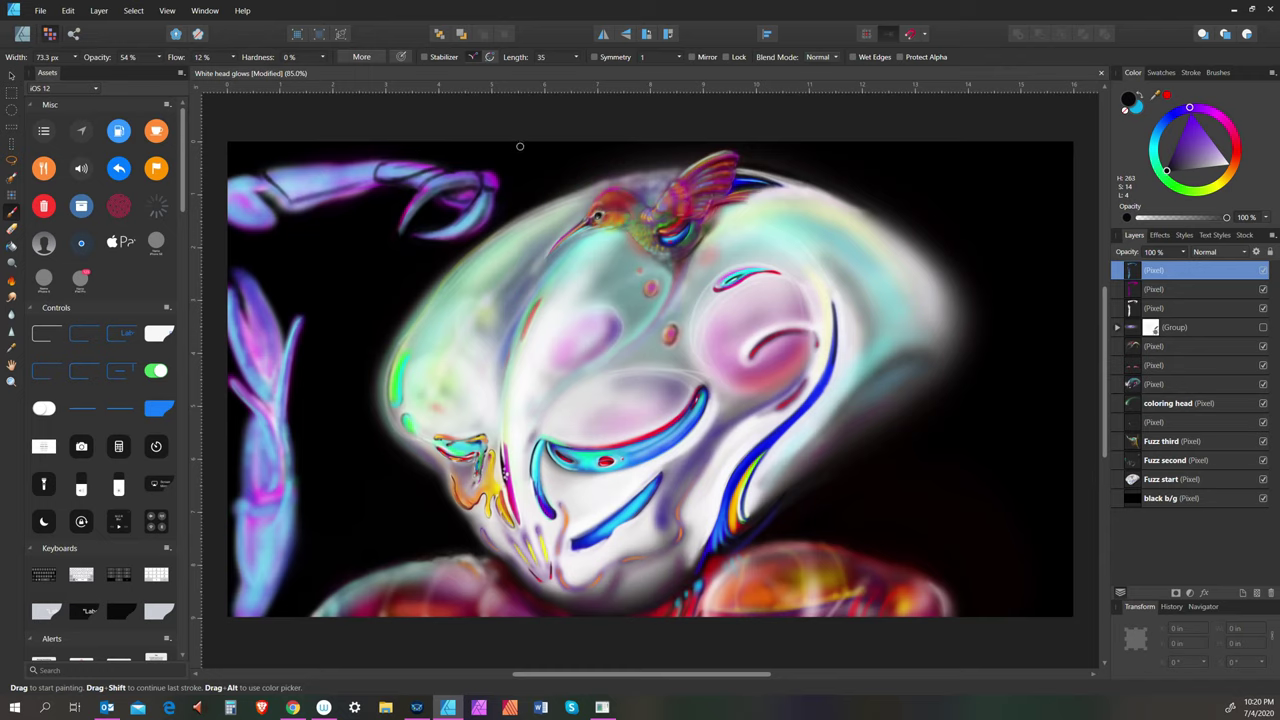
# Refine the upper arm's dark contour beside the elbow joint, varying the brush size and ending at about 66 px
pyautogui.press('[')
pyautogui.press('[')
pyautogui.press(']')
pyautogui.press(']')
pyautogui.press('[')
pyautogui.press(']')
pyautogui.press(']')
pyautogui.press(']')
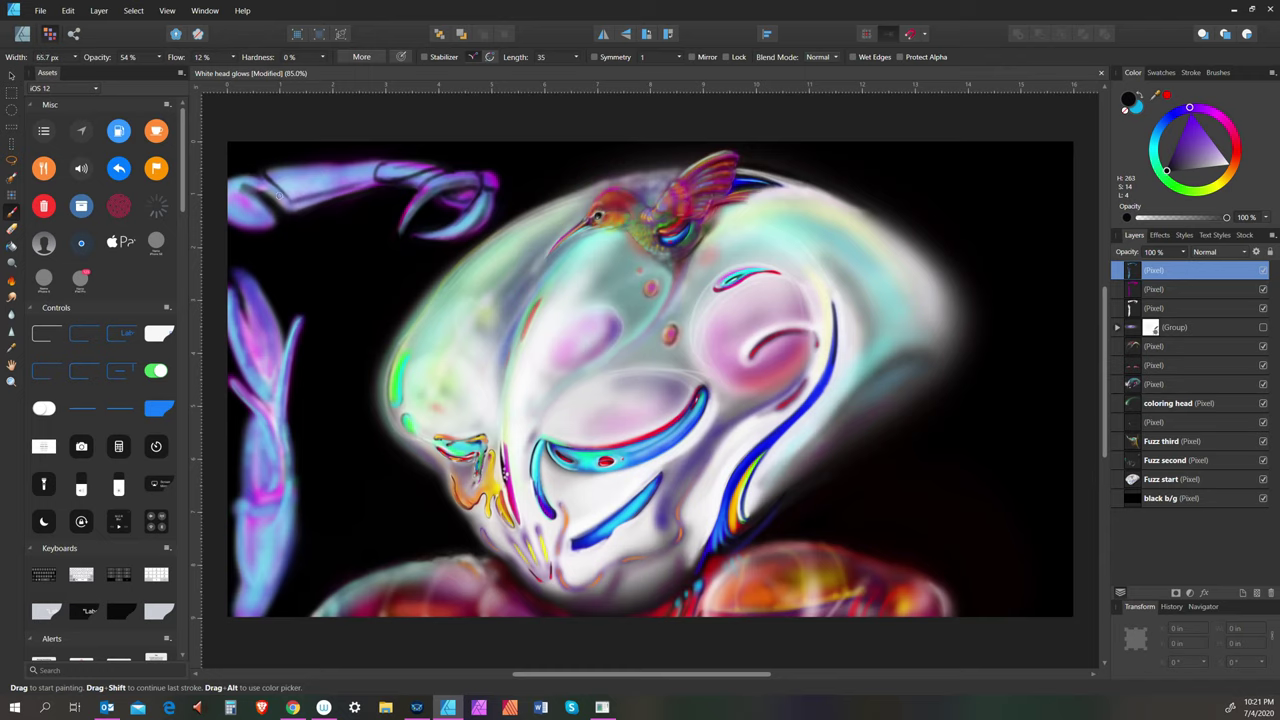
# Define the upper arm's elbow joint with near-black creases and edge shading, using varied brush sizes
pyautogui.press(']')
pyautogui.press(']')
pyautogui.press(']')
pyautogui.press(']')
pyautogui.press('[')
pyautogui.press('[')
pyautogui.press('[')
pyautogui.press('[')
pyautogui.press('[')
pyautogui.press('[')
pyautogui.press('[')
pyautogui.press('[')
pyautogui.press('[')
pyautogui.press('[')
pyautogui.press('[')
pyautogui.press(']')
pyautogui.press(']')
pyautogui.press(']')
pyautogui.press(']')
pyautogui.press(']')
pyautogui.press(']')
pyautogui.press(']')
pyautogui.press(']')
pyautogui.press(']')
pyautogui.press(']')
pyautogui.press(']')
pyautogui.press(']')
pyautogui.press(']')
pyautogui.press(']')
pyautogui.press(']')
pyautogui.press(']')
pyautogui.press('[')
pyautogui.press('[')
pyautogui.press('[')
pyautogui.press('[')
pyautogui.press('[')
pyautogui.press('[')
pyautogui.press('[')
pyautogui.press('[')
pyautogui.press('[')
pyautogui.press('[')
pyautogui.press('[')
pyautogui.press('[')
pyautogui.press('[')
pyautogui.press('[')
# Paint dark streaks down the lower arm's larger pincer, enlarging the brush to about 99 px
pyautogui.moveTo(242, 299); pyautogui.dragTo(255, 336)
pyautogui.press(']')
pyautogui.press(']')
pyautogui.press(']')
pyautogui.moveTo(239, 298); pyautogui.dragTo(258, 362)
pyautogui.press(']')
pyautogui.press(']')
pyautogui.press(']')
pyautogui.press(']')
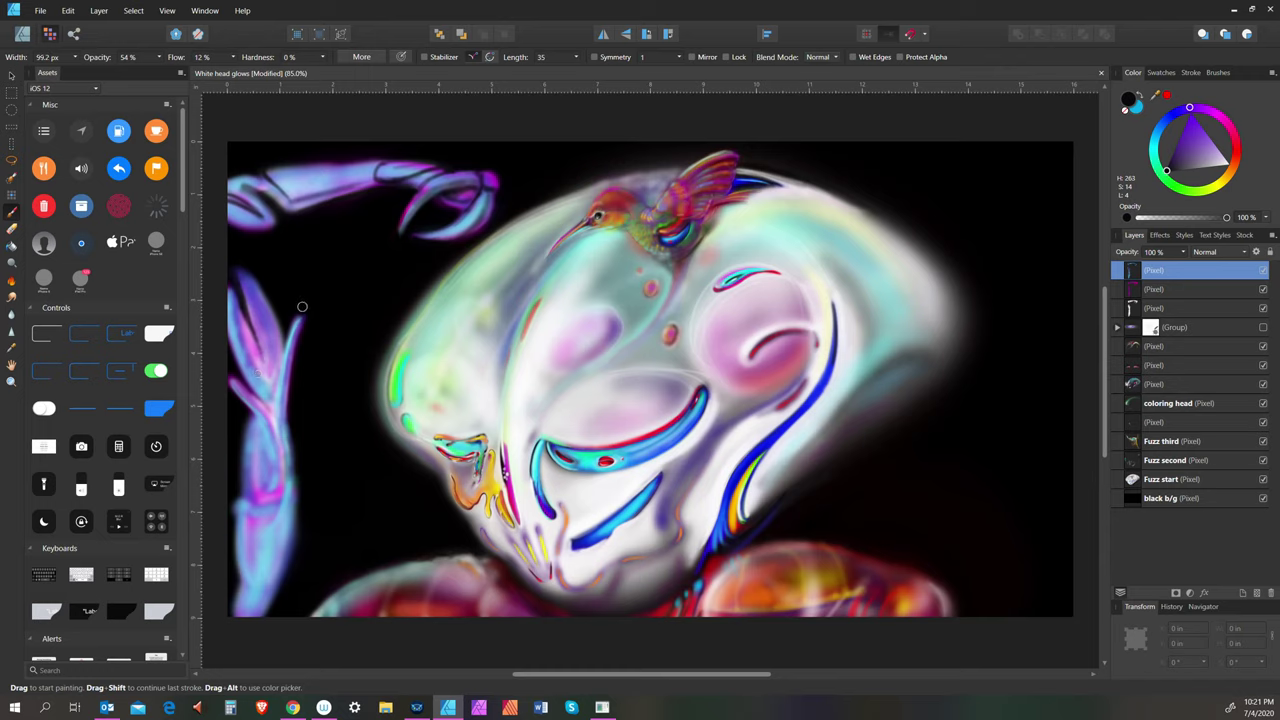
# Darken the tip of the lower arm's thin pincer and shade the forearm below it, varying the brush size and ending at about 101 px
pyautogui.press('[')
pyautogui.press('[')
pyautogui.press('[')
pyautogui.press(']')
pyautogui.press(']')
pyautogui.press(']')
pyautogui.press(']')
pyautogui.press('[')
pyautogui.press('[')
pyautogui.press('[')
pyautogui.press('[')
pyautogui.press('[')
pyautogui.press(']')
pyautogui.press('[')
pyautogui.press('[')
pyautogui.press('[')
pyautogui.press('[')
pyautogui.press('[')
pyautogui.press('[')
pyautogui.press(']')
pyautogui.press(']')
pyautogui.press(']')
pyautogui.press(']')
pyautogui.press(']')
pyautogui.press(']')
pyautogui.press(']')
pyautogui.press(']')
pyautogui.press(']')
pyautogui.press(']')
pyautogui.press(']')
pyautogui.press(']')
pyautogui.press(']')
pyautogui.press(']')
pyautogui.press(']')
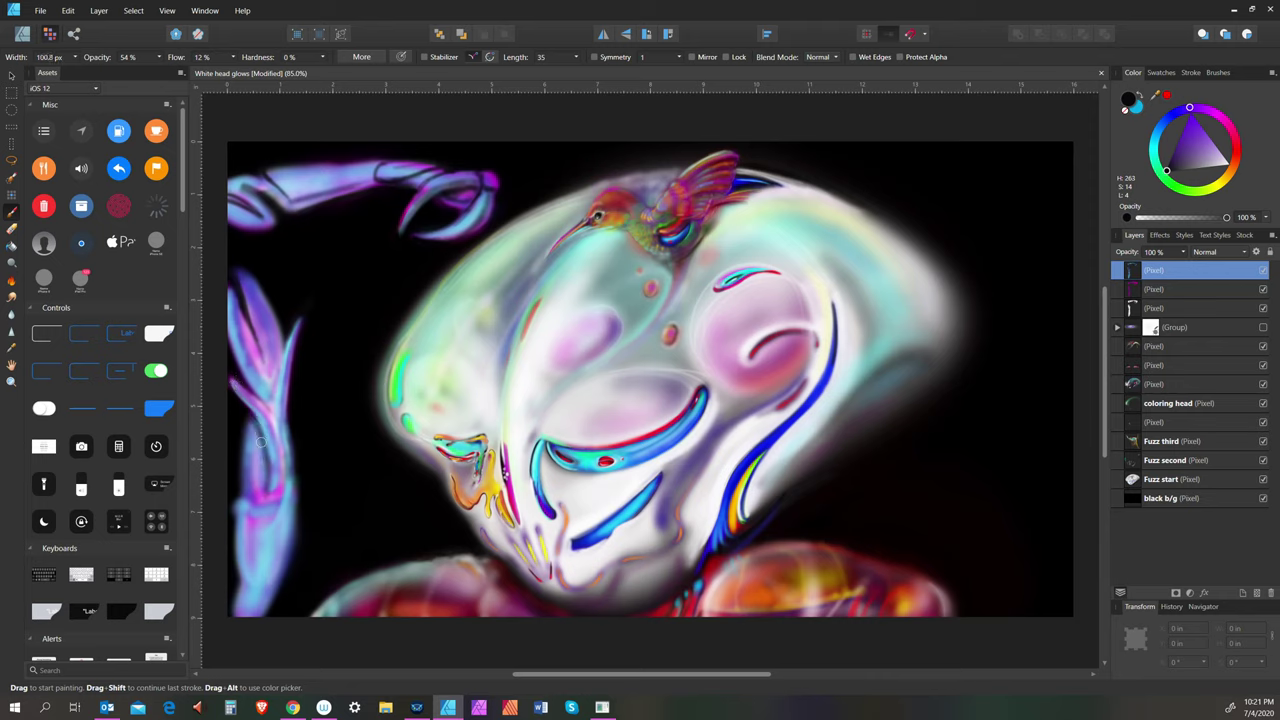
# Reduce the brush to about 61 px and paint dark edges along the lower arm's thin pincer and wrist joint
pyautogui.press('[')
pyautogui.press('[')
pyautogui.press('[')
pyautogui.press('[')
pyautogui.press('[')
pyautogui.press('[')
pyautogui.press('[')
pyautogui.press('[')
pyautogui.press('[')
pyautogui.press('[')
pyautogui.press('[')
pyautogui.press('[')
pyautogui.press('[')
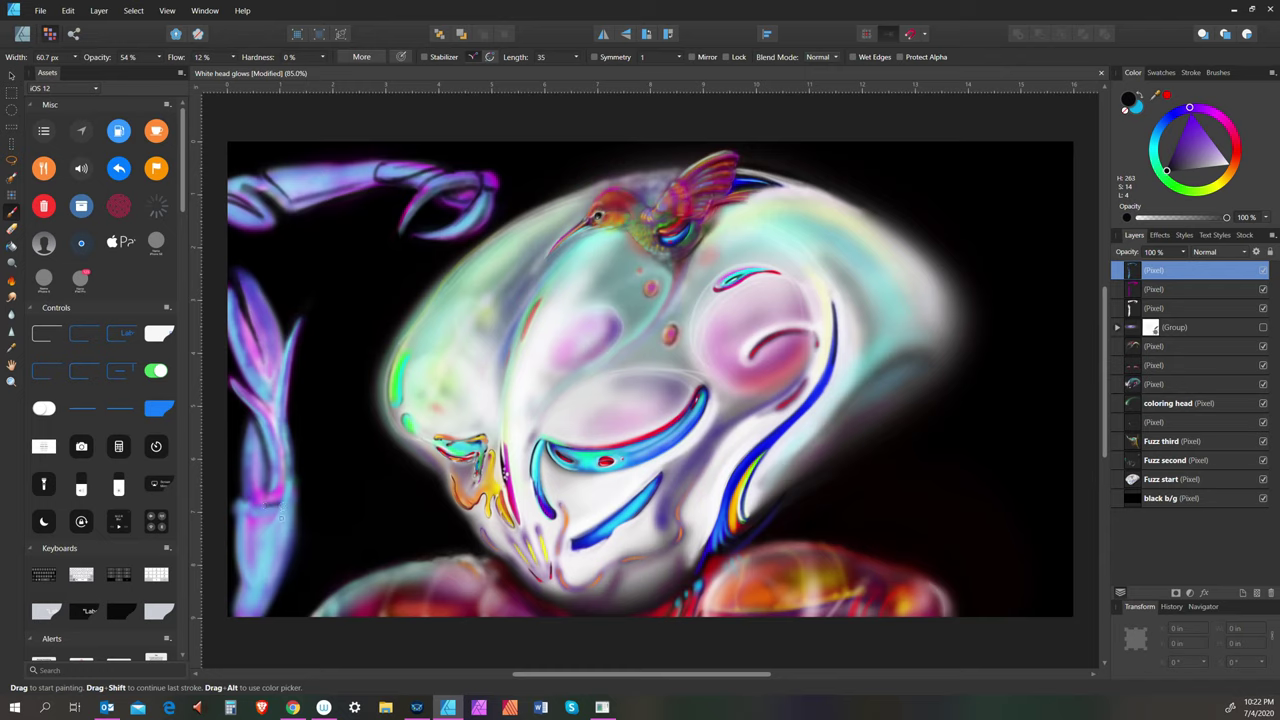
pyautogui.moveTo(258, 526)
pyautogui.mouseDown()
pyautogui.moveTo(284, 482)
pyautogui.moveTo(288, 432)
pyautogui.mouseUp()
pyautogui.moveTo(299, 321); pyautogui.dragTo(267, 520)
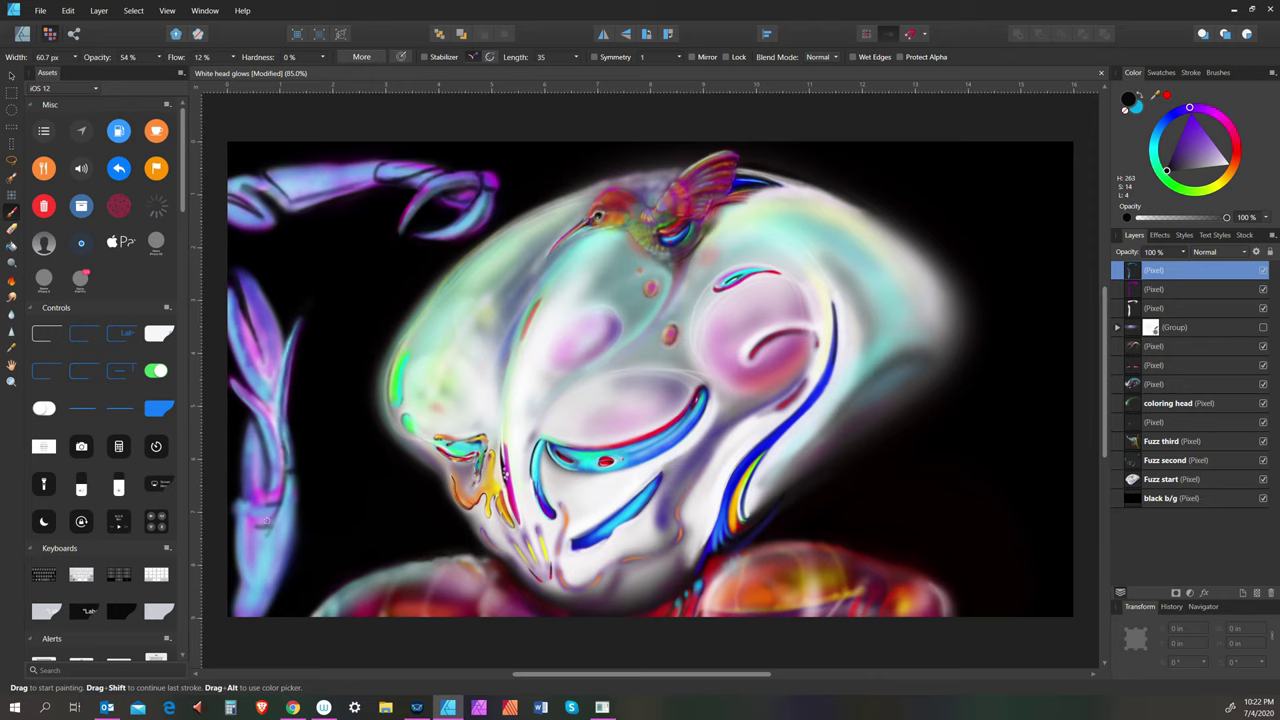
# Paint fine dark streaks down the lower arm's larger pincer, varying the brush size between about 31 and 41 px
pyautogui.press('[')
pyautogui.press('[')
pyautogui.press('[')
pyautogui.moveTo(231, 289)
pyautogui.mouseDown()
pyautogui.moveTo(240, 348)
pyautogui.moveTo(268, 388)
pyautogui.mouseUp()
pyautogui.moveTo(237, 302); pyautogui.dragTo(262, 382)
pyautogui.moveTo(258, 294); pyautogui.dragTo(270, 338)
pyautogui.press('[')
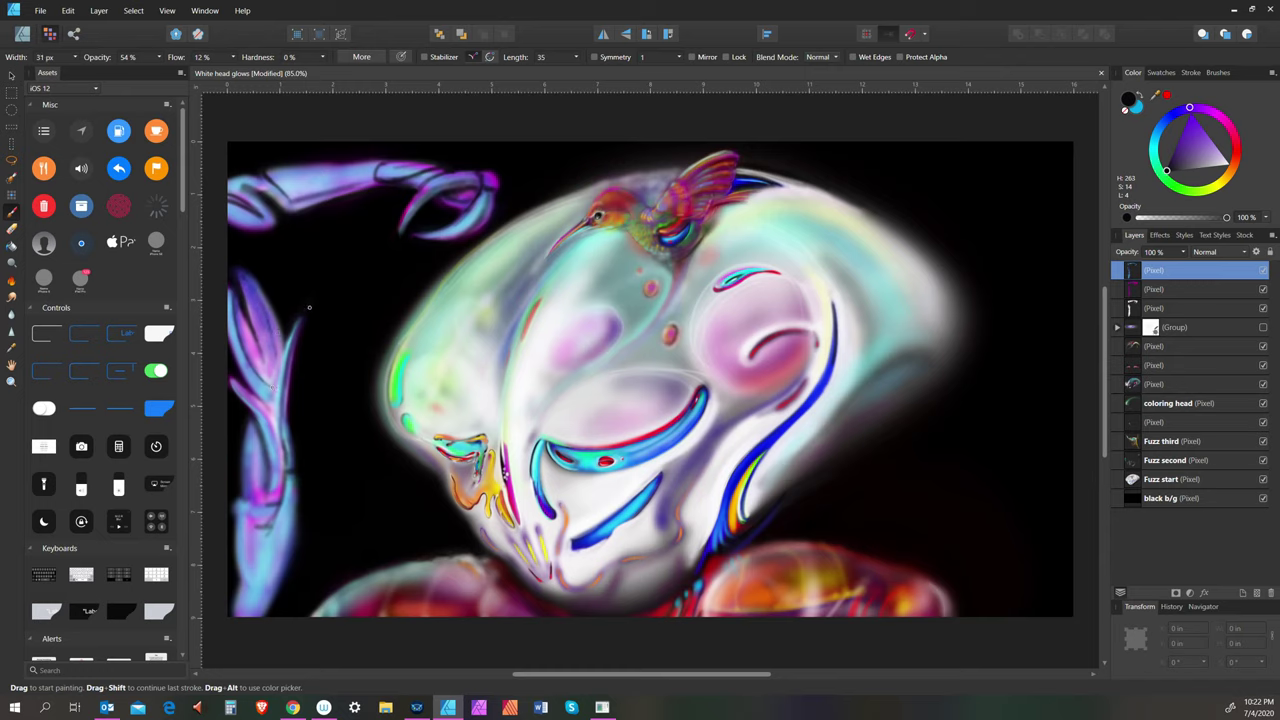
pyautogui.press('[')
pyautogui.press('[')
pyautogui.press('[')
pyautogui.press(']')
pyautogui.press(']')
pyautogui.moveTo(250, 322); pyautogui.dragTo(264, 380)
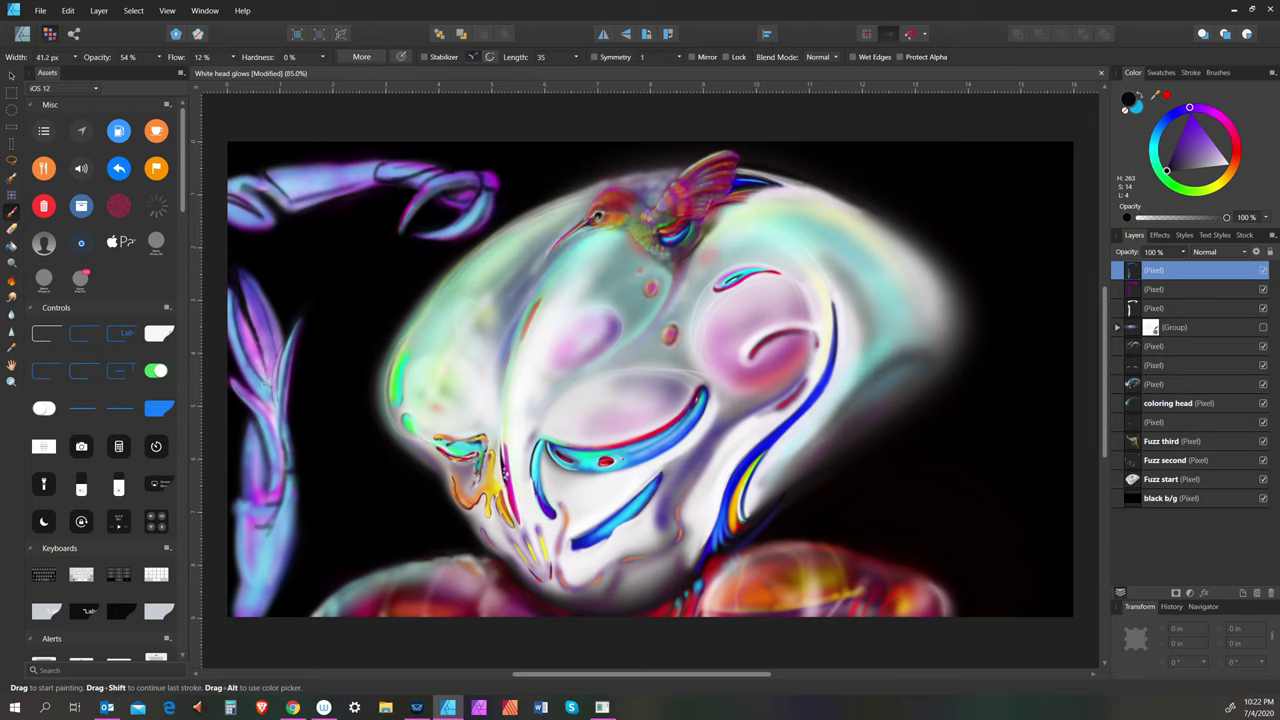
# Refine the dark lines of the lower arm's wrist and forearm, varying the brush size and ending at about 55 px
pyautogui.press('[')
pyautogui.press(']')
pyautogui.press(']')
pyautogui.press('[')
pyautogui.press('[')
pyautogui.press('[')
pyautogui.press('[')
pyautogui.press('[')
pyautogui.press(']')
pyautogui.press(']')
pyautogui.press('[')
pyautogui.press('[')
pyautogui.press('[')
pyautogui.press(']')
pyautogui.press(']')
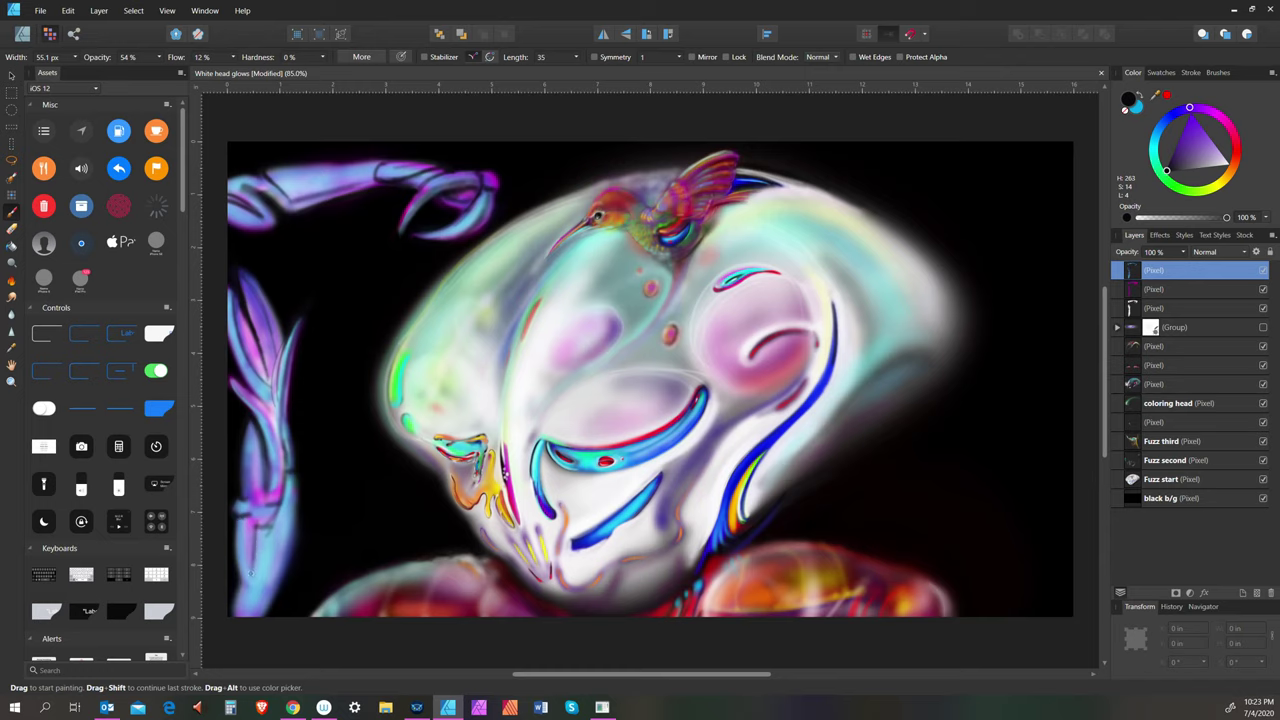
# Darken the creases of the lower arm's wrist joint, reducing the brush to about 23 px, and save the document
pyautogui.press(']')
pyautogui.press('[')
pyautogui.press('[')
pyautogui.press('[')
pyautogui.press('[')
pyautogui.press('[')
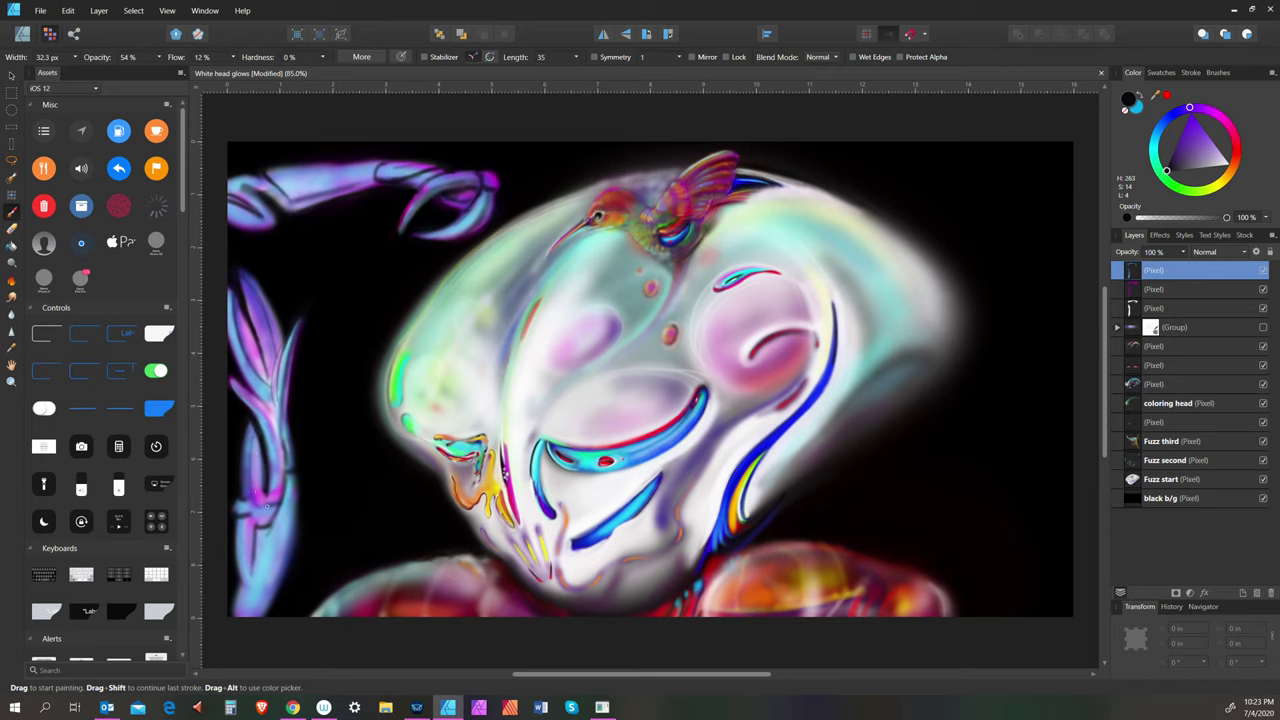
pyautogui.press(']')
pyautogui.press(']')
pyautogui.press('[')
pyautogui.press('[')
pyautogui.press(']')
pyautogui.press('[')
pyautogui.click(40, 10)
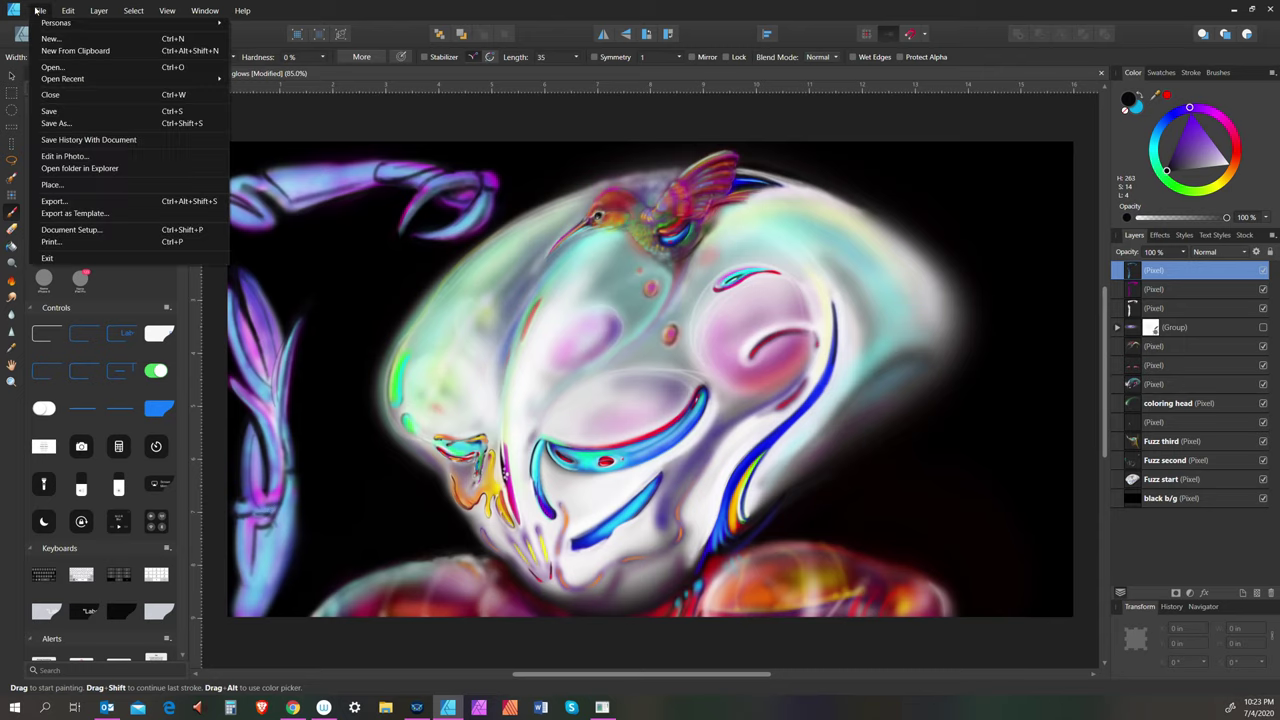
pyautogui.click(60, 113)
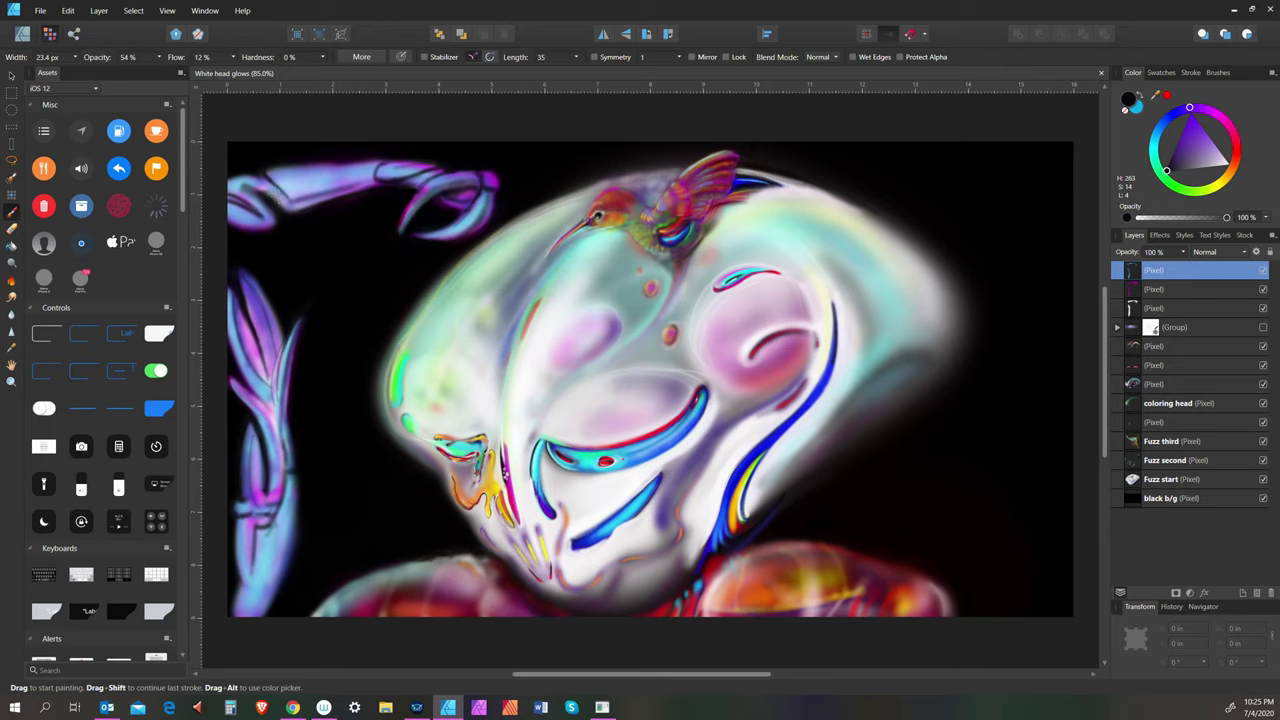
# Add a new pixel layer and set the brush to bright cyan (H 184, S 88, L 65) at about 36 px
pyautogui.click(1257, 594)
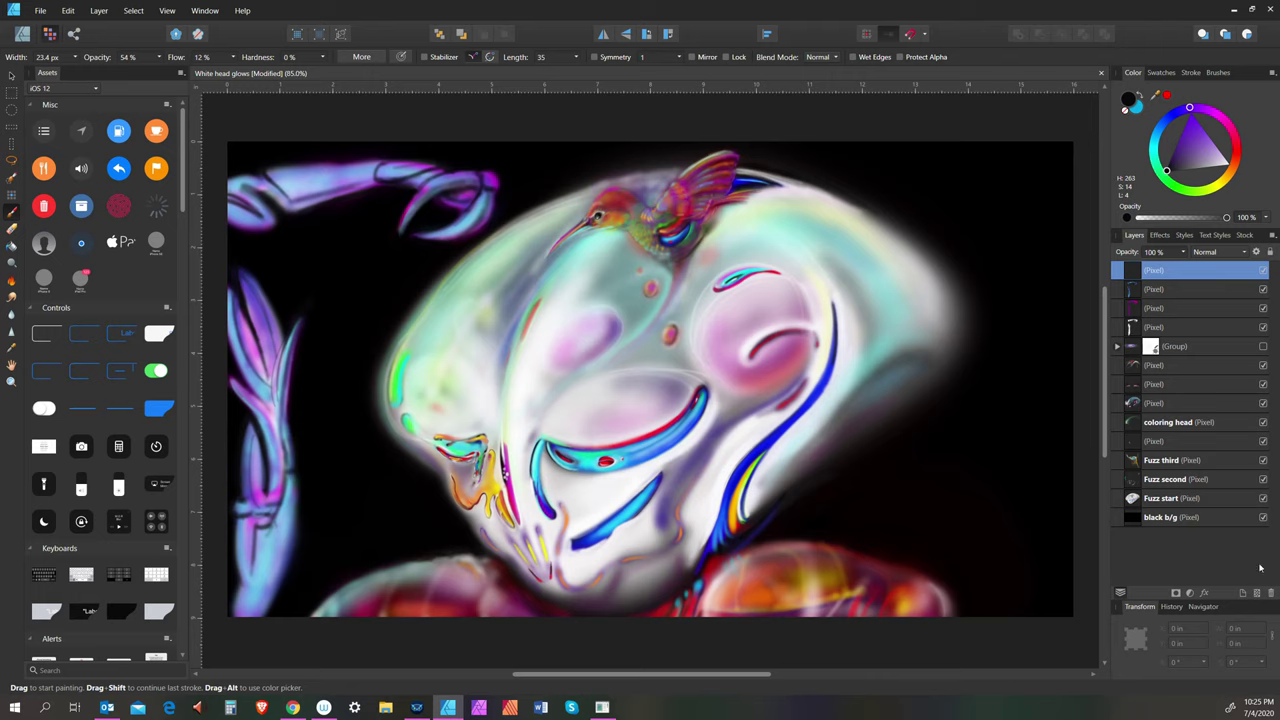
pyautogui.press(']')
pyautogui.press(']')
pyautogui.press(']')
pyautogui.press(']')
pyautogui.press(']')
pyautogui.press(']')
pyautogui.press(']')
pyautogui.moveTo(280, 185)
pyautogui.mouseDown()
pyautogui.moveTo(374, 179)
pyautogui.moveTo(237, 187)
pyautogui.mouseUp()
pyautogui.press('[')
pyautogui.press('[')
pyautogui.press('[')
pyautogui.press('[')
pyautogui.press(']')
pyautogui.press(']')
pyautogui.click(1152, 148)
pyautogui.click(1183, 137)
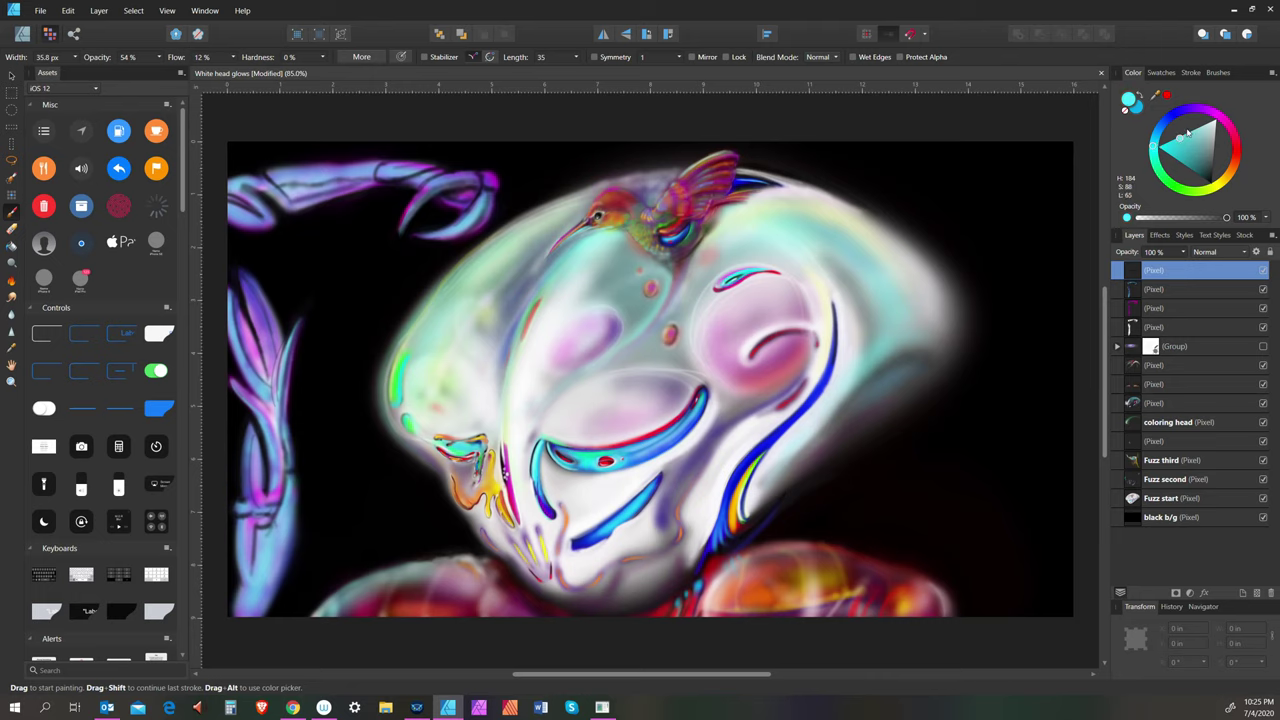
# Paint cyan highlights along the upper arm, varying the brush size and ending at about 24 px
pyautogui.press('[')
pyautogui.press(']')
pyautogui.press(']')
pyautogui.press(']')
pyautogui.press(']')
pyautogui.press(']')
pyautogui.press(']')
pyautogui.press(']')
pyautogui.press('[')
pyautogui.press('[')
pyautogui.press('[')
pyautogui.press('[')
pyautogui.press('[')
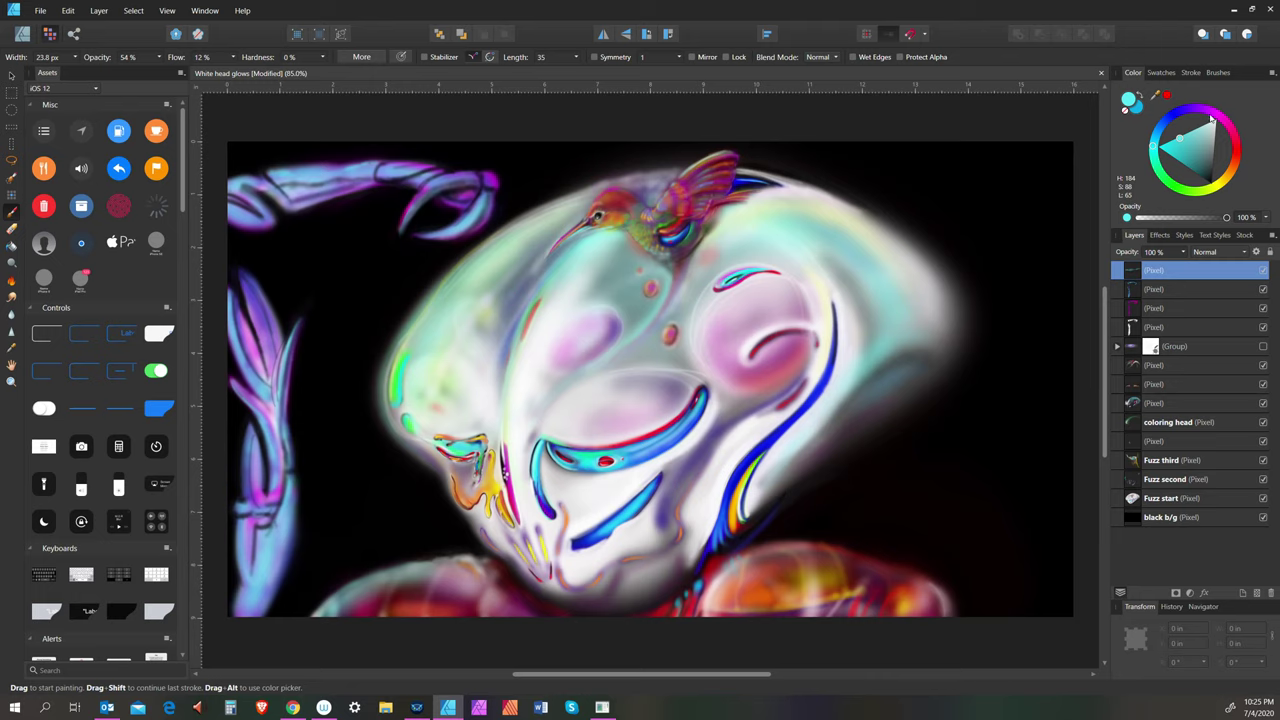
# Switch the brush to dark reddish brown (H 17, S 88, L 20), enlarge it to about 146 px and start shading the upper forearm
pyautogui.click(1236, 154)
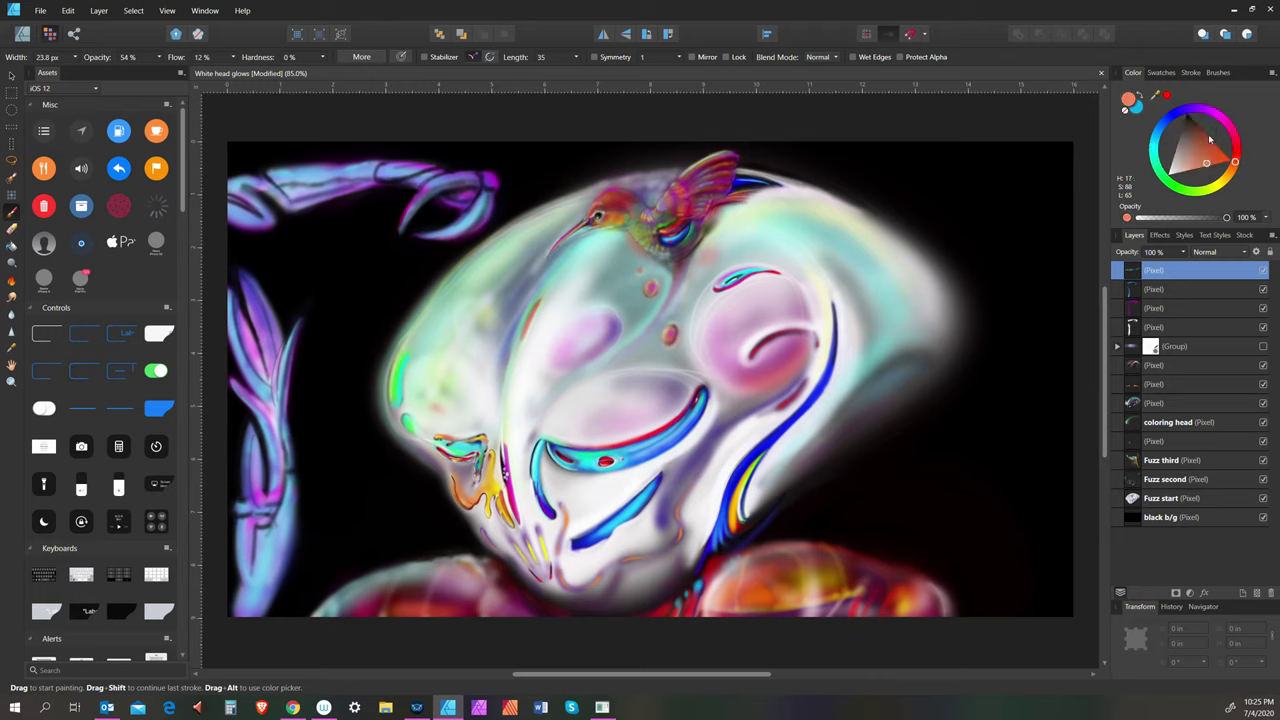
pyautogui.moveTo(1209, 140); pyautogui.dragTo(1200, 129)
pyautogui.press(']')
pyautogui.press(']')
pyautogui.press(']')
pyautogui.press(']')
pyautogui.press(']')
pyautogui.press(']')
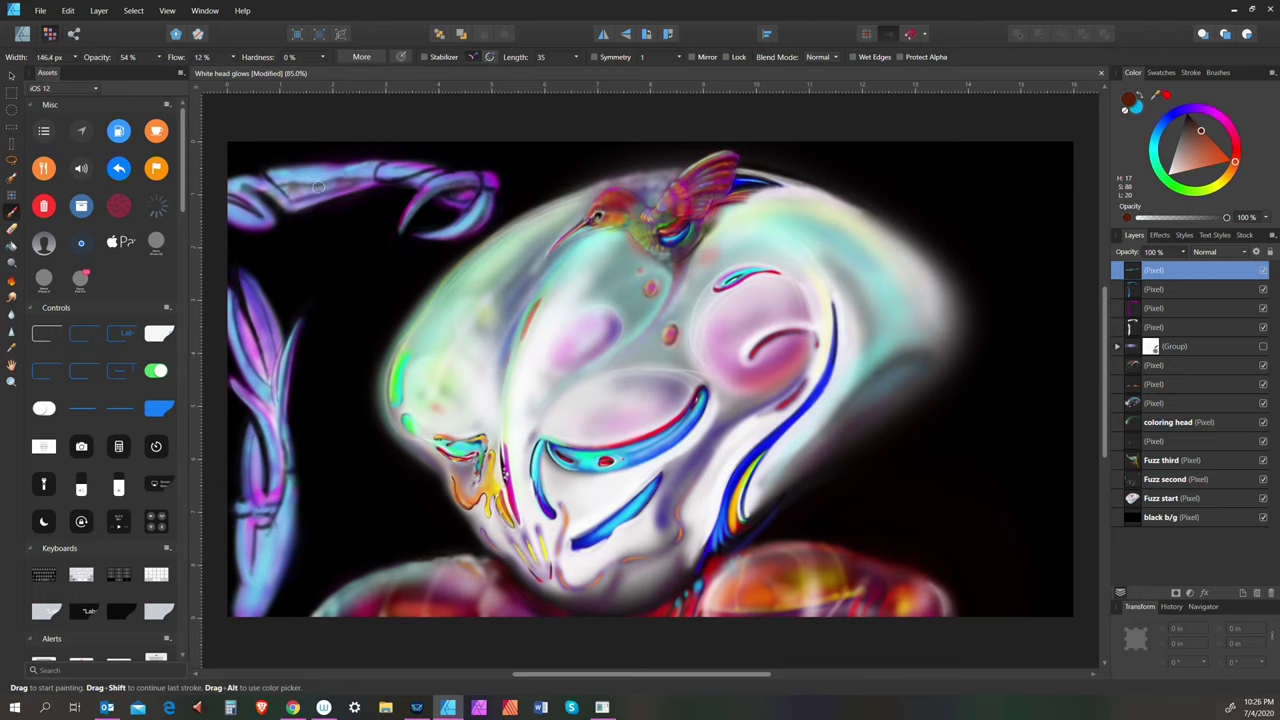
# Fill the middle of the upper arm's forearm with reddish-brown shading up to the wrist, ending with a brush of about 123 px
pyautogui.press('[')
pyautogui.press('[')
pyautogui.press('[')
pyautogui.press('[')
pyautogui.press('[')
pyautogui.press('[')
pyautogui.press('[')
pyautogui.press('[')
pyautogui.press('[')
pyautogui.press(']')
pyautogui.press(']')
pyautogui.press(']')
pyautogui.press(']')
pyautogui.press(']')
pyautogui.press(']')
pyautogui.press(']')
pyautogui.press(']')
pyautogui.press(']')
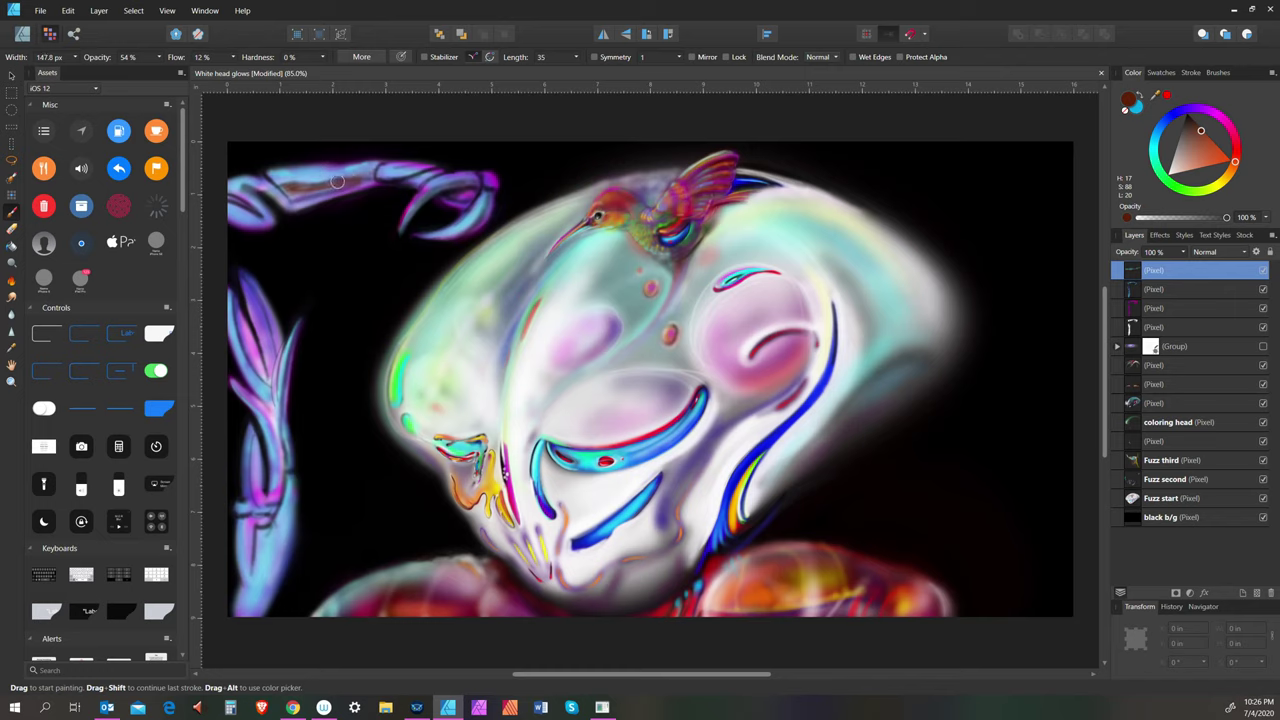
pyautogui.press('[')
pyautogui.moveTo(364, 166)
pyautogui.mouseDown()
pyautogui.moveTo(287, 176)
pyautogui.moveTo(377, 157)
pyautogui.mouseUp()
pyautogui.press(']')
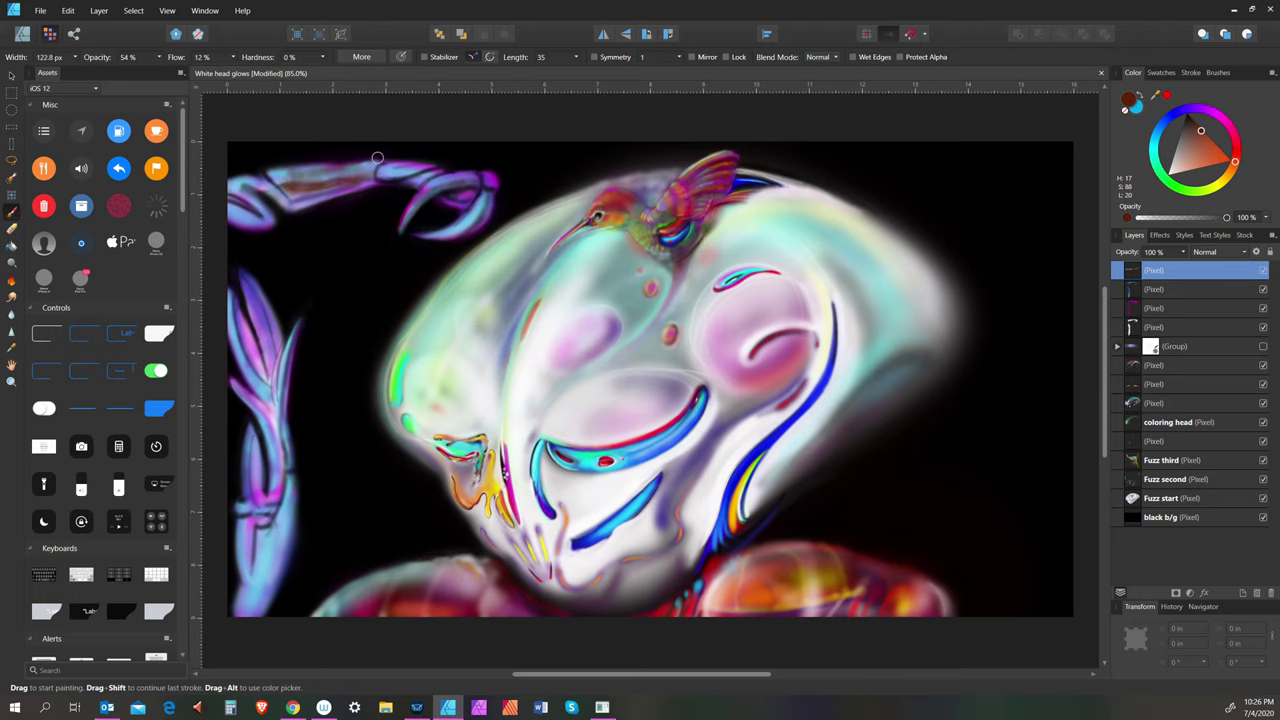
# Shade the upper arm's wrist and curved claw reddish brown, reducing the brush to about 70 px
pyautogui.press('[')
pyautogui.press('[')
pyautogui.press('[')
pyautogui.moveTo(421, 173); pyautogui.dragTo(411, 183)
pyautogui.press('[')
pyautogui.press(']')
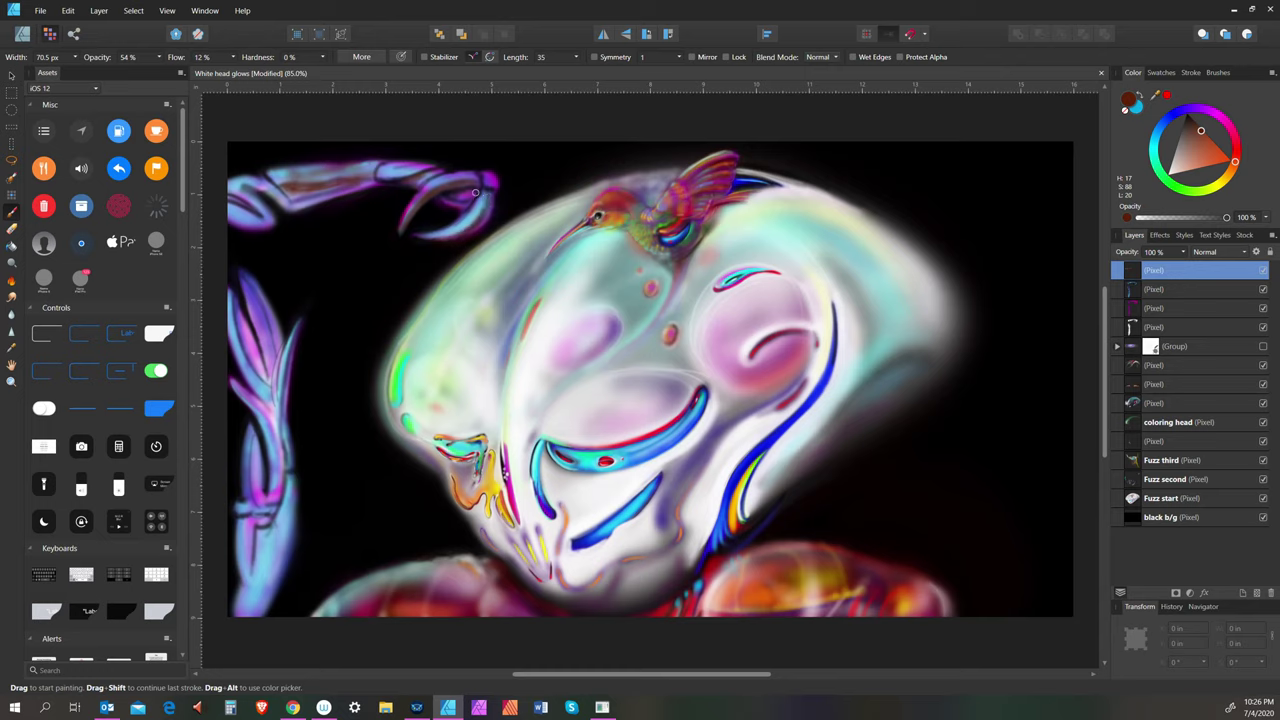
# Deepen the brown shading on the upper claw and the forearm's underside, enlarging the brush to about 87 px
pyautogui.press('[')
pyautogui.press('[')
pyautogui.press(']')
pyautogui.press(']')
pyautogui.press(']')
pyautogui.press(']')
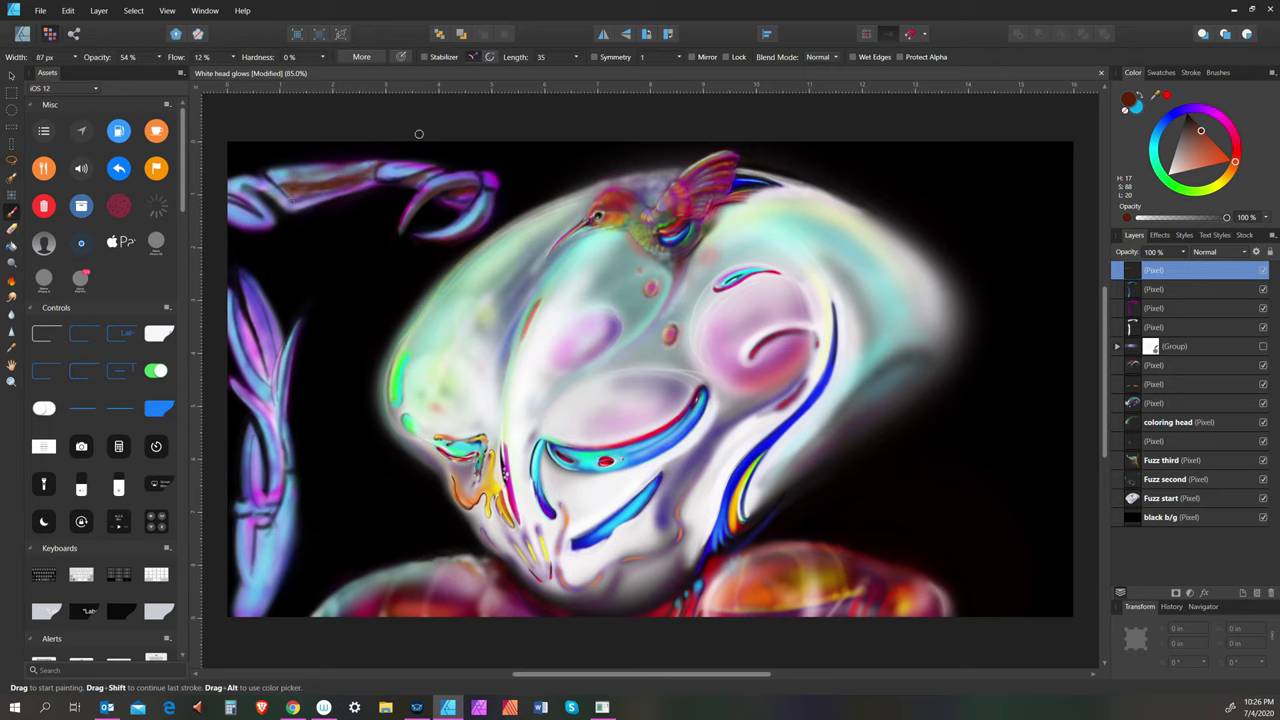
pyautogui.moveTo(334, 192)
pyautogui.mouseDown()
pyautogui.moveTo(292, 208)
pyautogui.moveTo(378, 185)
pyautogui.mouseUp()
# Shade the upper arm's segment behind the elbow reddish brown, enlarging the brush to about 127 px
pyautogui.press('[')
pyautogui.press(']')
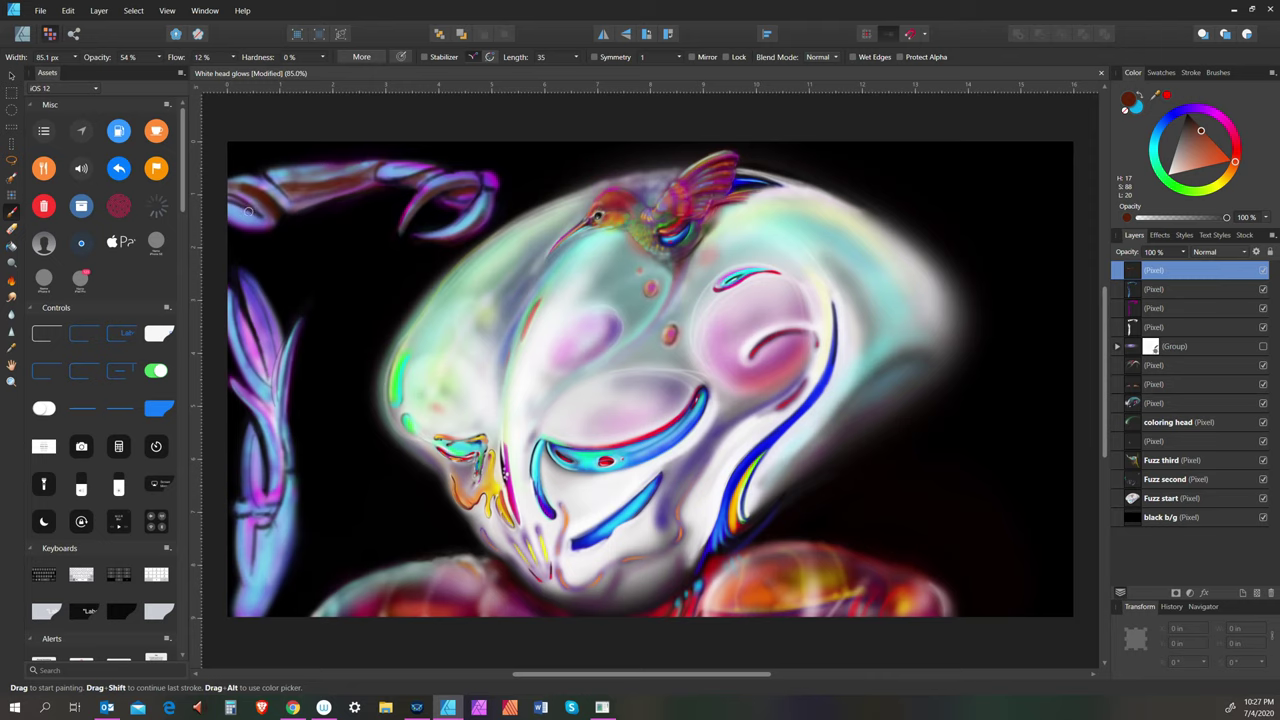
pyautogui.press(']')
pyautogui.press(']')
pyautogui.press('[')
pyautogui.press(']')
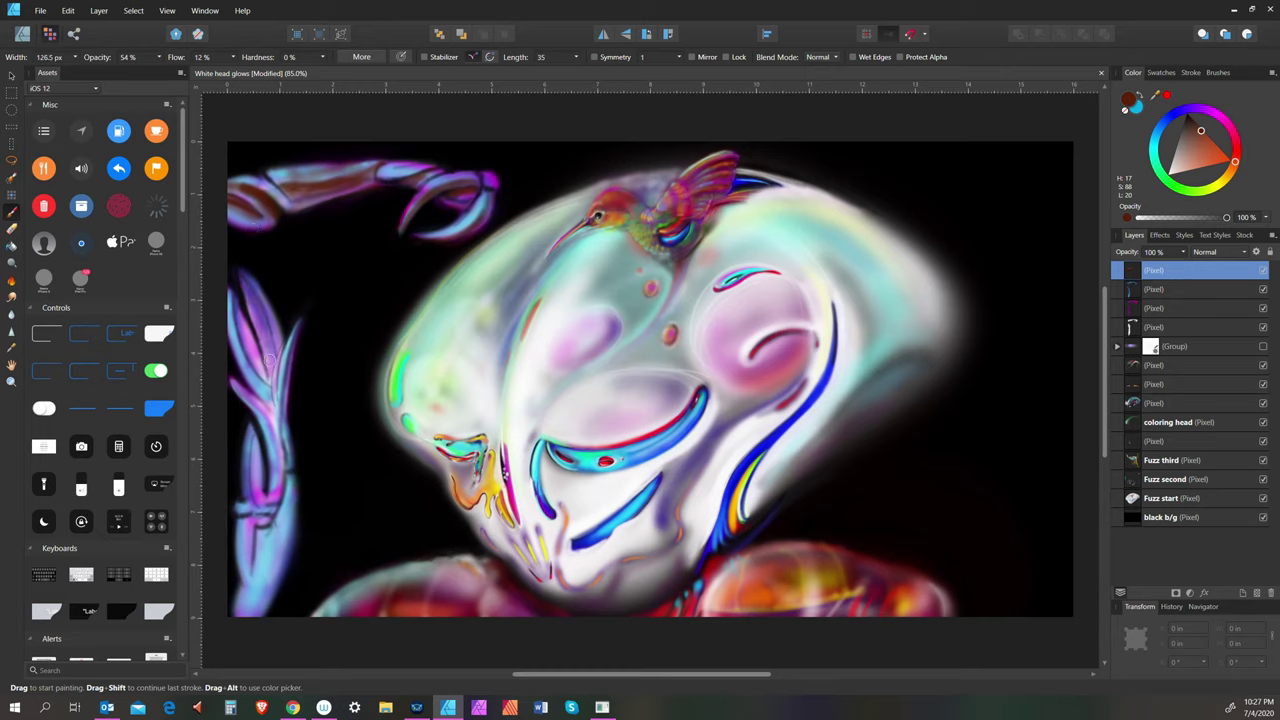
# Shade the lower arm's larger pincer down to its base in reddish brown, reducing the brush to about 63 px
pyautogui.press('[')
pyautogui.press('[')
pyautogui.press('[')
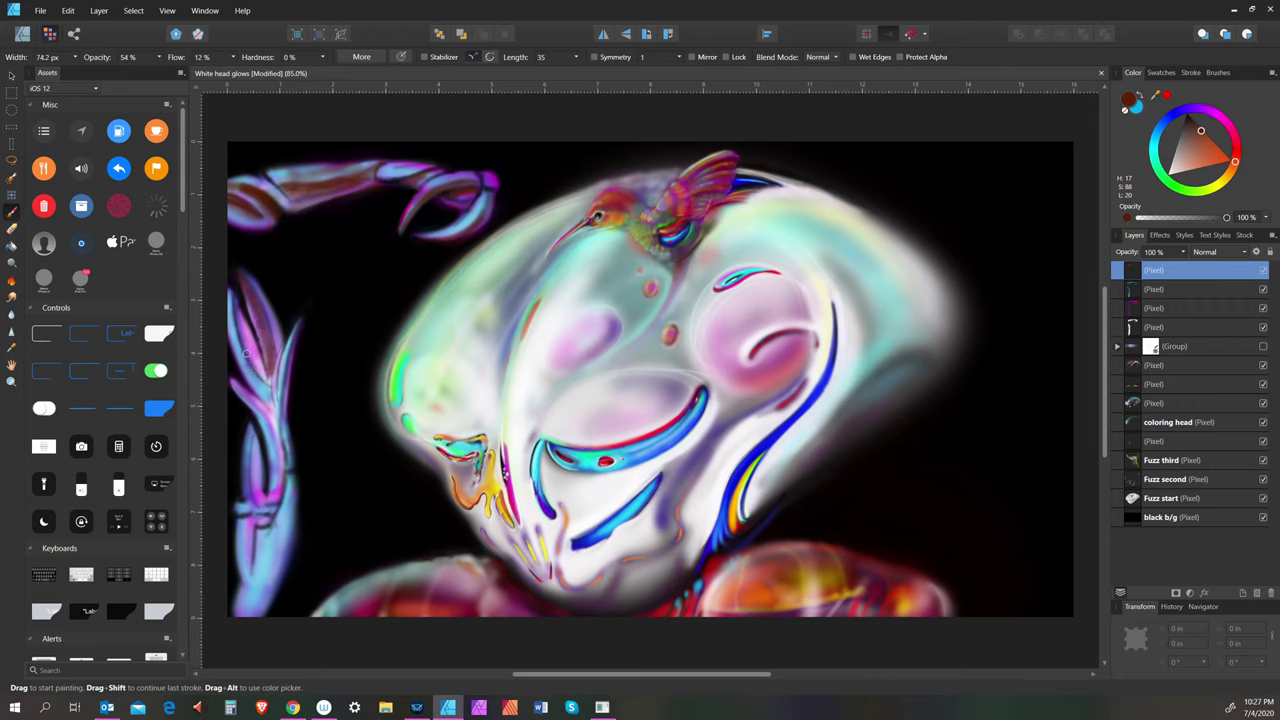
pyautogui.moveTo(260, 330); pyautogui.dragTo(262, 380)
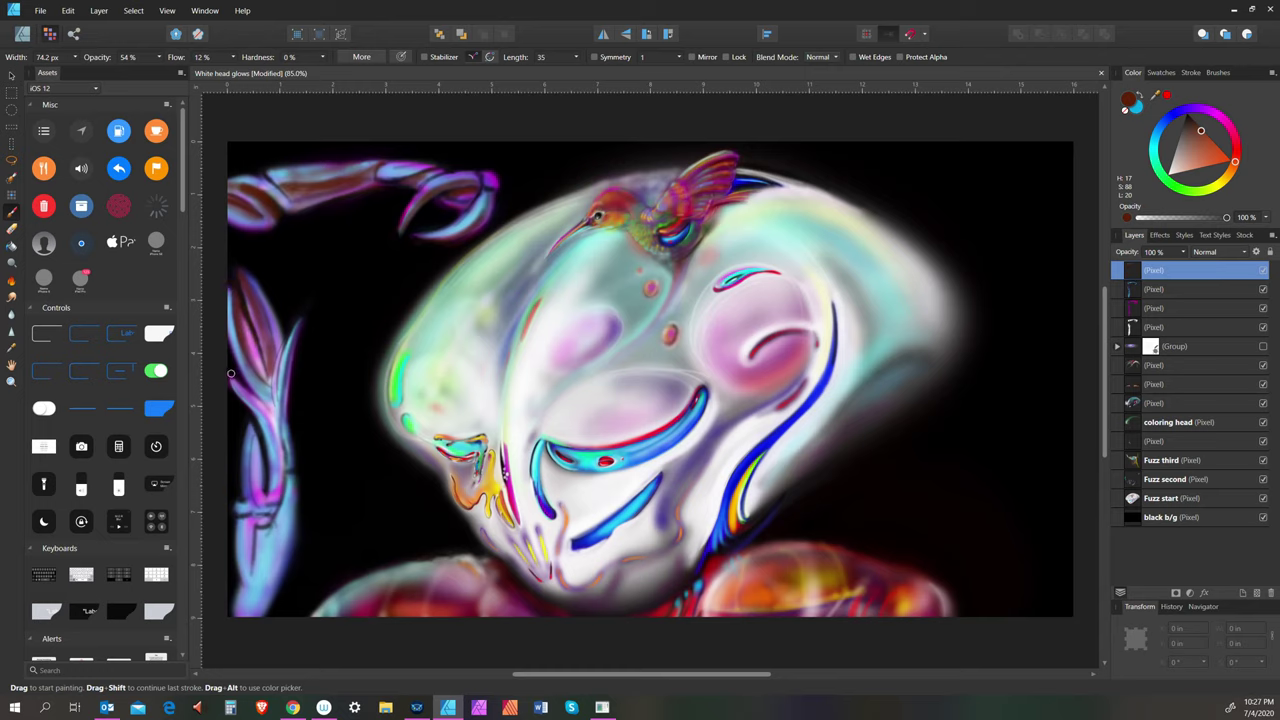
pyautogui.moveTo(250, 391)
pyautogui.mouseDown()
pyautogui.moveTo(270, 440)
pyautogui.moveTo(255, 395)
pyautogui.mouseUp()
pyautogui.press('[')
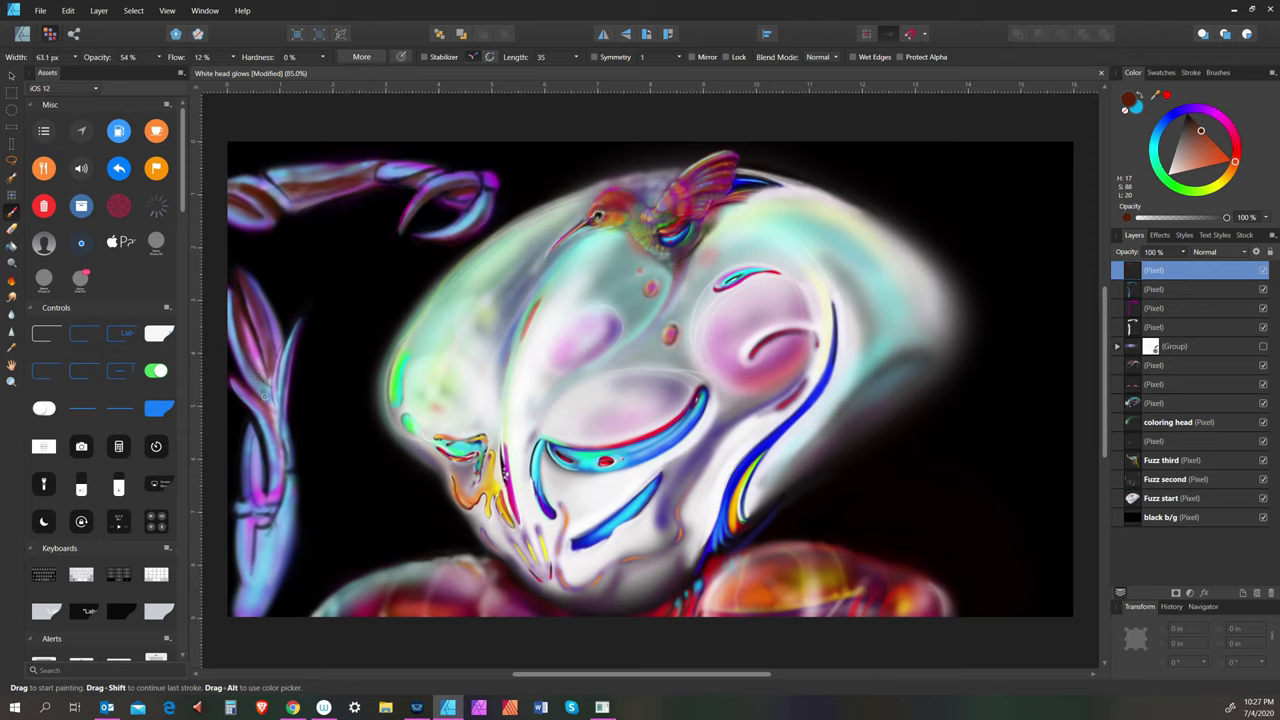
# Extend the reddish-brown shading down the lower arm's wrist and forearm to the canvas edge, enlarging the brush to about 157 px
pyautogui.moveTo(229, 288)
pyautogui.mouseDown()
pyautogui.moveTo(283, 438)
pyautogui.moveTo(275, 451)
pyautogui.moveTo(256, 412)
pyautogui.moveTo(272, 464)
pyautogui.moveTo(263, 502)
pyautogui.moveTo(273, 478)
pyautogui.moveTo(250, 533)
pyautogui.mouseUp()
pyautogui.moveTo(253, 445); pyautogui.dragTo(266, 502)
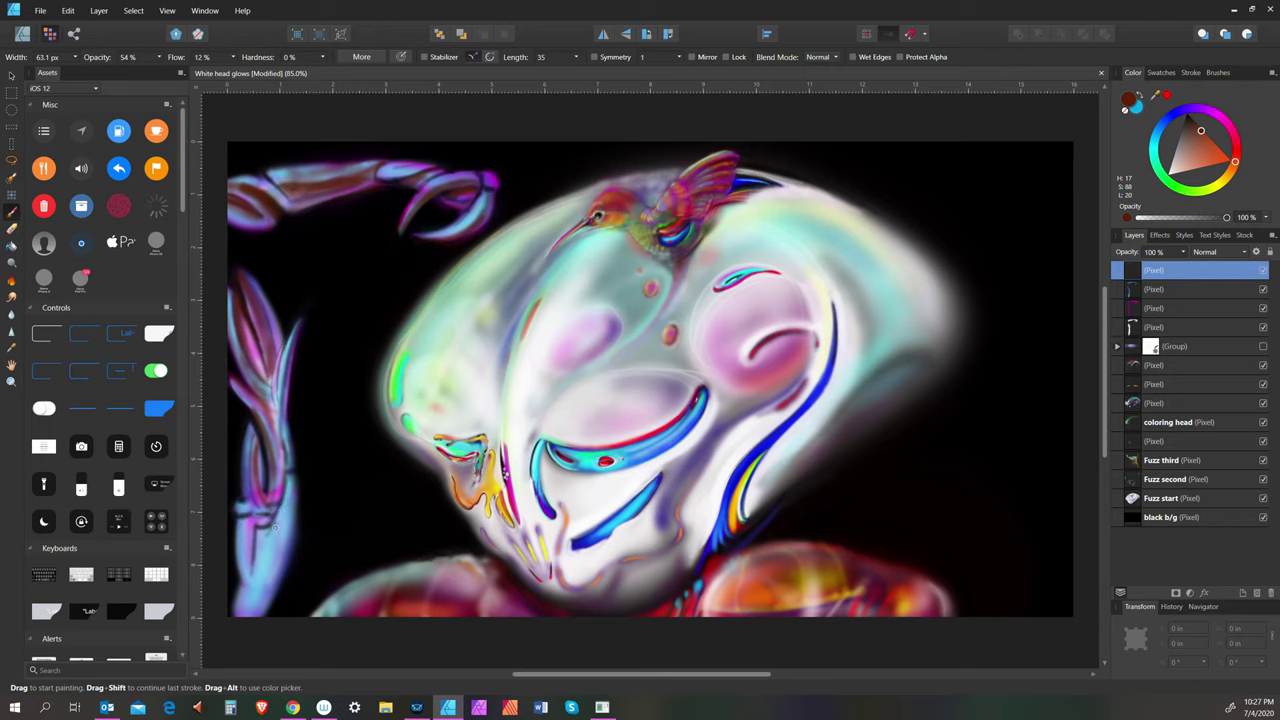
pyautogui.moveTo(258, 545)
pyautogui.mouseDown()
pyautogui.moveTo(252, 532)
pyautogui.moveTo(250, 600)
pyautogui.moveTo(252, 540)
pyautogui.moveTo(262, 545)
pyautogui.moveTo(241, 616)
pyautogui.mouseUp()
pyautogui.press(']')
pyautogui.press(']')
pyautogui.press(']')
pyautogui.press(']')
pyautogui.press(']')
pyautogui.press(']')
pyautogui.press(']')
pyautogui.press(']')
pyautogui.press(']')
pyautogui.press(']')
pyautogui.press(']')
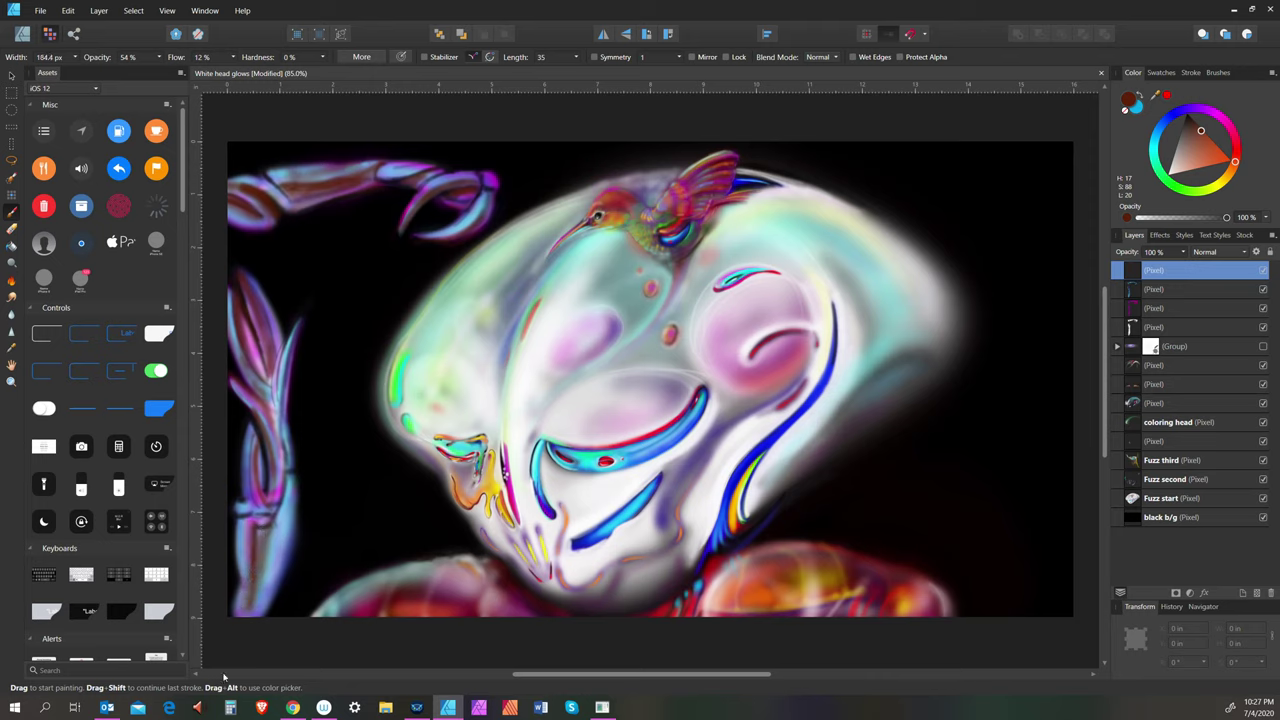
pyautogui.press('[')
pyautogui.click(40, 10)
pyautogui.click(57, 68)
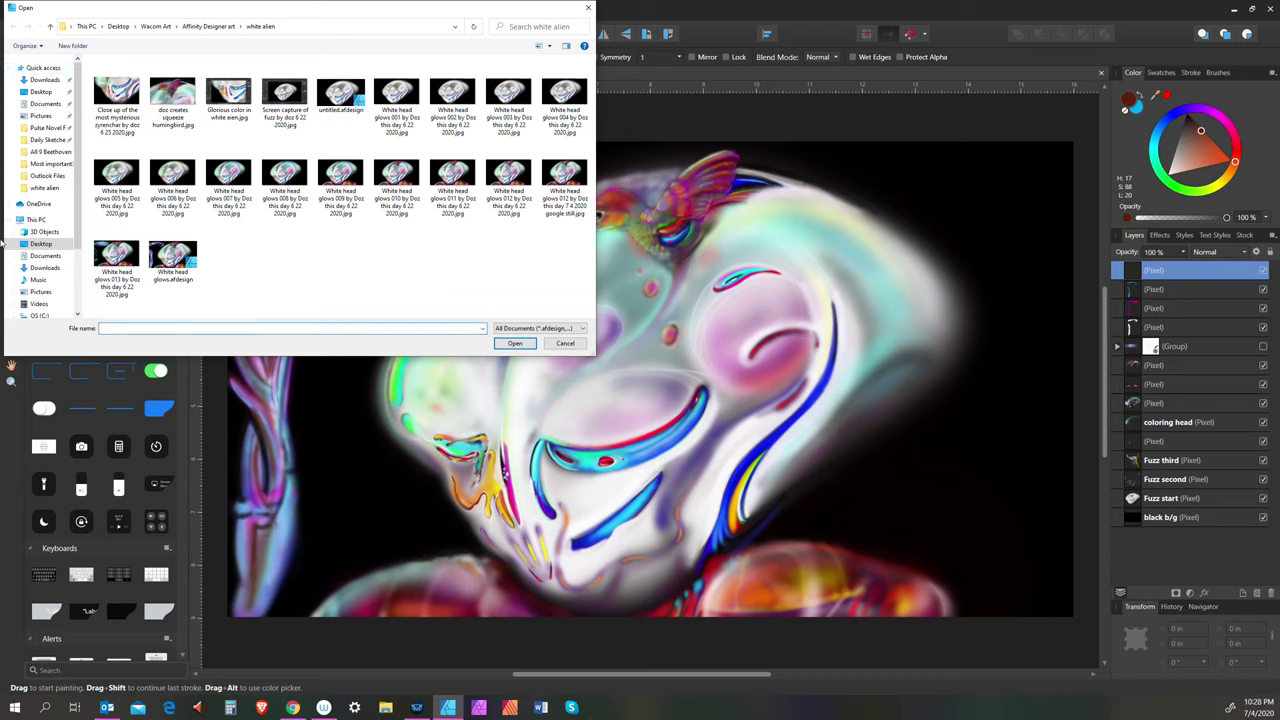
pyautogui.click(589, 7)
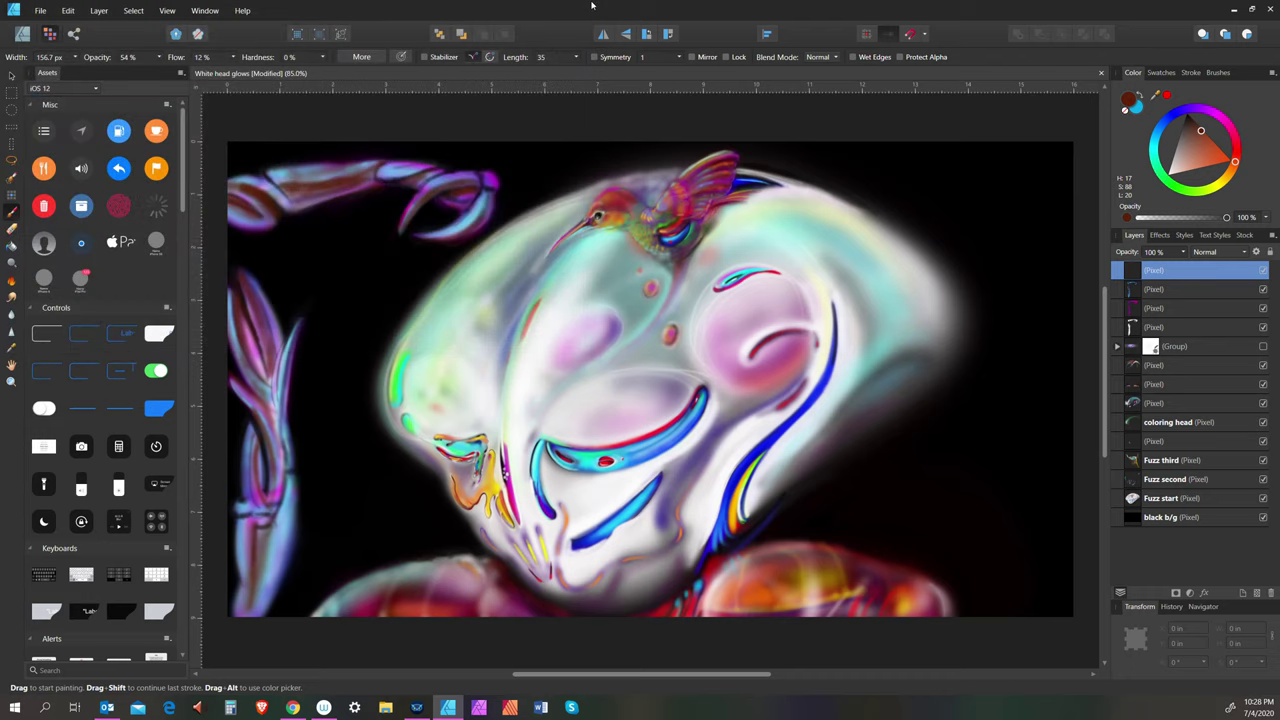
# Export the whole document as a best-quality JPEG at 1000 px wide
pyautogui.click(42, 14)
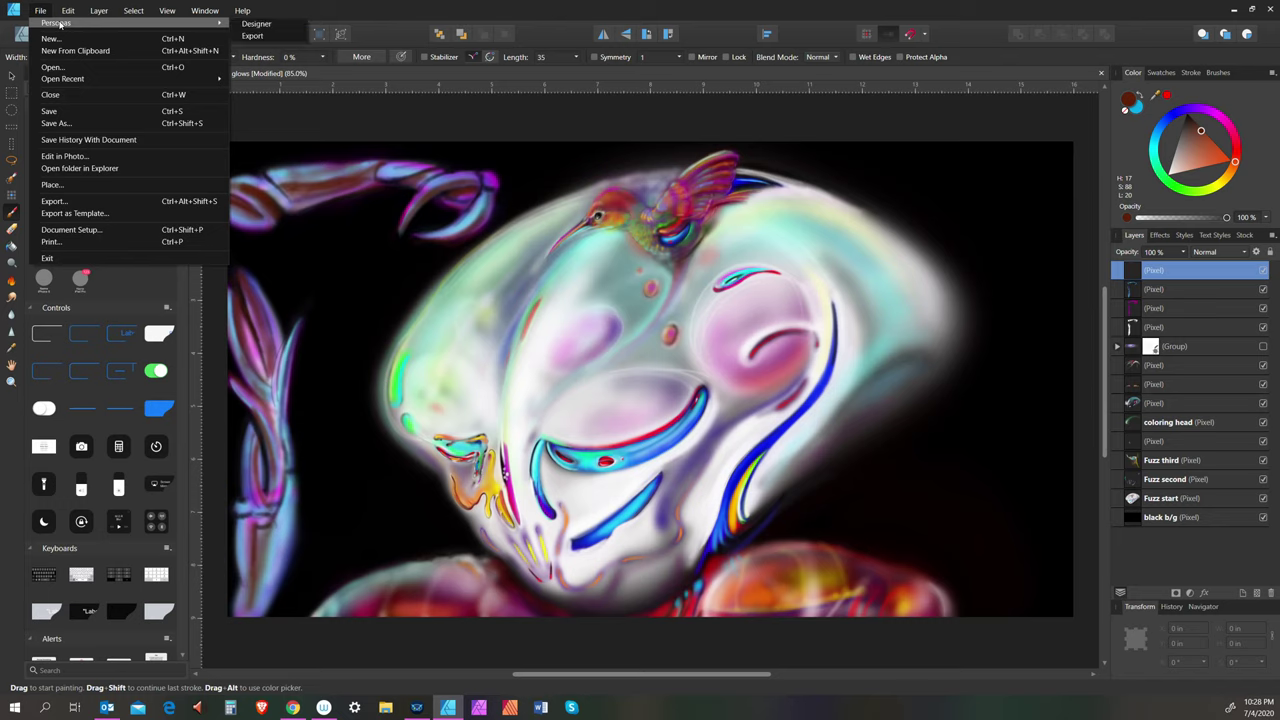
pyautogui.click(56, 201)
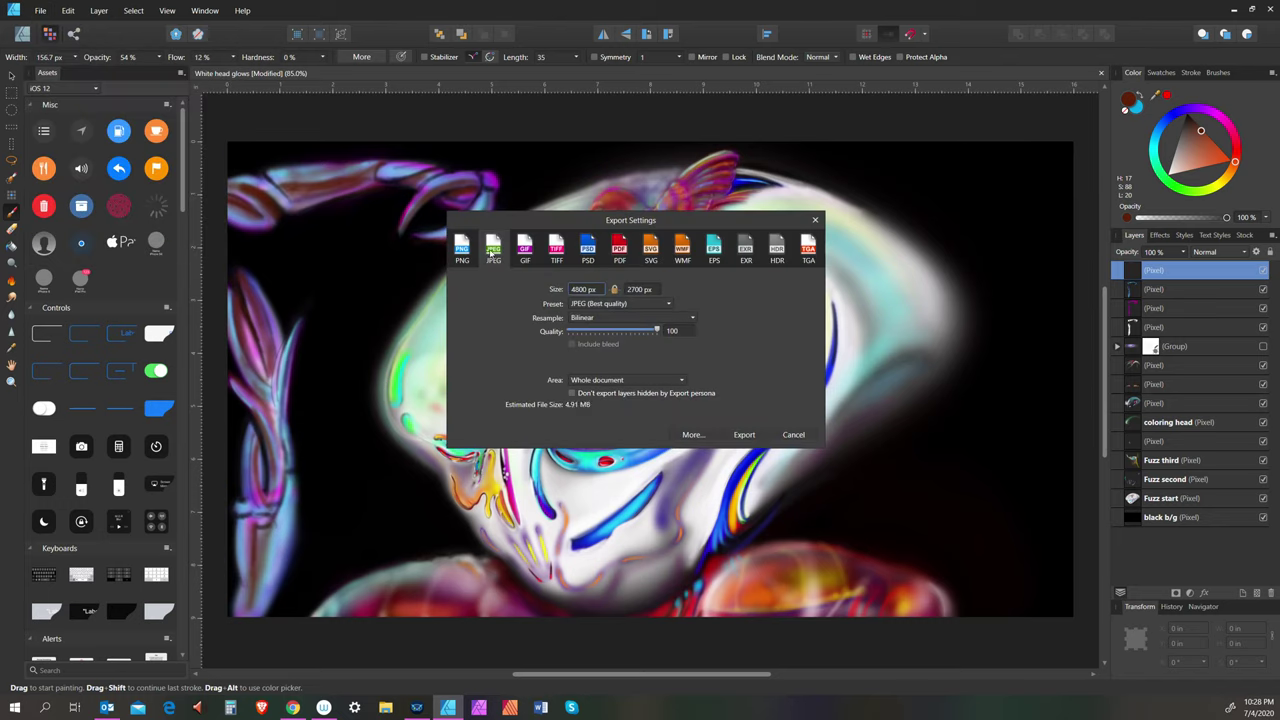
pyautogui.click(587, 289)
pyautogui.write('1000')
pyautogui.click(646, 290)
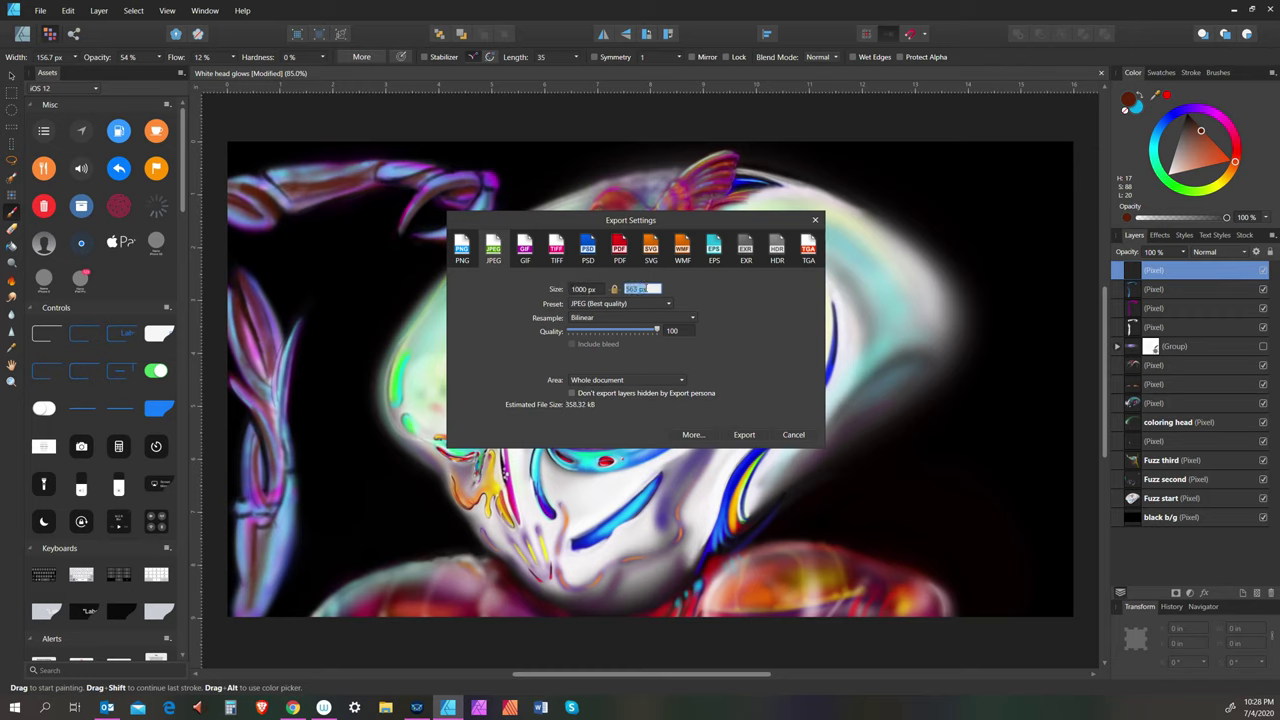
pyautogui.click(744, 436)
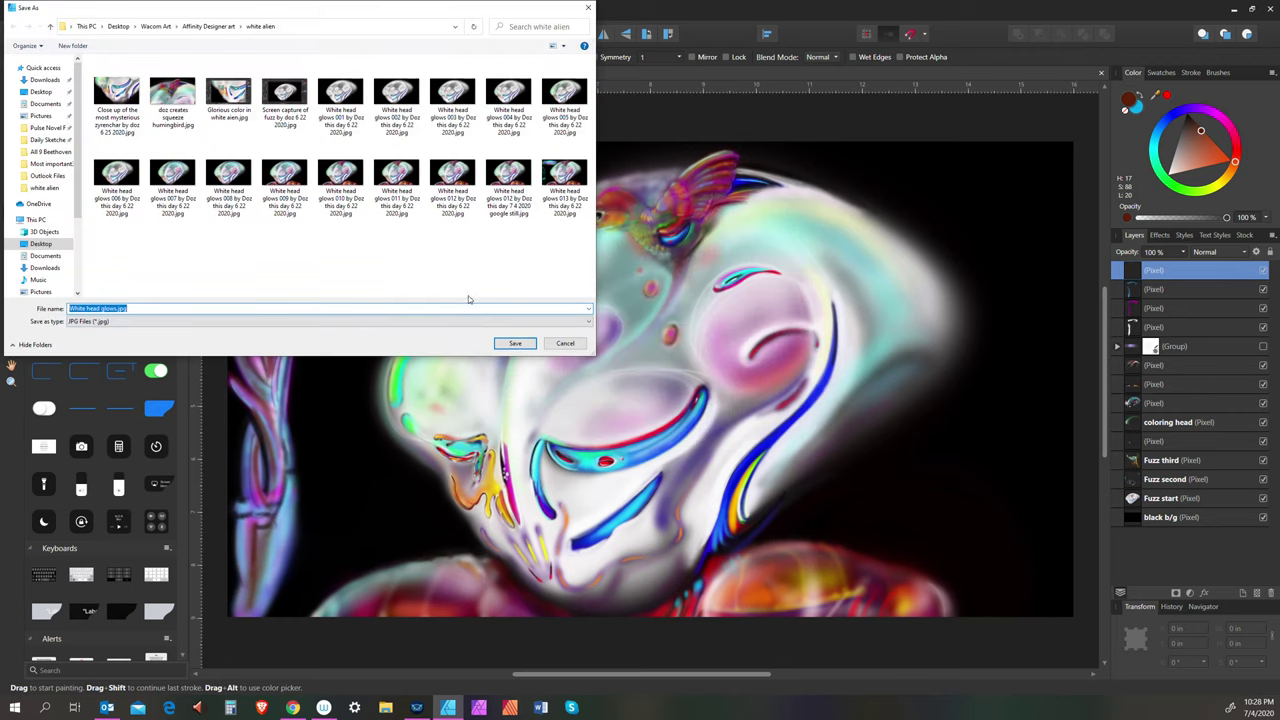
# Base the export's file name on the existing 013 image, changing the number to 014 and the date to 7 4, and save it
pyautogui.click(558, 200)
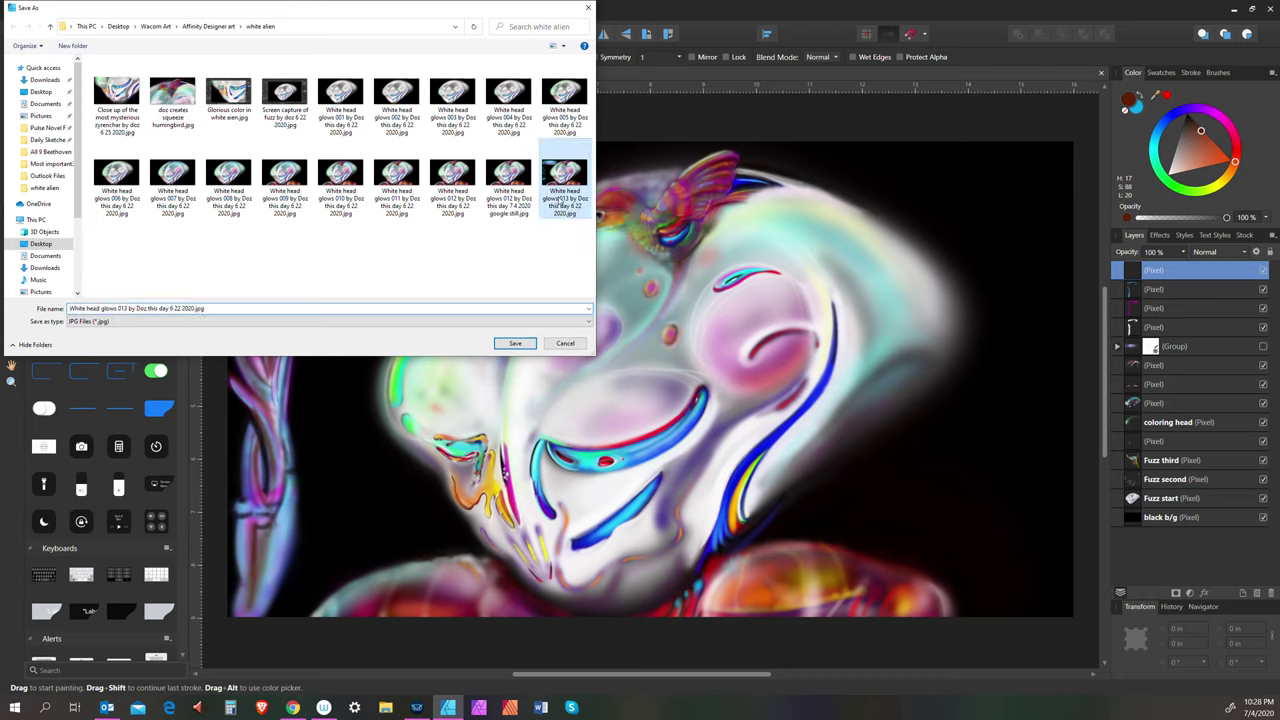
pyautogui.click(127, 308)
pyautogui.click(127, 308)
pyautogui.click(127, 308)
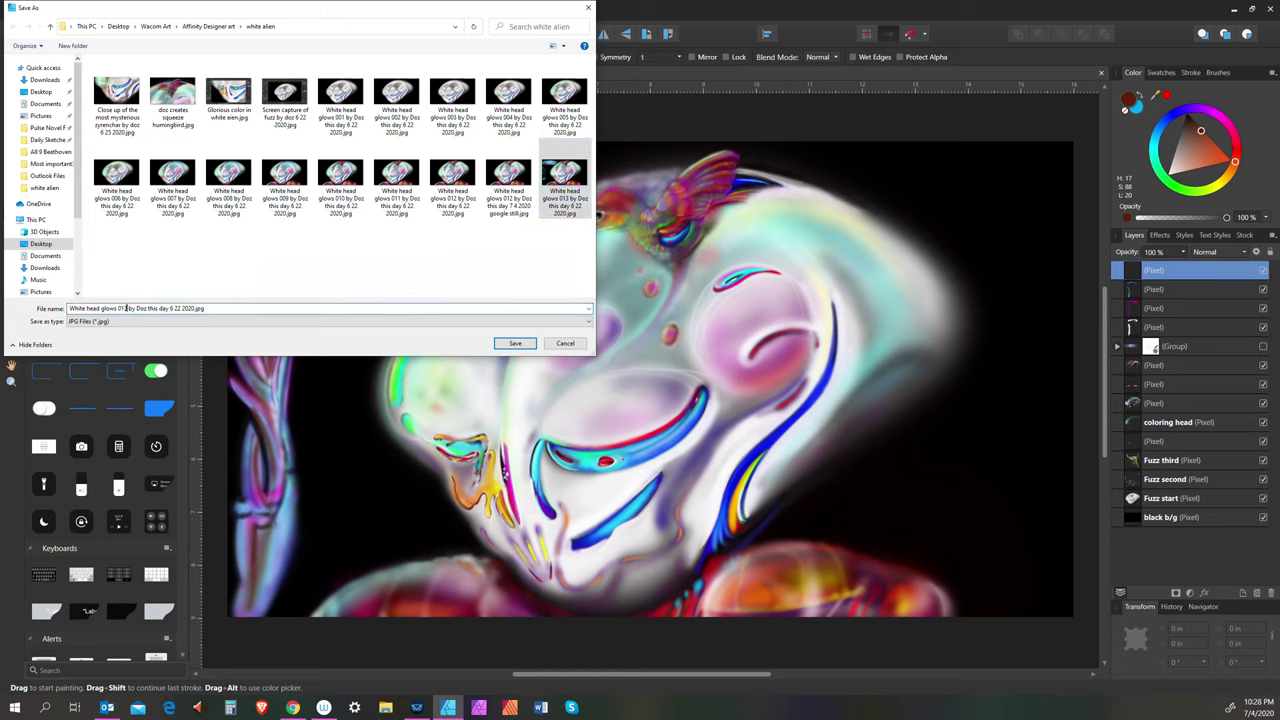
pyautogui.press('BackSpace')
pyautogui.write('4')
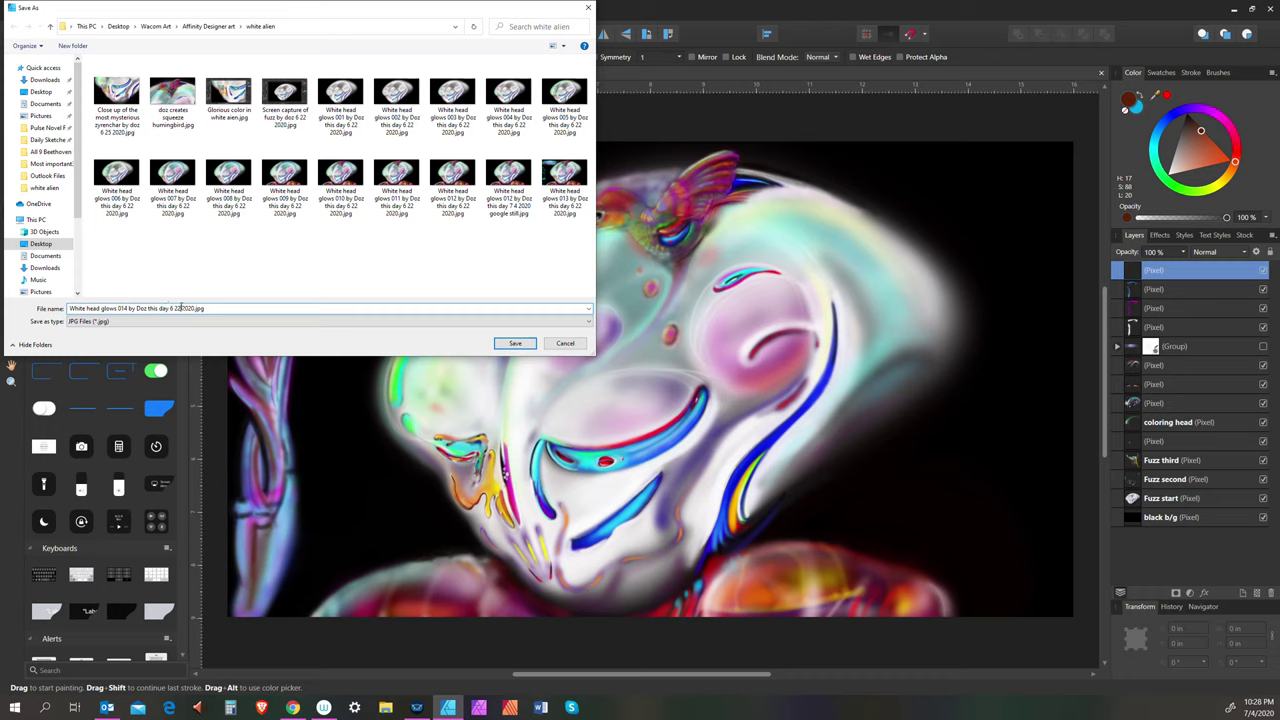
pyautogui.moveTo(180, 308); pyautogui.dragTo(168, 308)
pyautogui.write('7')
pyautogui.write('4')
pyautogui.click(508, 343)
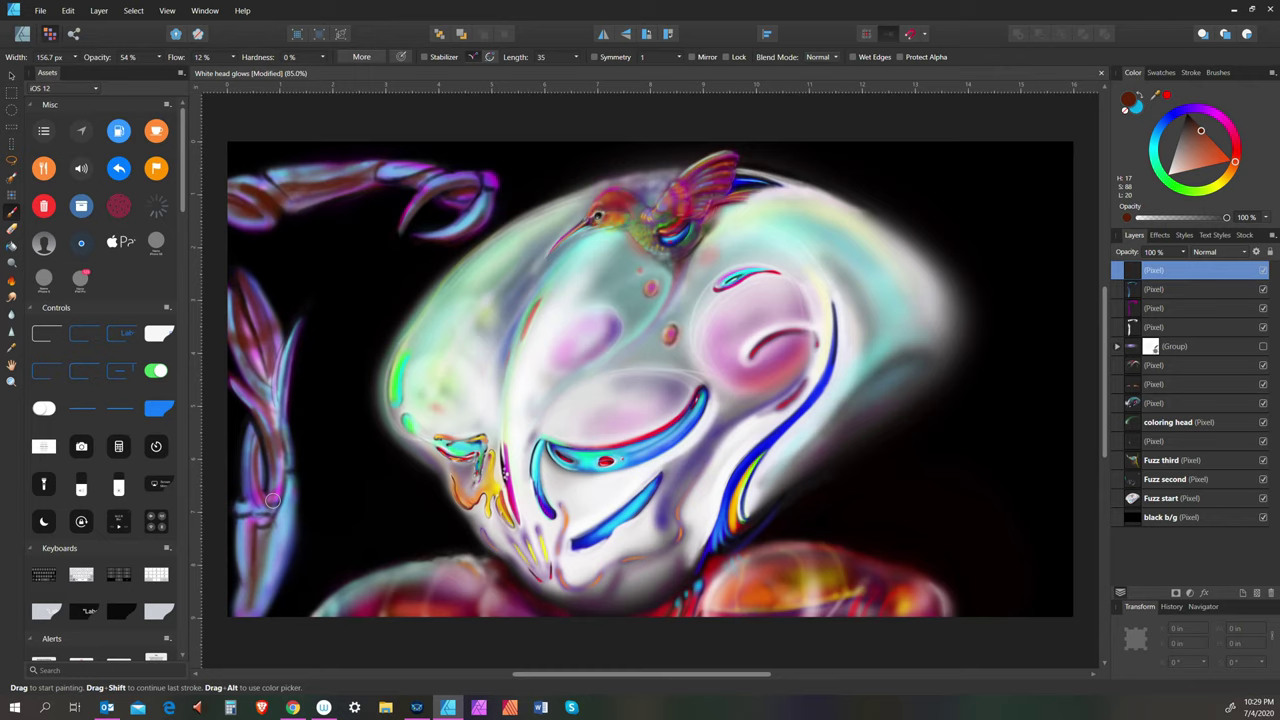
# Darken the brush's brown to lightness 15 and shade the upper arm's short segment behind the claw with a brush of about 82 px
pyautogui.press('[')
pyautogui.press(']')
pyautogui.press(']')
pyautogui.press(']')
pyautogui.press(']')
pyautogui.moveTo(1206, 144); pyautogui.dragTo(1221, 120)
pyautogui.press('[')
pyautogui.press('[')
pyautogui.press('[')
pyautogui.press('[')
pyautogui.press('[')
pyautogui.press(']')
pyautogui.press(']')
pyautogui.press(']')
pyautogui.press(']')
pyautogui.press('[')
pyautogui.press('[')
pyautogui.press('[')
pyautogui.moveTo(476, 162); pyautogui.dragTo(429, 172)
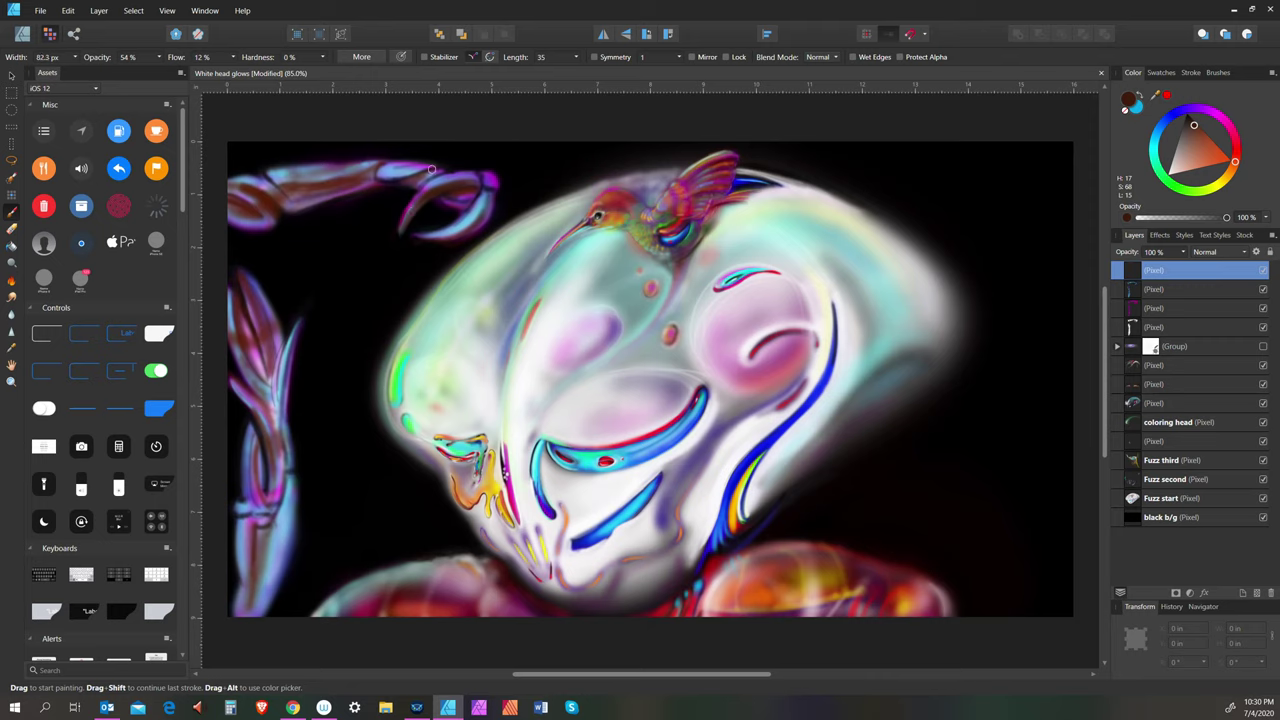
# Deepen the shading on the lower arm's pincer base and wrist in dark brown, varying the brush between about 105 and 149 px
pyautogui.press(']')
pyautogui.press(']')
pyautogui.press(']')
pyautogui.press('[')
pyautogui.press('[')
pyautogui.press('[')
pyautogui.press('[')
pyautogui.press('[')
pyautogui.press('[')
pyautogui.press(']')
pyautogui.press(']')
pyautogui.press(']')
pyautogui.press(']')
pyautogui.press(']')
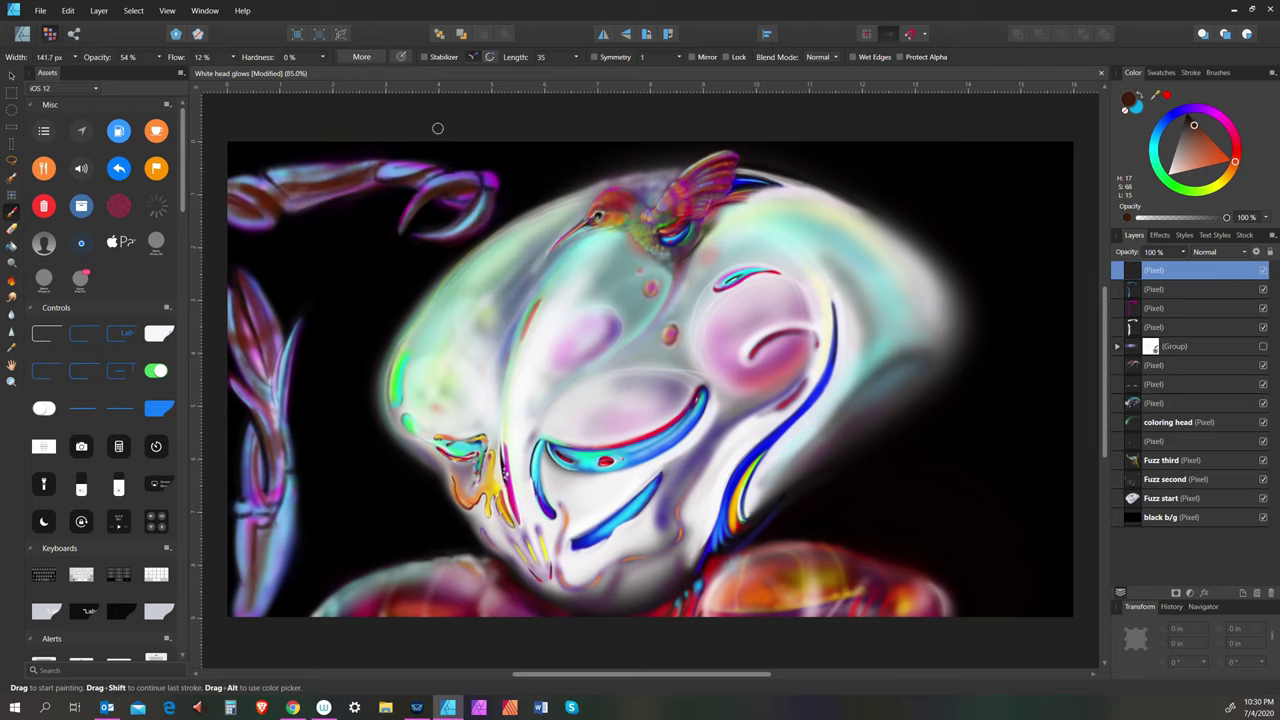
pyautogui.press('[')
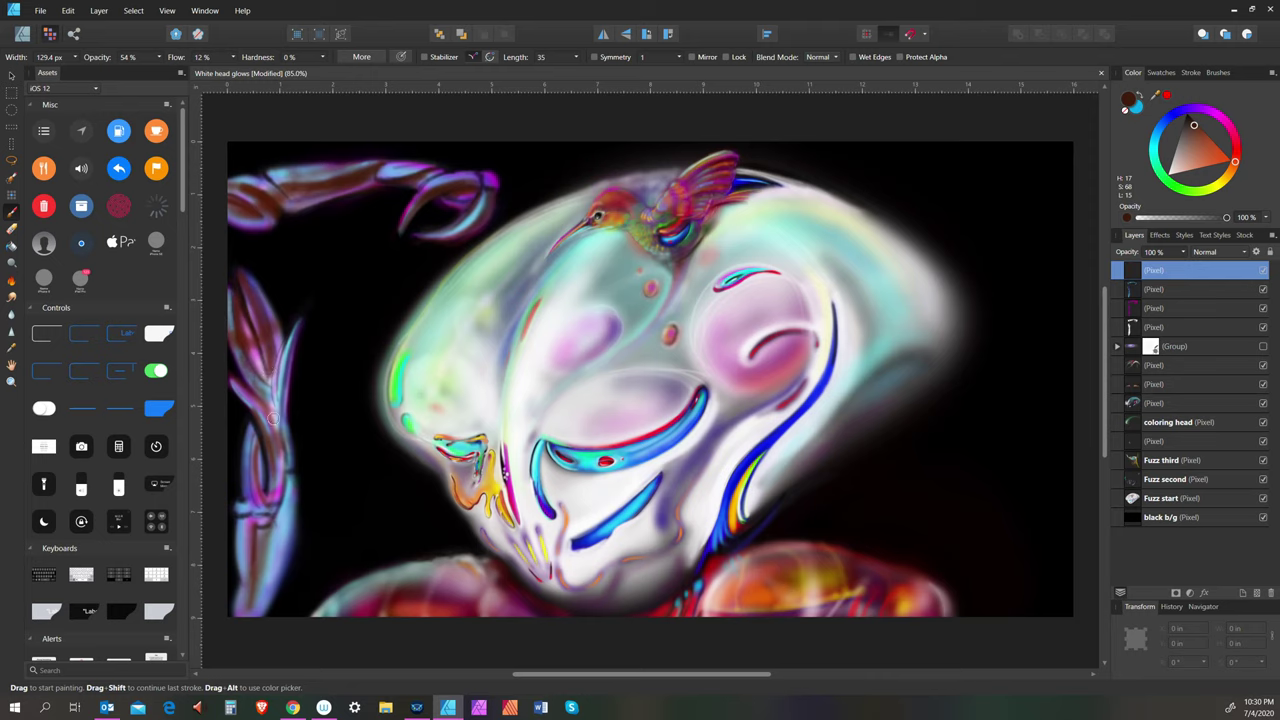
pyautogui.press(']')
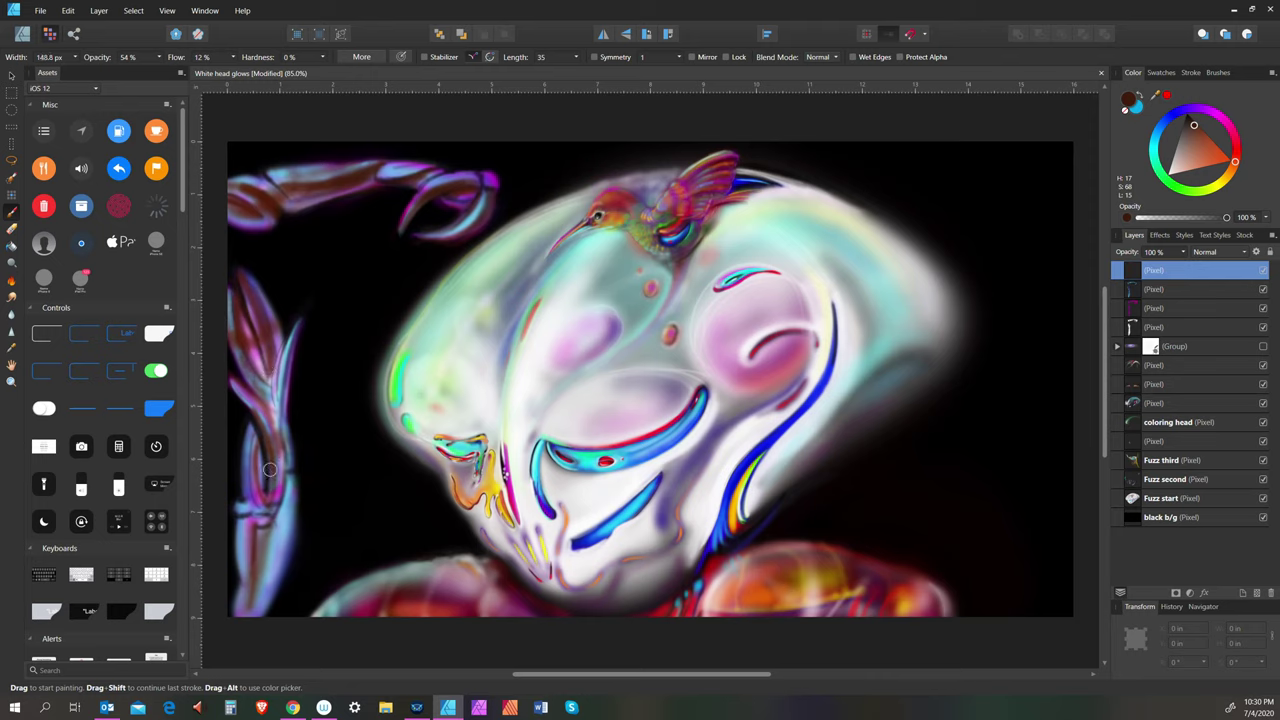
pyautogui.press('[')
pyautogui.press('[')
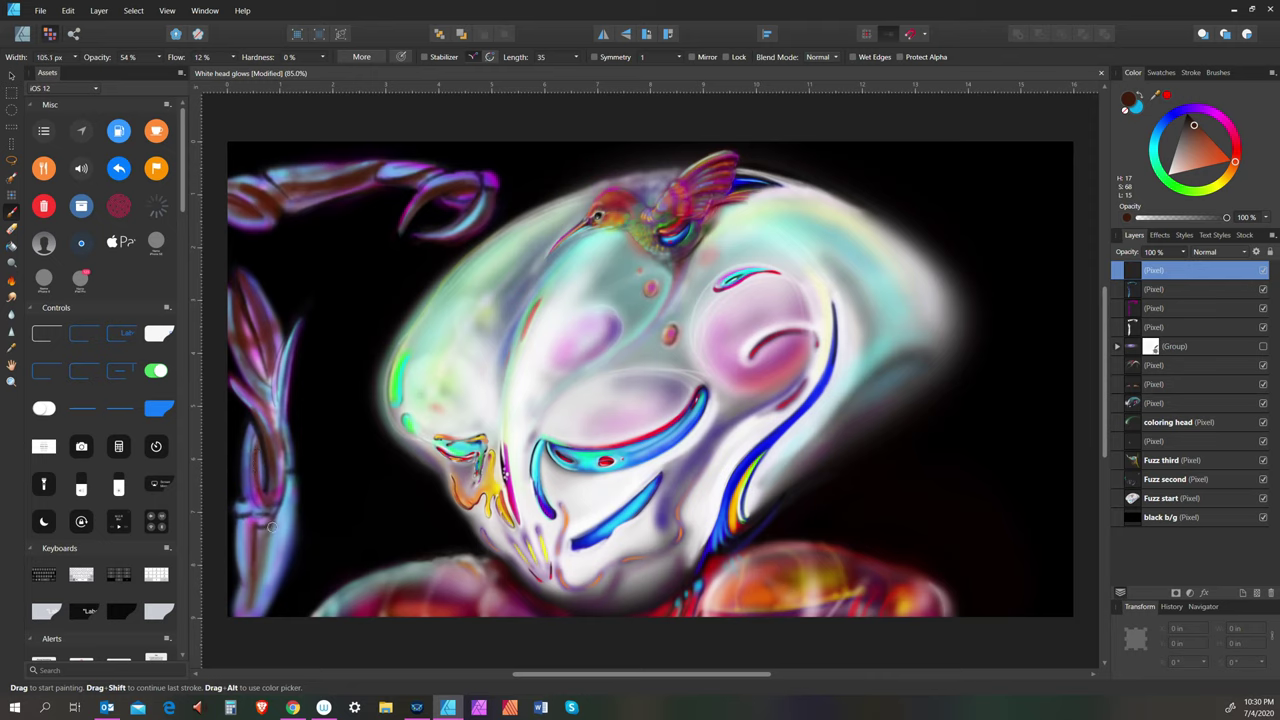
# Carry the dark-brown shading down the lower forearm to the canvas edge, enlarging the brush to about 202 px
pyautogui.press(']')
pyautogui.press(']')
pyautogui.press(']')
pyautogui.press(']')
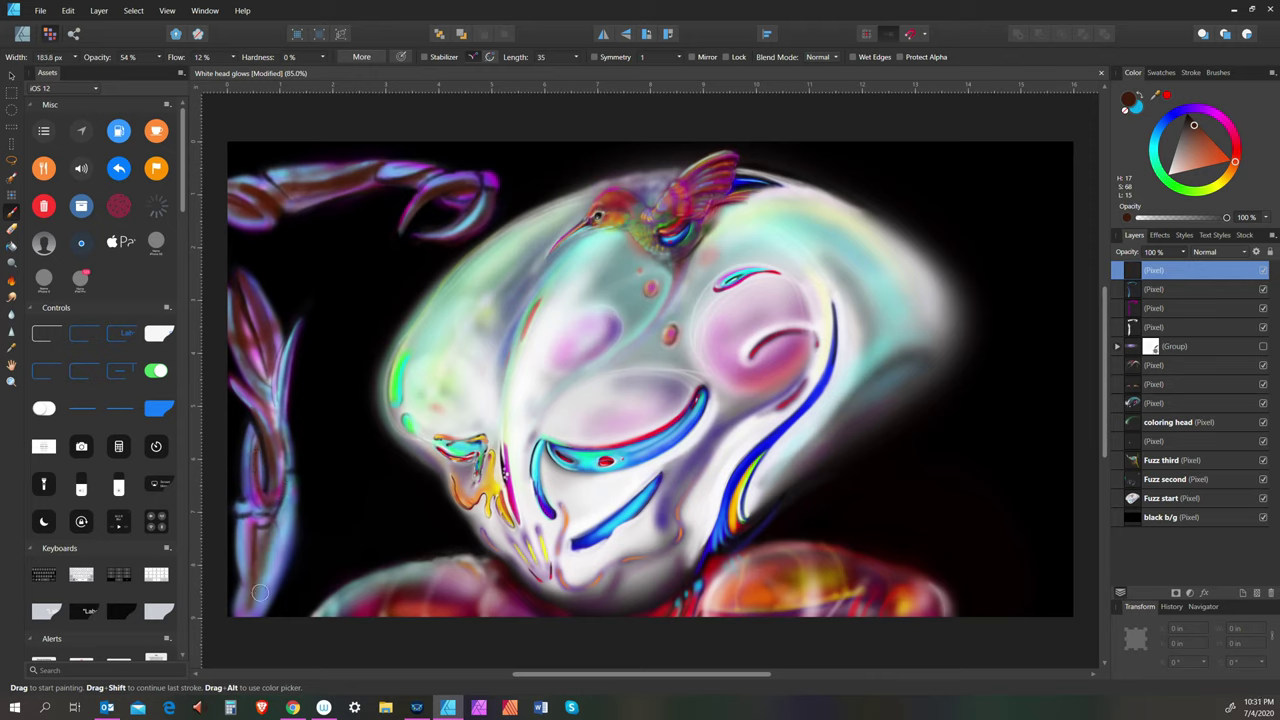
pyautogui.press(']')
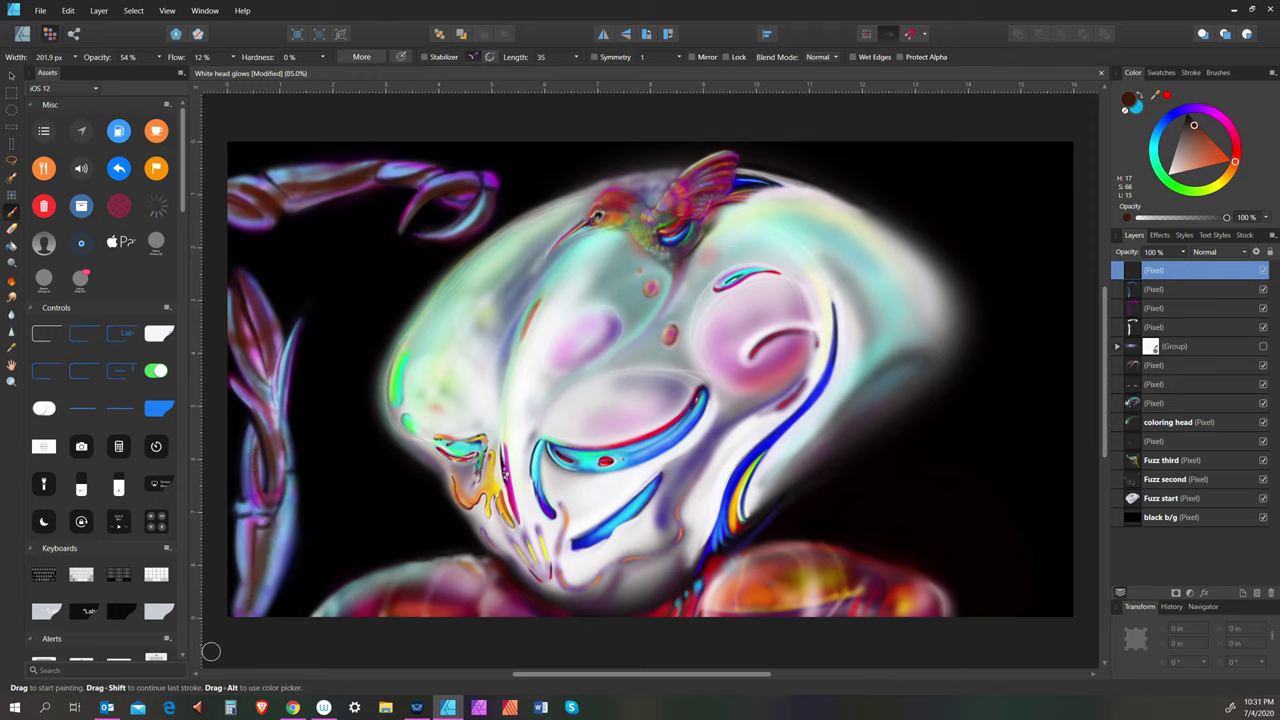
# Enlarge the brush to about 233 px and save the document
pyautogui.press('[')
pyautogui.press('[')
pyautogui.press(']')
pyautogui.press(']')
pyautogui.press(']')
pyautogui.press(']')
pyautogui.press('[')
pyautogui.press('[')
pyautogui.click(40, 10)
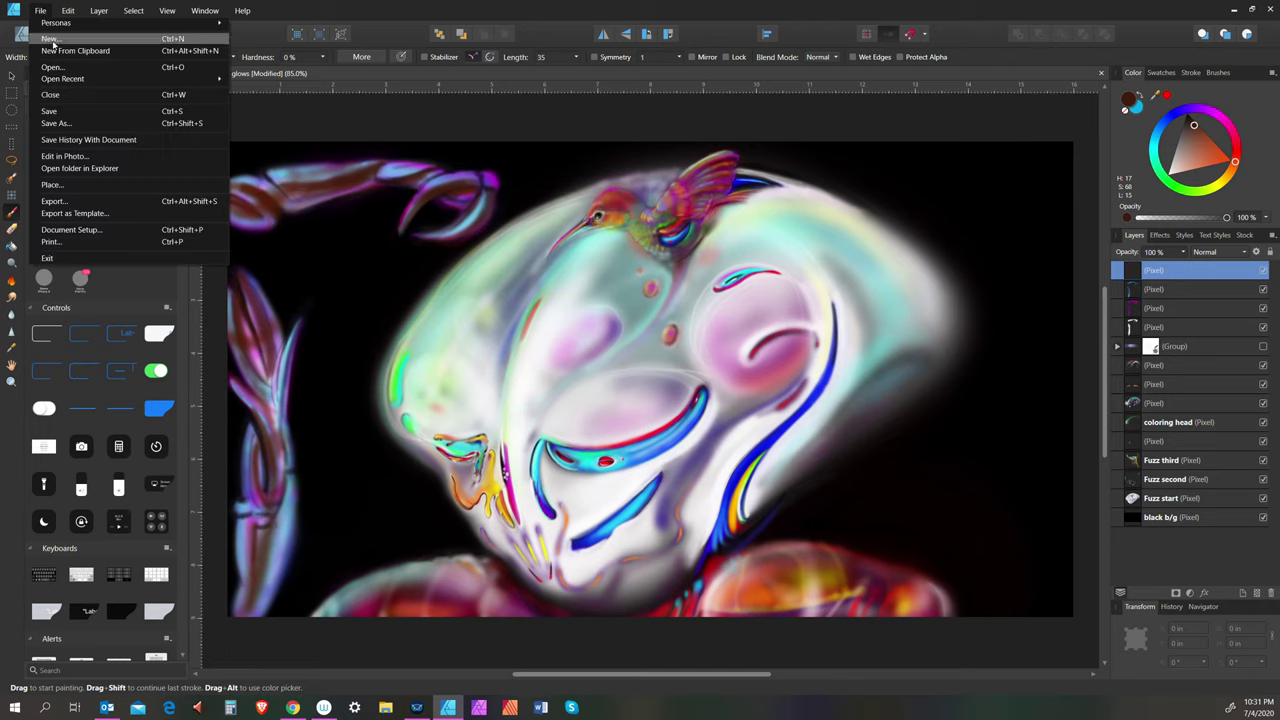
pyautogui.click(59, 113)
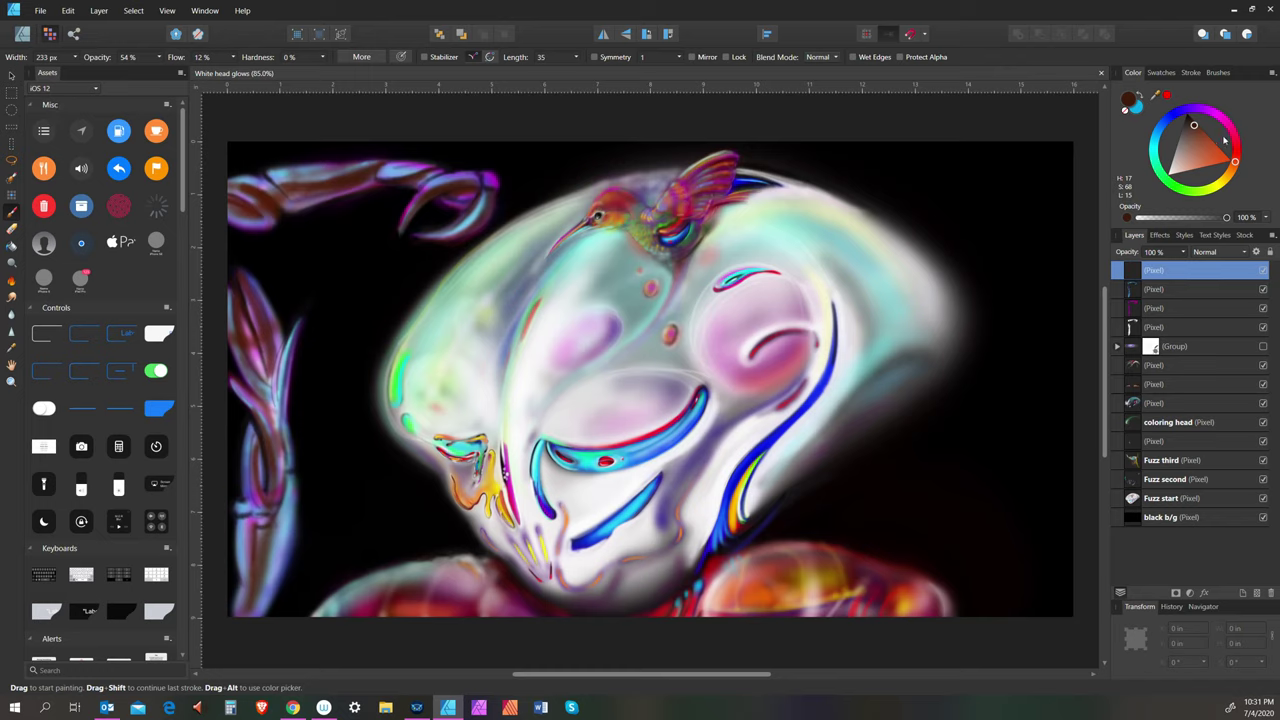
# Dab a near-white highlight (lightness 97) on the upper claw's knuckle, reduce the brush to about 38 px, and save the document
pyautogui.click(1172, 172)
pyautogui.press('[')
pyautogui.press('[')
pyautogui.press('[')
pyautogui.press('[')
pyautogui.press('[')
pyautogui.press('[')
pyautogui.press('[')
pyautogui.click(485, 176)
pyautogui.press('[')
pyautogui.press('[')
pyautogui.press('[')
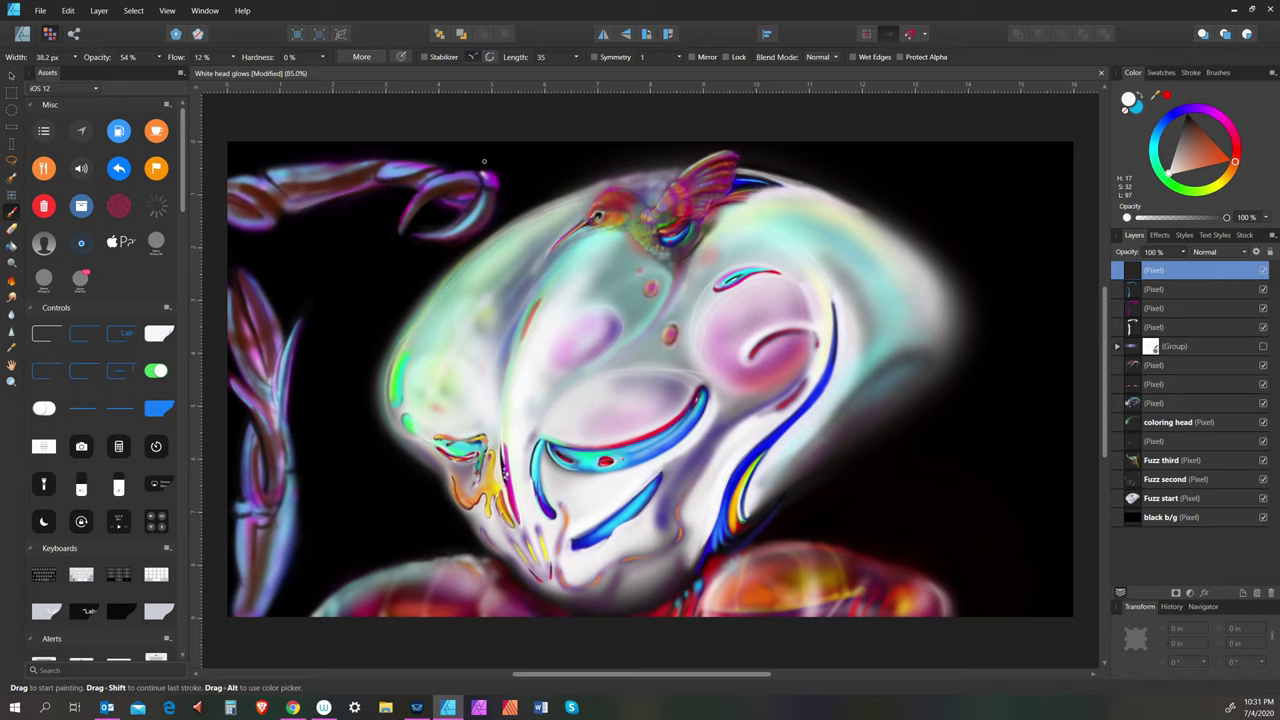
pyautogui.click(40, 11)
pyautogui.click(57, 112)
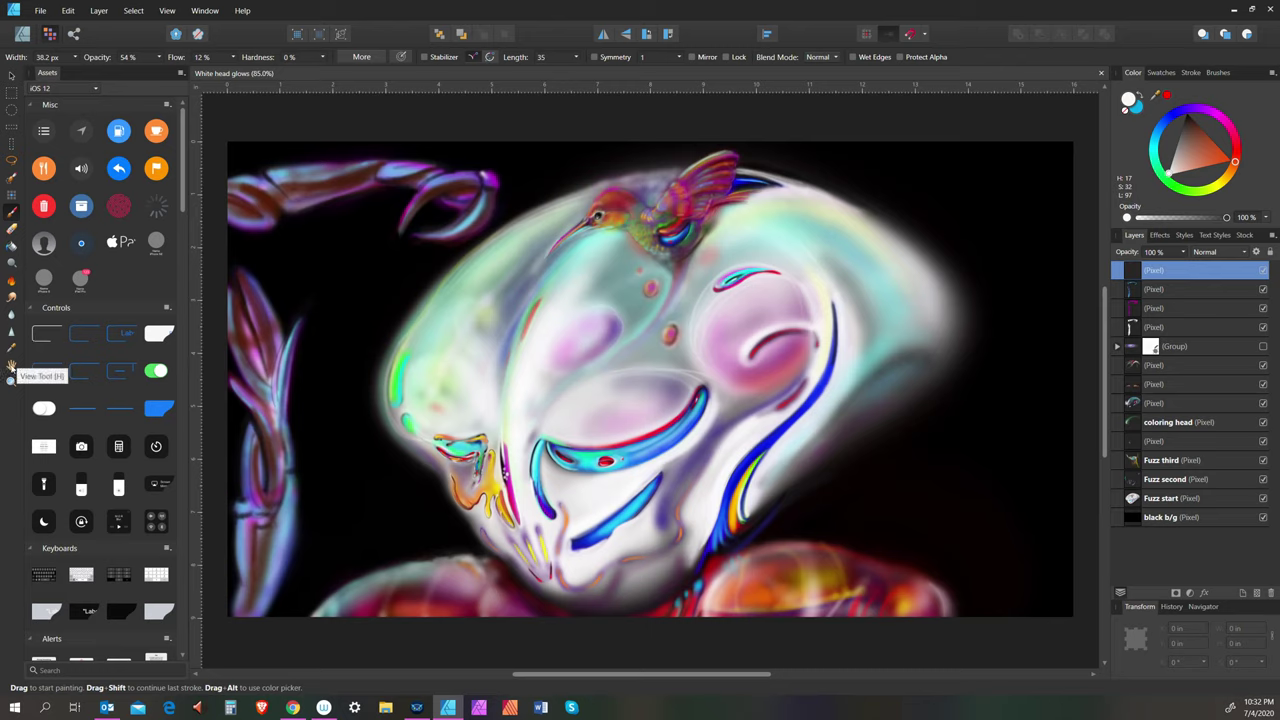
# Paint a fine near-white highlight from the upper claw's knuckle down along the dark joint line
pyautogui.click(12, 366)
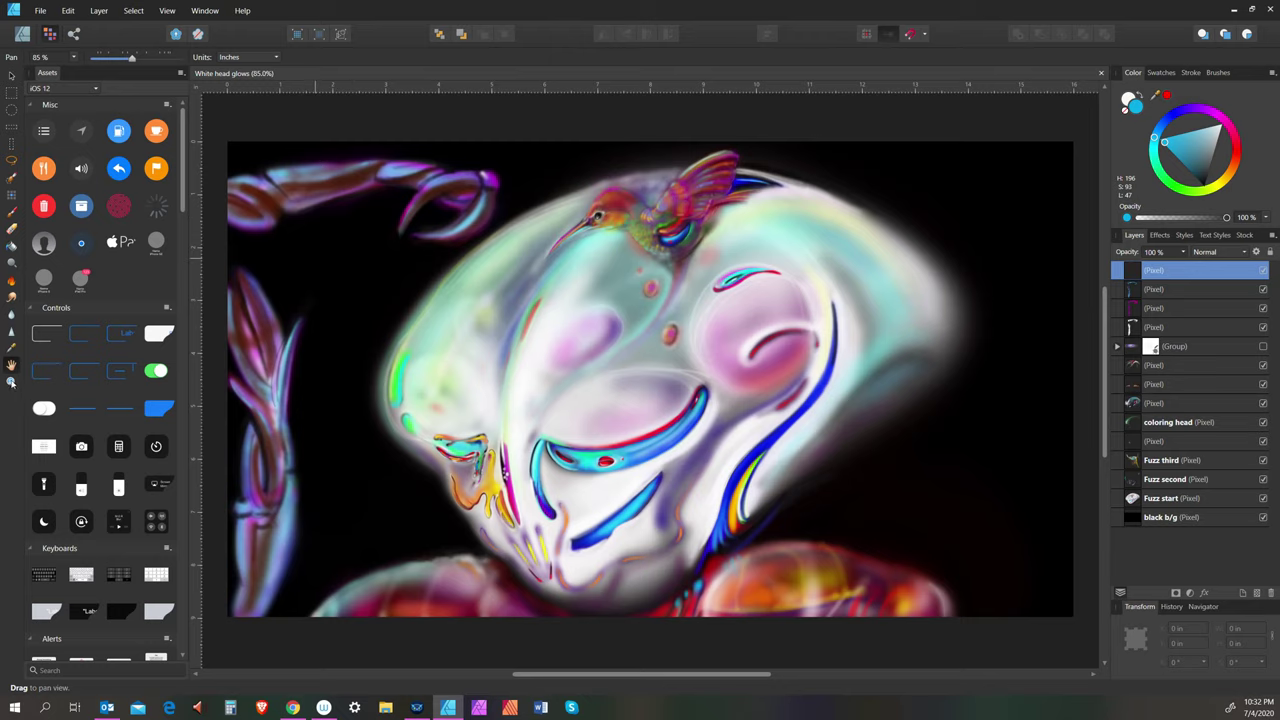
pyautogui.press('z')
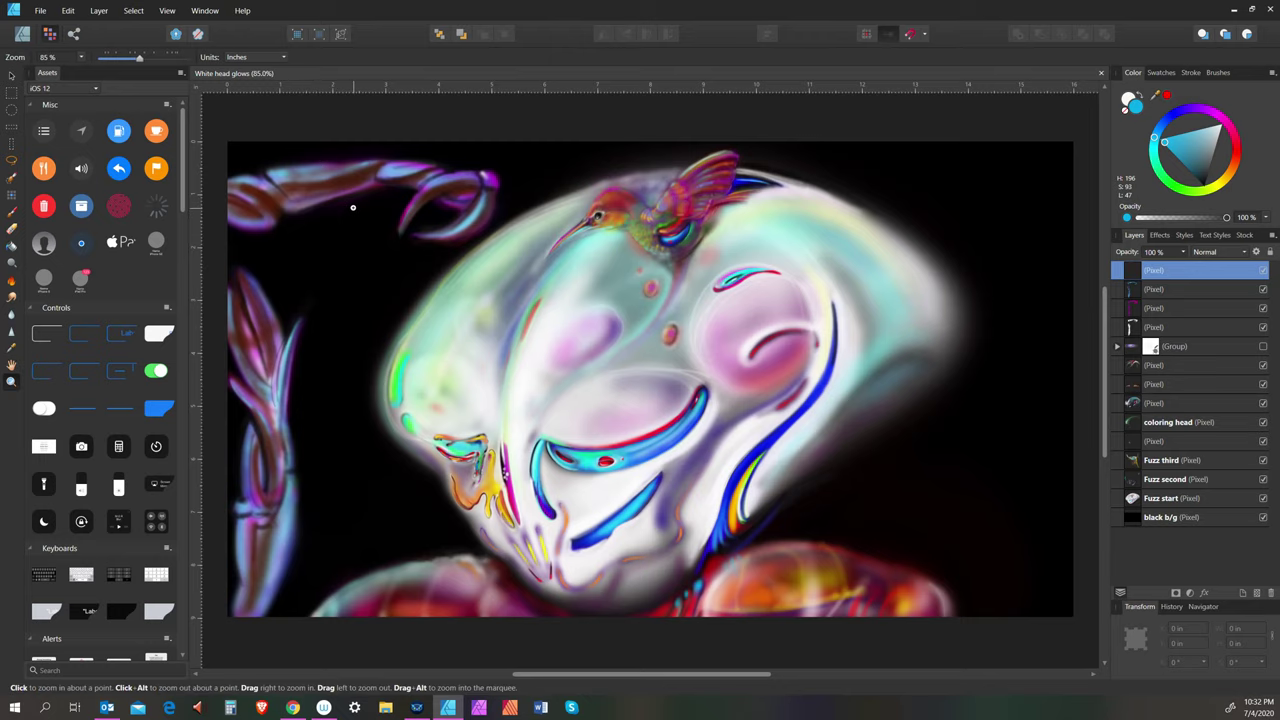
pyautogui.scroll(5, 352, 207)
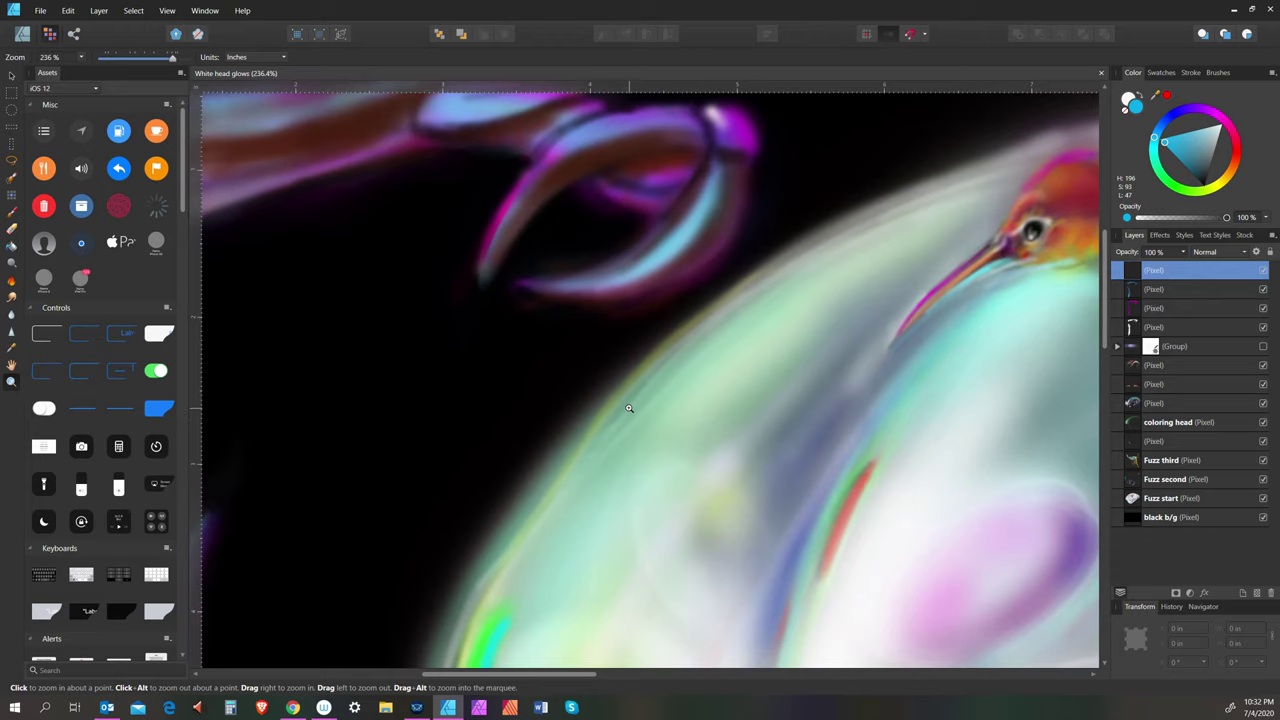
pyautogui.scroll(2, 636, 327)
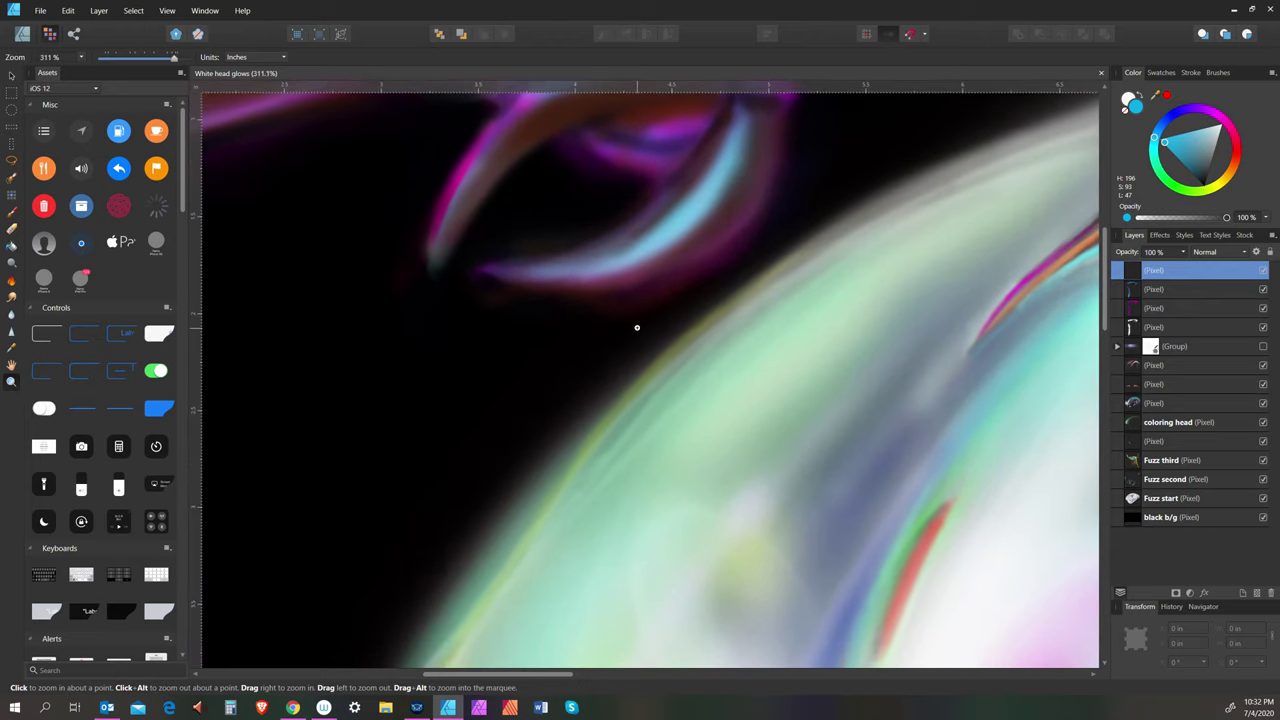
pyautogui.scroll(4, 636, 327)
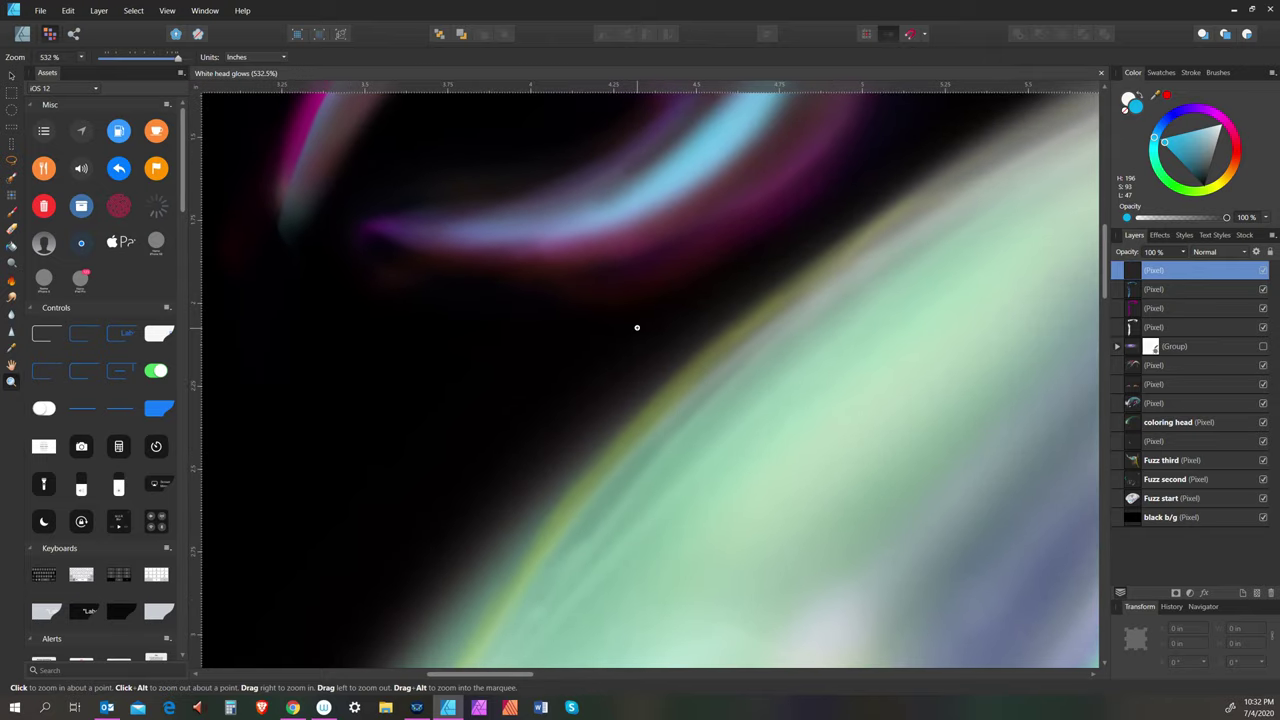
pyautogui.scroll(-2, 636, 327)
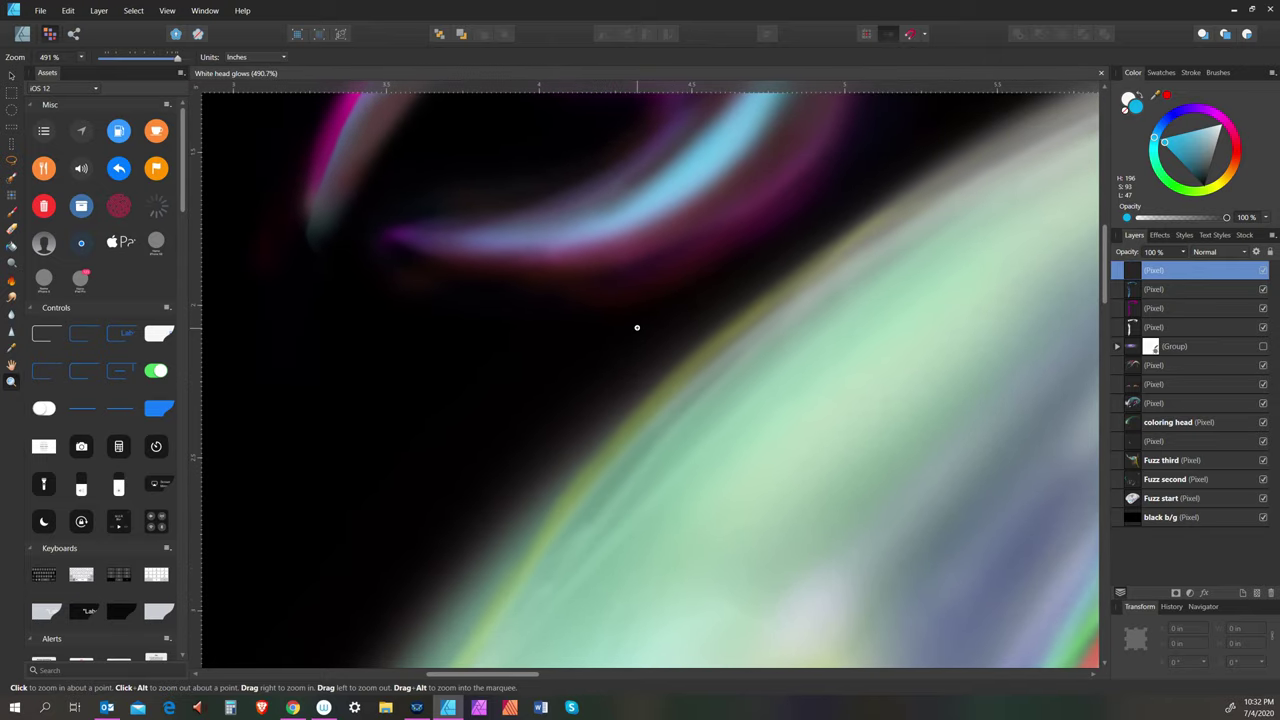
pyautogui.scroll(1, 603, 332)
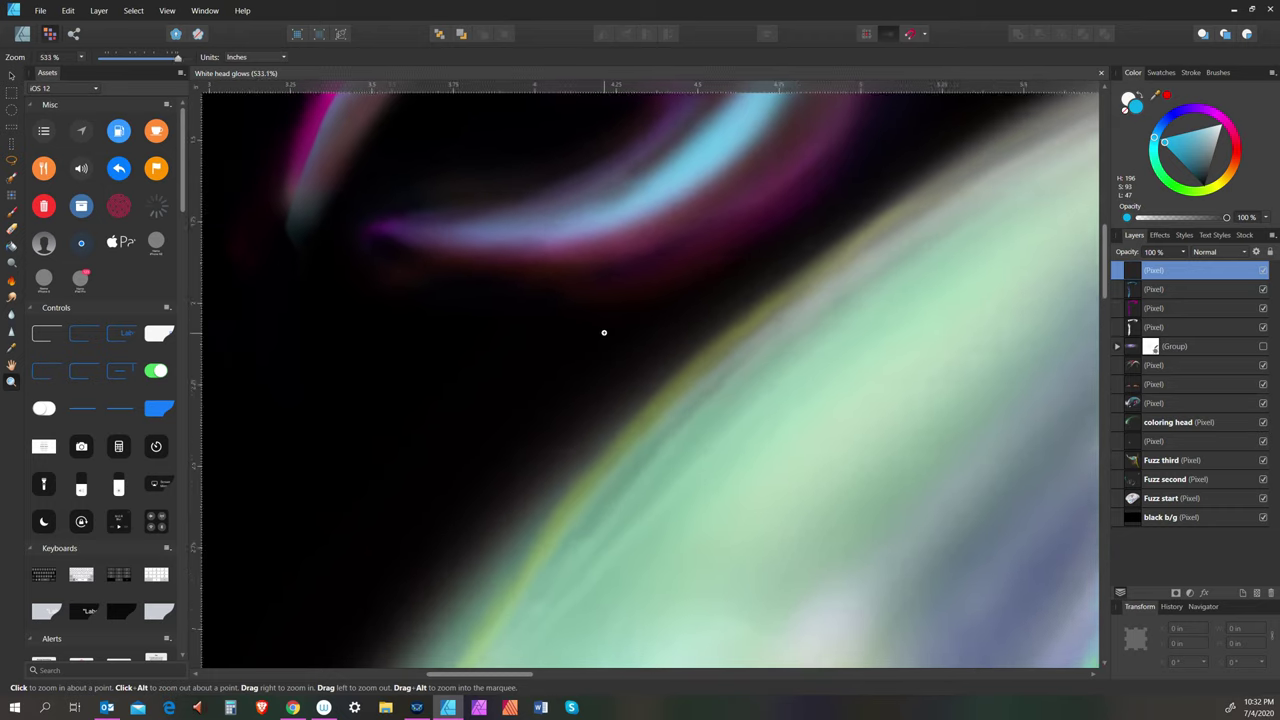
pyautogui.scroll(1, 603, 332)
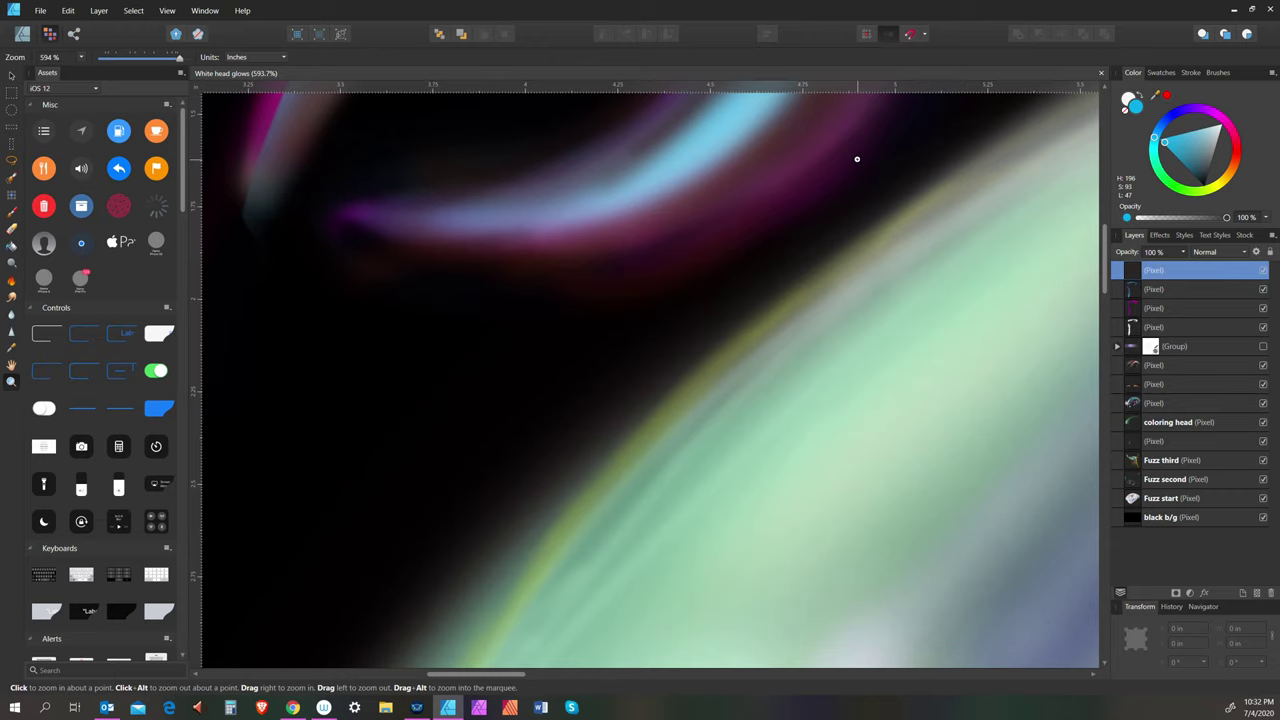
pyautogui.keyDown('alt'); pyautogui.click(799, 451); pyautogui.keyUp('alt')
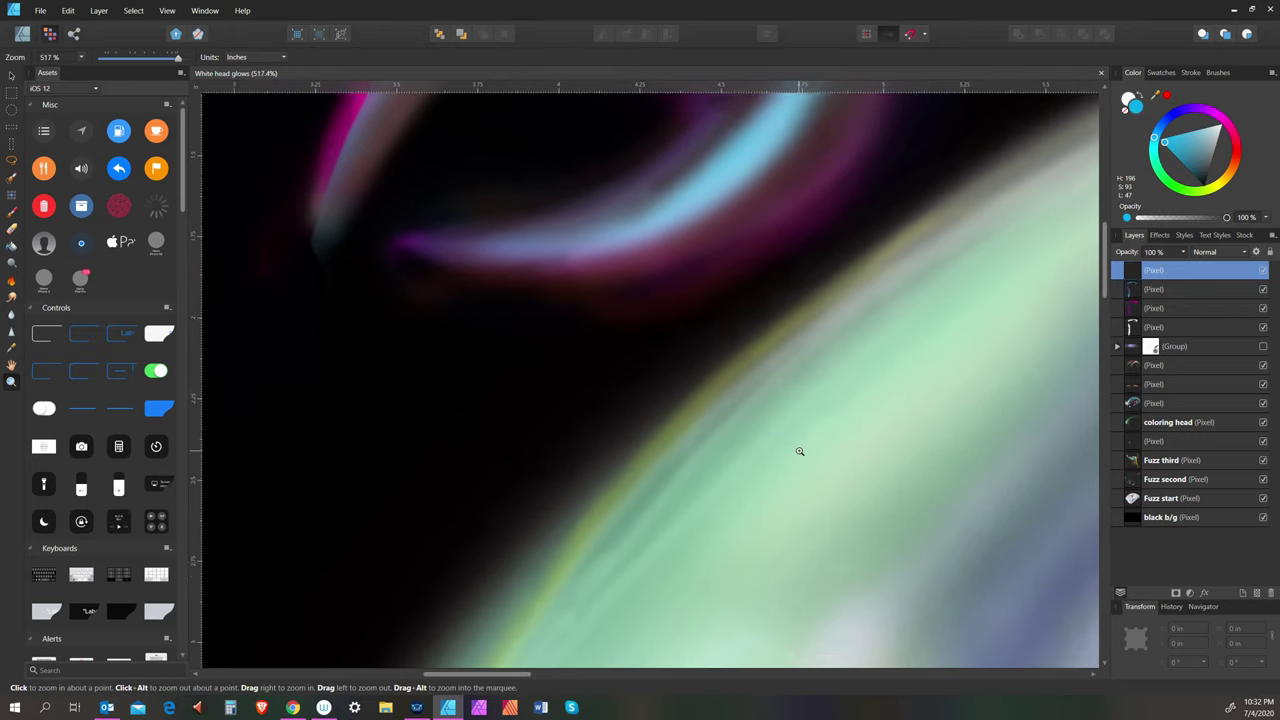
pyautogui.keyDown('alt'); pyautogui.click(799, 451); pyautogui.keyUp('alt')
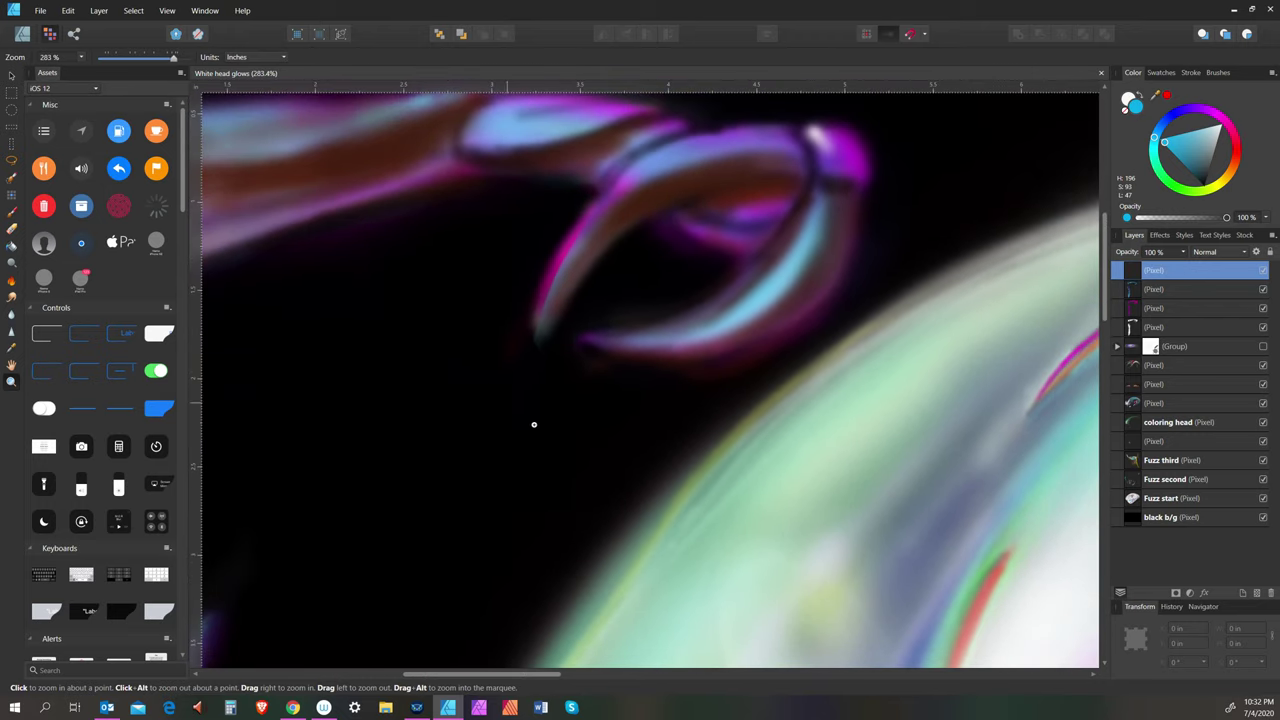
pyautogui.keyDown('alt'); pyautogui.click(527, 420); pyautogui.keyUp('alt')
pyautogui.moveTo(527, 420); pyautogui.dragTo(443, 409)
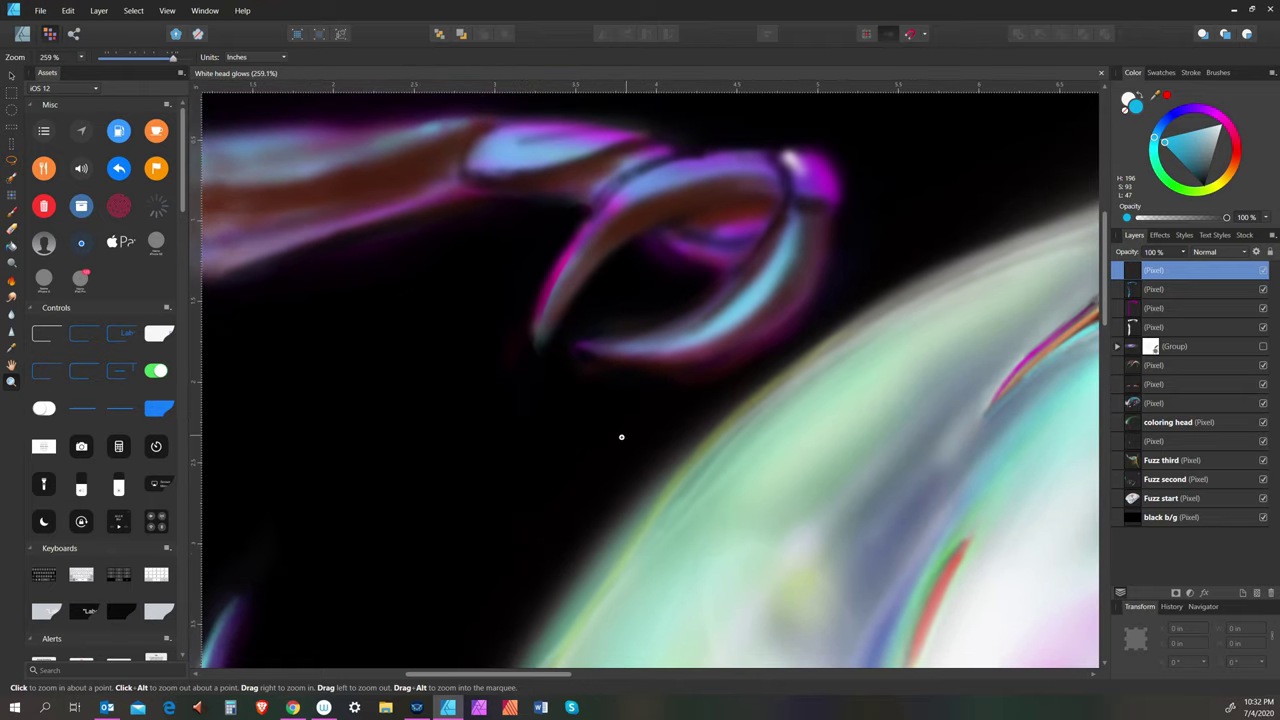
pyautogui.moveTo(621, 437); pyautogui.dragTo(513, 400)
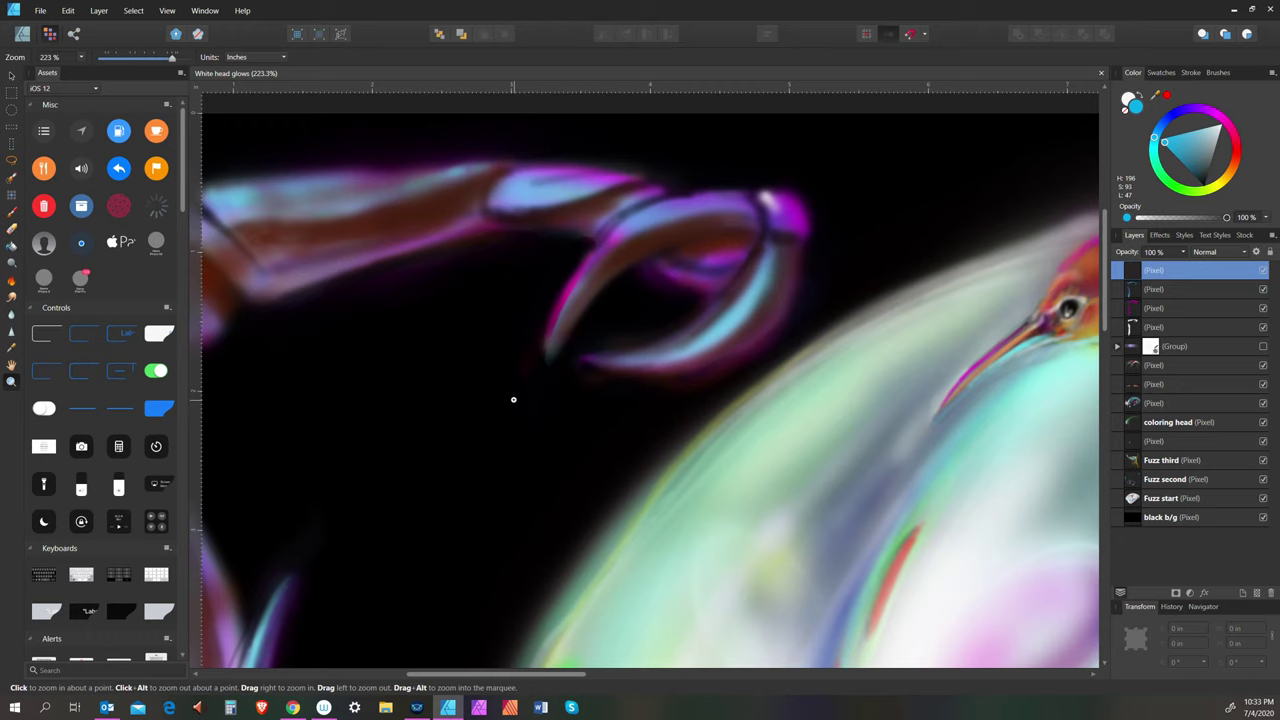
pyautogui.click(1220, 127)
pyautogui.click(12, 213)
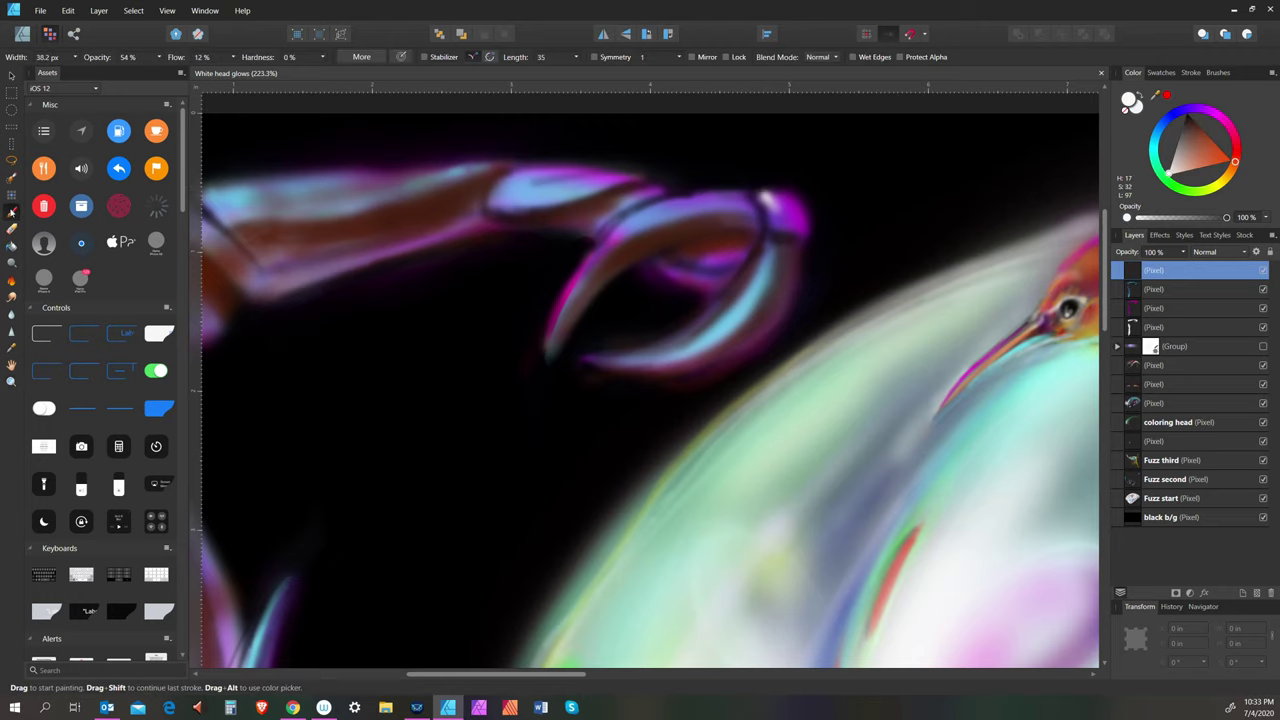
pyautogui.press('[')
pyautogui.press('[')
pyautogui.press('[')
pyautogui.press('[')
pyautogui.press('[')
pyautogui.click(762, 195)
pyautogui.moveTo(762, 195); pyautogui.dragTo(765, 238)
# Reinforce the lower part of the near-white joint highlight beneath the upper claw's knuckle, adjusting the brush size
pyautogui.press(']')
pyautogui.press(']')
pyautogui.press('[')
pyautogui.press('[')
pyautogui.press('[')
pyautogui.press('[')
pyautogui.press('[')
pyautogui.press(']')
pyautogui.press(']')
pyautogui.press(']')
pyautogui.press(']')
pyautogui.press(']')
pyautogui.moveTo(765, 230); pyautogui.dragTo(767, 222)
# Add a second near-white line on the pincer side of the upper claw's joint with a brush of about 32 px
pyautogui.press(']')
pyautogui.press(']')
pyautogui.press(']')
pyautogui.press('[')
pyautogui.press('[')
pyautogui.press('[')
pyautogui.press('[')
pyautogui.press(']')
pyautogui.press(']')
pyautogui.press(']')
pyautogui.press(']')
pyautogui.moveTo(740, 193); pyautogui.dragTo(751, 243)
pyautogui.press(']')
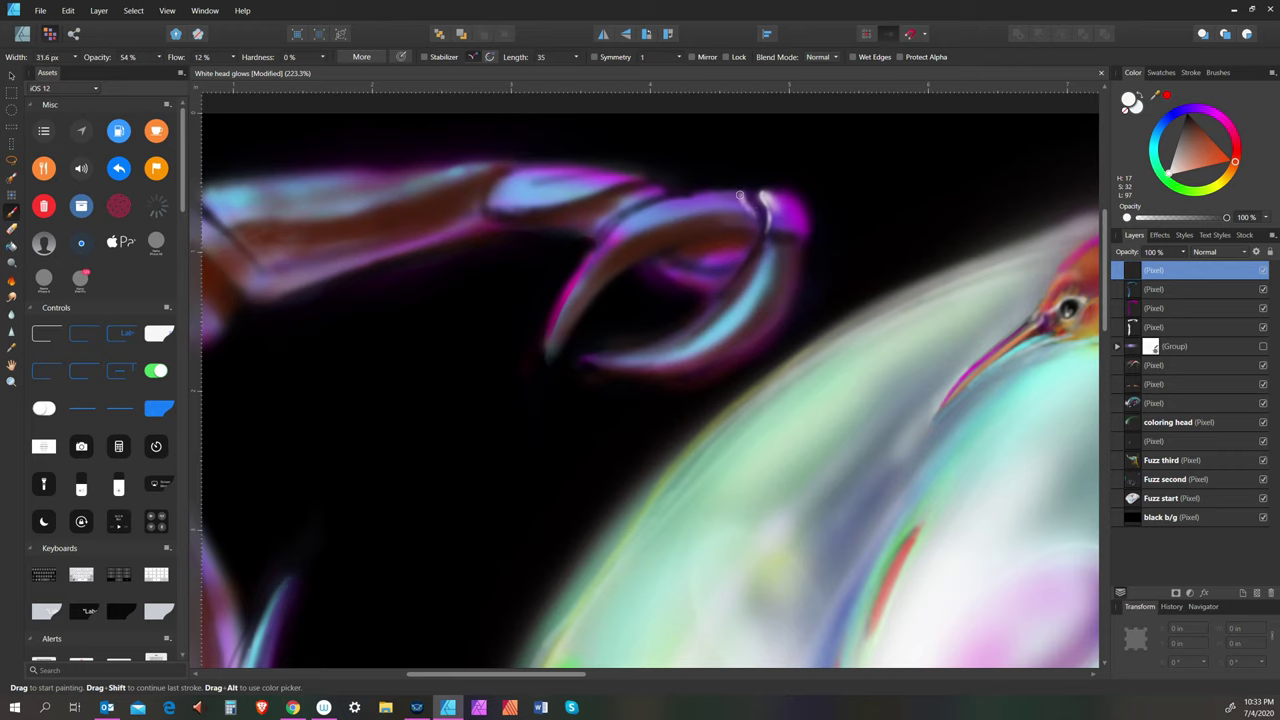
# Highlight the top edge of the upper claw's front pincer in near-white, curving down its outer side with a brush of about 34 px
pyautogui.moveTo(739, 195)
pyautogui.mouseDown()
pyautogui.moveTo(633, 216)
pyautogui.moveTo(679, 204)
pyautogui.mouseUp()
pyautogui.press(']')
pyautogui.press(']')
pyautogui.moveTo(698, 196)
pyautogui.mouseDown()
pyautogui.moveTo(641, 212)
pyautogui.moveTo(570, 300)
pyautogui.mouseUp()
pyautogui.press('[')
pyautogui.press('[')
pyautogui.press(']')
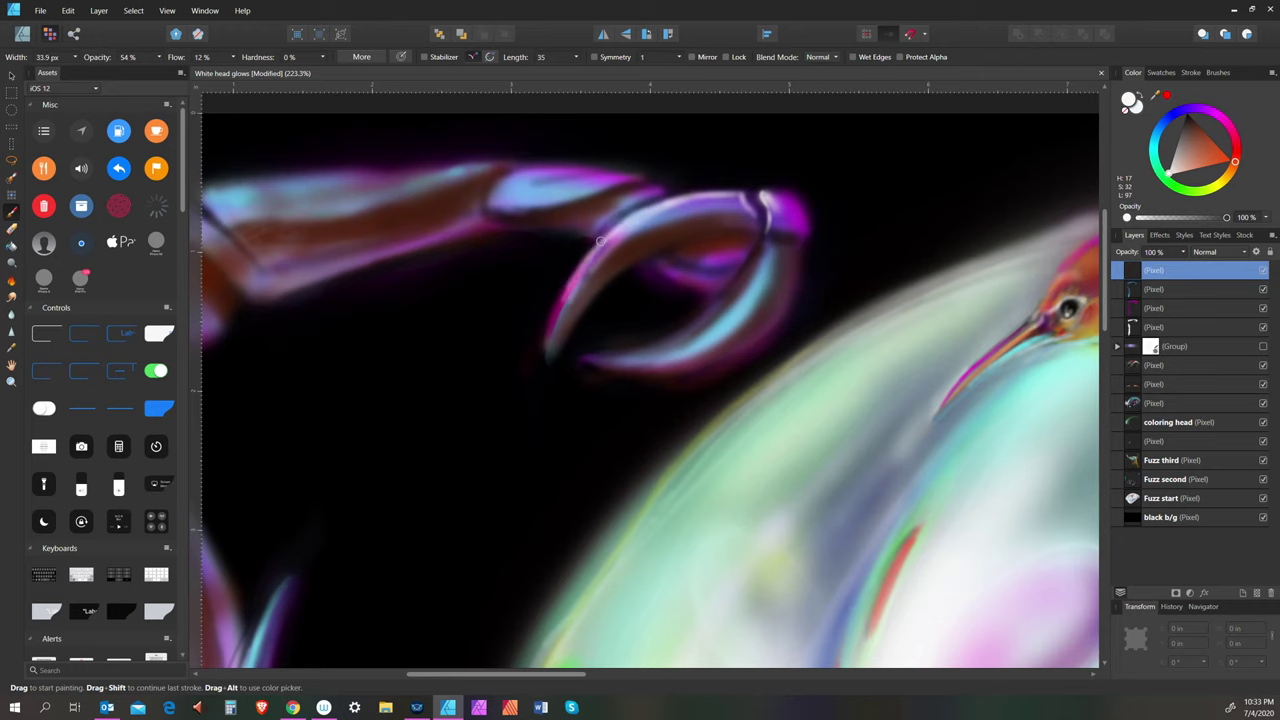
# Continue the near-white edge highlight down the front pincer to its tip, using a brush of about 29 px
pyautogui.press('[')
pyautogui.press('[')
pyautogui.moveTo(632, 218); pyautogui.dragTo(566, 290)
pyautogui.press(']')
pyautogui.press('[')
pyautogui.moveTo(573, 272); pyautogui.dragTo(543, 349)
pyautogui.press(']')
pyautogui.press(']')
pyautogui.press(']')
pyautogui.press(']')
pyautogui.press(']')
pyautogui.moveTo(570, 276); pyautogui.dragTo(544, 348)
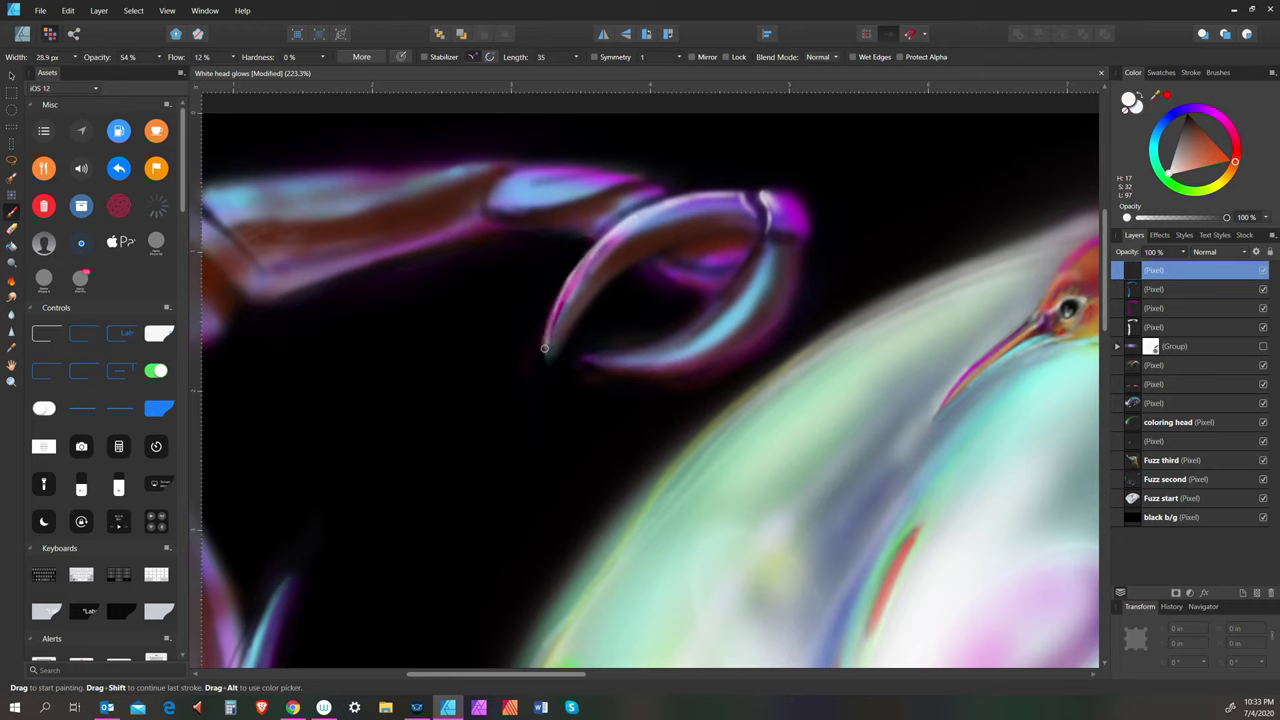
# Reinforce the near-white highlight along the upper bend of the front pincer's outer edge, varying the brush up to about 44 px
pyautogui.press(']')
pyautogui.press(']')
pyautogui.press('[')
pyautogui.press('[')
pyautogui.press('[')
pyautogui.press('[')
pyautogui.press('[')
pyautogui.press('[')
pyautogui.press('[')
pyautogui.press('[')
pyautogui.press('[')
pyautogui.press('[')
pyautogui.press('[')
pyautogui.press('[')
pyautogui.press(']')
pyautogui.press(']')
pyautogui.press(']')
pyautogui.press(']')
pyautogui.press(']')
pyautogui.press(']')
pyautogui.moveTo(574, 276); pyautogui.dragTo(628, 218)
pyautogui.press(']')
pyautogui.press(']')
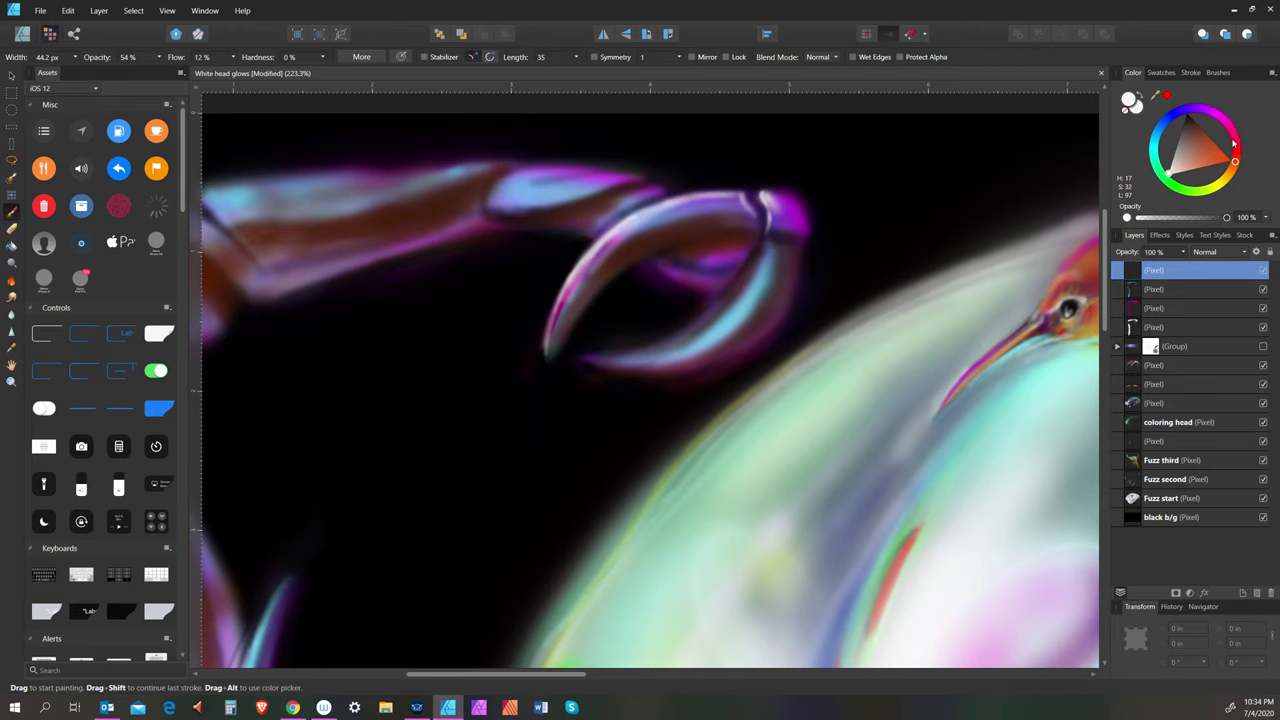
# Paint dark magenta (H 314, S 80, L 26) along the front pincer's outer edge with a brush of about 24 px
pyautogui.click(1230, 124)
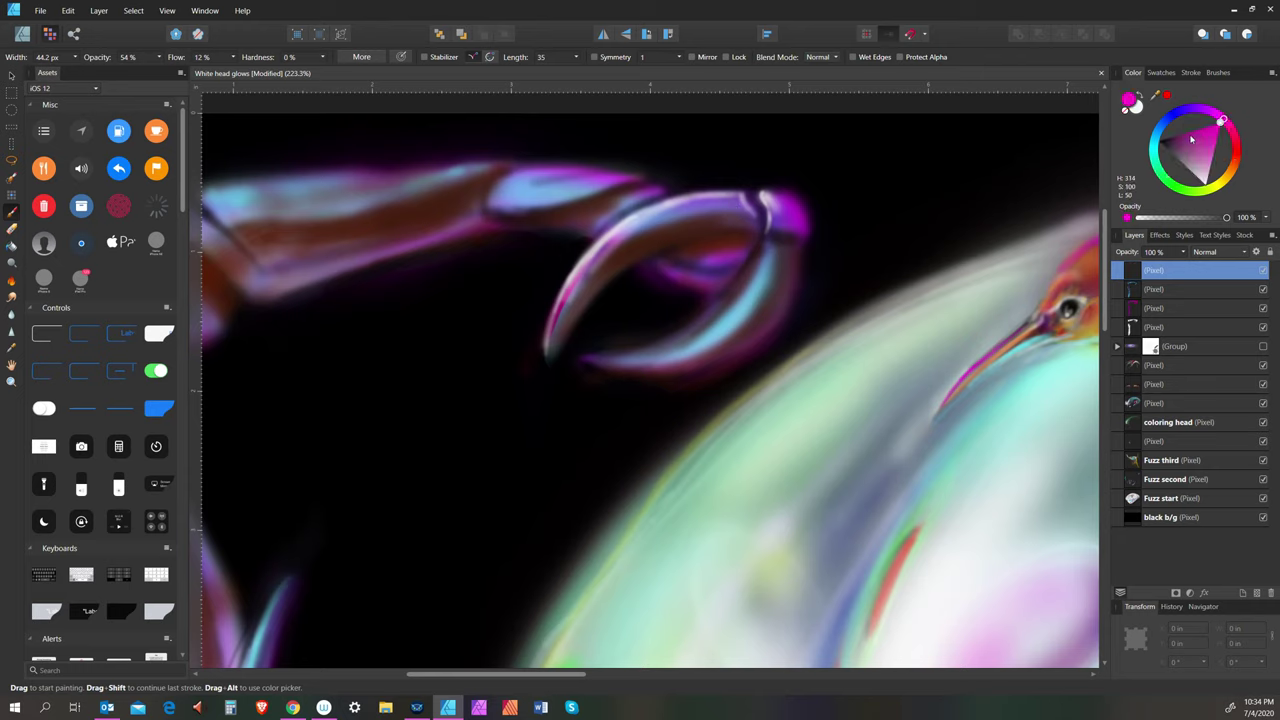
pyautogui.click(1186, 134)
pyautogui.press('[')
pyautogui.press('[')
pyautogui.press('[')
pyautogui.press('[')
pyautogui.press('[')
pyautogui.press('[')
pyautogui.press('[')
pyautogui.press('[')
pyautogui.press(']')
pyautogui.press(']')
pyautogui.press(']')
pyautogui.press(']')
pyautogui.press(']')
pyautogui.press(']')
# Undo the last few magenta brush strokes on the front pincer
pyautogui.click(68, 10)
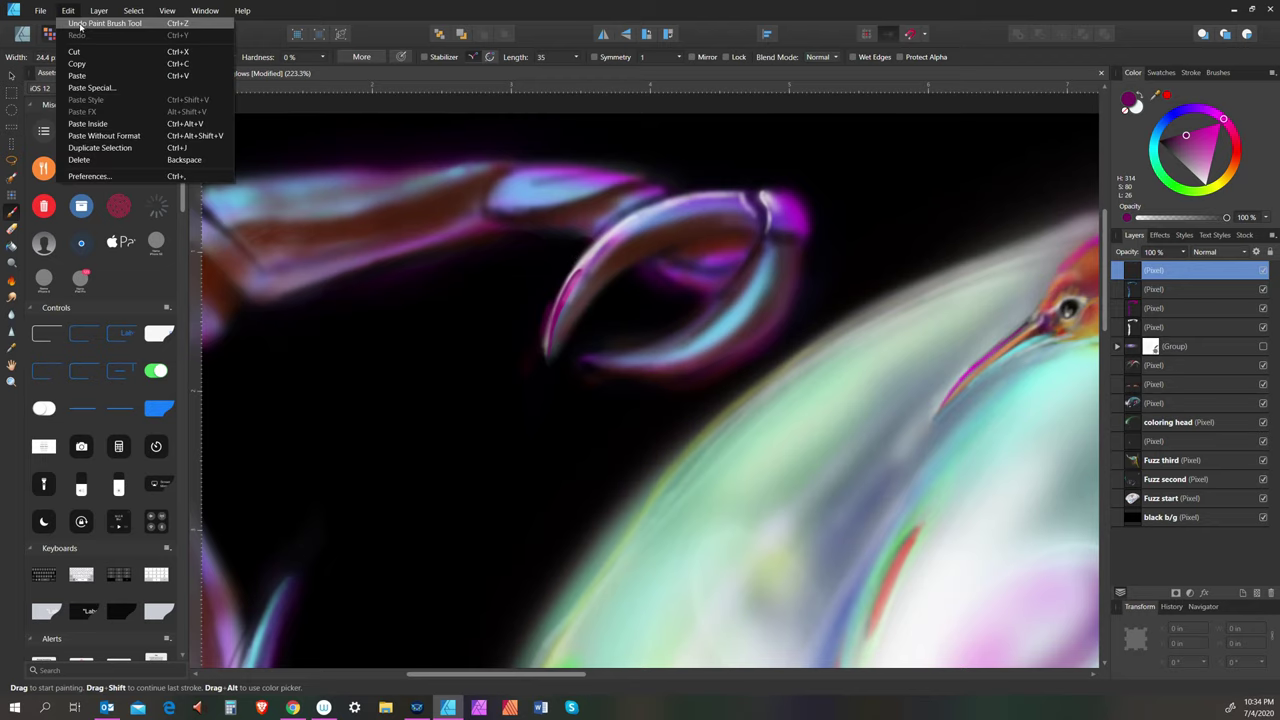
pyautogui.click(82, 28)
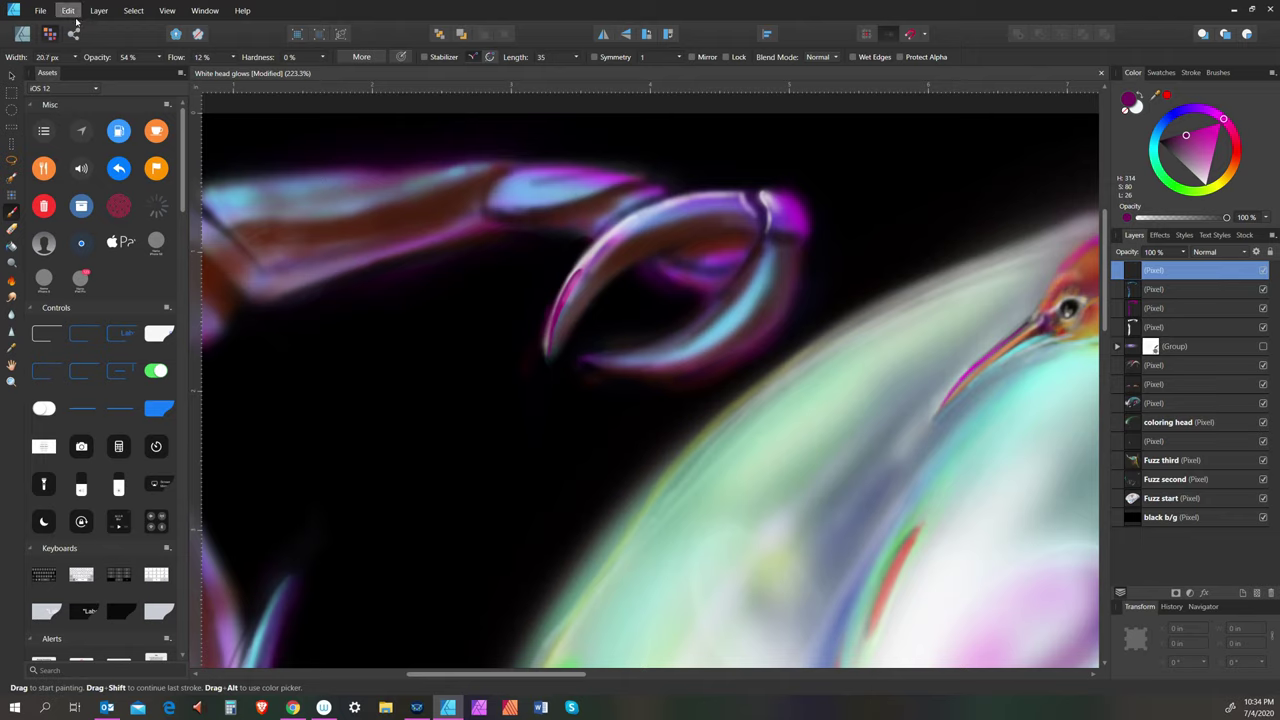
pyautogui.click(75, 15)
pyautogui.click(85, 29)
pyautogui.click(68, 12)
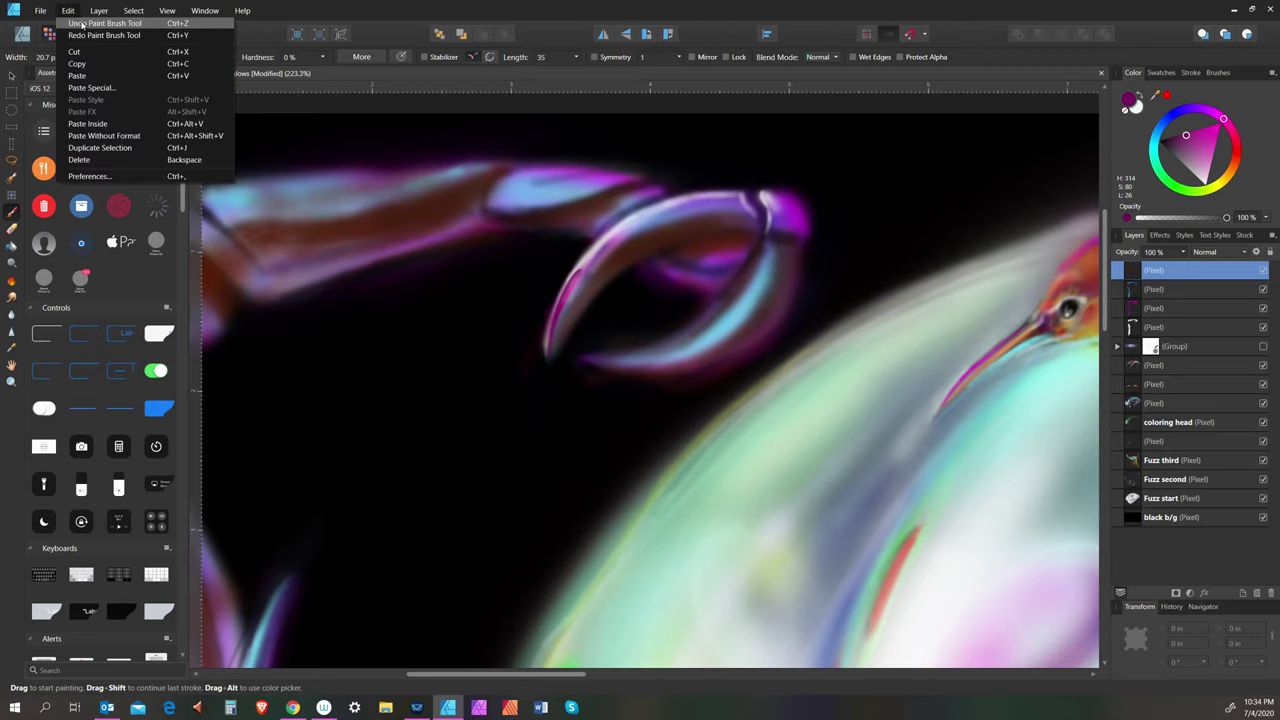
pyautogui.click(82, 27)
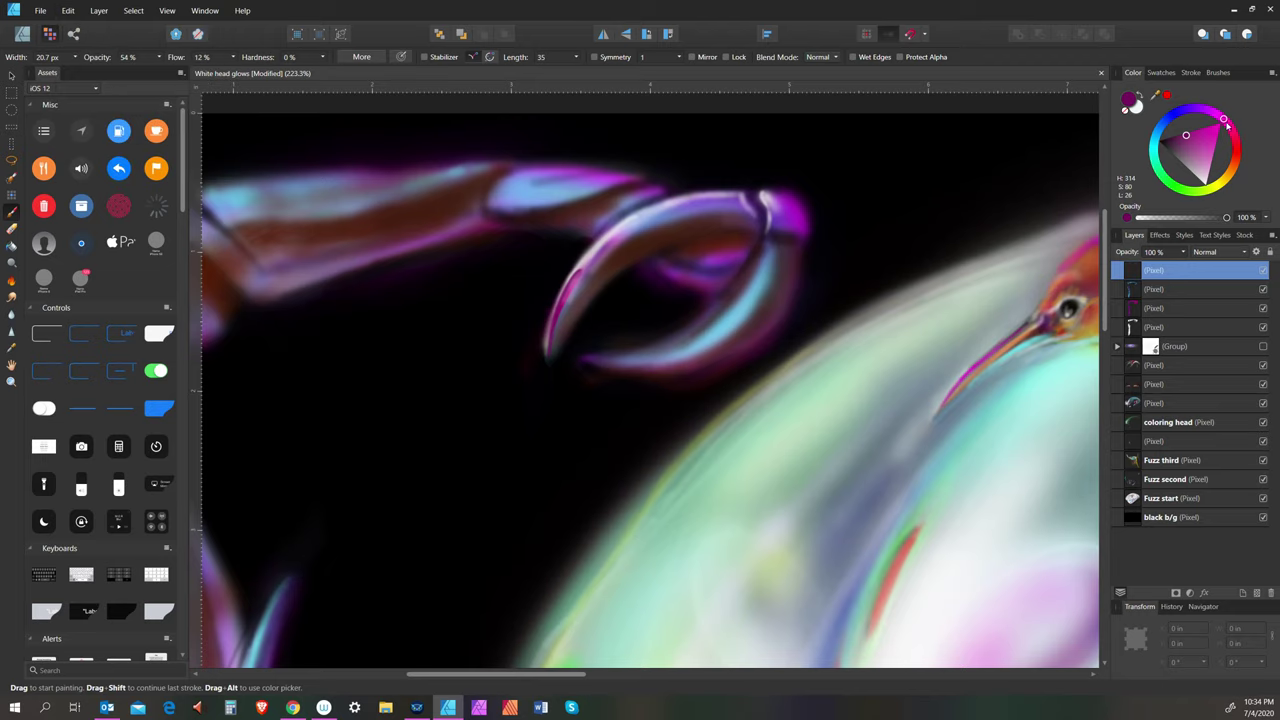
# Darken the front pincer's lower outer edge and tip in near-black purple (H 314), using a brush of about 15 px
pyautogui.press('[')
pyautogui.press('[')
pyautogui.press('[')
pyautogui.moveTo(1184, 143); pyautogui.dragTo(1168, 140)
pyautogui.press('[')
pyautogui.press('[')
pyautogui.press(']')
pyautogui.press(']')
pyautogui.press(']')
pyautogui.press(']')
pyautogui.press(']')
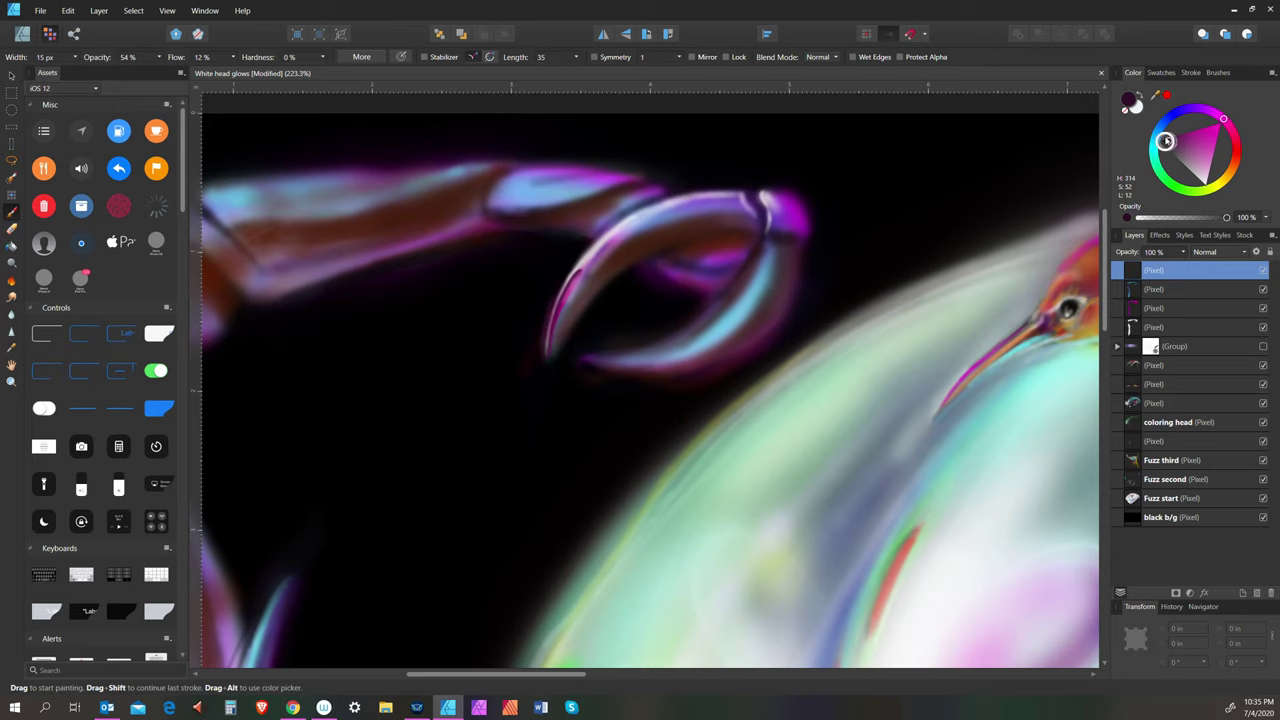
pyautogui.press(']')
pyautogui.moveTo(1171, 131); pyautogui.dragTo(1164, 140)
# Erase stray paint around the front pincer's tip, reducing the eraser to about 11 px, and save the document
pyautogui.press('e')
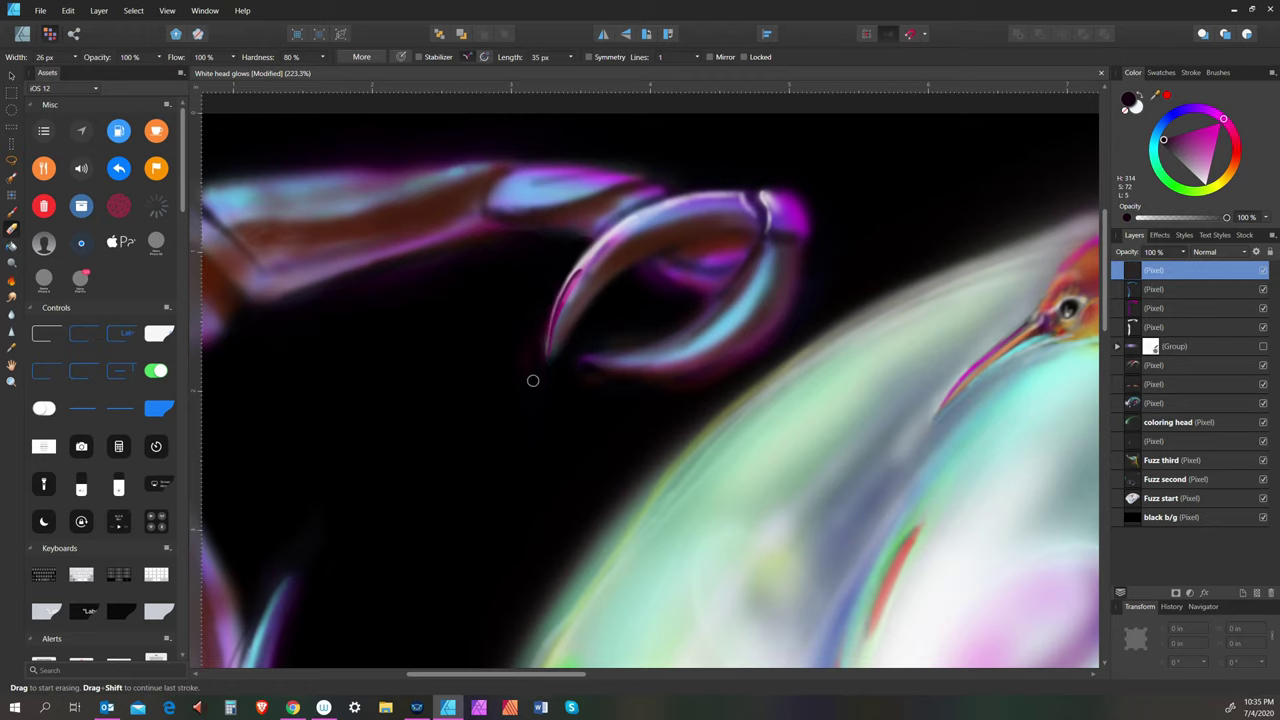
pyautogui.press(']')
pyautogui.press(']')
pyautogui.press(']')
pyautogui.press(']')
pyautogui.press(']')
pyautogui.press('[')
pyautogui.press('[')
pyautogui.press('[')
pyautogui.press('[')
pyautogui.press('[')
pyautogui.press('[')
pyautogui.click(40, 10)
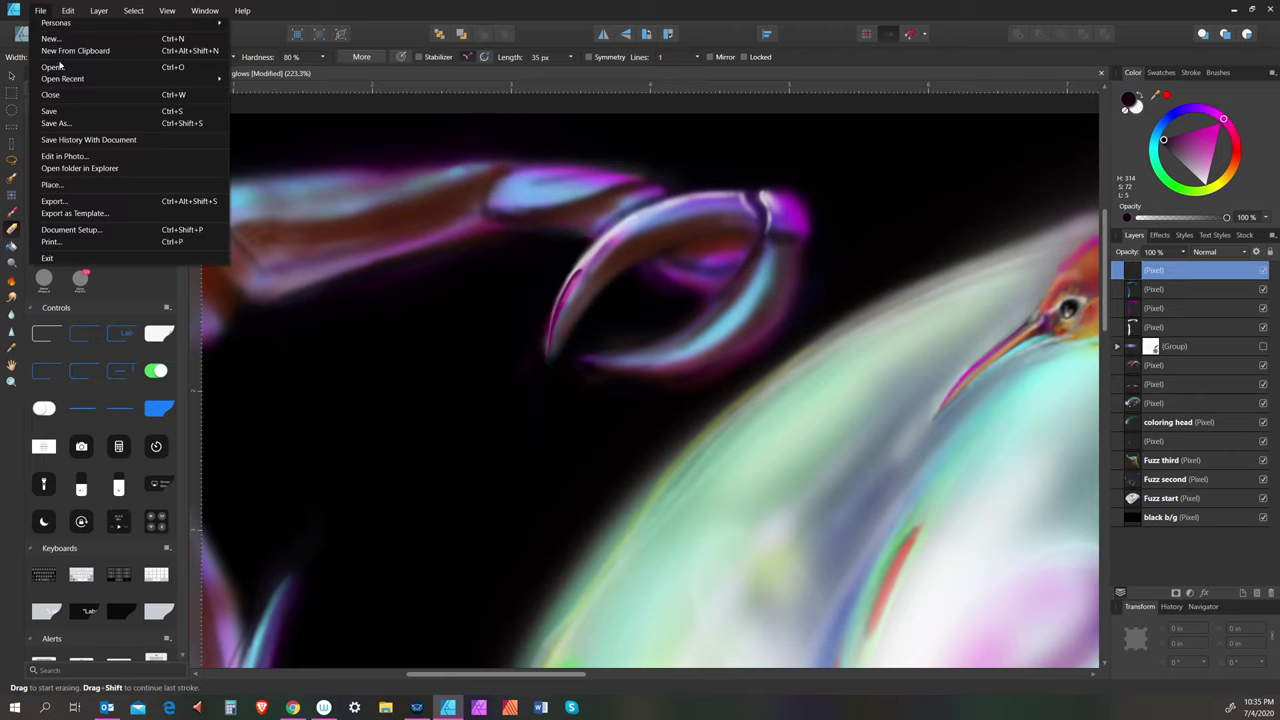
pyautogui.click(66, 110)
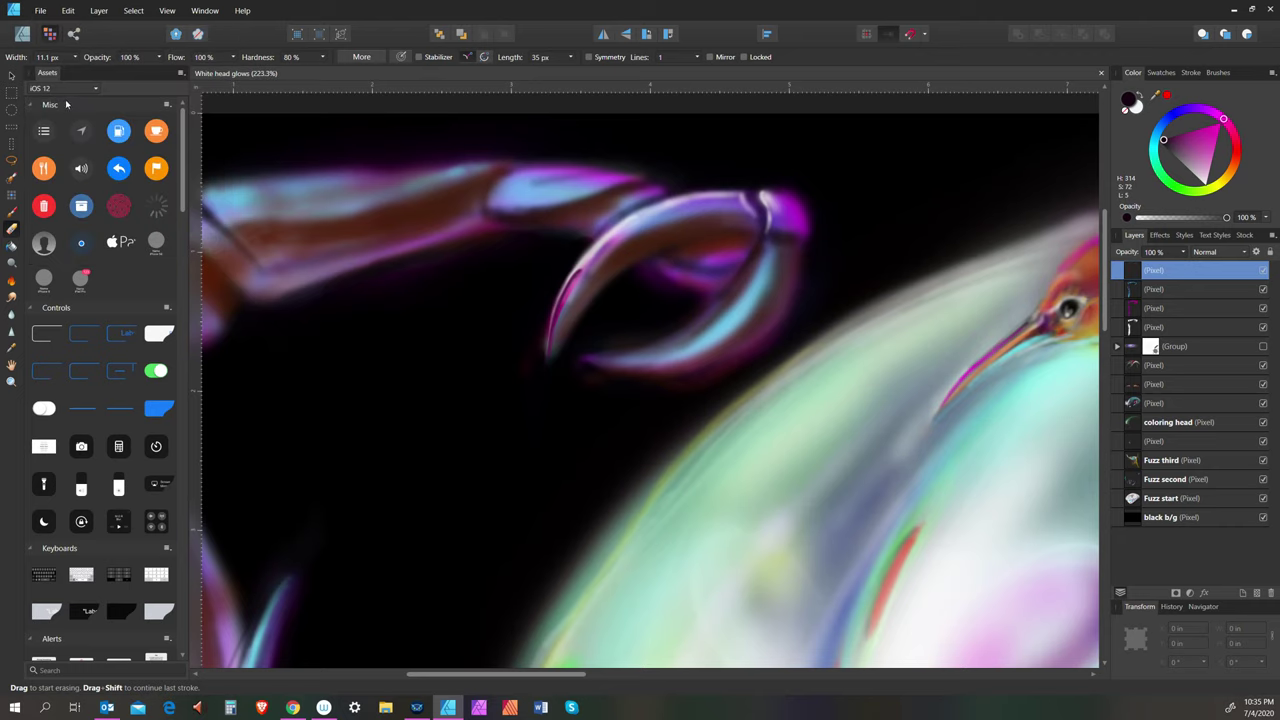
# Paint black (H 267, S 100, L 0) beside the front pincer's outer edge, enlarging the brush to about 195 px
pyautogui.click(12, 207)
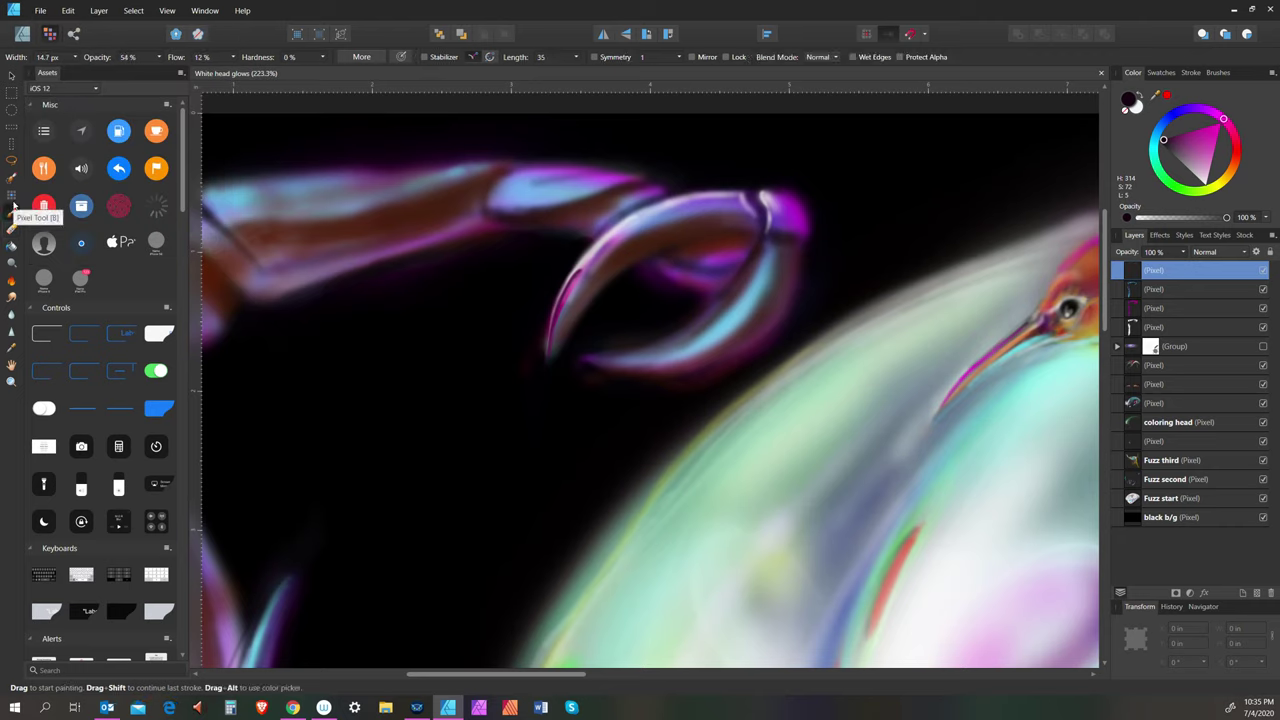
pyautogui.click(1193, 107)
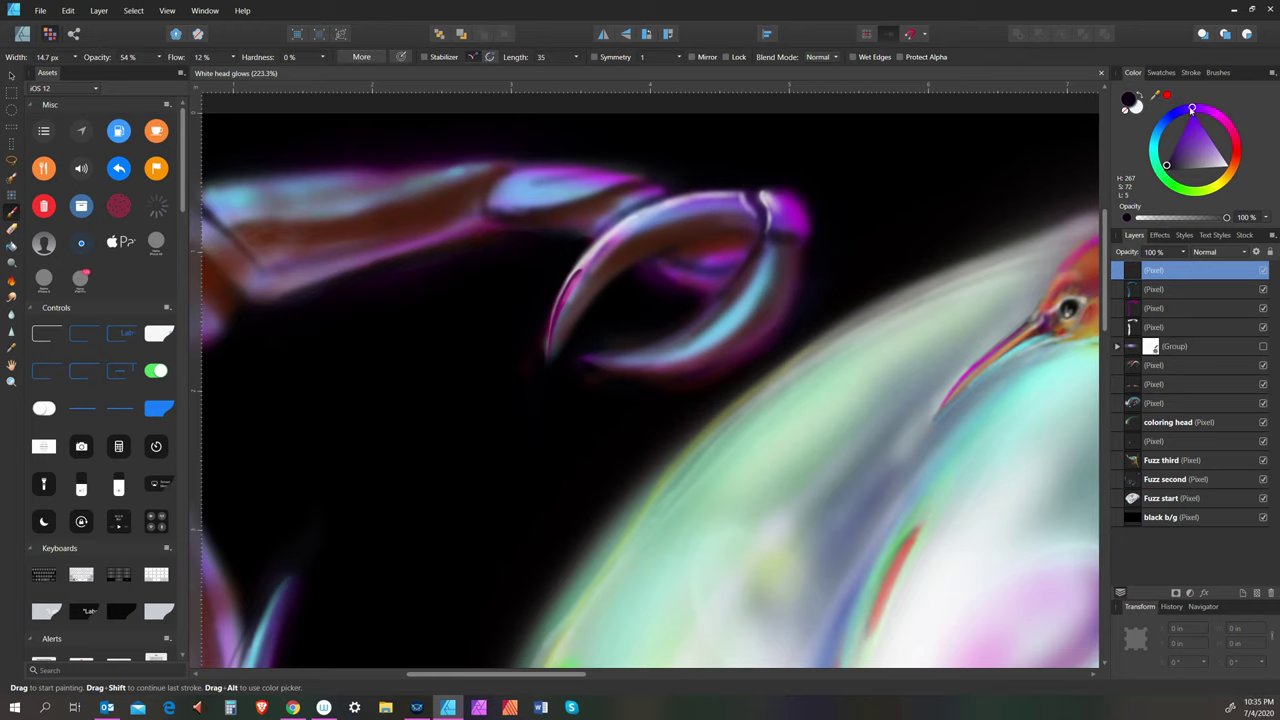
pyautogui.click(1164, 176)
pyautogui.press('[')
pyautogui.press(']')
pyautogui.click(547, 292)
pyautogui.press(']')
pyautogui.press(']')
pyautogui.press(']')
pyautogui.press(']')
pyautogui.press(']')
pyautogui.press(']')
pyautogui.press(']')
pyautogui.press(']')
pyautogui.press(']')
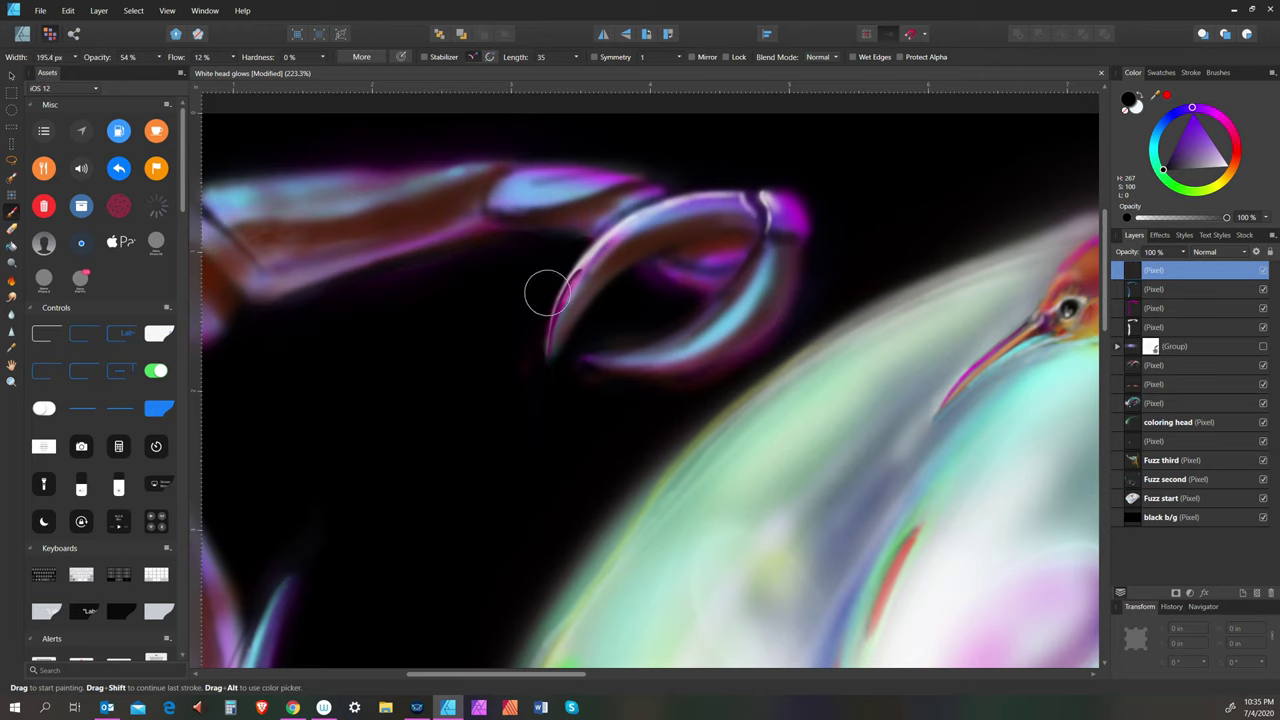
# Clean up the haze around the front pincer's outer edge and tip in black with a brush of about 34 px, and save
pyautogui.press('[')
pyautogui.press('[')
pyautogui.press('[')
pyautogui.press('[')
pyautogui.press('[')
pyautogui.press('[')
pyautogui.press('[')
pyautogui.press('[')
pyautogui.press('[')
pyautogui.press('[')
pyautogui.press('[')
pyautogui.press('[')
pyautogui.press(']')
pyautogui.press('[')
pyautogui.press('[')
pyautogui.press('[')
pyautogui.press('[')
pyautogui.press(']')
pyautogui.press(']')
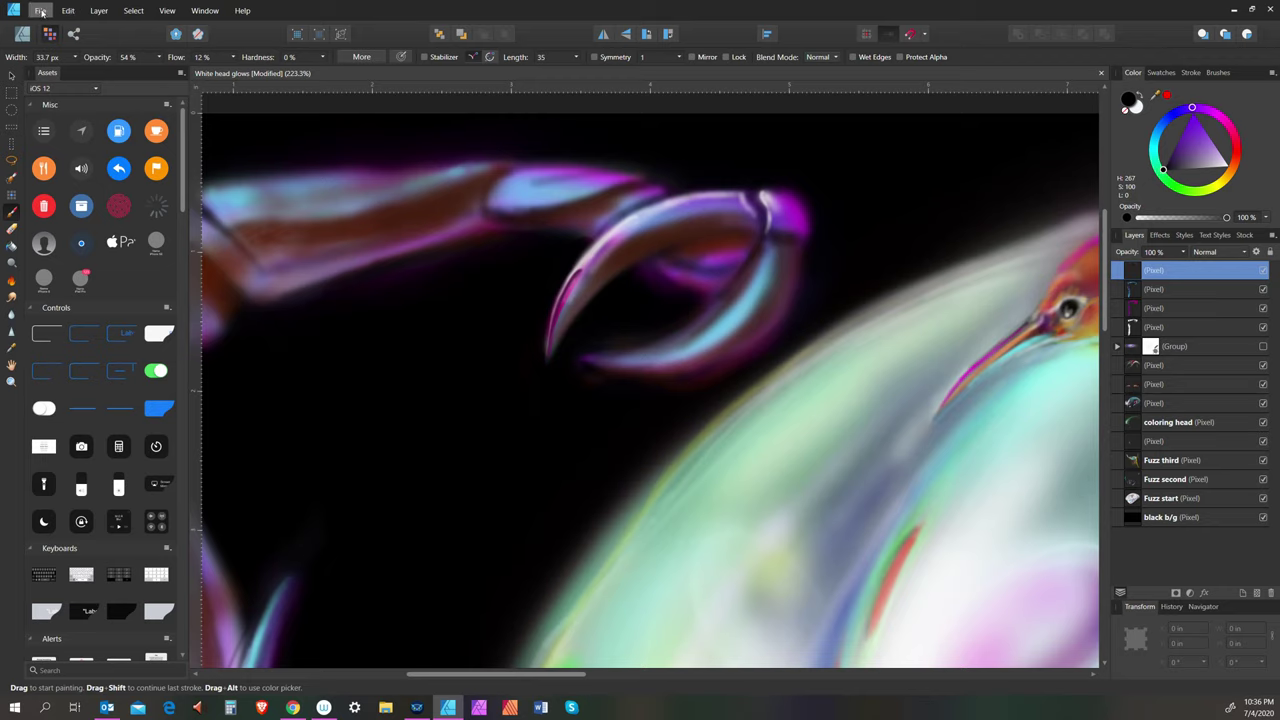
pyautogui.click(40, 10)
pyautogui.click(62, 111)
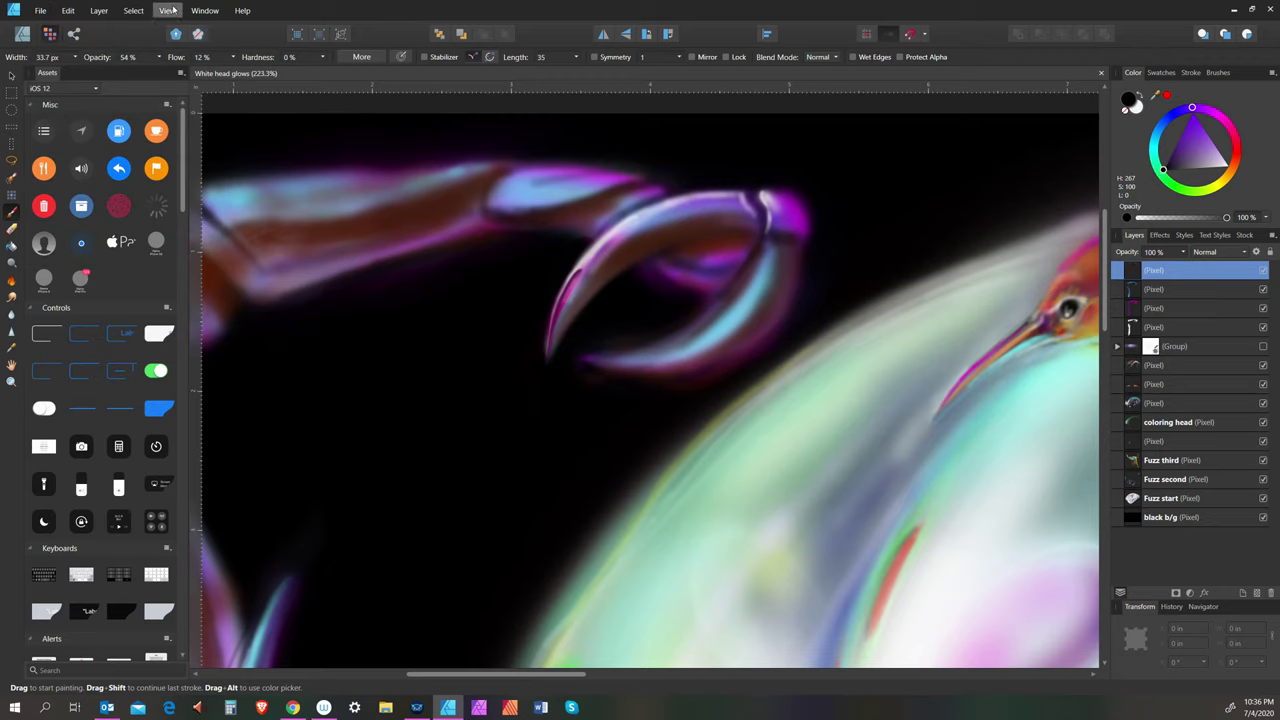
# Examine the whole artwork fitted to the window and at 100%, and return to a close view of the upper arm and claw
pyautogui.click(168, 12)
pyautogui.moveTo(179, 26)
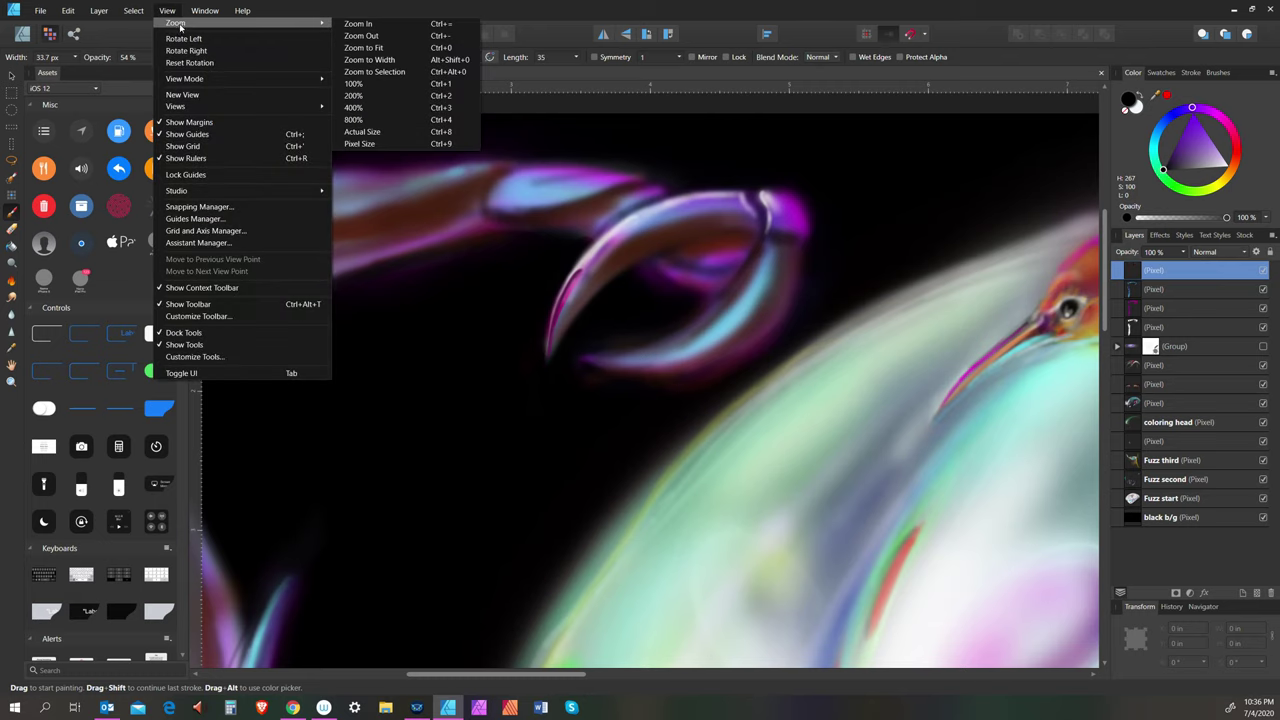
pyautogui.click(396, 48)
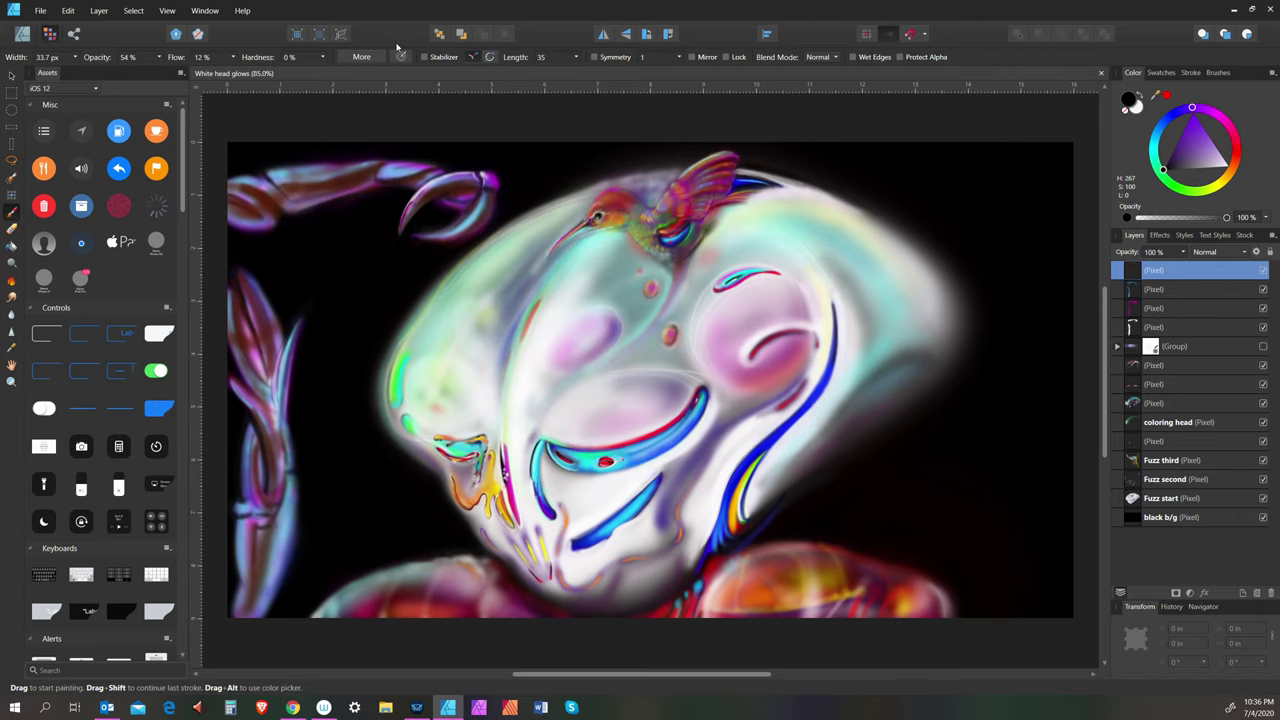
pyautogui.click(166, 11)
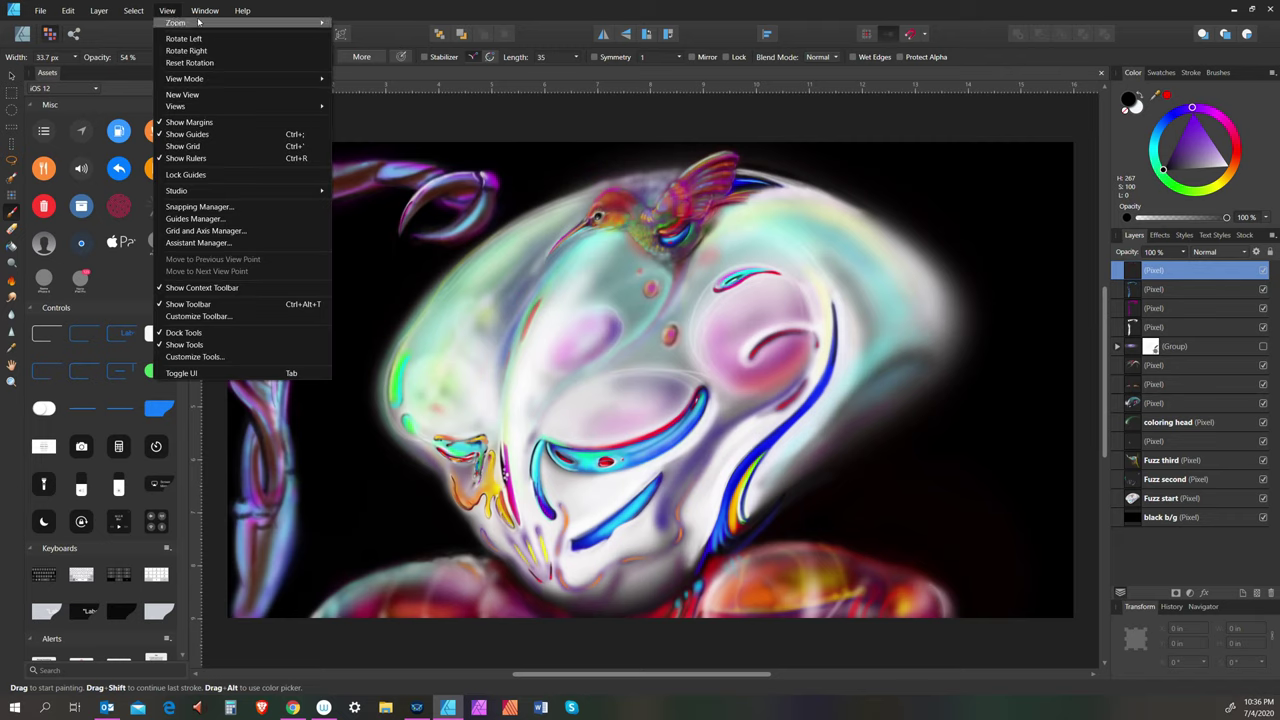
pyautogui.moveTo(265, 22)
pyautogui.moveTo(170, 12)
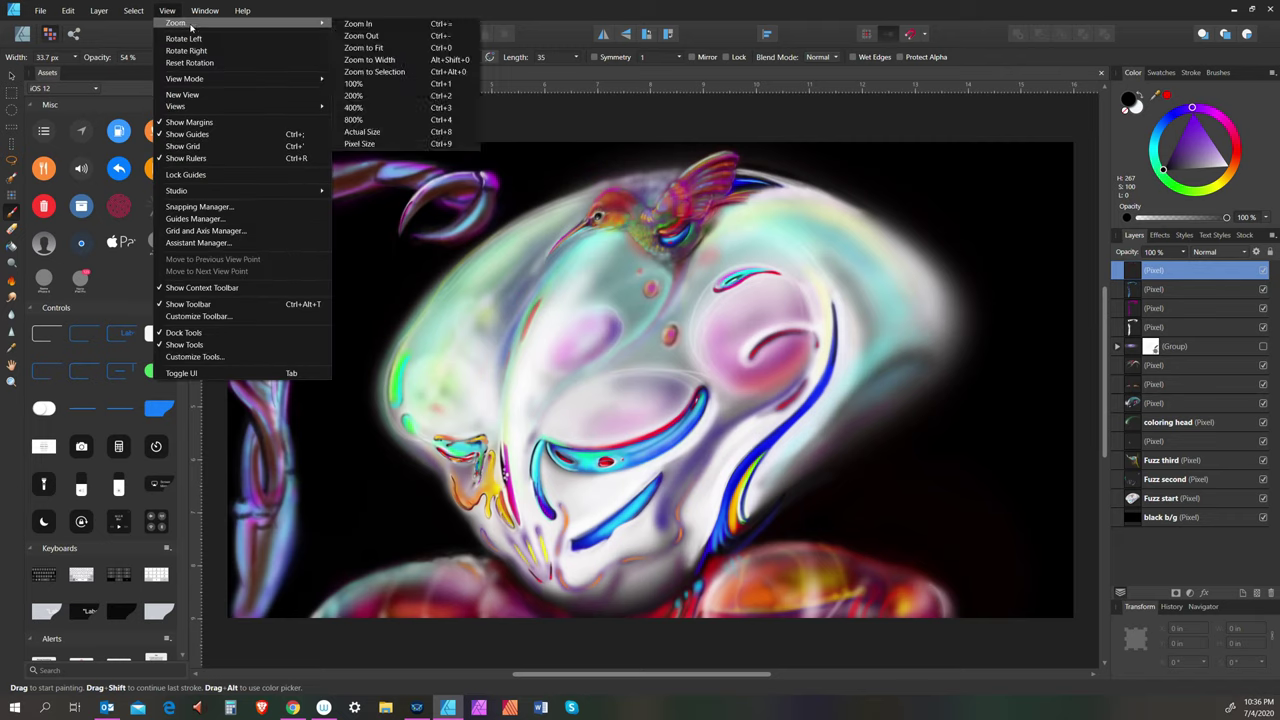
pyautogui.click(390, 84)
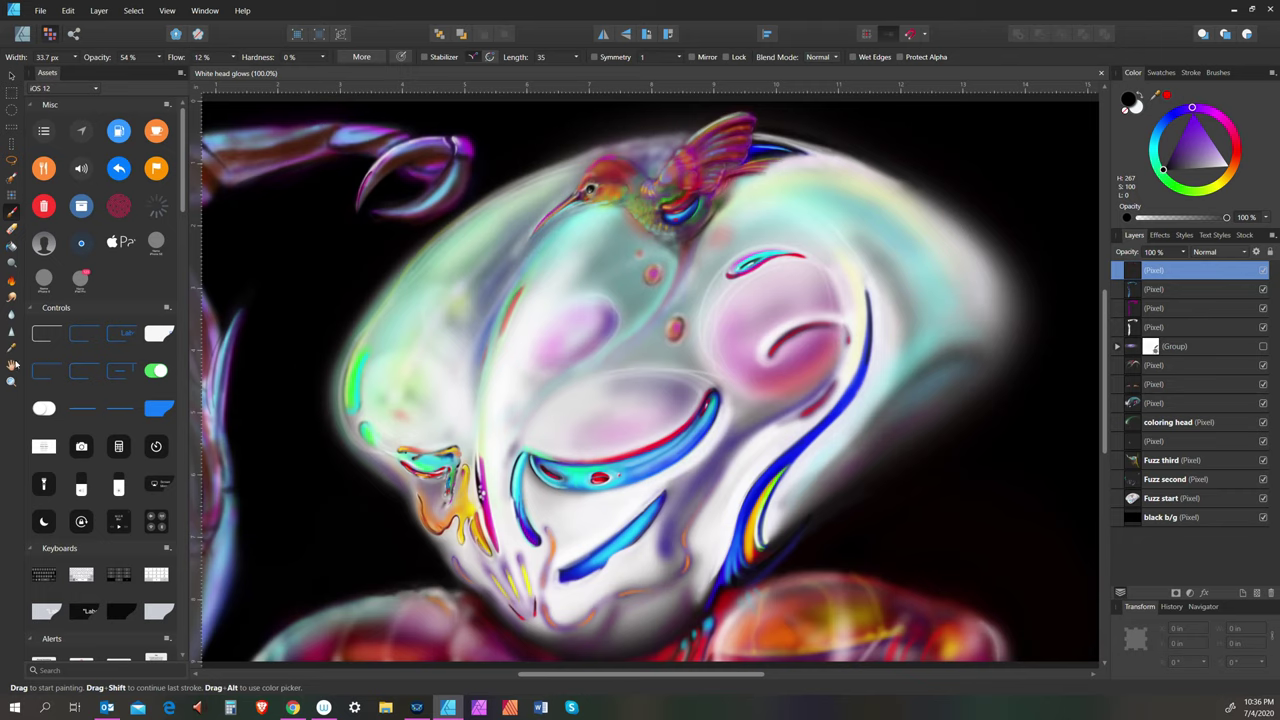
pyautogui.click(11, 381)
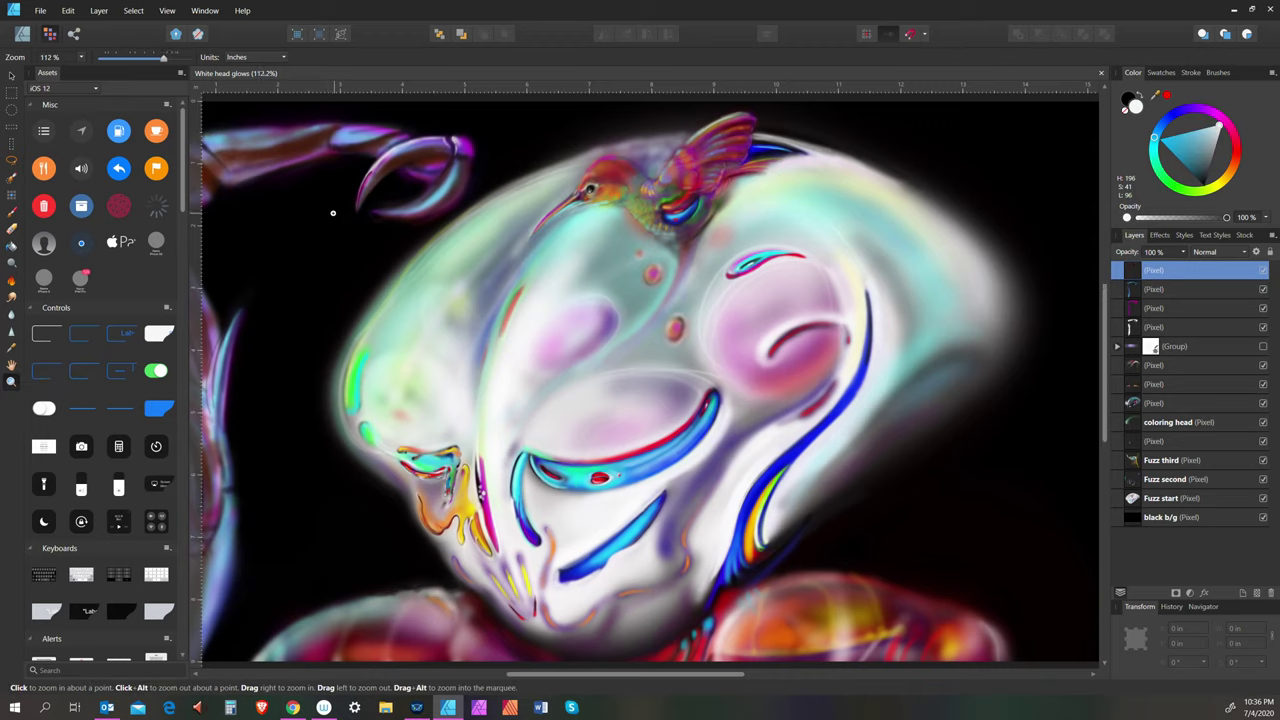
pyautogui.scroll(3, 333, 212)
pyautogui.click(12, 366)
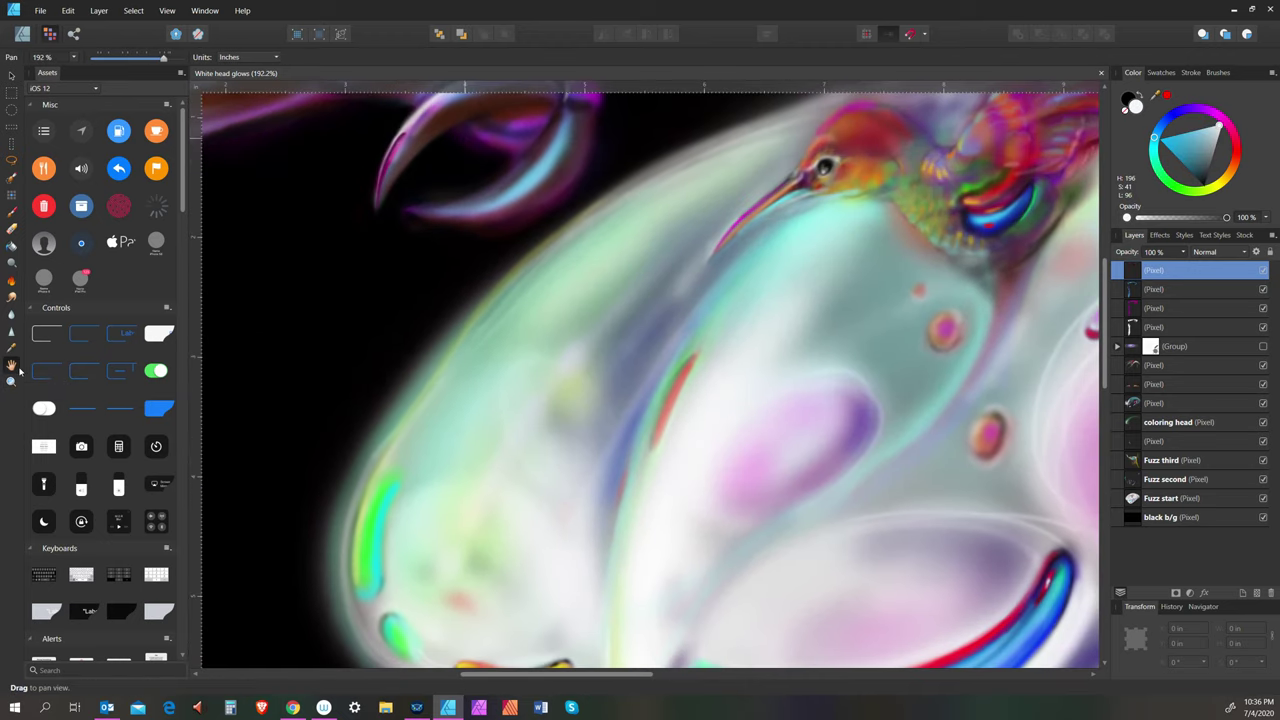
pyautogui.hscroll(-5, 354, 128)
pyautogui.scroll(3, 354, 128)
pyautogui.hscroll(3, 354, 130)
pyautogui.scroll(-2, 354, 130)
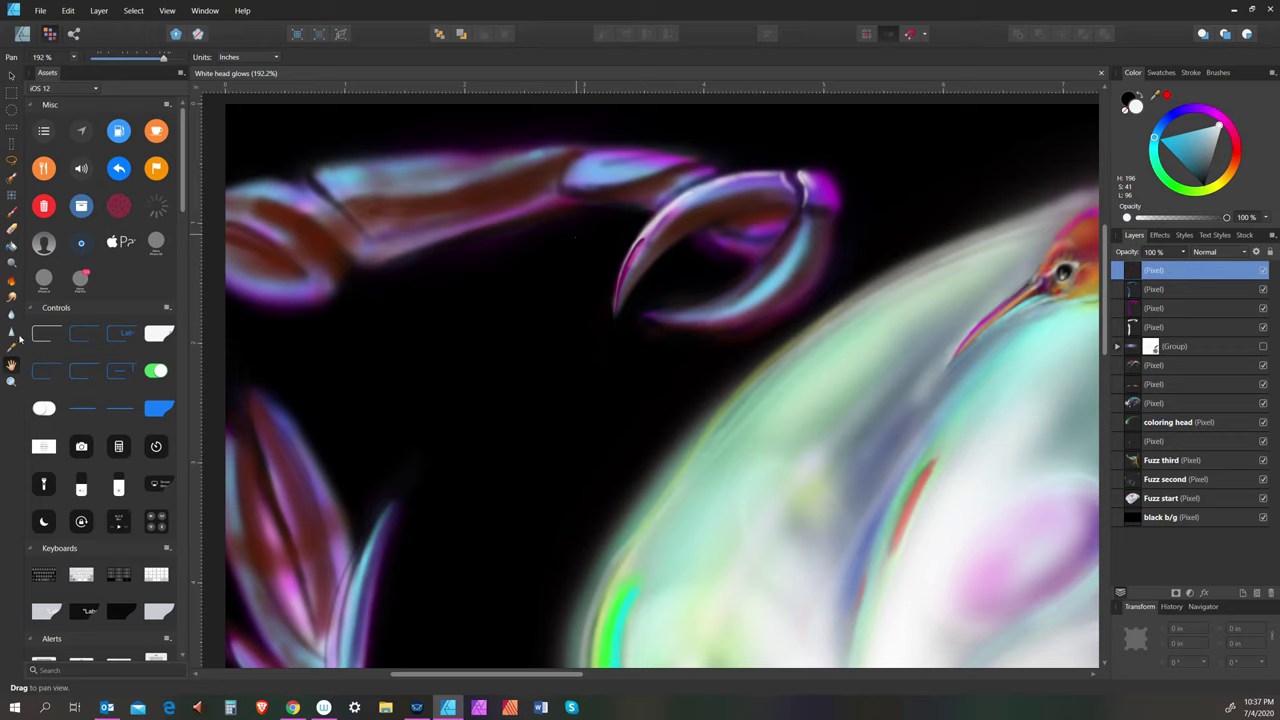
# Paint dark shading over the joint at the front pincer's upper end with a small, soft brush
pyautogui.click(12, 214)
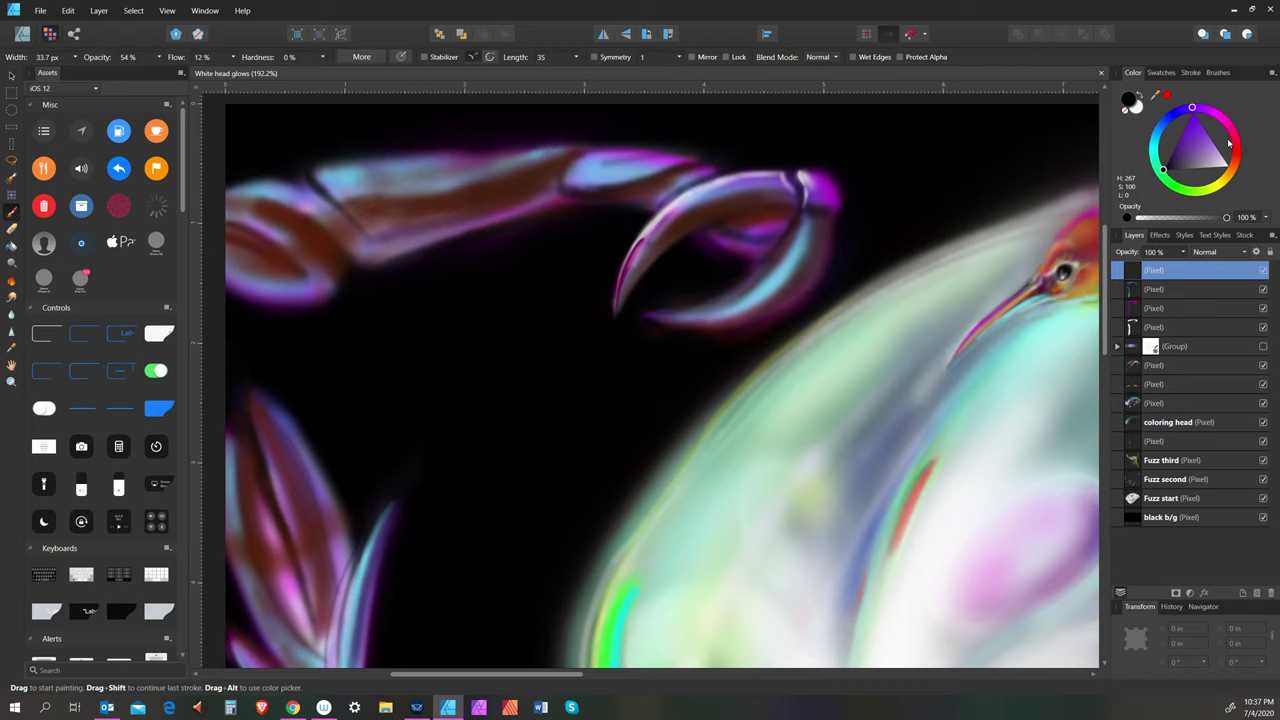
pyautogui.click(1158, 141)
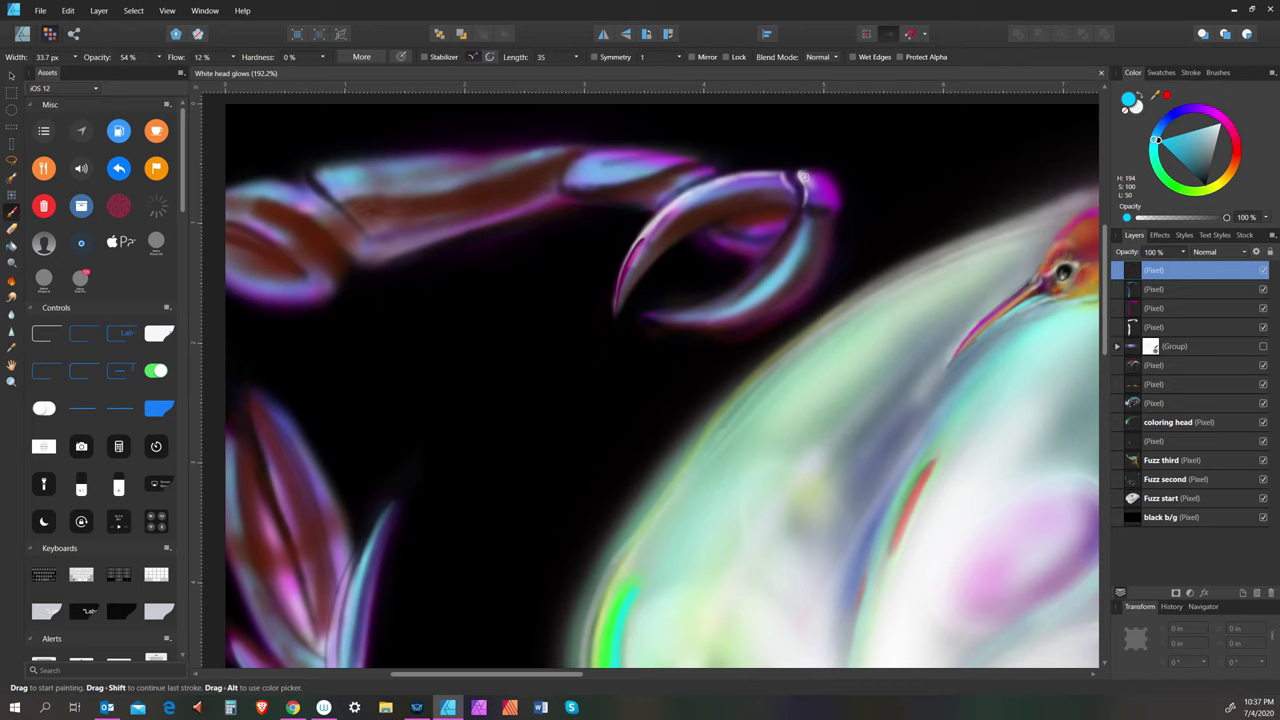
pyautogui.click(1232, 136)
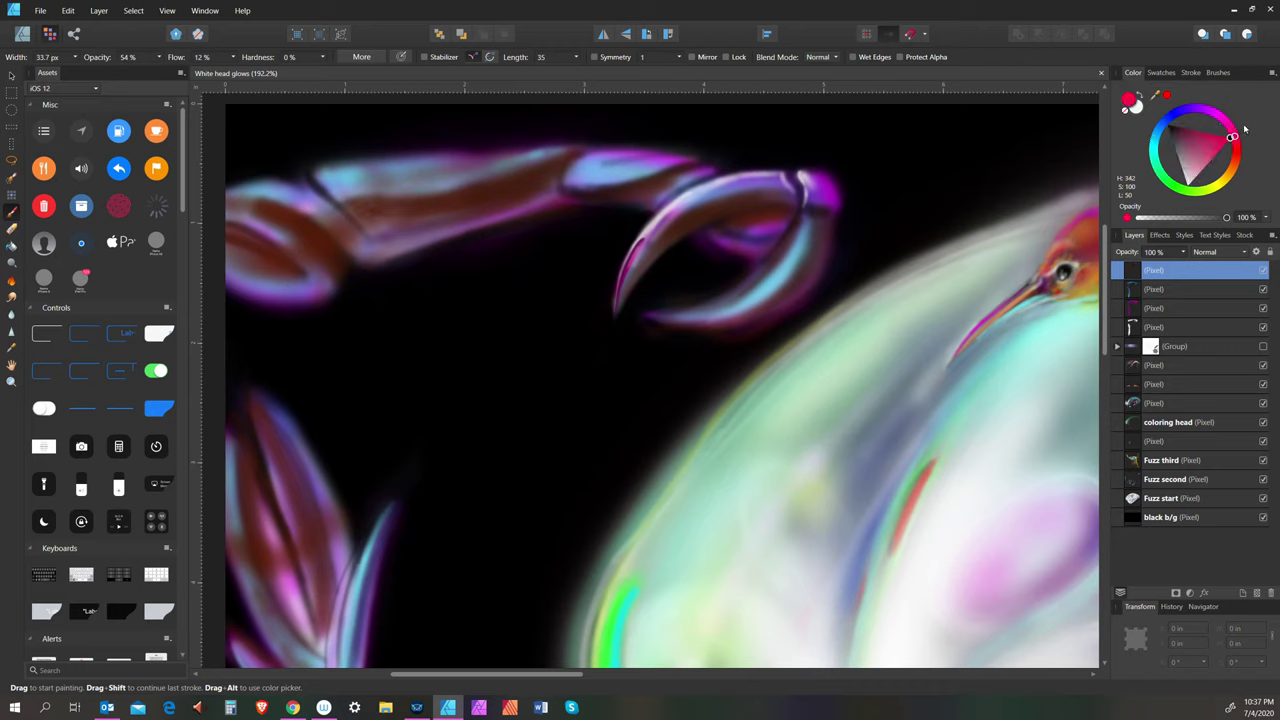
pyautogui.click(1187, 133)
pyautogui.press('[')
pyautogui.press('[')
pyautogui.press('[')
pyautogui.press(']')
pyautogui.press(']')
pyautogui.press('[')
pyautogui.press('[')
pyautogui.press('[')
pyautogui.press(']')
pyautogui.moveTo(793, 183); pyautogui.dragTo(796, 197)
pyautogui.press('[')
pyautogui.press('[')
pyautogui.press(']')
pyautogui.press(']')
pyautogui.press(']')
pyautogui.press(']')
pyautogui.press('[')
pyautogui.press('[')
pyautogui.press('[')
pyautogui.press('[')
# Deepen the front pincer's joint crease in near-black (H 342, S 17, L 6), reducing the brush to about 8 px
pyautogui.click(1169, 128)
pyautogui.press(']')
pyautogui.press(']')
pyautogui.press(']')
pyautogui.press(']')
pyautogui.press('[')
pyautogui.press(']')
pyautogui.press(']')
pyautogui.press(']')
pyautogui.press(']')
pyautogui.press('[')
pyautogui.press('[')
pyautogui.press('[')
pyautogui.press('[')
pyautogui.press('[')
pyautogui.press('[')
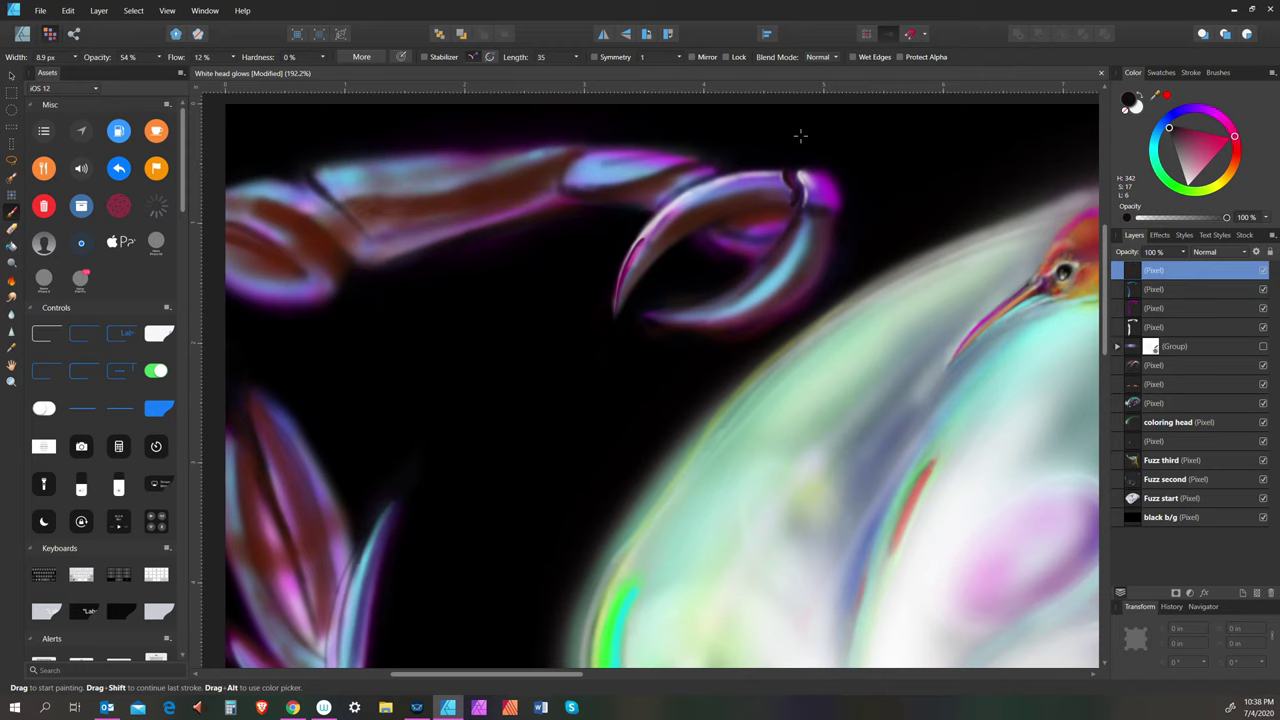
pyautogui.press(']')
pyautogui.press(']')
pyautogui.press(']')
pyautogui.press('[')
pyautogui.press('[')
# Paint an ochre accent (H 36, S 66, L 39) along the upper outer edge of the front pincer's upper claw
pyautogui.click(1224, 173)
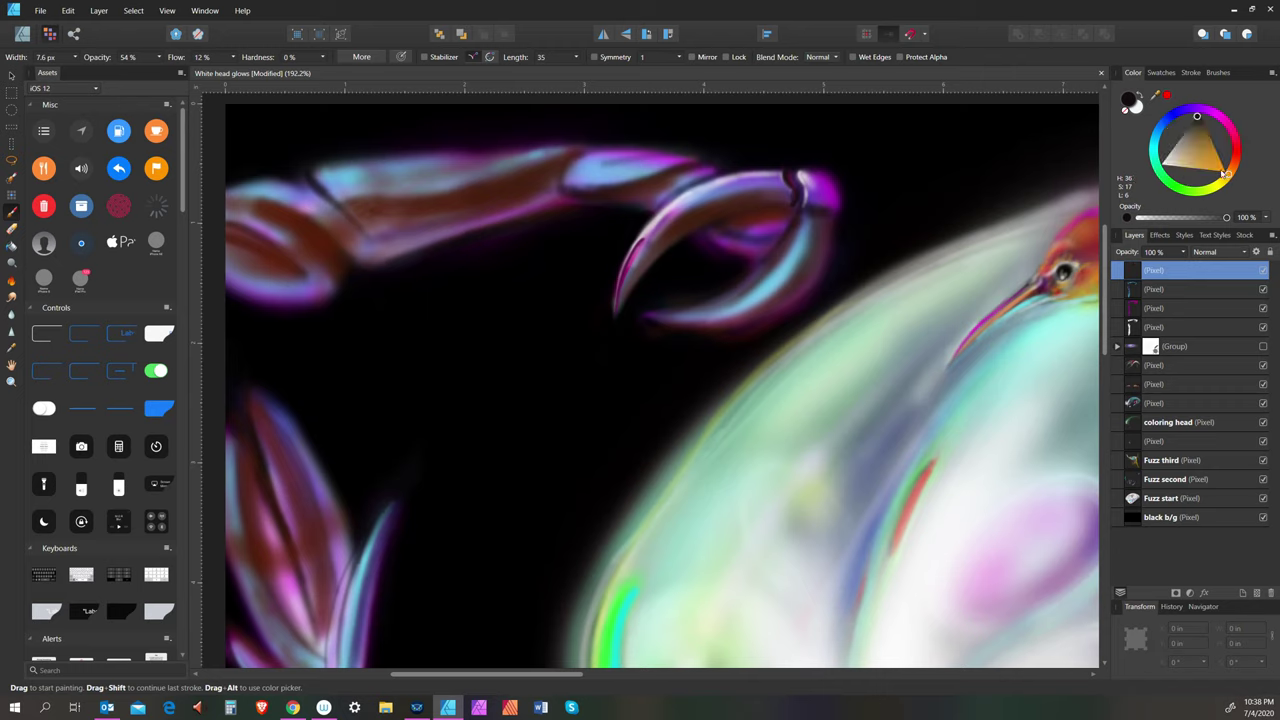
pyautogui.click(1214, 156)
pyautogui.press(']')
pyautogui.press(']')
pyautogui.press(']')
pyautogui.press(']')
pyautogui.press(']')
pyautogui.press(']')
pyautogui.press(']')
pyautogui.press(']')
pyautogui.moveTo(775, 174); pyautogui.dragTo(688, 193)
pyautogui.press('[')
pyautogui.press('[')
pyautogui.press('[')
pyautogui.press('[')
pyautogui.press('[')
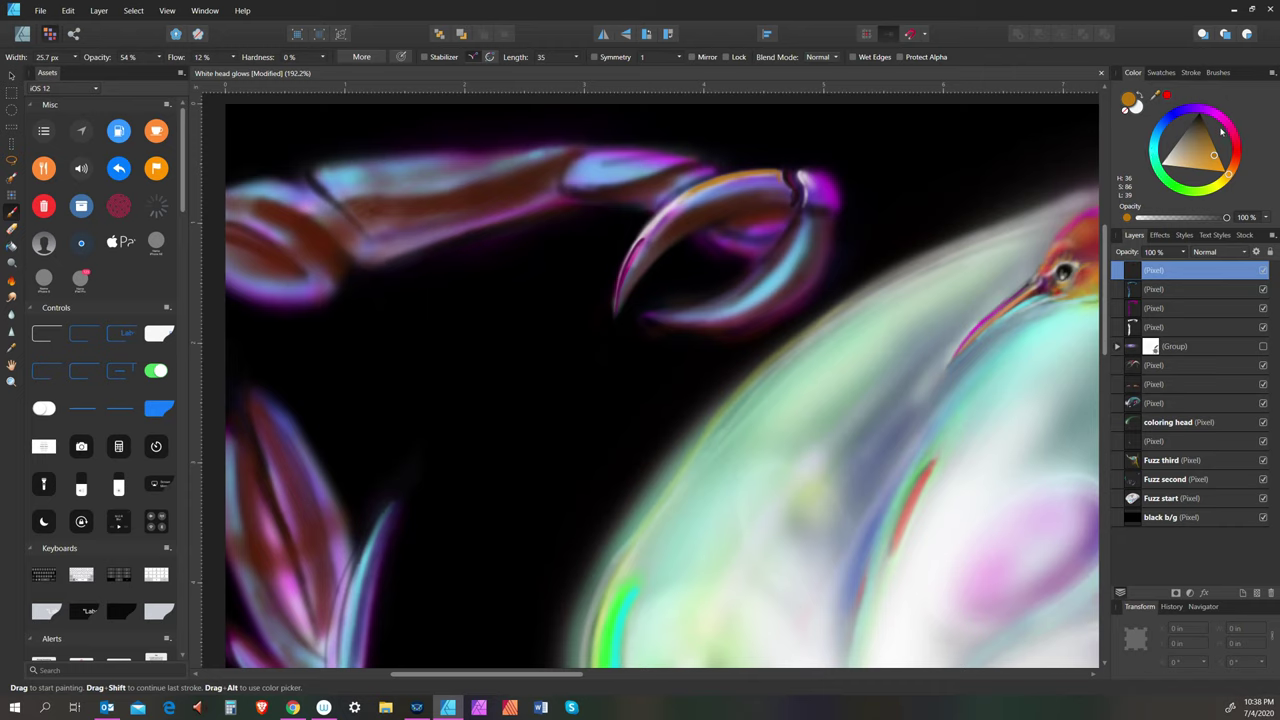
# Paint a near-white highlight (H 36, S 59, L 96) just inside the ochre edge with a brush of about 30 px
pyautogui.click(1165, 163)
pyautogui.press(']')
pyautogui.press(']')
pyautogui.press(']')
pyautogui.press(']')
pyautogui.moveTo(772, 177); pyautogui.dragTo(708, 192)
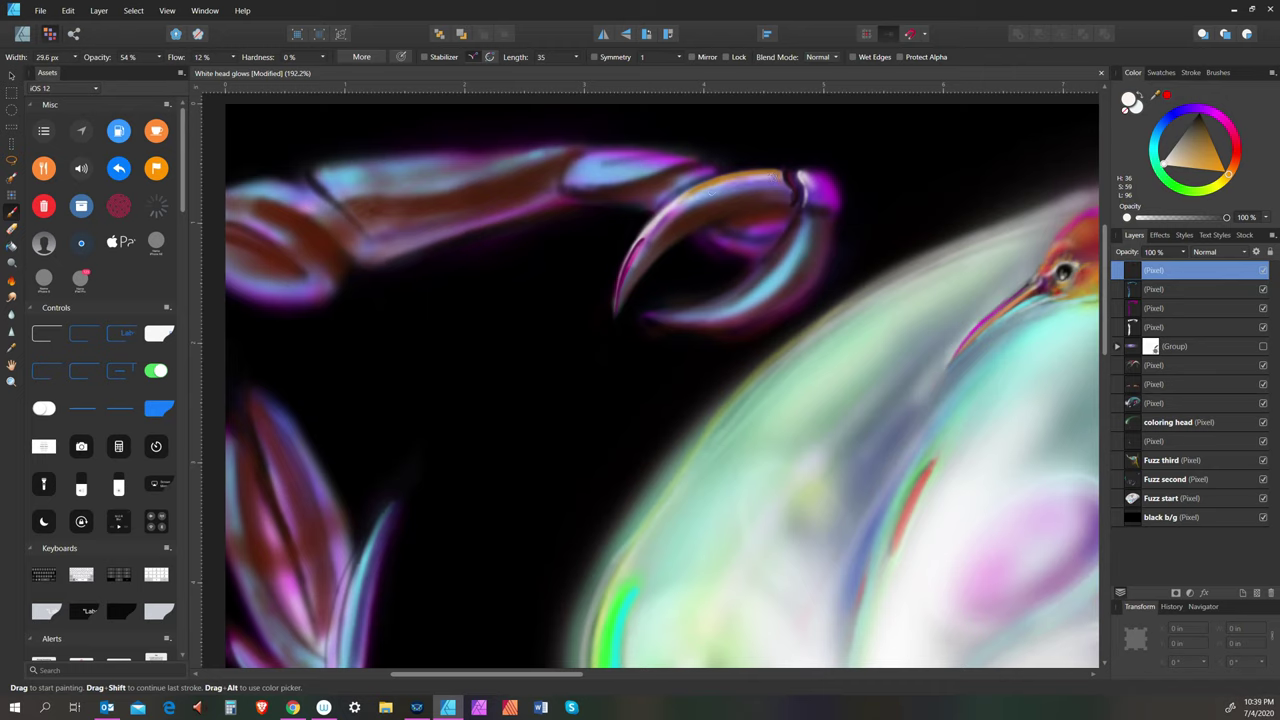
# Paint a thin dark purple line (H 262, S 71, L 21) beneath the upper claw's ochre edge with a brush of about 17–21 px
pyautogui.click(1190, 112)
pyautogui.click(1176, 154)
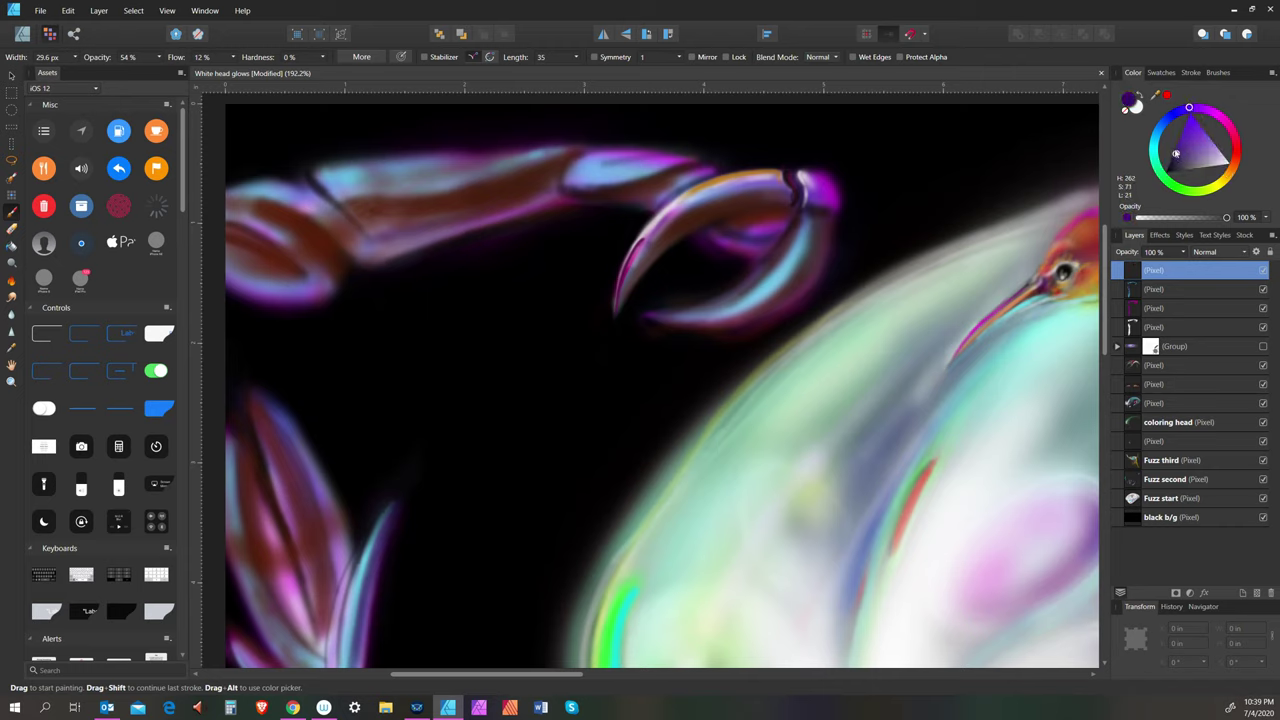
pyautogui.press('[')
pyautogui.press('[')
pyautogui.moveTo(698, 188)
pyautogui.mouseDown()
pyautogui.moveTo(780, 174)
pyautogui.moveTo(700, 192)
pyautogui.mouseUp()
pyautogui.press('[')
pyautogui.moveTo(774, 176)
pyautogui.mouseDown()
pyautogui.moveTo(694, 192)
pyautogui.moveTo(781, 178)
pyautogui.moveTo(689, 195)
pyautogui.moveTo(770, 172)
pyautogui.mouseUp()
pyautogui.press('[')
pyautogui.press(']')
pyautogui.press(']')
pyautogui.press(']')
pyautogui.press(']')
pyautogui.press(']')
pyautogui.press('[')
pyautogui.press('[')
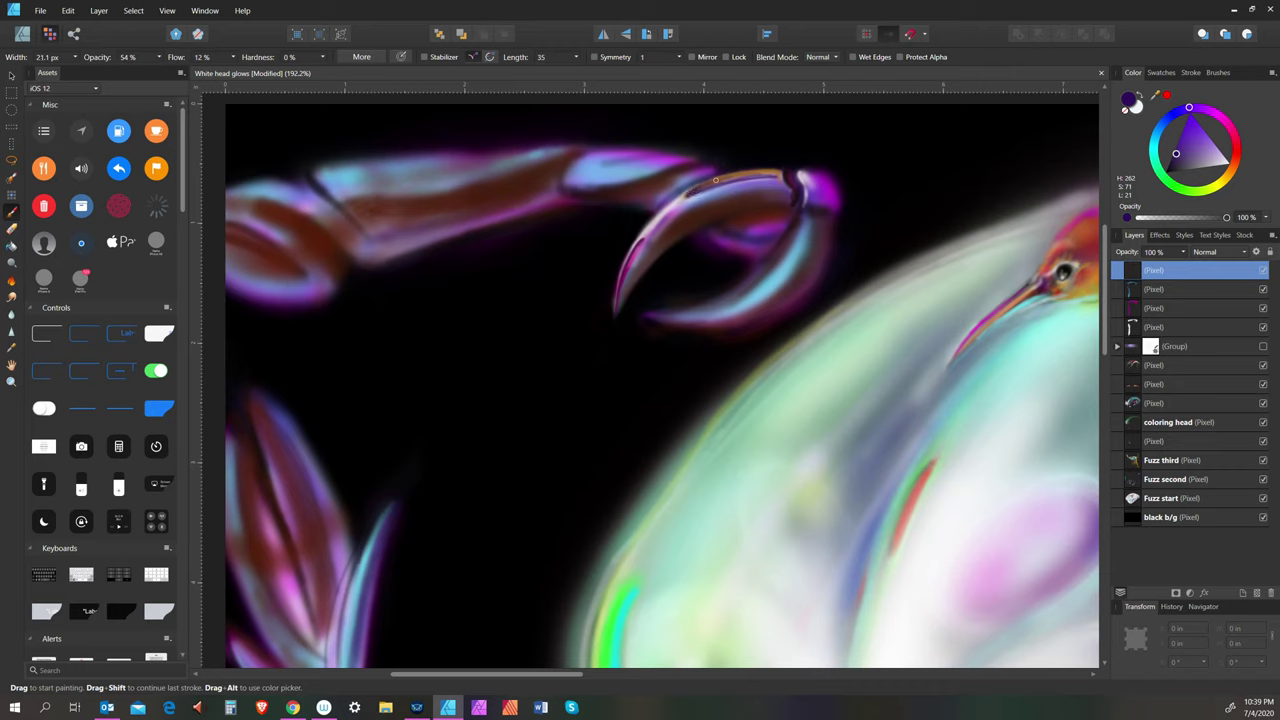
pyautogui.press('[')
pyautogui.press('[')
pyautogui.press('[')
pyautogui.press(']')
pyautogui.press(']')
pyautogui.press('[')
pyautogui.moveTo(692, 194); pyautogui.dragTo(684, 198)
pyautogui.press('[')
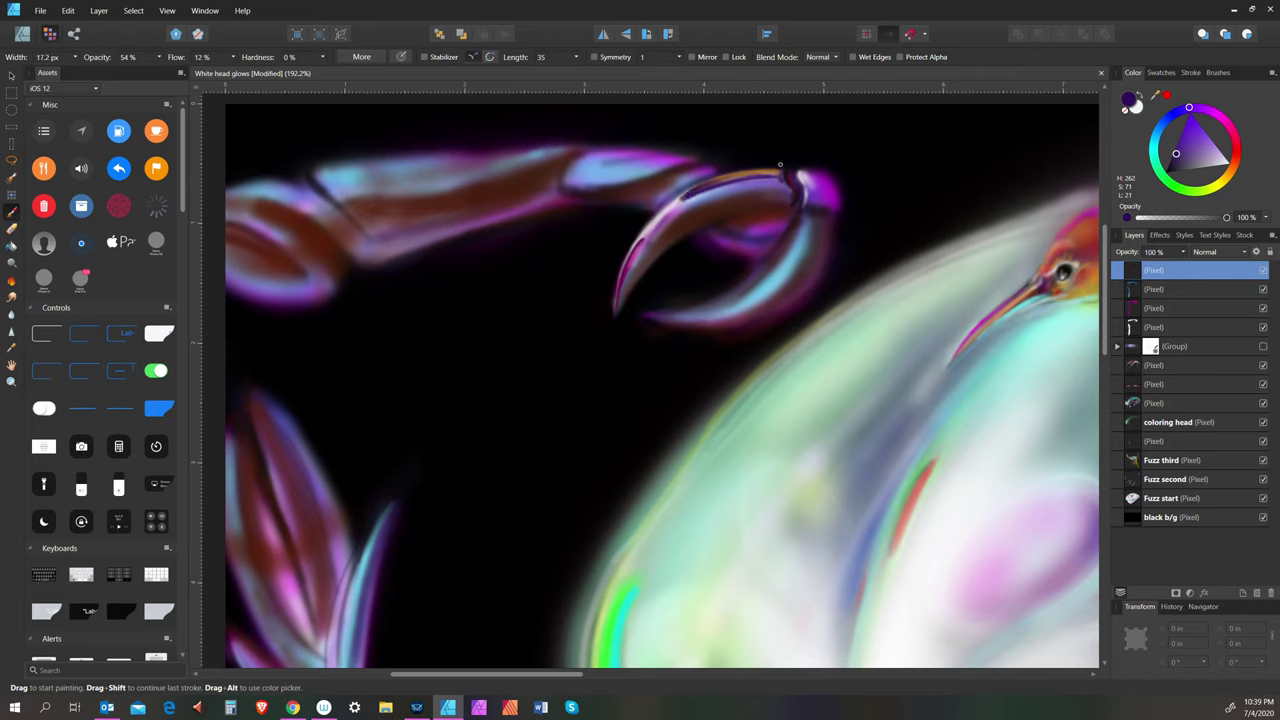
pyautogui.press('[')
# Paint bright yellow (H 62, S 98, L 52) along the upper claw's top edge with a brush of about 37 px
pyautogui.click(1219, 187)
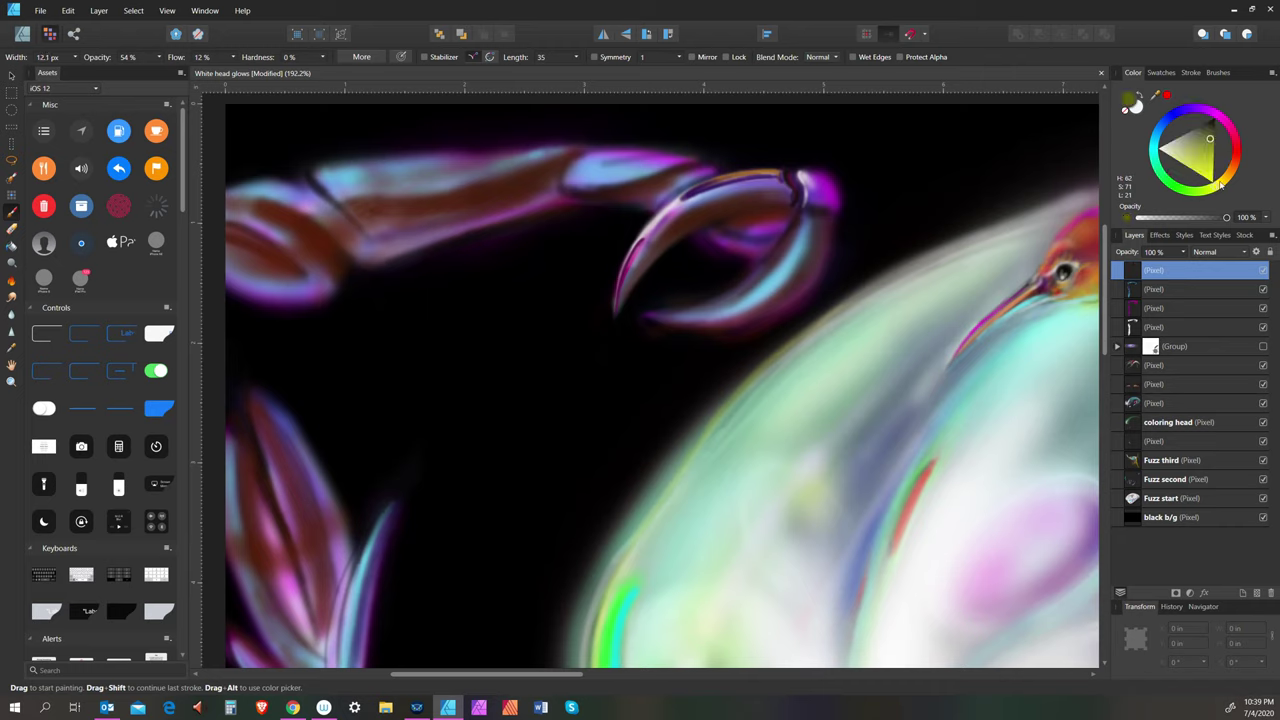
pyautogui.click(1211, 182)
pyautogui.press(']')
pyautogui.press(']')
pyautogui.press(']')
pyautogui.press(']')
pyautogui.press(']')
pyautogui.moveTo(777, 172)
pyautogui.mouseDown()
pyautogui.moveTo(717, 179)
pyautogui.moveTo(774, 173)
pyautogui.moveTo(731, 177)
pyautogui.mouseUp()
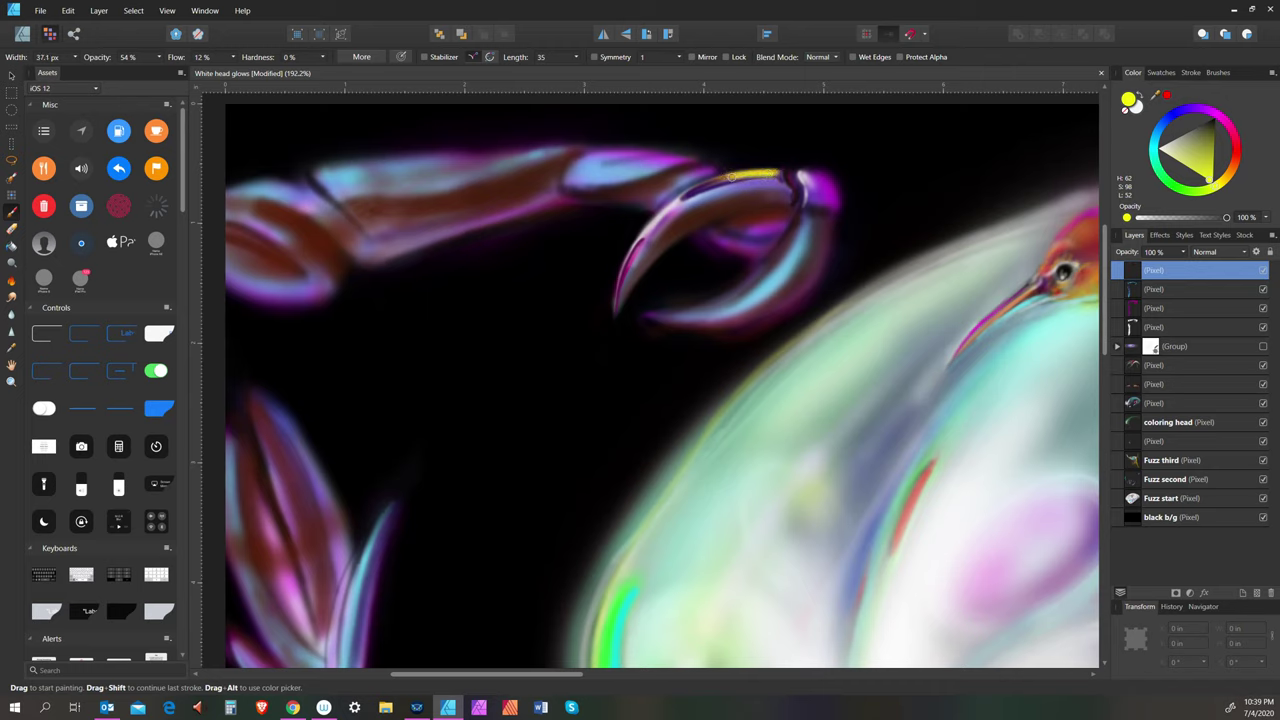
pyautogui.press('[')
pyautogui.press('[')
# Paint vivid purple (H 279, S 98, L 52) along the dark line beneath the yellow edge with a brush of about 23 px
pyautogui.click(1230, 177)
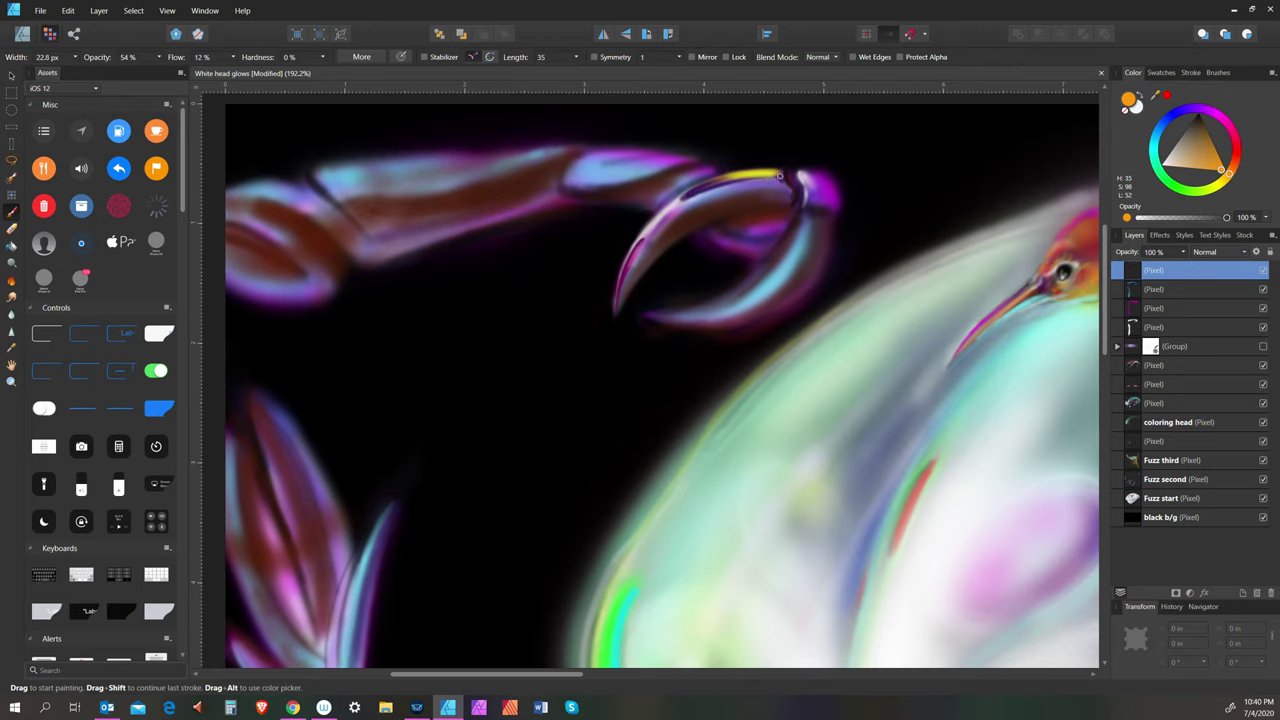
pyautogui.click(1201, 113)
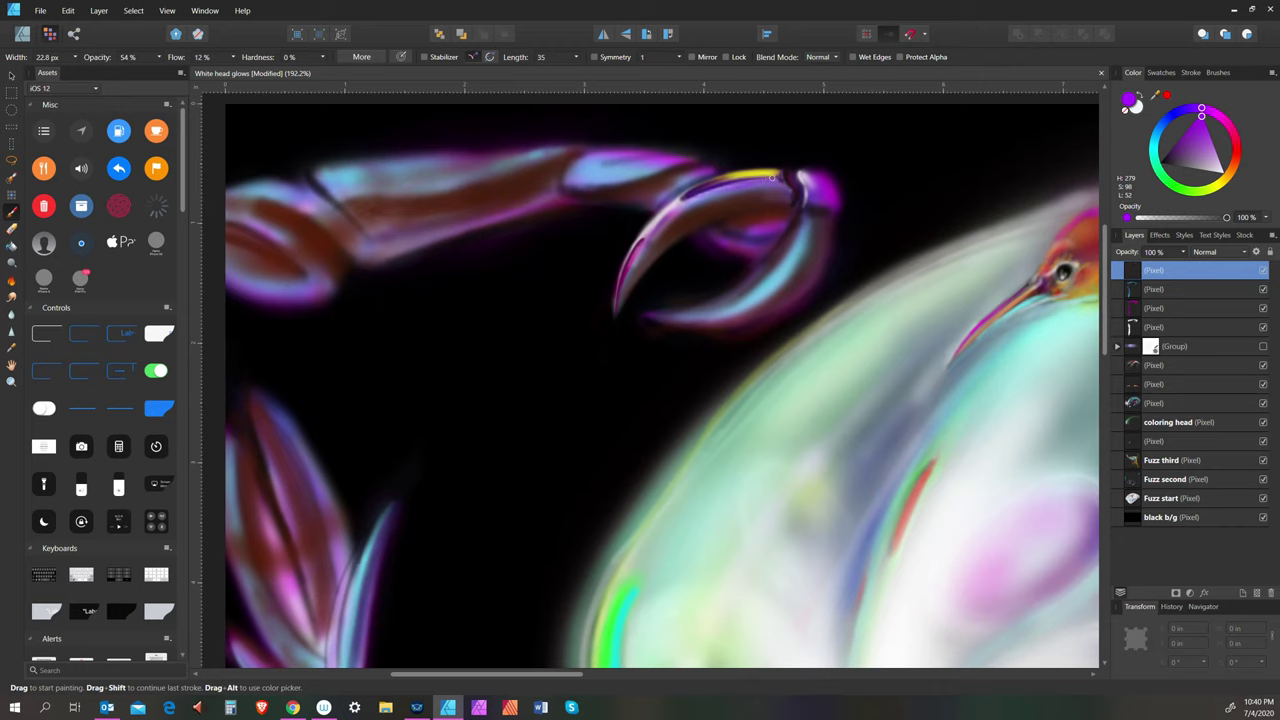
pyautogui.moveTo(684, 200); pyautogui.dragTo(780, 178)
# Paint a bright cyan band (H 192, S 98, L 52) beneath the purple line on the upper claw
pyautogui.click(1158, 141)
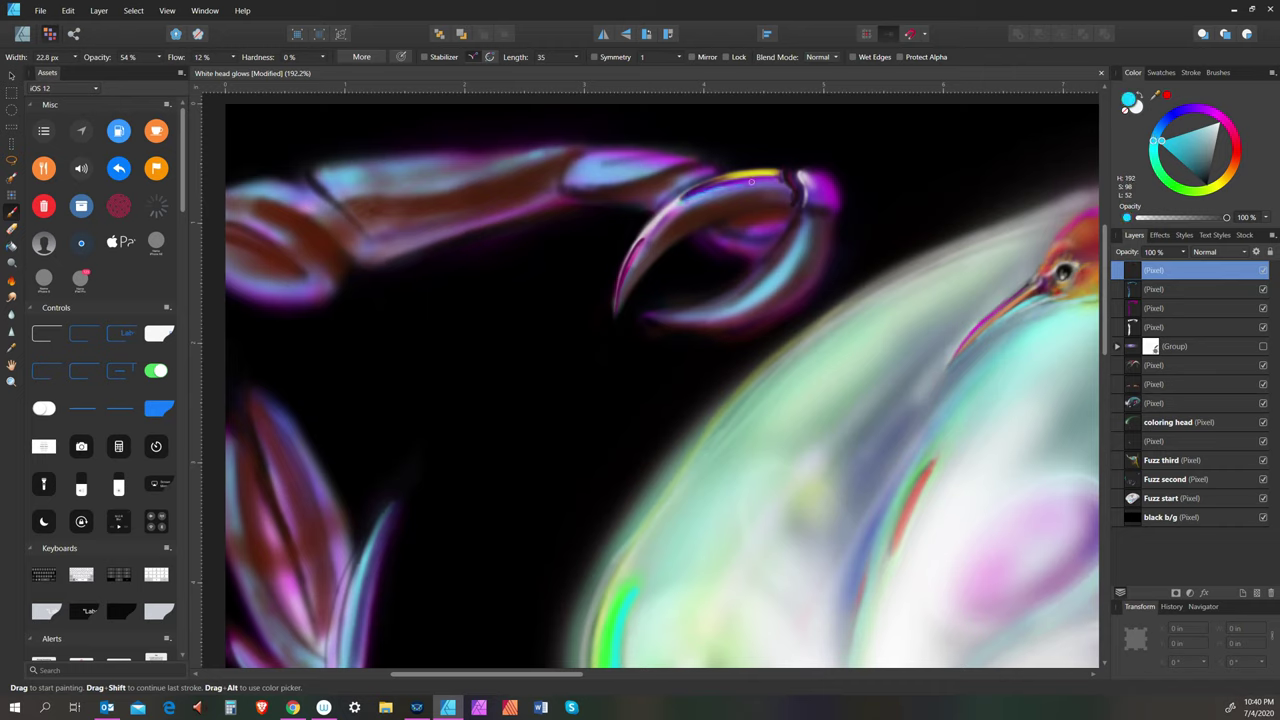
pyautogui.moveTo(751, 182)
pyautogui.mouseDown()
pyautogui.moveTo(698, 196)
pyautogui.moveTo(778, 180)
pyautogui.mouseUp()
pyautogui.moveTo(686, 197); pyautogui.dragTo(720, 186)
# Shade the upper claw's outer edge beside the cyan band in dark purple with a smaller brush
pyautogui.click(1194, 110)
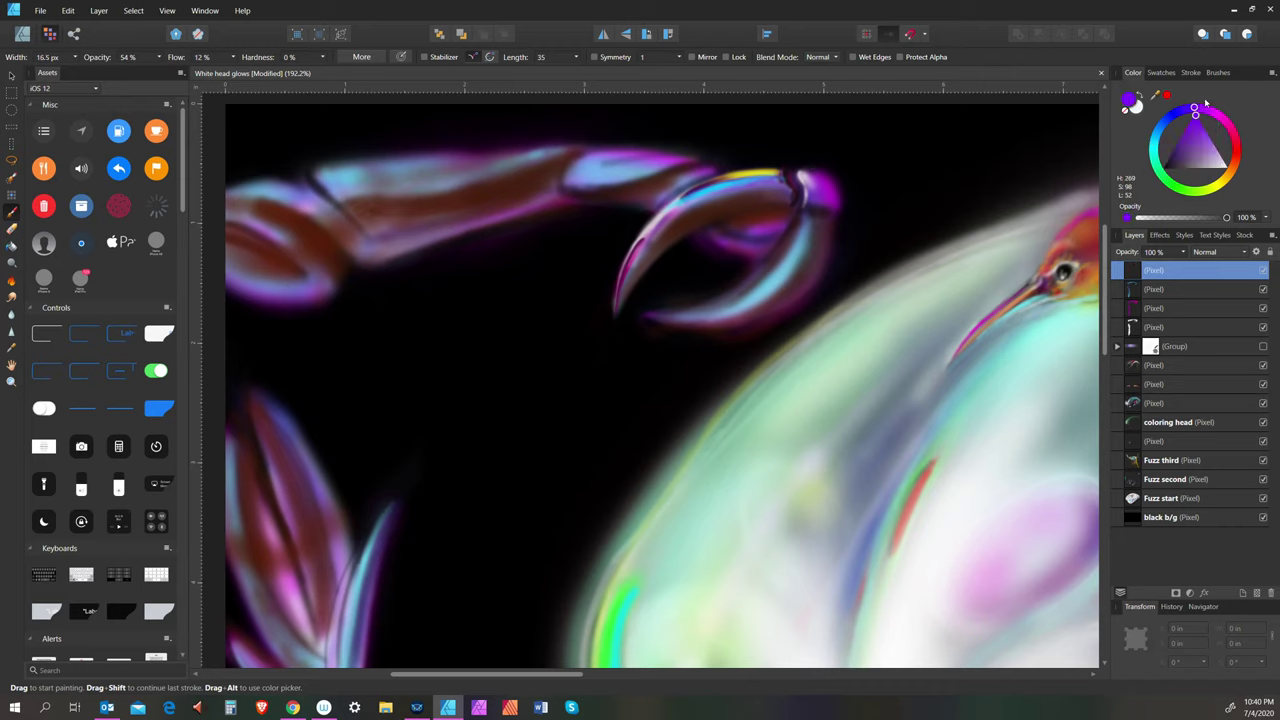
pyautogui.click(1175, 155)
pyautogui.press('[')
pyautogui.press('[')
# Paint dark magenta (H 312, S 58, L 20) down the upper claw's curve towards its tip, starting with a brush of about 20 px
pyautogui.moveTo(1227, 123); pyautogui.dragTo(1233, 113)
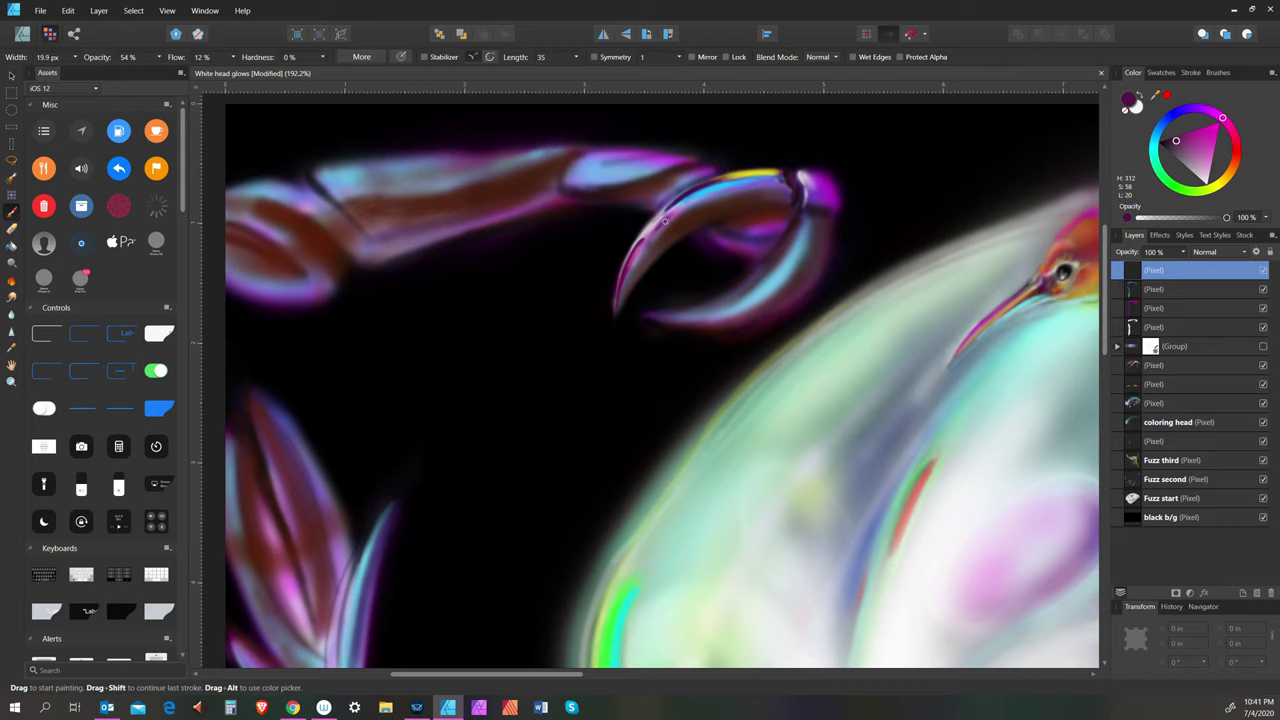
pyautogui.press(']')
pyautogui.press('[')
pyautogui.press(']')
pyautogui.press(']')
pyautogui.press(']')
pyautogui.press(']')
pyautogui.press(']')
pyautogui.moveTo(1175, 145); pyautogui.dragTo(1170, 146)
pyautogui.press('[')
pyautogui.press('[')
# Paint reddish brown (H 18, S 85, L 40) over the upper claw's inner body, varying the brush between about 63 and 104 px
pyautogui.click(1235, 164)
pyautogui.click(1228, 143)
pyautogui.press(']')
pyautogui.press(']')
pyautogui.press(']')
pyautogui.press(']')
pyautogui.press(']')
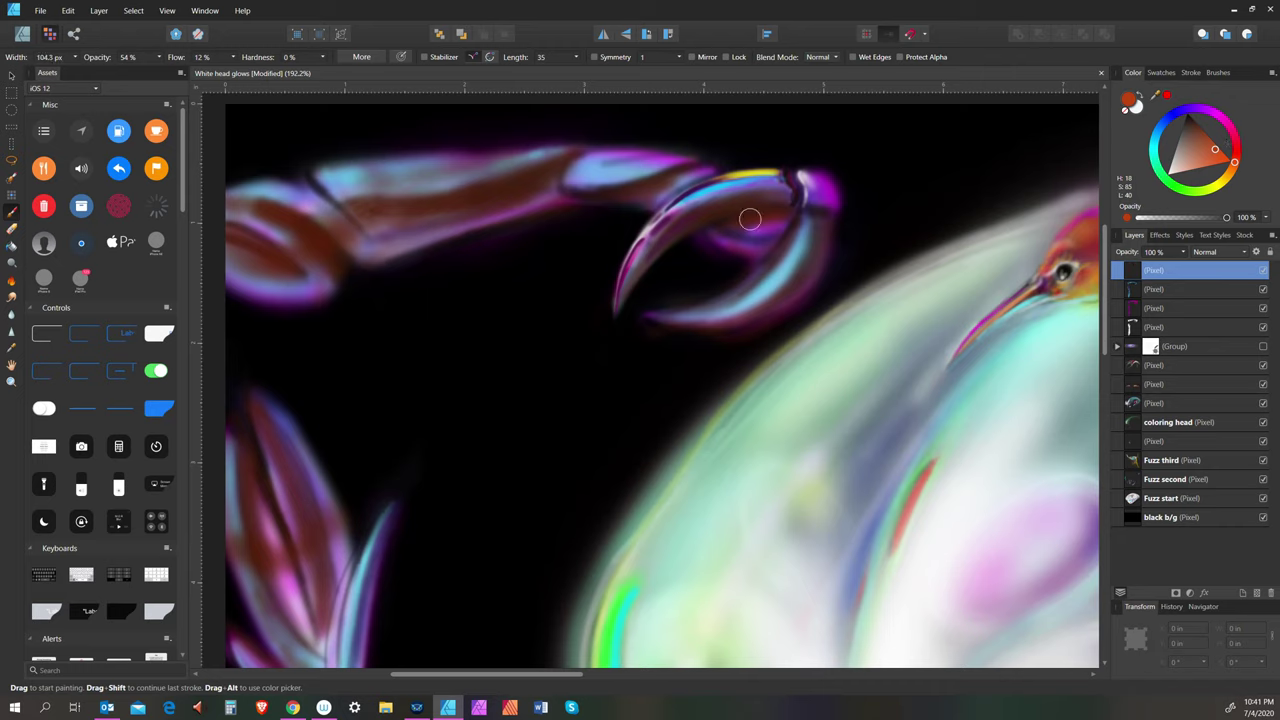
pyautogui.press('[')
pyautogui.press('[')
pyautogui.press('[')
pyautogui.press('[')
pyautogui.press(']')
pyautogui.press(']')
pyautogui.press(']')
pyautogui.press(']')
pyautogui.press('[')
pyautogui.press('[')
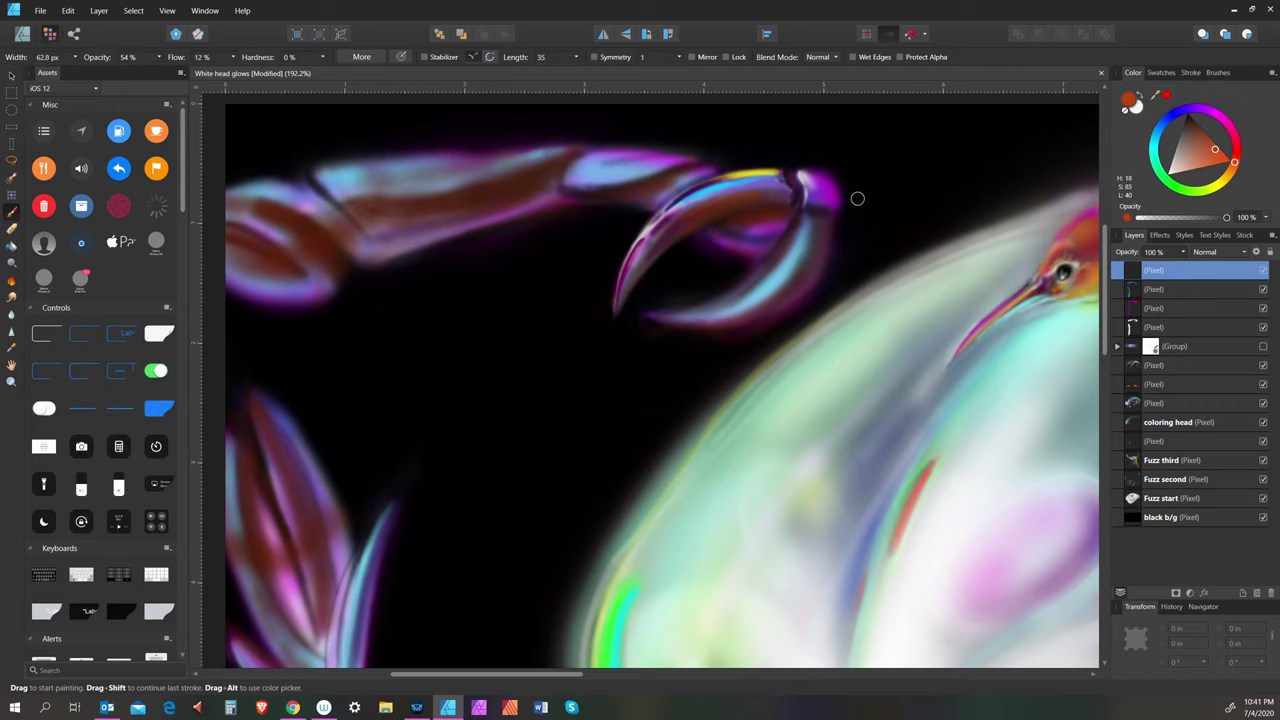
pyautogui.press(']')
# Darken the upper claw's inner edge in near-black (H 18, S 66, L 3) with a brush of about 15 px, and save the document
pyautogui.click(1189, 117)
pyautogui.press('[')
pyautogui.press('[')
pyautogui.press('[')
pyautogui.press('[')
pyautogui.press('[')
pyautogui.press('[')
pyautogui.press('[')
pyautogui.press('[')
pyautogui.press('[')
pyautogui.press('[')
pyautogui.press('[')
pyautogui.press(']')
pyautogui.press(']')
pyautogui.press(']')
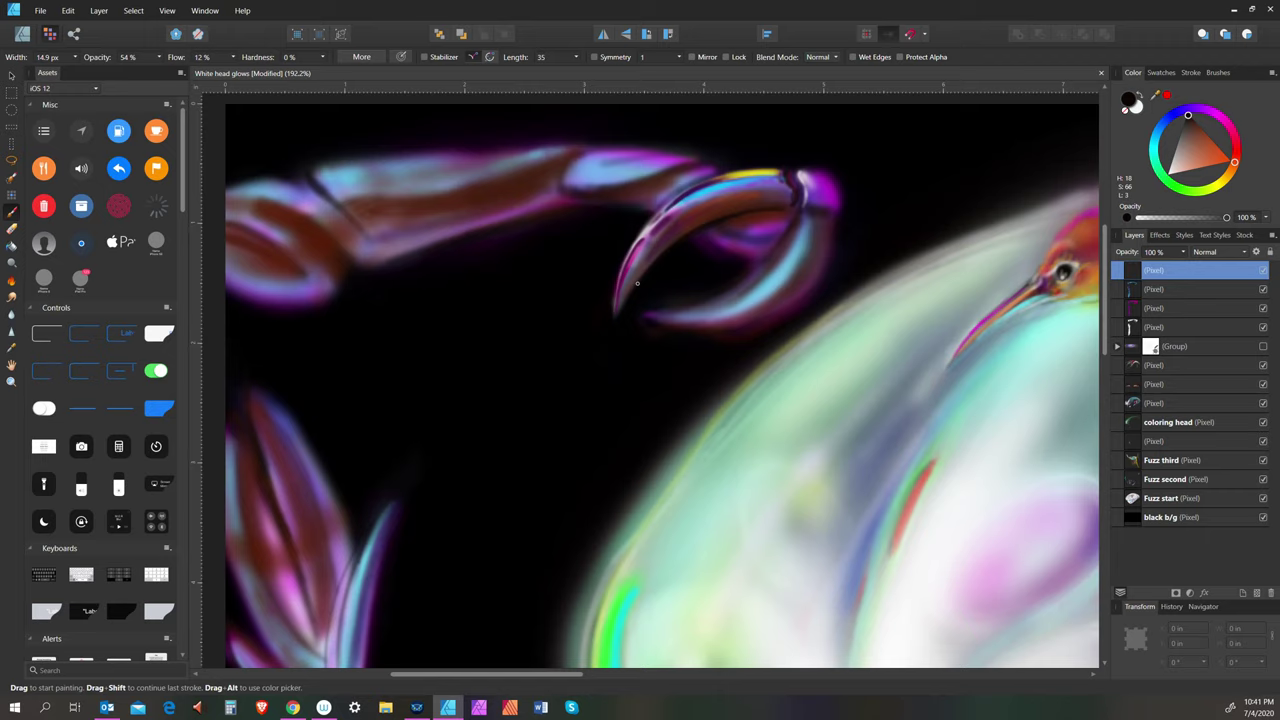
pyautogui.click(41, 10)
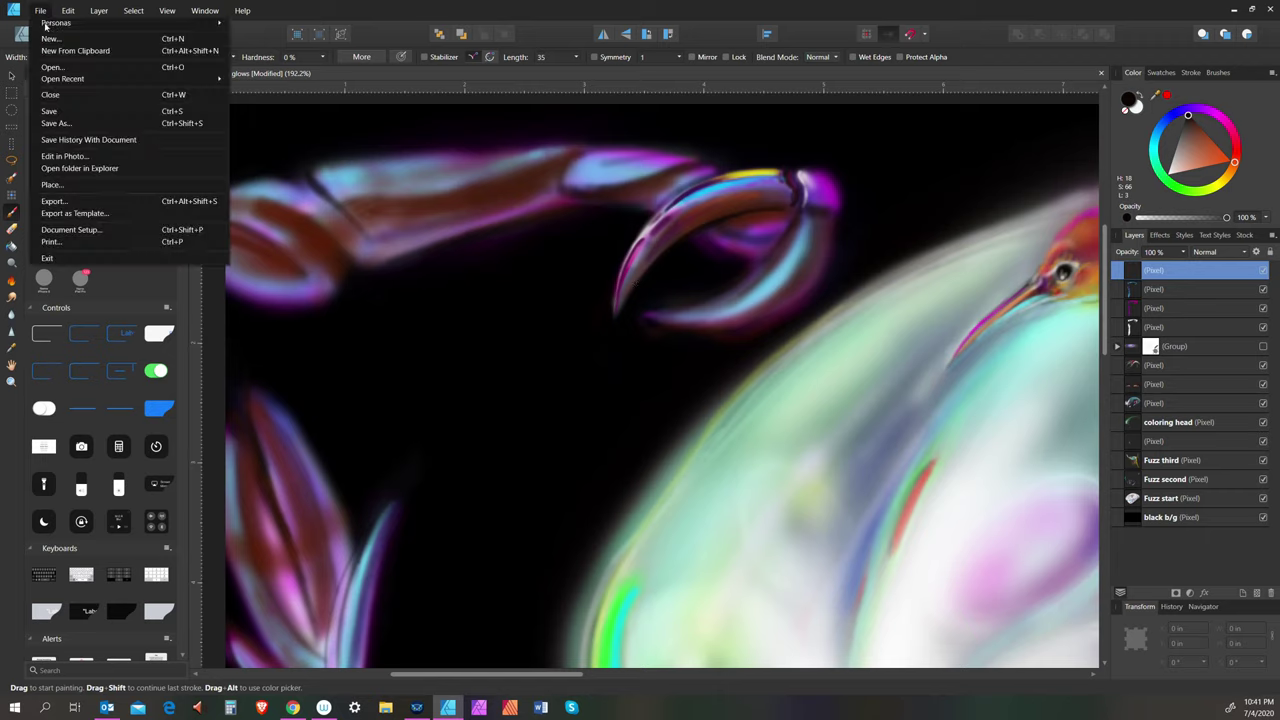
pyautogui.click(57, 113)
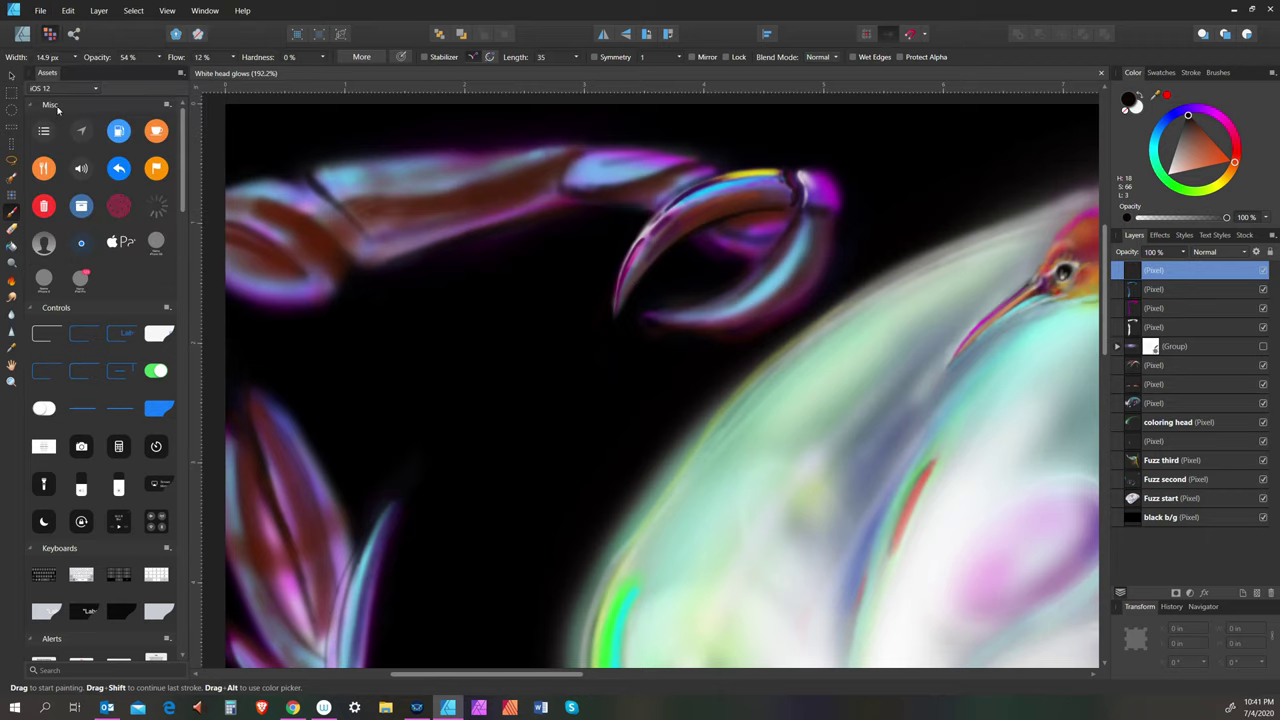
# Set the paint colour to H 18, S 38, L 7 and add a new pixel layer above the current one
pyautogui.click(42, 11)
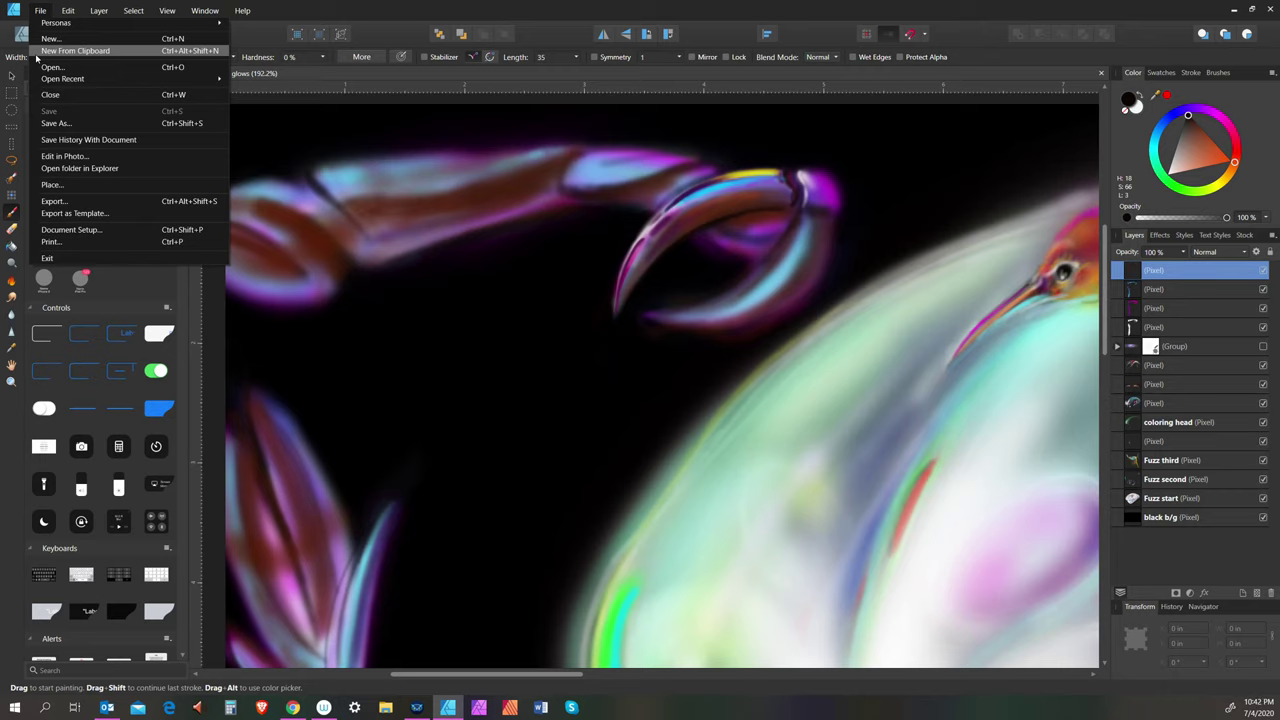
pyautogui.click(1186, 119)
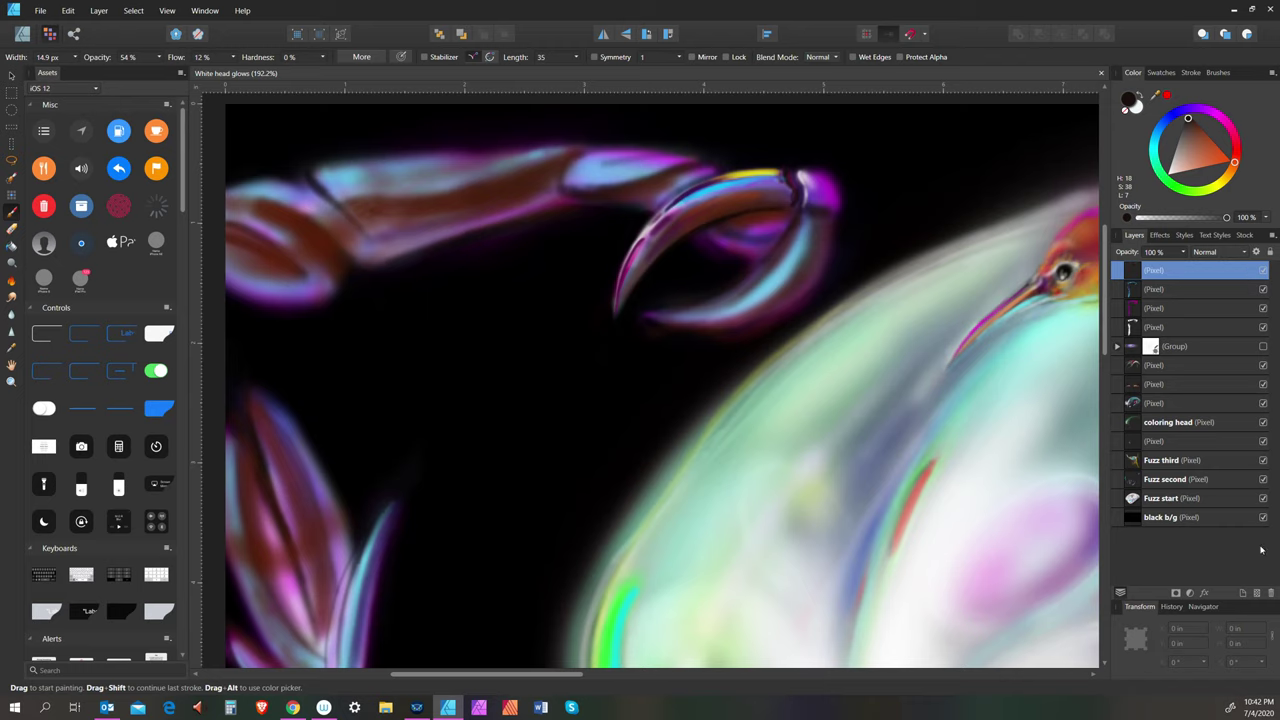
pyautogui.click(1260, 593)
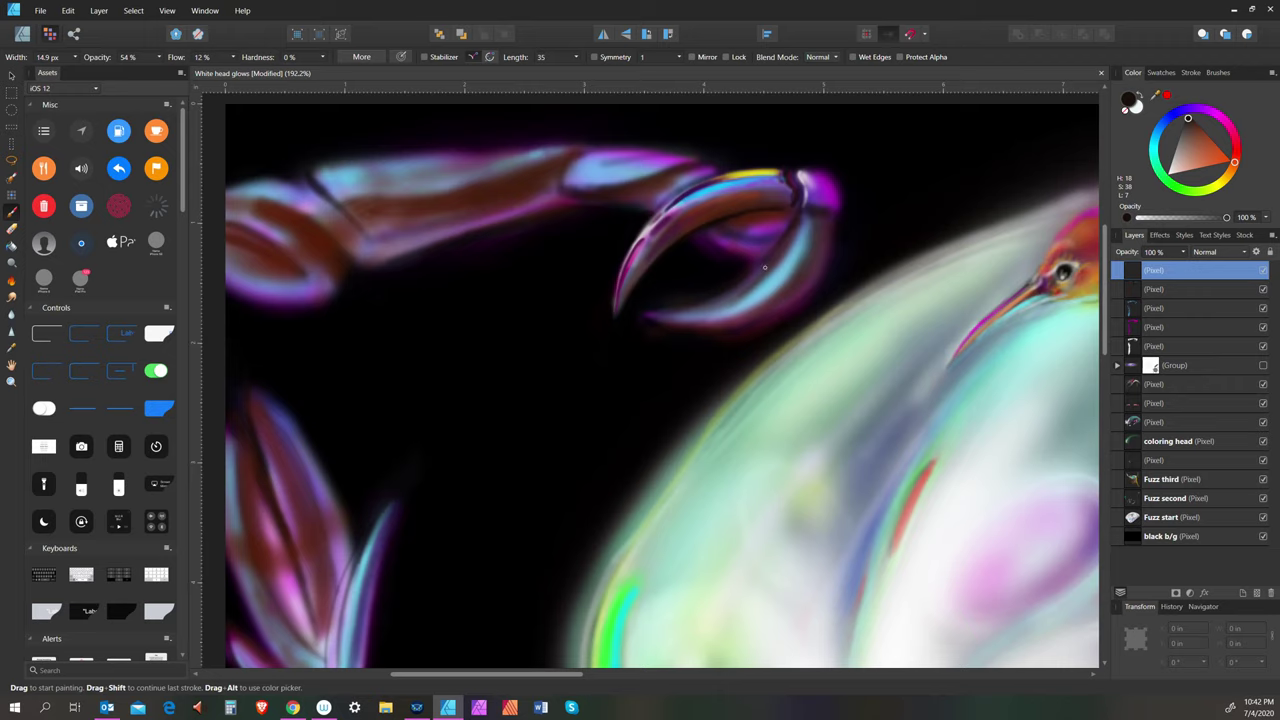
# Compare the arms and claws with and without the brown shading by toggling the visibility of the second pixel layer
pyautogui.click(1262, 289)
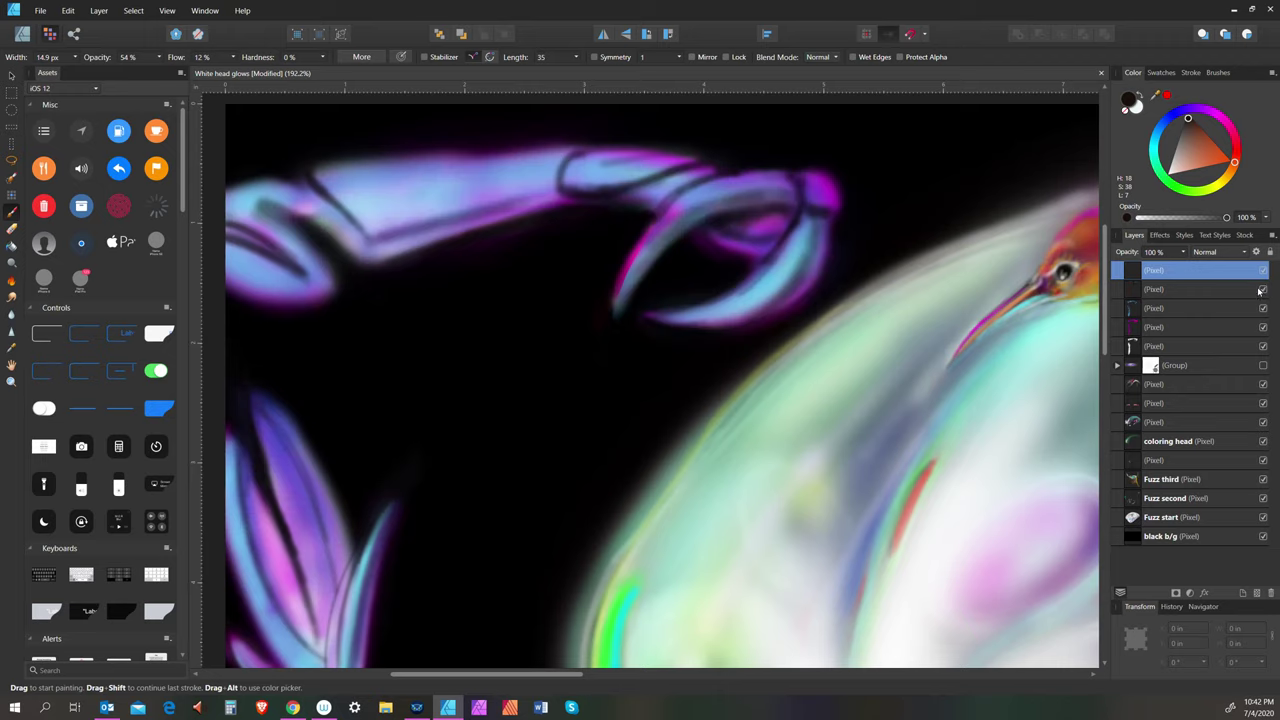
pyautogui.click(1262, 289)
pyautogui.click(1260, 290)
pyautogui.click(1262, 289)
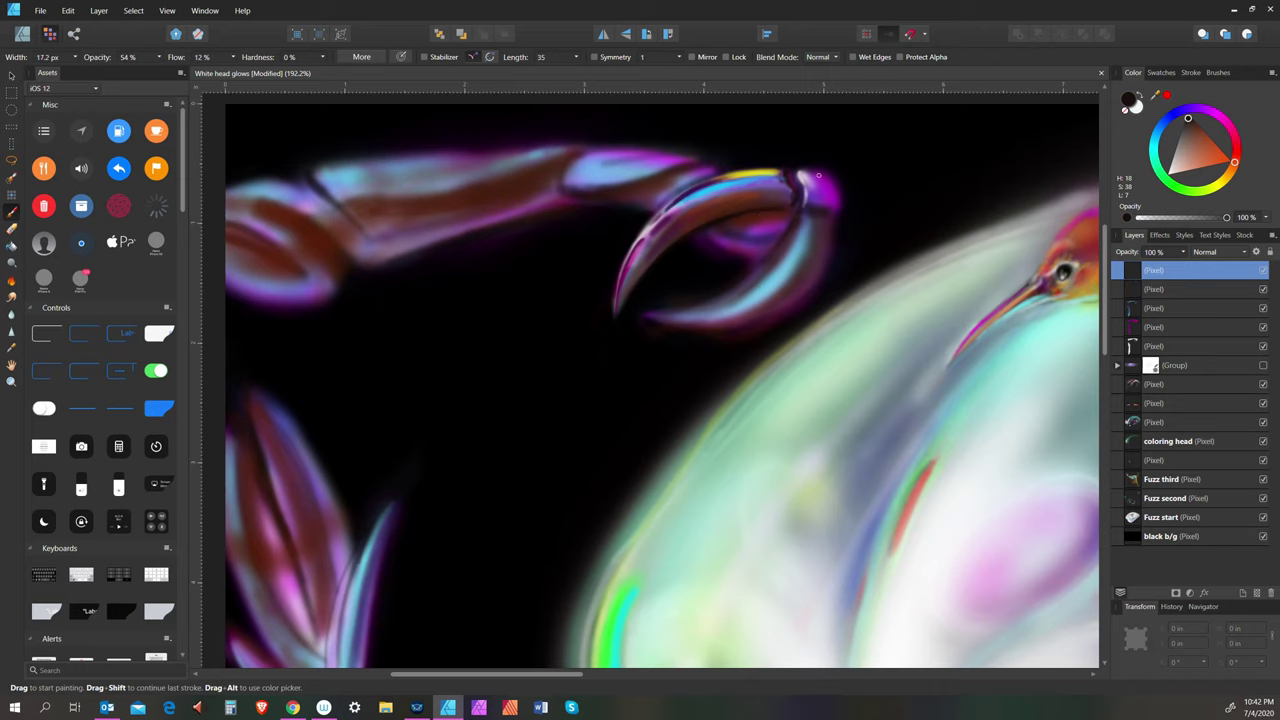
# Paint orange-red (H 18, S 99, L 47) accents on the dark joint behind the upper claw, narrowing the brush to about 6 px
pyautogui.press(']')
pyautogui.press('[')
pyautogui.click(1229, 157)
pyautogui.press(']')
pyautogui.press(']')
pyautogui.press('[')
pyautogui.press('[')
pyautogui.press('[')
pyautogui.press('[')
pyautogui.press('[')
pyautogui.press('[')
pyautogui.press('[')
pyautogui.press(']')
pyautogui.press(']')
pyautogui.press(']')
pyautogui.press(']')
pyautogui.press(']')
pyautogui.press(']')
pyautogui.press('[')
pyautogui.press('[')
pyautogui.press('[')
pyautogui.press('[')
pyautogui.press('[')
pyautogui.press('[')
pyautogui.press('[')
pyautogui.press('[')
pyautogui.press('[')
pyautogui.press('[')
pyautogui.press('[')
pyautogui.press('[')
pyautogui.press('[')
pyautogui.press('[')
pyautogui.press('[')
pyautogui.press('[')
pyautogui.press('[')
pyautogui.press('[')
pyautogui.press('[')
pyautogui.press('[')
pyautogui.press('[')
pyautogui.press('[')
pyautogui.press('[')
pyautogui.press('[')
pyautogui.click(800, 203)
pyautogui.press('[')
pyautogui.press('[')
pyautogui.press('[')
pyautogui.press('[')
pyautogui.press('[')
pyautogui.press('[')
pyautogui.press('[')
pyautogui.press('[')
pyautogui.press('[')
pyautogui.press('[')
pyautogui.press('[')
pyautogui.press('[')
# Add a new pixel layer directly above the black b/g layer
pyautogui.click(1231, 538)
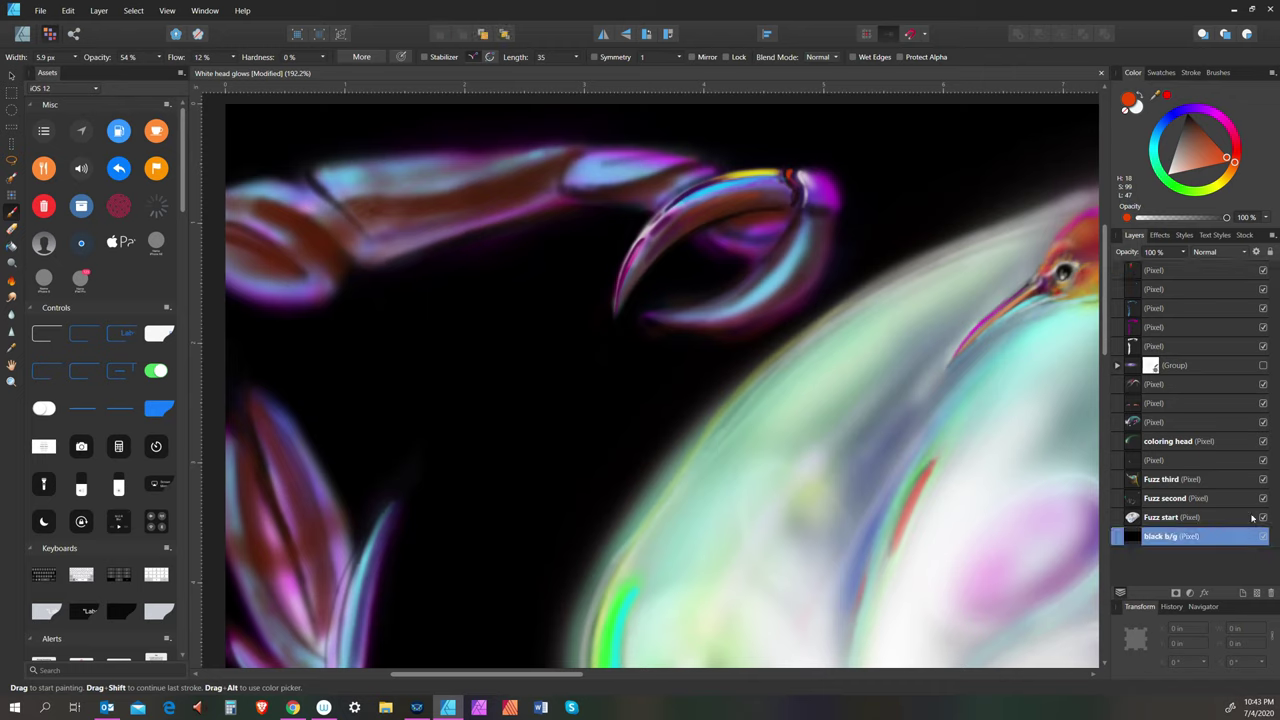
pyautogui.click(1258, 593)
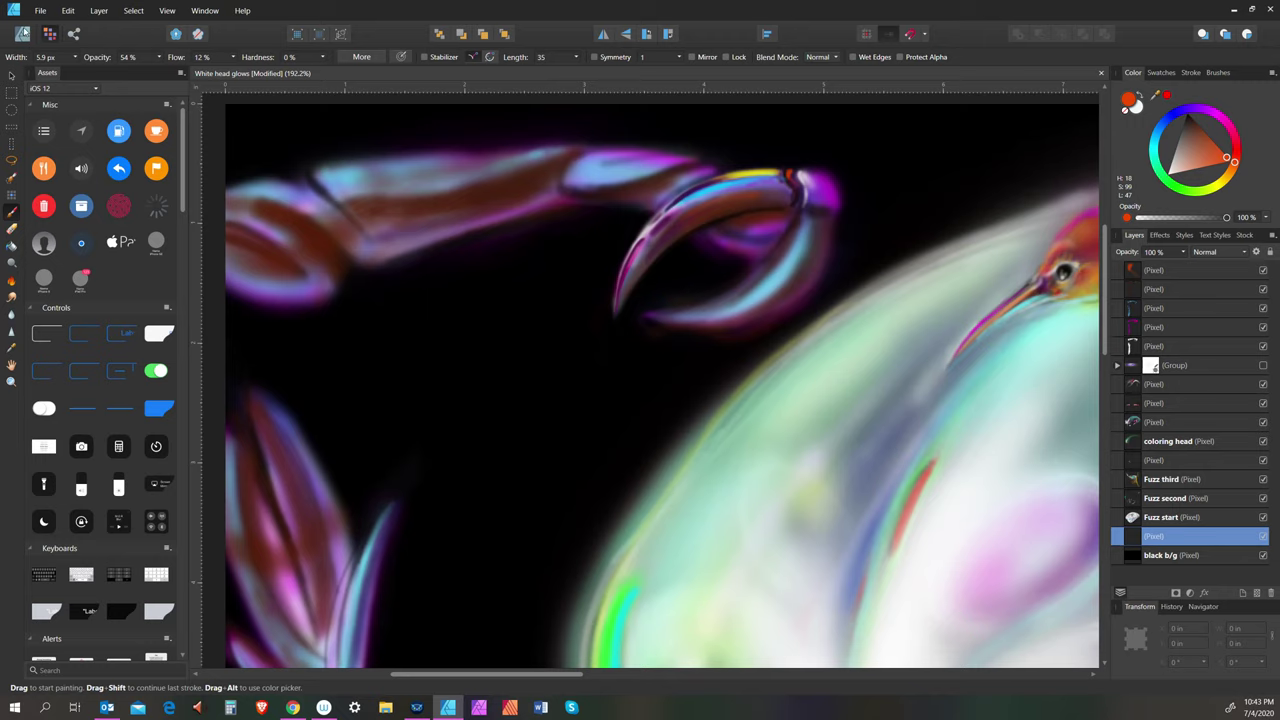
pyautogui.click(22, 33)
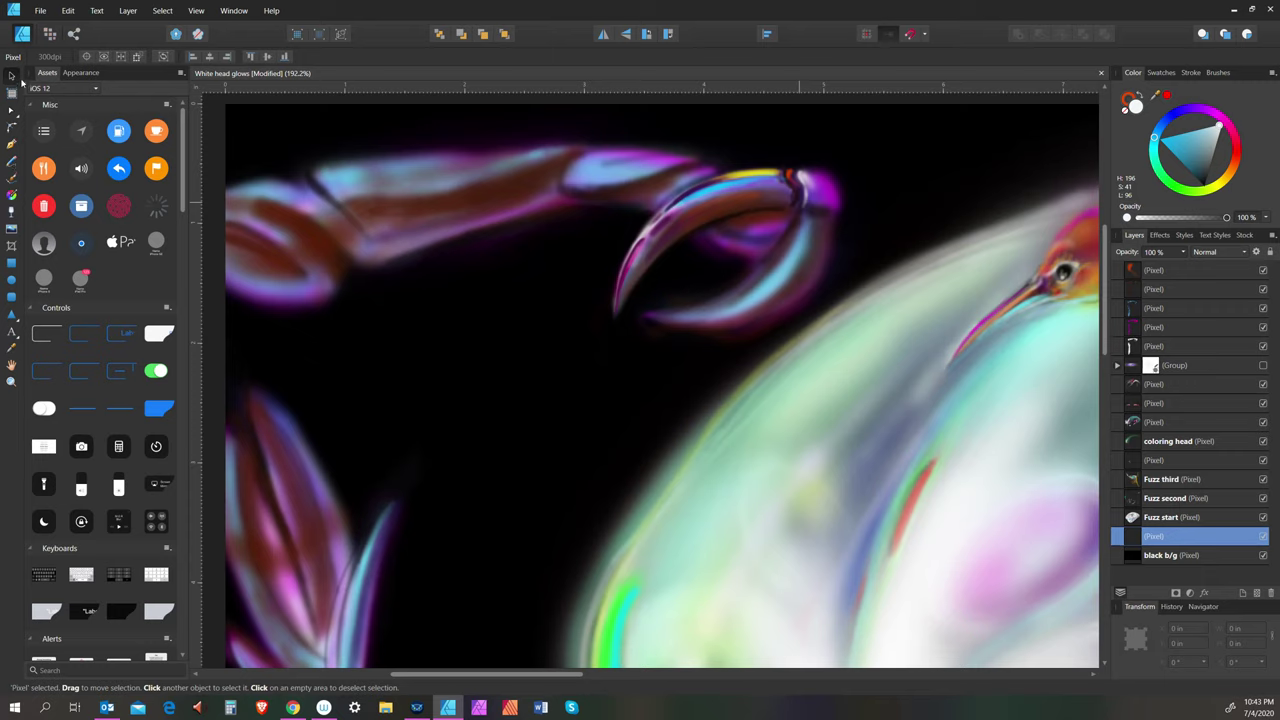
pyautogui.click(48, 33)
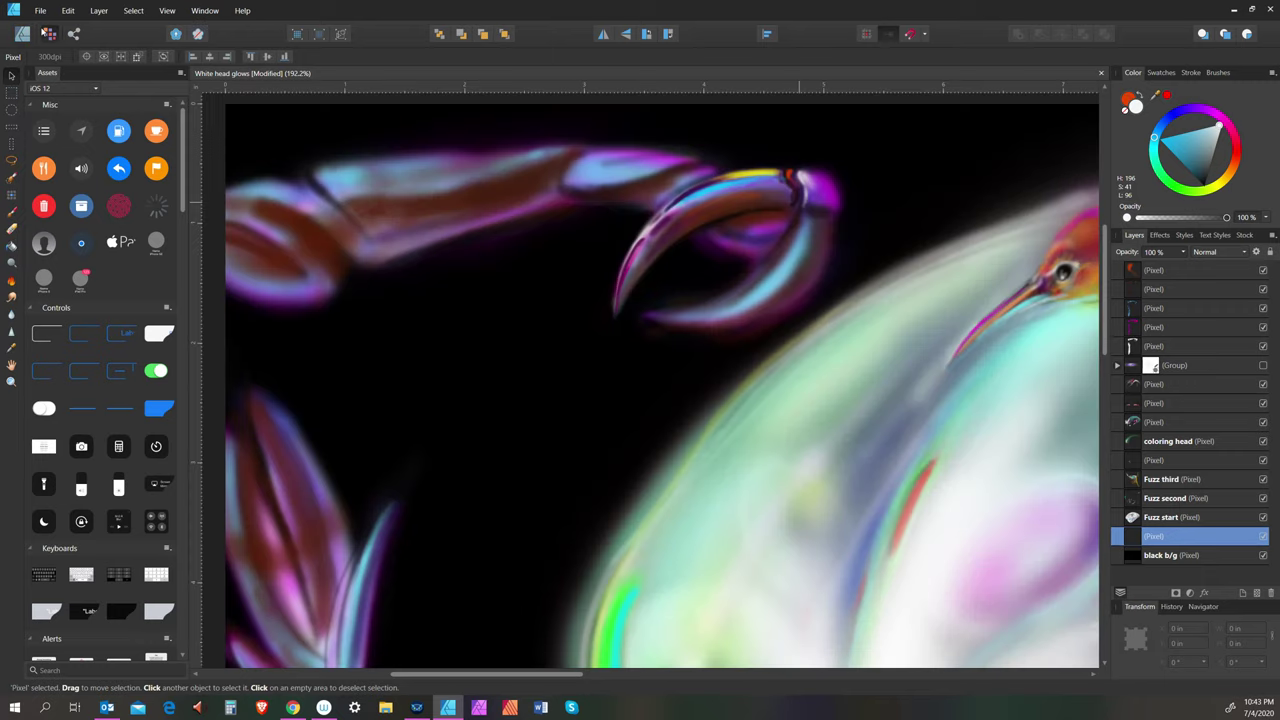
# Flood-fill the new background layer with cyan (H 185, S 100, L 50) at 2% tolerance, and hide that layer
pyautogui.click(11, 246)
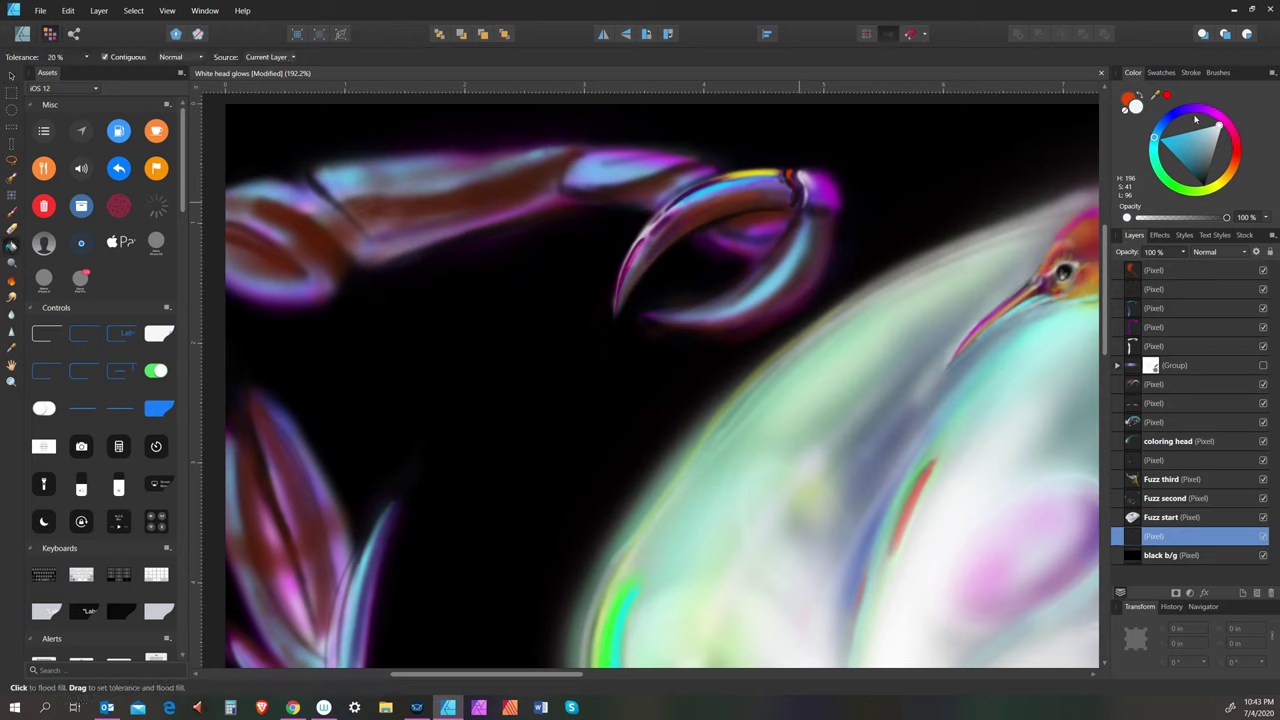
pyautogui.click(1156, 144)
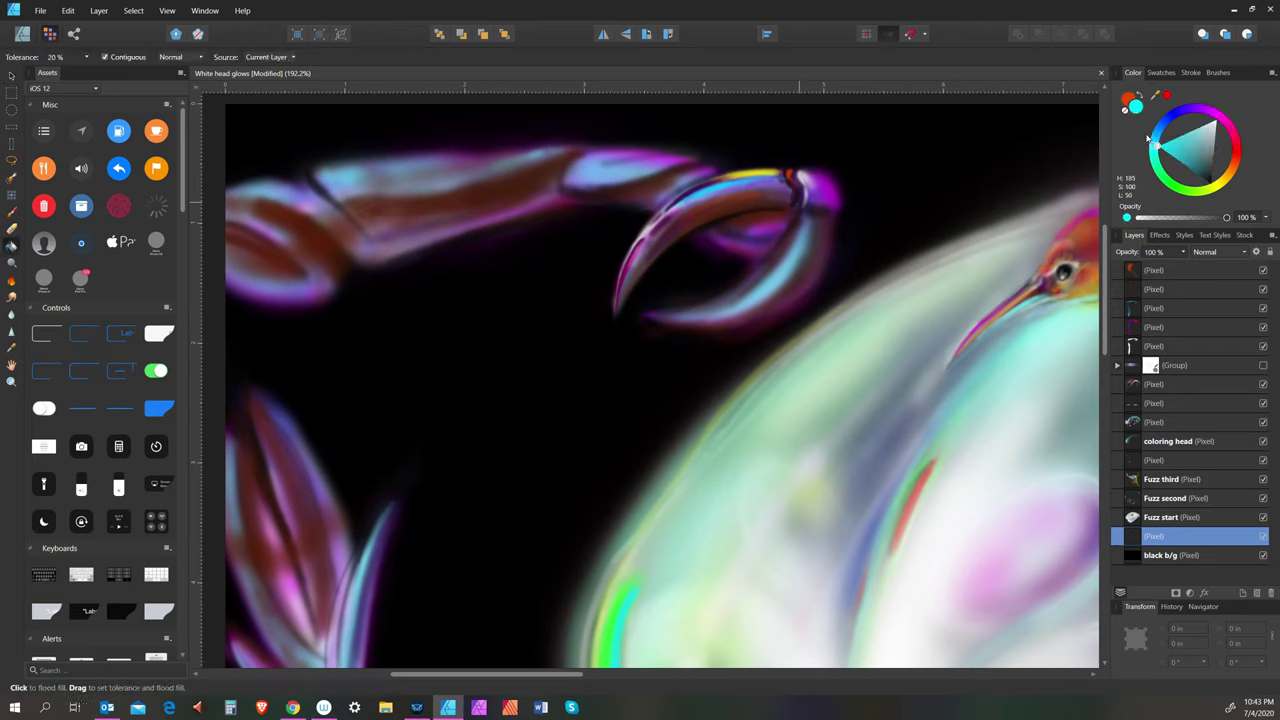
pyautogui.moveTo(1028, 117); pyautogui.dragTo(1012, 110)
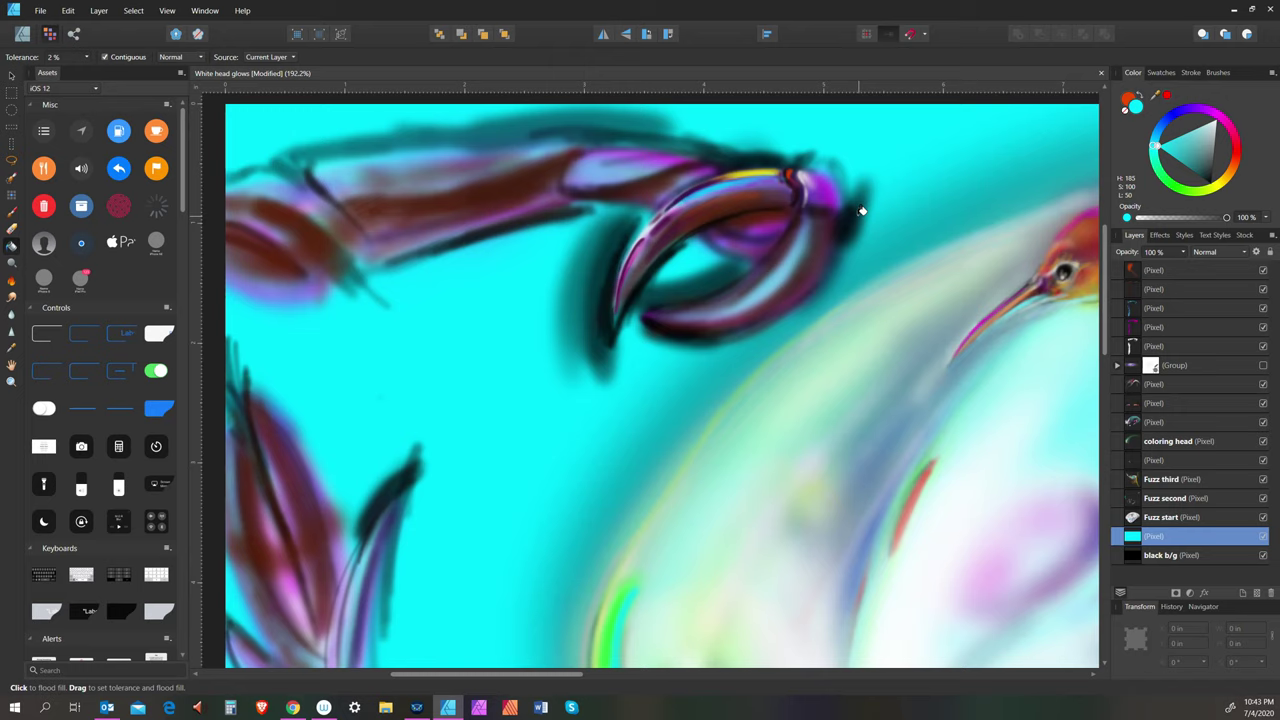
pyautogui.click(1262, 536)
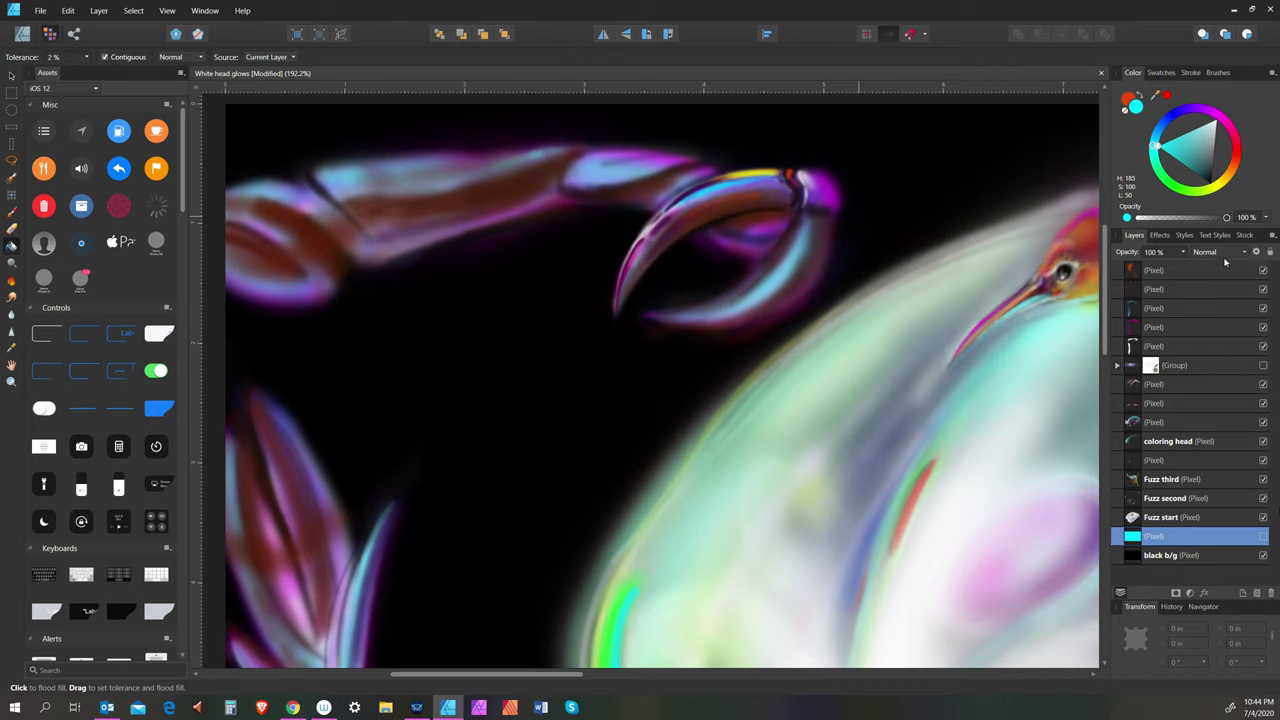
# Paint orange-red (H 18, S 99, L 47) along the lower claw's inner edge and tip on the topmost pixel layer, varying the brush size
pyautogui.click(1224, 268)
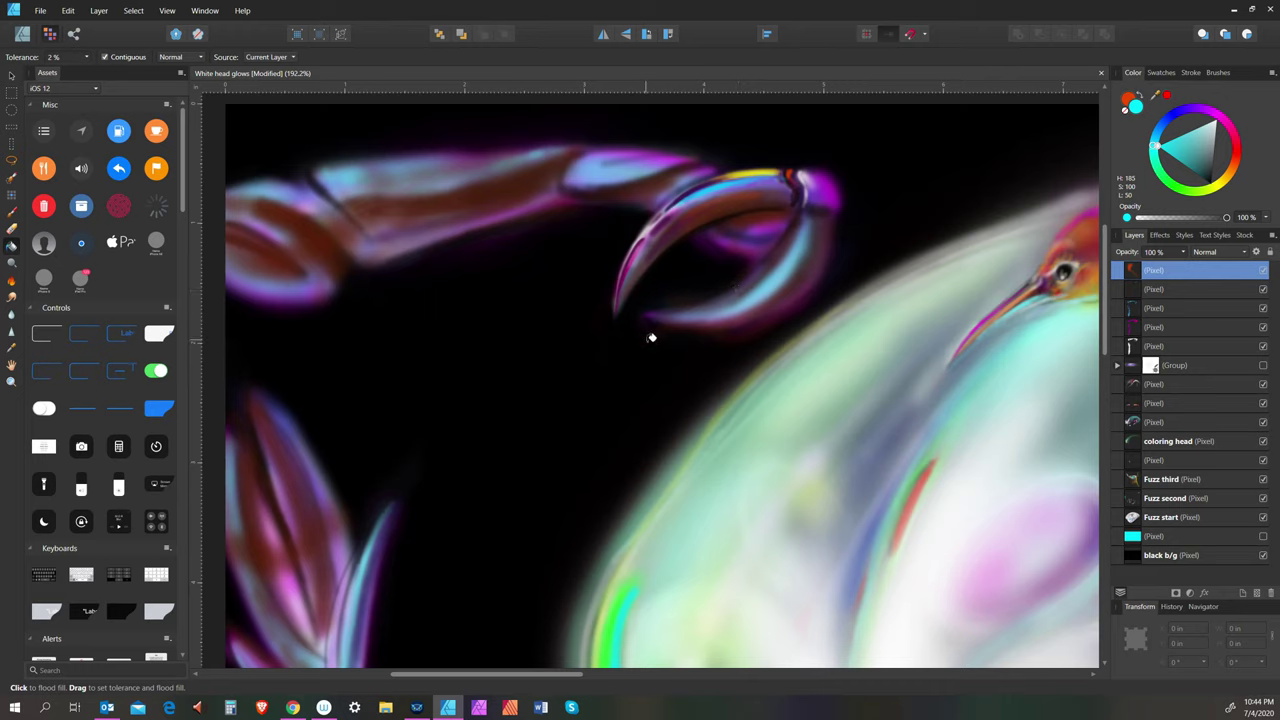
pyautogui.click(13, 216)
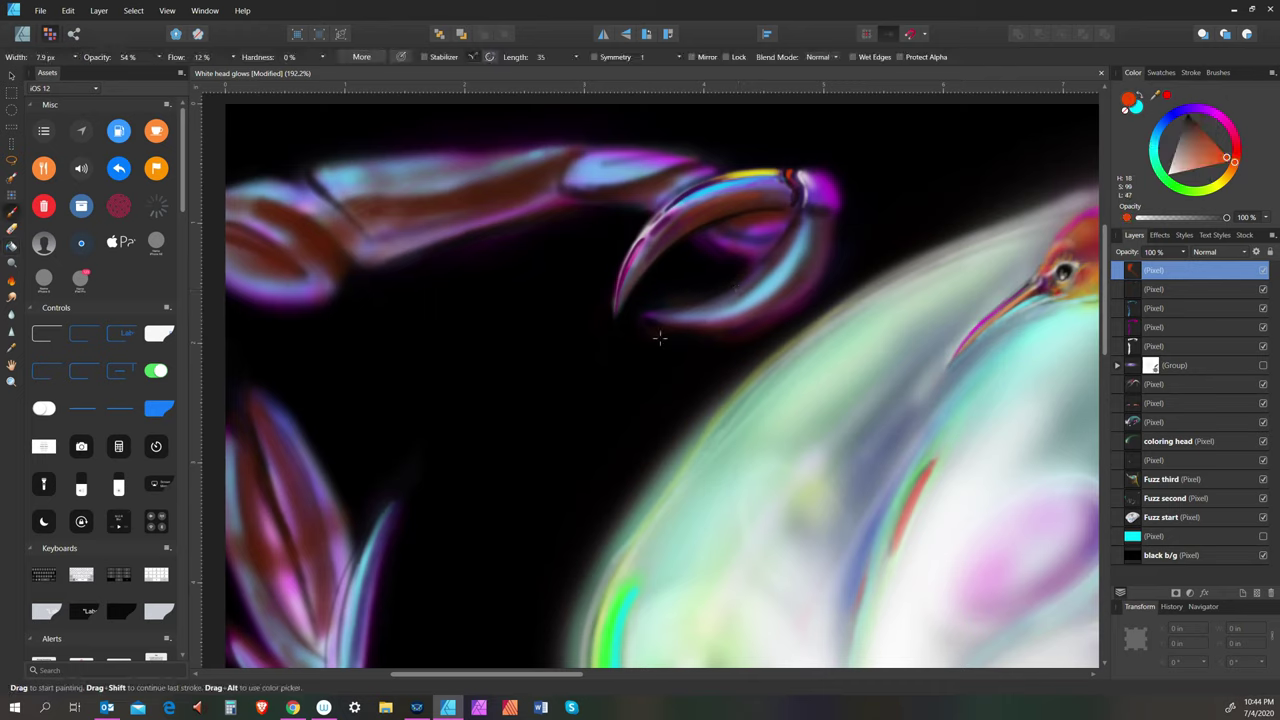
pyautogui.press(']')
pyautogui.press('[')
pyautogui.press('[')
pyautogui.press('[')
pyautogui.press('[')
pyautogui.press('[')
pyautogui.press('[')
pyautogui.press('[')
pyautogui.press('[')
pyautogui.press(']')
pyautogui.press(']')
pyautogui.press(']')
pyautogui.press(']')
pyautogui.press(']')
pyautogui.press(']')
pyautogui.press('[')
pyautogui.press('[')
pyautogui.press('[')
pyautogui.press(']')
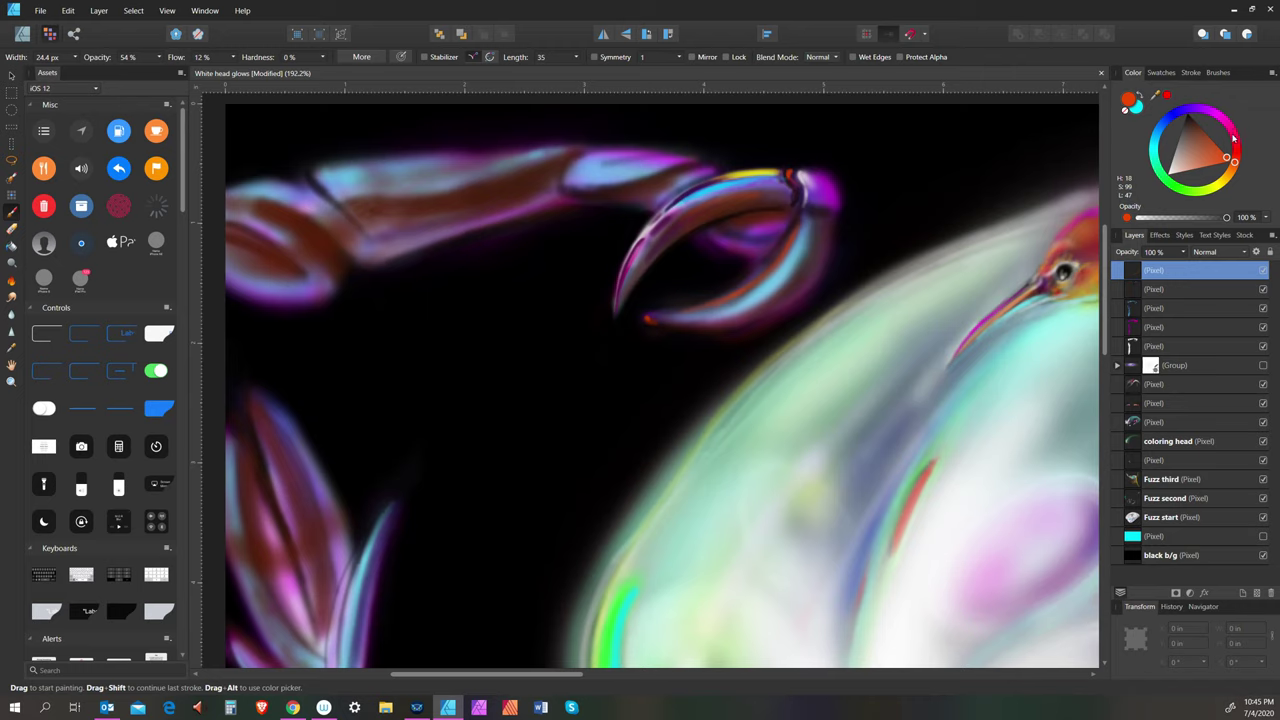
# Paint crimson shading, starting from H 340, S 99, L 47, across the magenta knuckle at the claw's joint, varying the brush size
pyautogui.click(1233, 136)
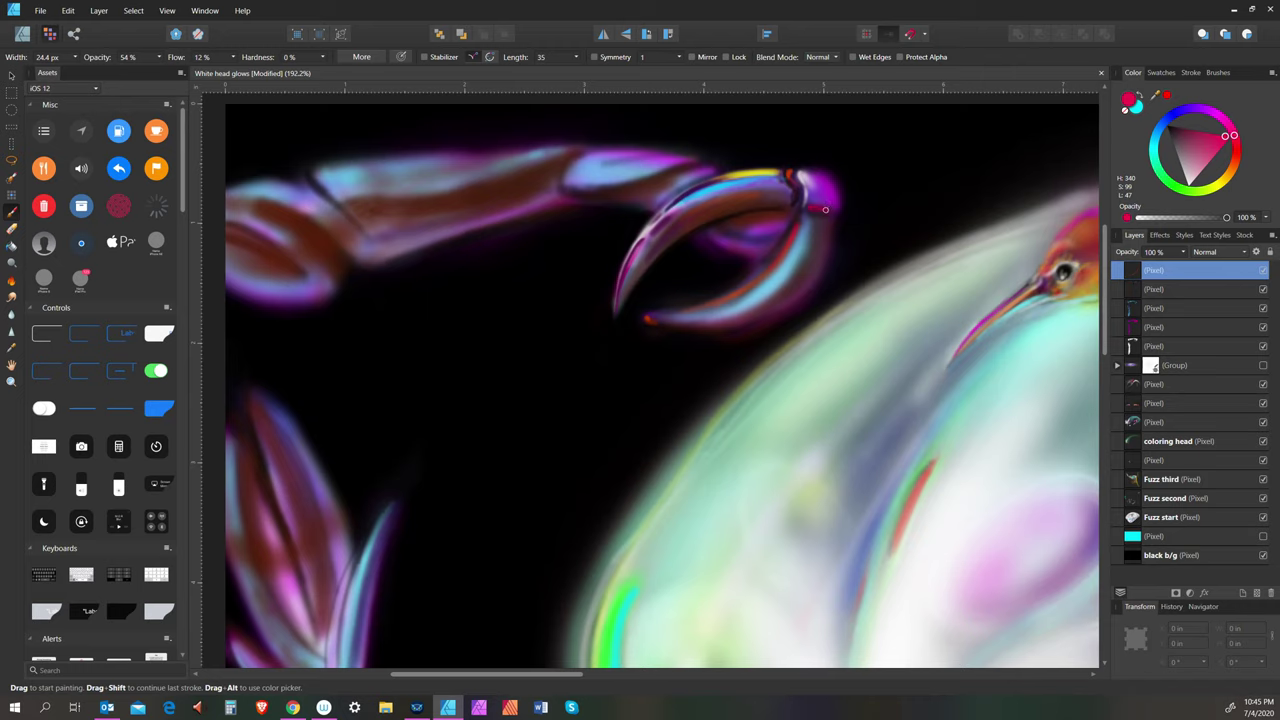
pyautogui.moveTo(1179, 134); pyautogui.dragTo(1188, 123)
pyautogui.press('[')
pyautogui.press('[')
pyautogui.press(']')
pyautogui.press(']')
pyautogui.press(']')
pyautogui.press(']')
pyautogui.press(']')
pyautogui.press(']')
pyautogui.press(']')
pyautogui.press(']')
pyautogui.press(']')
pyautogui.press(']')
pyautogui.press(']')
pyautogui.press(']')
pyautogui.press('[')
pyautogui.press('[')
pyautogui.press('[')
pyautogui.press('[')
pyautogui.press('[')
pyautogui.press('[')
pyautogui.press('[')
pyautogui.press('[')
pyautogui.press('[')
pyautogui.press('[')
pyautogui.press('[')
pyautogui.press('[')
pyautogui.press(']')
pyautogui.press(']')
pyautogui.press(']')
pyautogui.press(']')
pyautogui.press(']')
pyautogui.press(']')
pyautogui.press(']')
pyautogui.press(']')
pyautogui.press('[')
pyautogui.press('[')
pyautogui.press('[')
pyautogui.press('[')
pyautogui.press('[')
pyautogui.press('[')
pyautogui.press('[')
pyautogui.press('[')
pyautogui.press('[')
pyautogui.press(']')
pyautogui.press('[')
pyautogui.press(']')
pyautogui.press(']')
# Paint a thin golden-orange accent (H 40, S 95, L 50) across the magenta knuckle at the claw's joint, varying the brush size
pyautogui.press('[')
pyautogui.press('[')
pyautogui.press('[')
pyautogui.press('[')
pyautogui.click(1228, 176)
pyautogui.click(1221, 172)
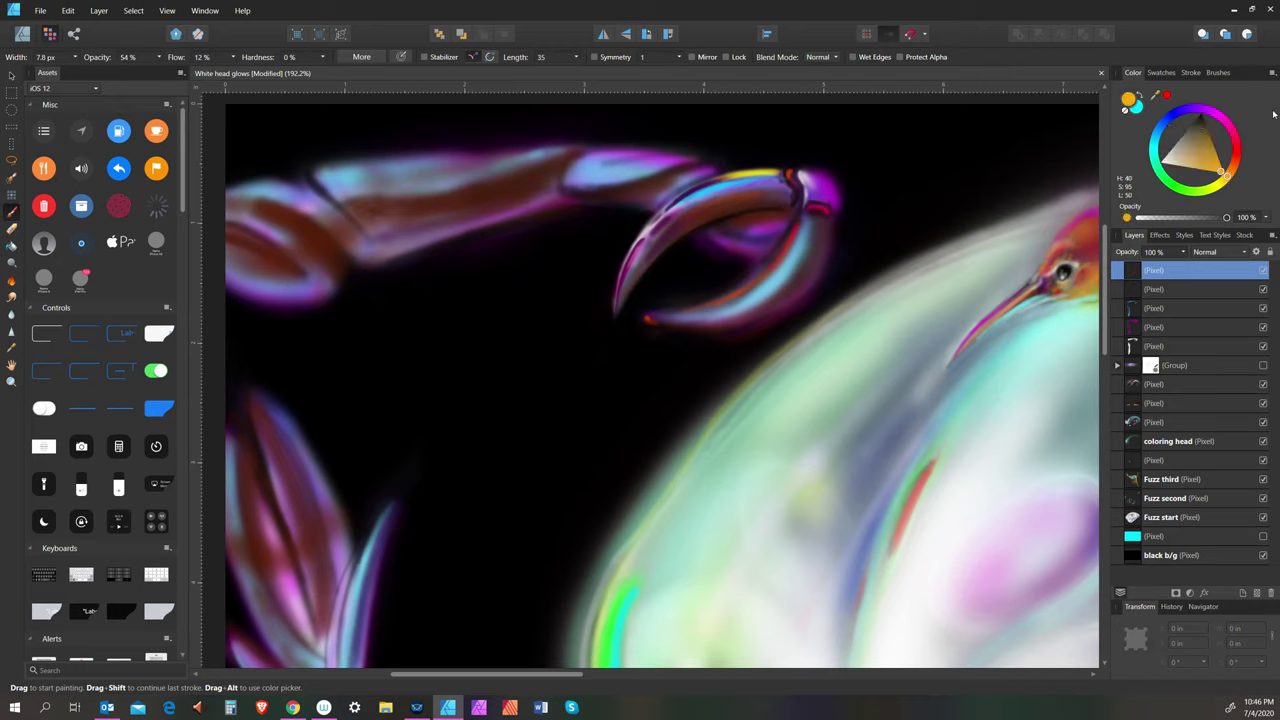
pyautogui.press(']')
pyautogui.press(']')
pyautogui.press('[')
pyautogui.press('[')
pyautogui.press('[')
pyautogui.press(']')
pyautogui.press('[')
# Paint near-black (H 40, S 95, L 3) shading along the knuckle's accent line and down the lower claw's inner edge
pyautogui.click(1203, 120)
pyautogui.press('[')
pyautogui.press(']')
pyautogui.press(']')
pyautogui.press(']')
pyautogui.click(808, 207)
pyautogui.press('[')
pyautogui.press(']')
pyautogui.moveTo(796, 222); pyautogui.dragTo(785, 242)
pyautogui.press(']')
# Try to erase stray paint around the pincer on the two pixel layers directly below the group
pyautogui.click(12, 229)
pyautogui.press(']')
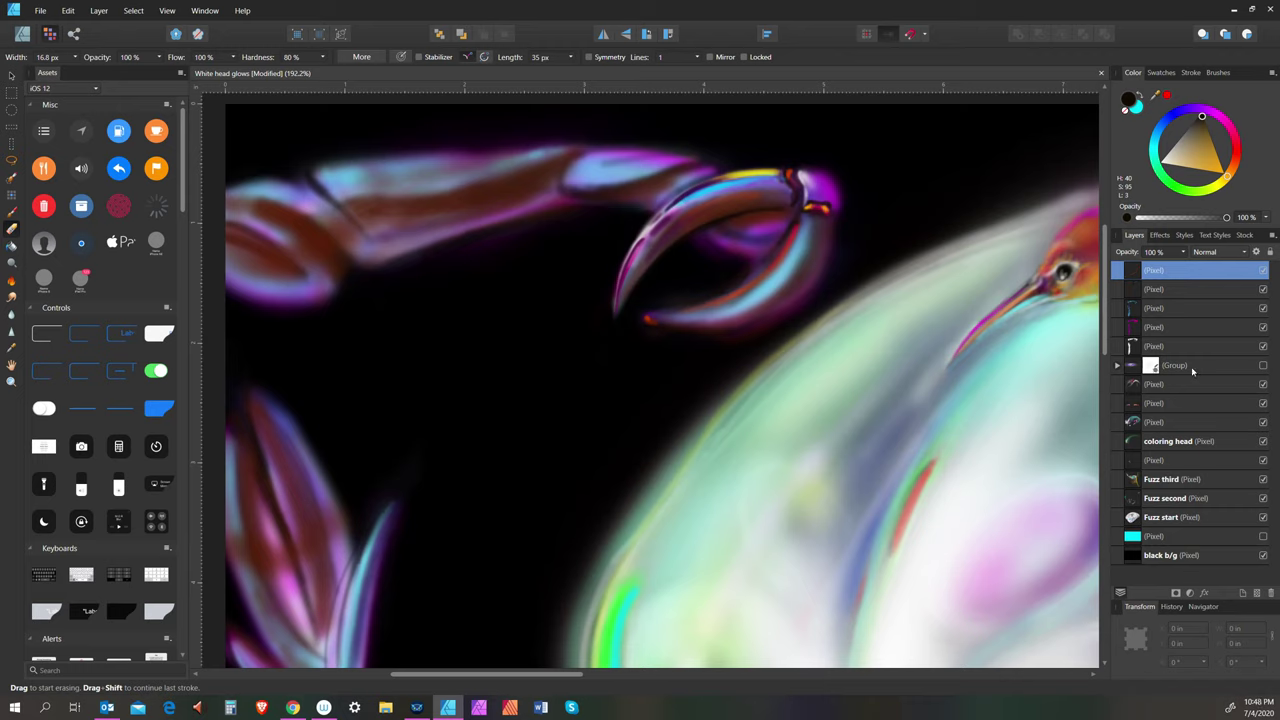
pyautogui.click(1186, 382)
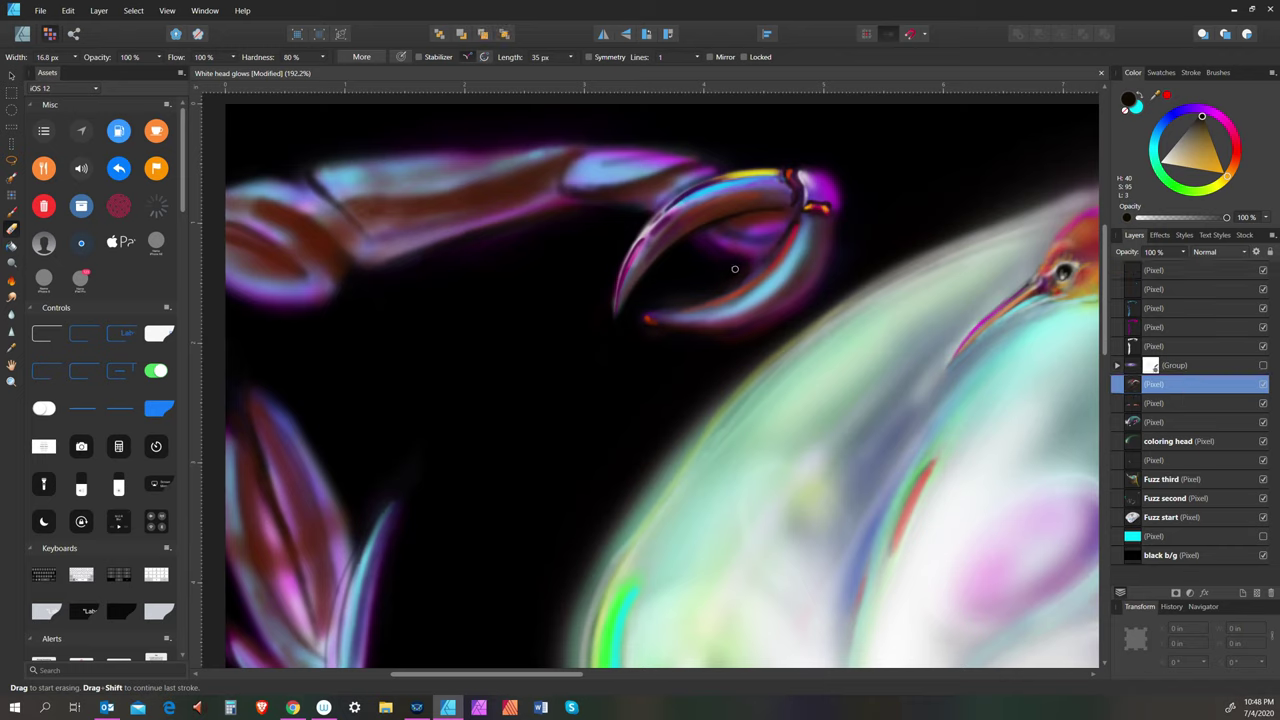
pyautogui.press('[')
pyautogui.click(1183, 400)
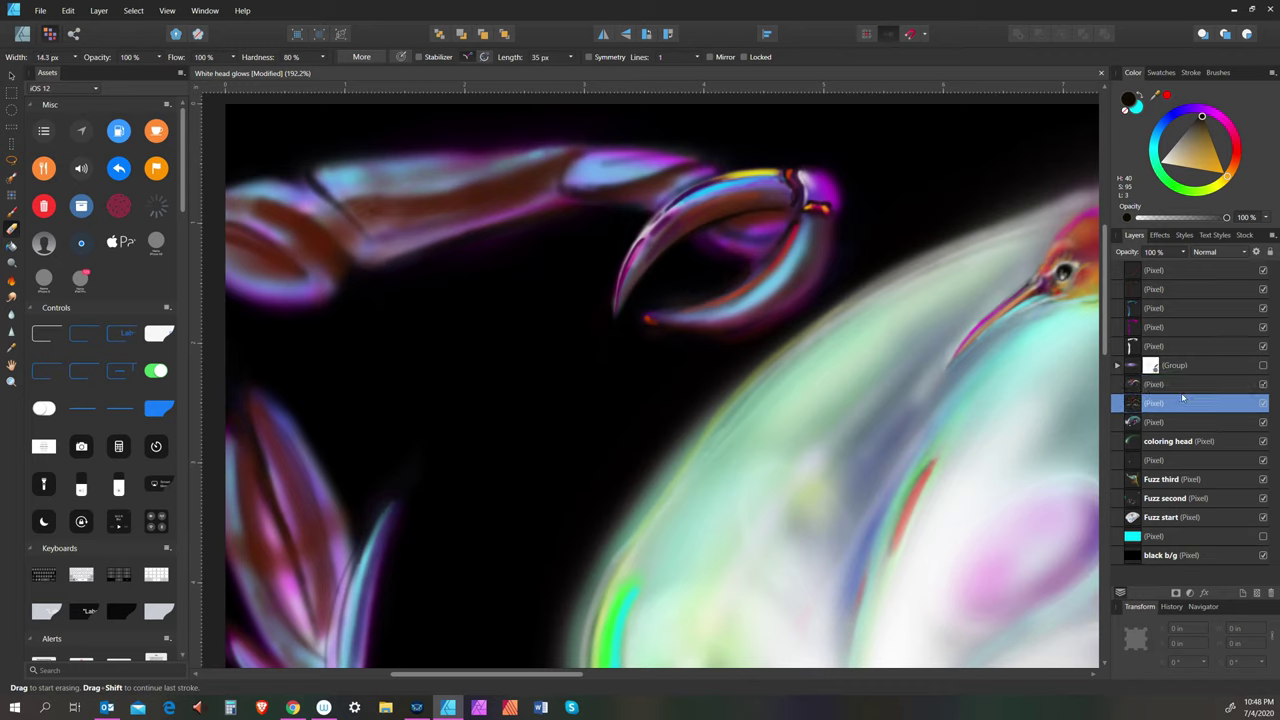
pyautogui.press('[')
pyautogui.press(']')
pyautogui.press('[')
# Show the hidden group to check the claw against its artwork, and hide it again
pyautogui.click(1263, 366)
pyautogui.click(1263, 366)
pyautogui.click(1263, 366)
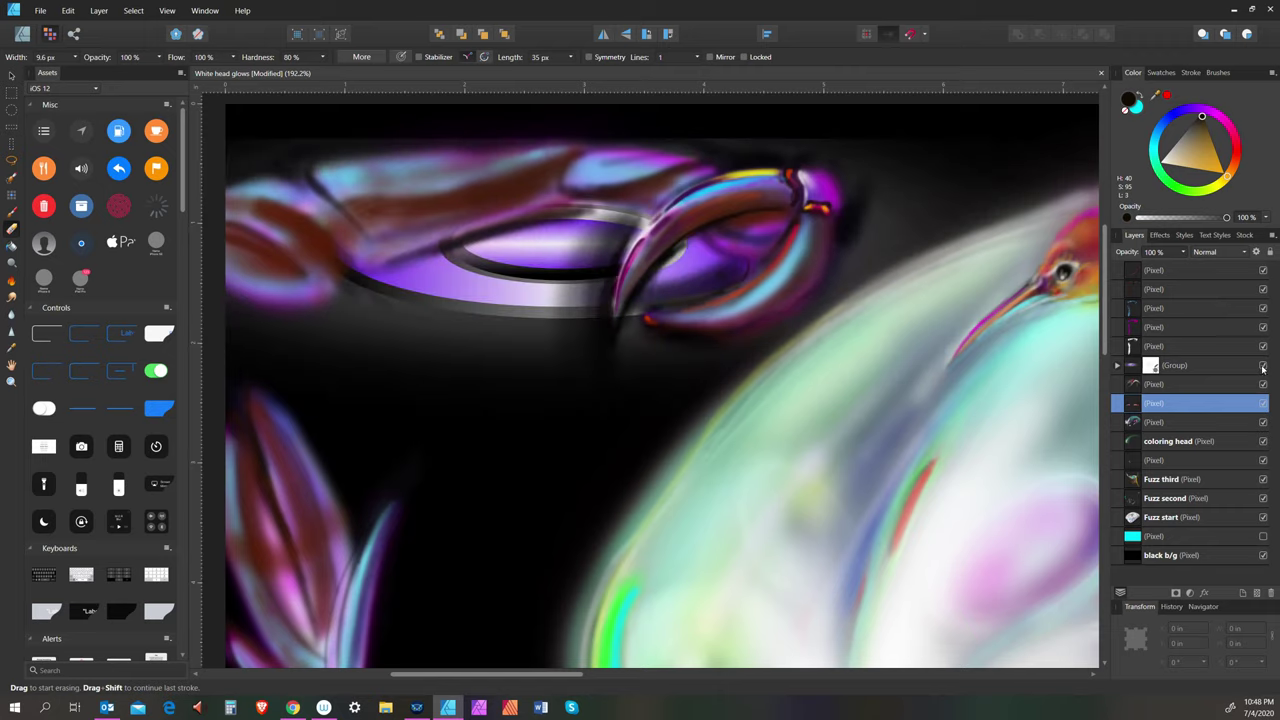
pyautogui.press('[')
pyautogui.press('[')
pyautogui.click(1263, 365)
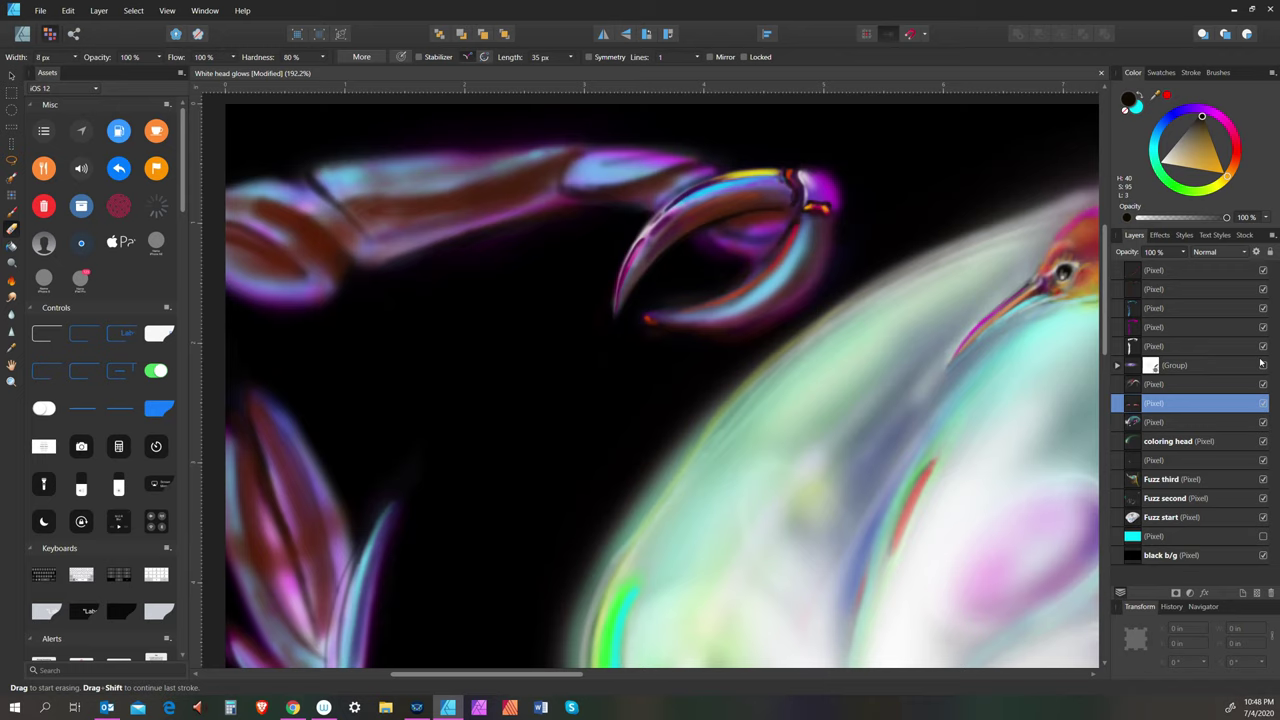
# Refine the pincer's edges with a small eraser on the second pixel layer below the group, varying the eraser size
pyautogui.press('[')
pyautogui.press('[')
pyautogui.press(']')
pyautogui.press(']')
pyautogui.press(']')
pyautogui.press(']')
pyautogui.press('[')
pyautogui.press('[')
pyautogui.press('[')
pyautogui.press(']')
pyautogui.press('[')
pyautogui.press('[')
pyautogui.press('[')
pyautogui.press(']')
# Paint near-black (H 283, S 9, L 7) shading inside the pincer's opening on the topmost pixel layer, varying the brush size
pyautogui.click(1203, 114)
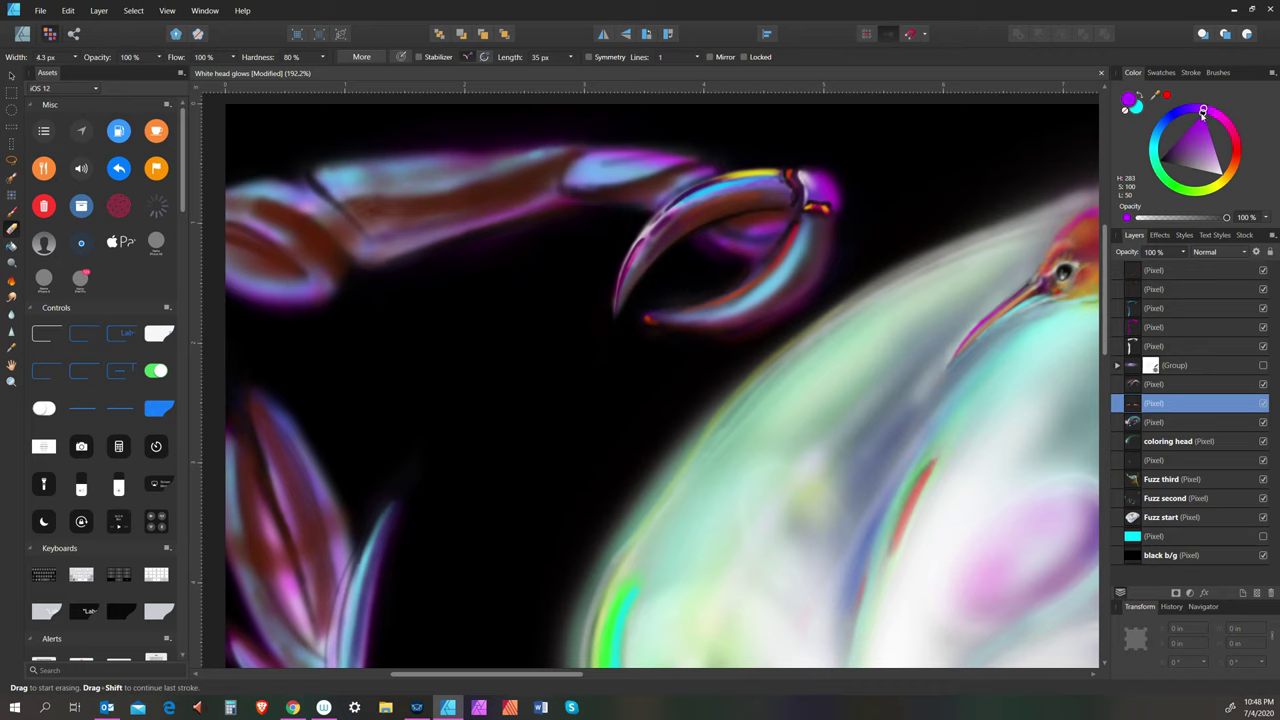
pyautogui.moveTo(1166, 160); pyautogui.dragTo(1161, 167)
pyautogui.press(']')
pyautogui.press(']')
pyautogui.press(']')
pyautogui.press(']')
pyautogui.press('[')
pyautogui.click(13, 214)
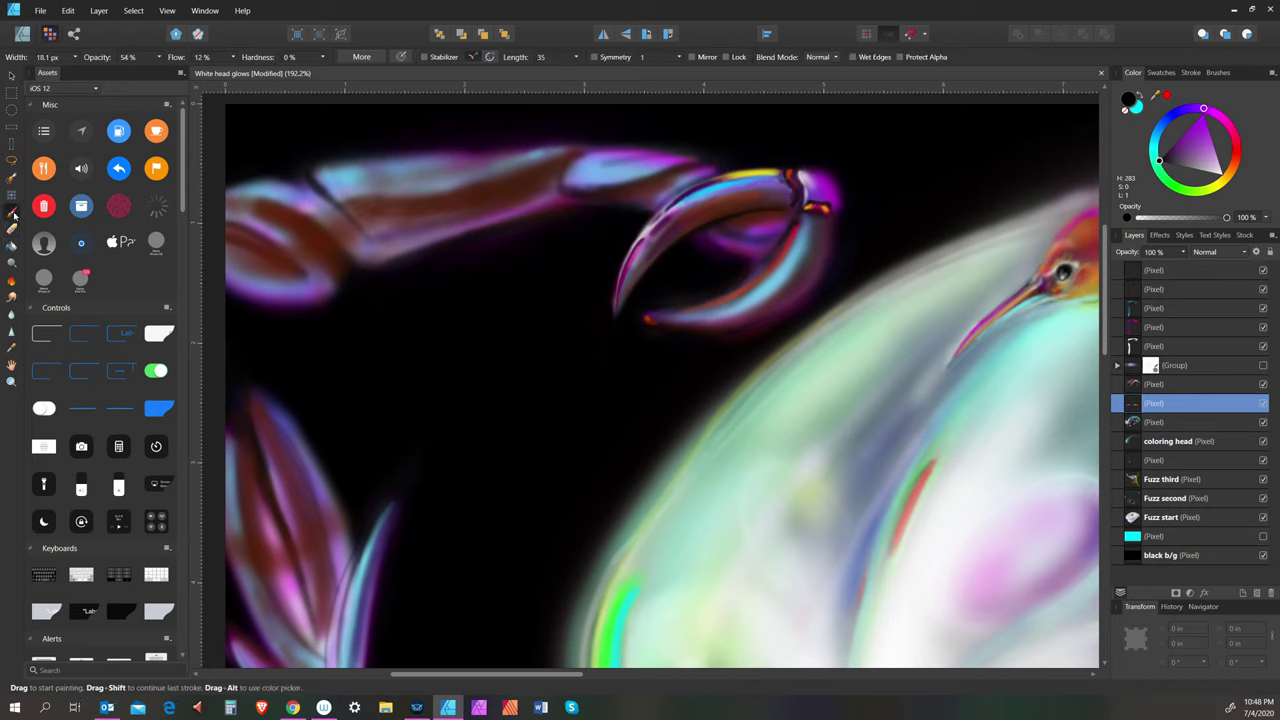
pyautogui.press('[')
pyautogui.press('[')
pyautogui.press('[')
pyautogui.press('[')
pyautogui.press('[')
pyautogui.press('[')
pyautogui.press('[')
pyautogui.press('[')
pyautogui.press('[')
pyautogui.click(1162, 161)
pyautogui.click(1187, 268)
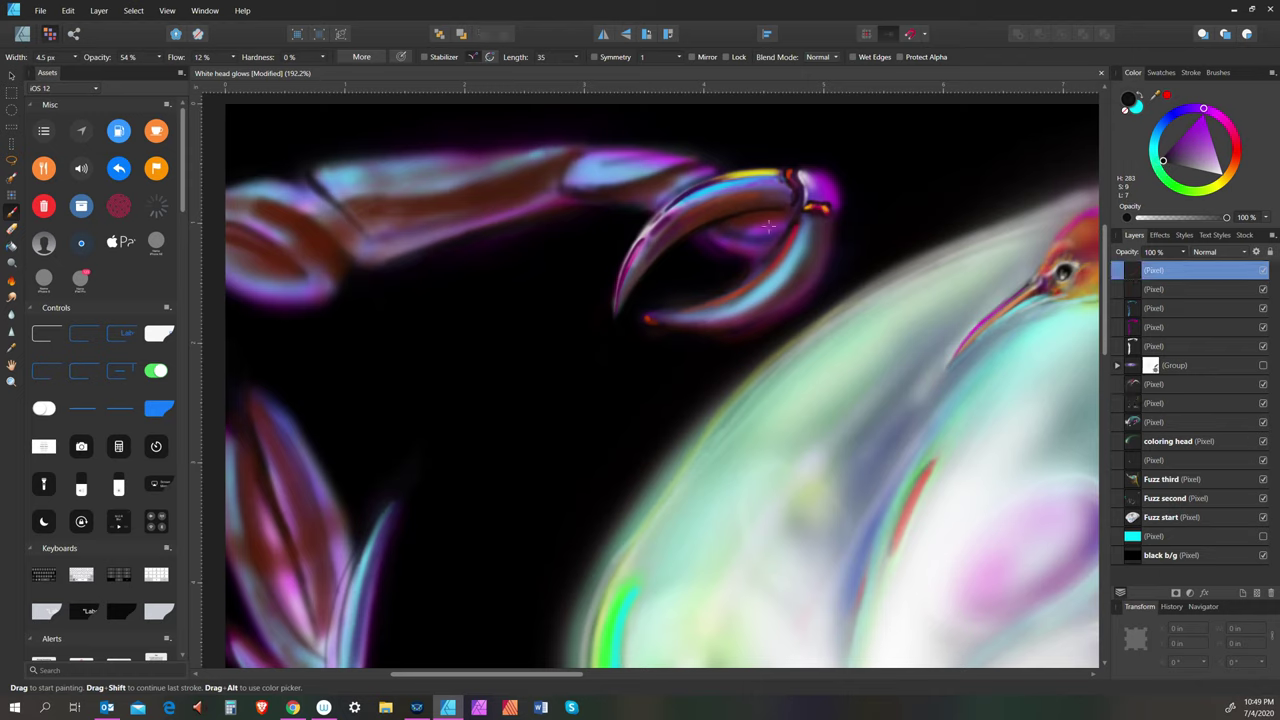
pyautogui.press(']')
pyautogui.press(']')
pyautogui.press(']')
pyautogui.press(']')
pyautogui.press(']')
pyautogui.press(']')
pyautogui.press(']')
pyautogui.press(']')
pyautogui.press(']')
pyautogui.press('[')
pyautogui.press('[')
# Save the document and fit the whole artwork in view
pyautogui.click(40, 10)
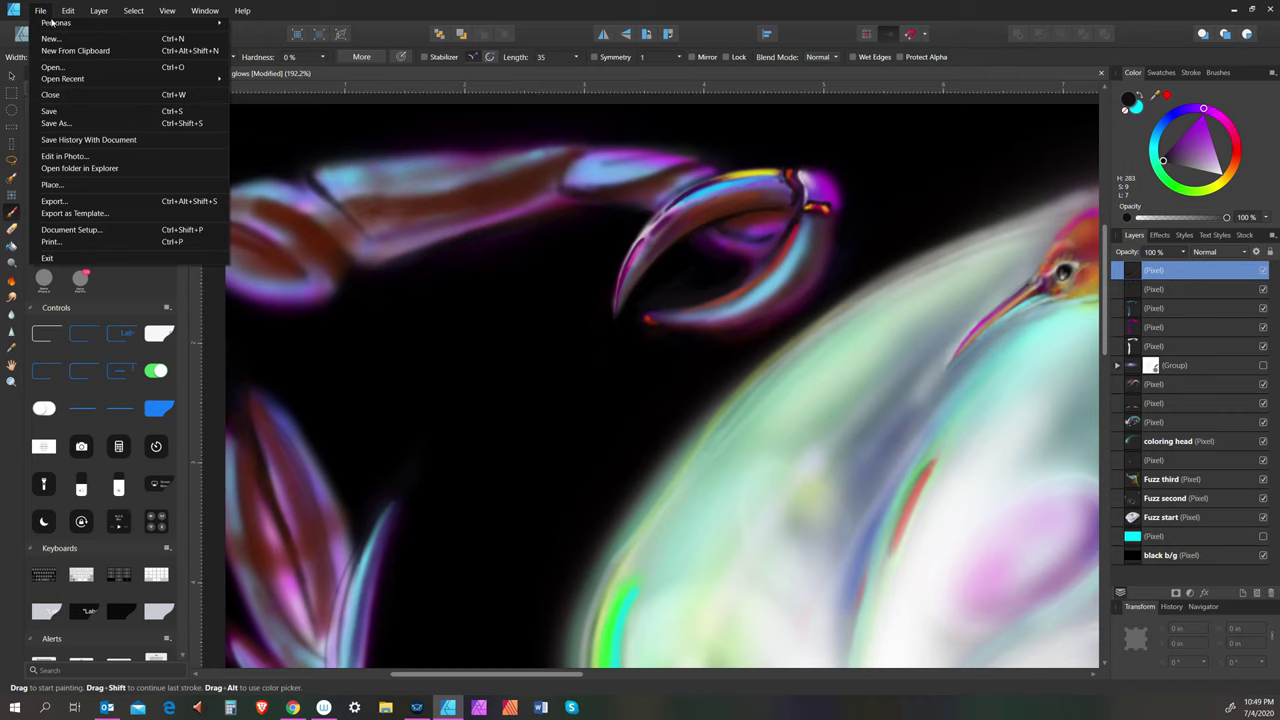
pyautogui.click(64, 110)
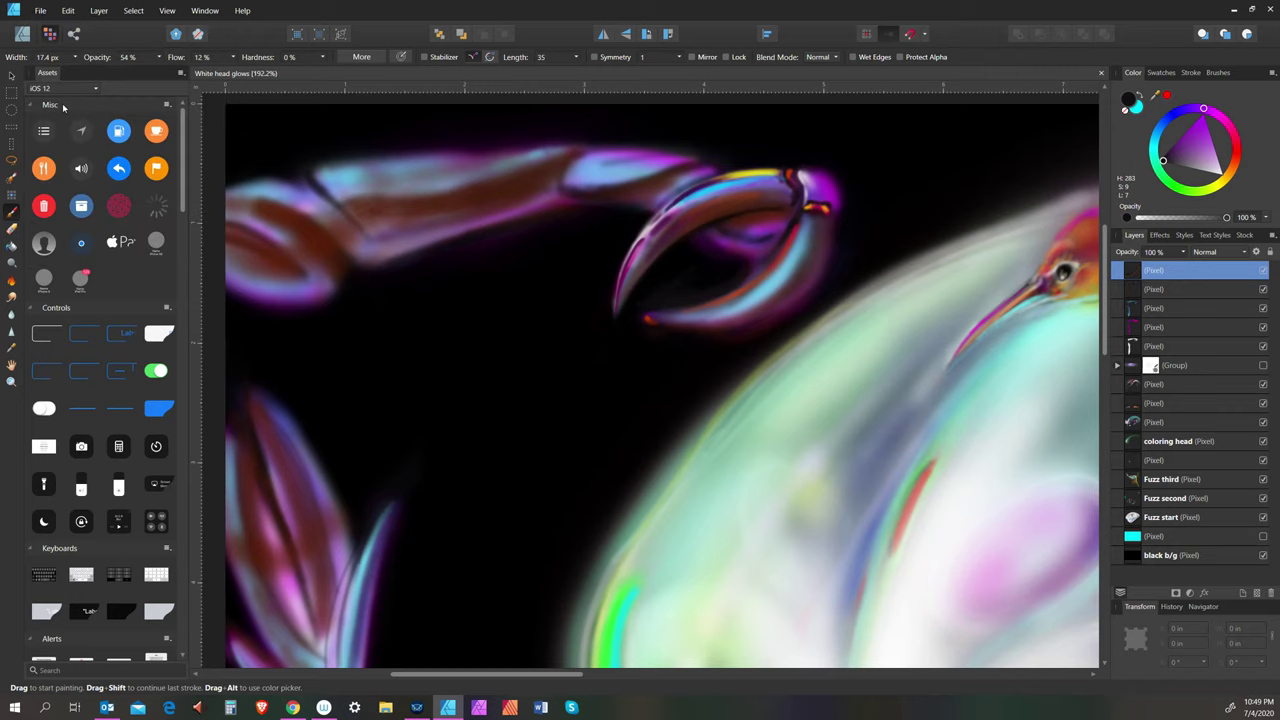
pyautogui.click(174, 12)
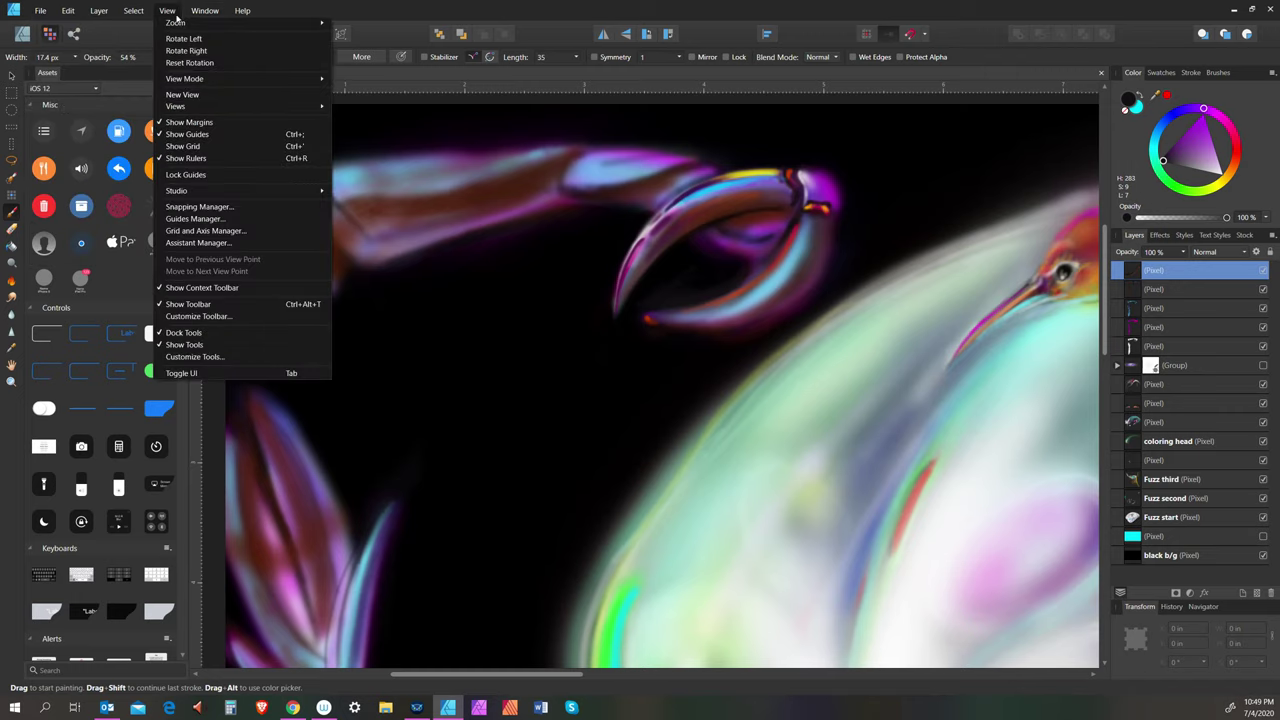
pyautogui.moveTo(190, 22)
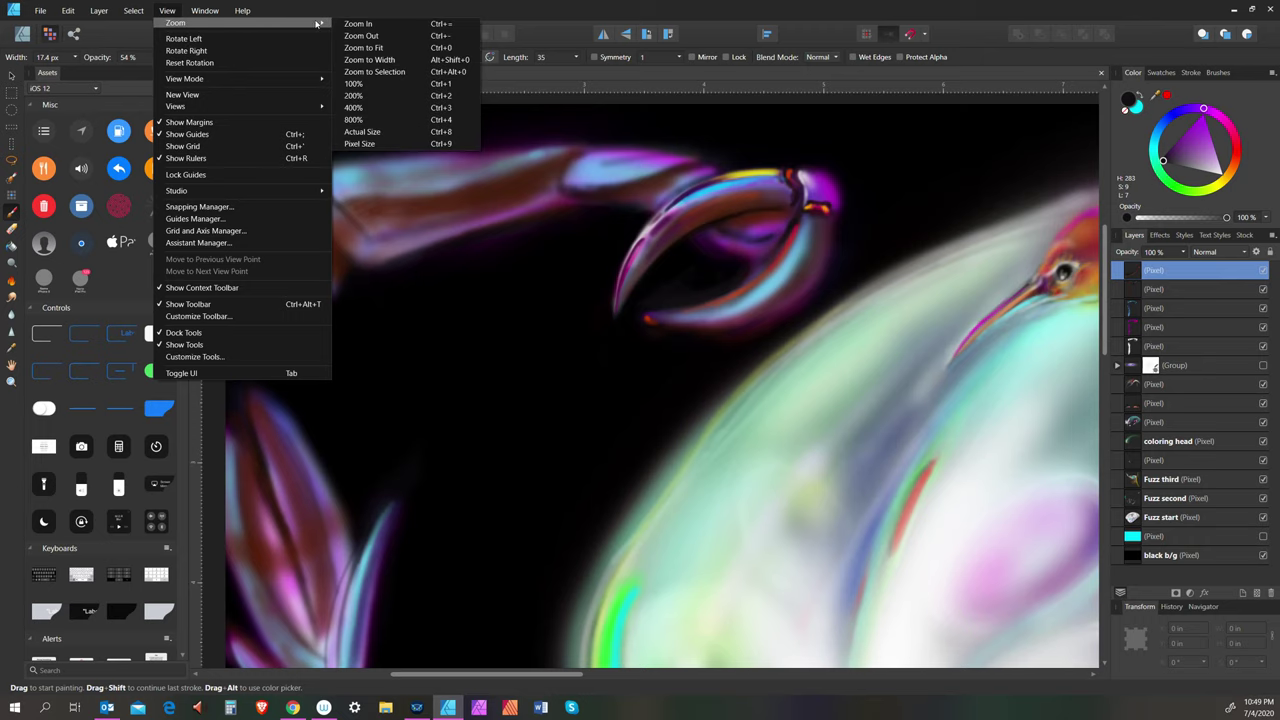
pyautogui.click(393, 85)
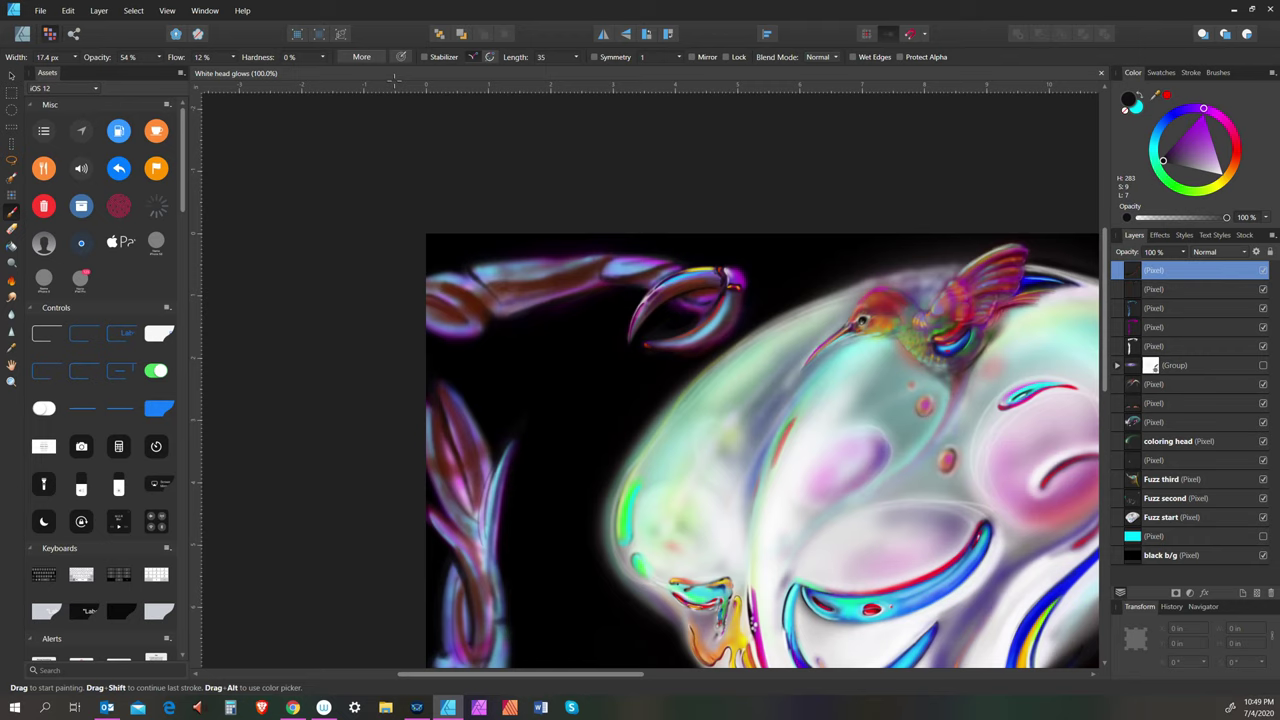
pyautogui.click(167, 10)
pyautogui.moveTo(220, 20)
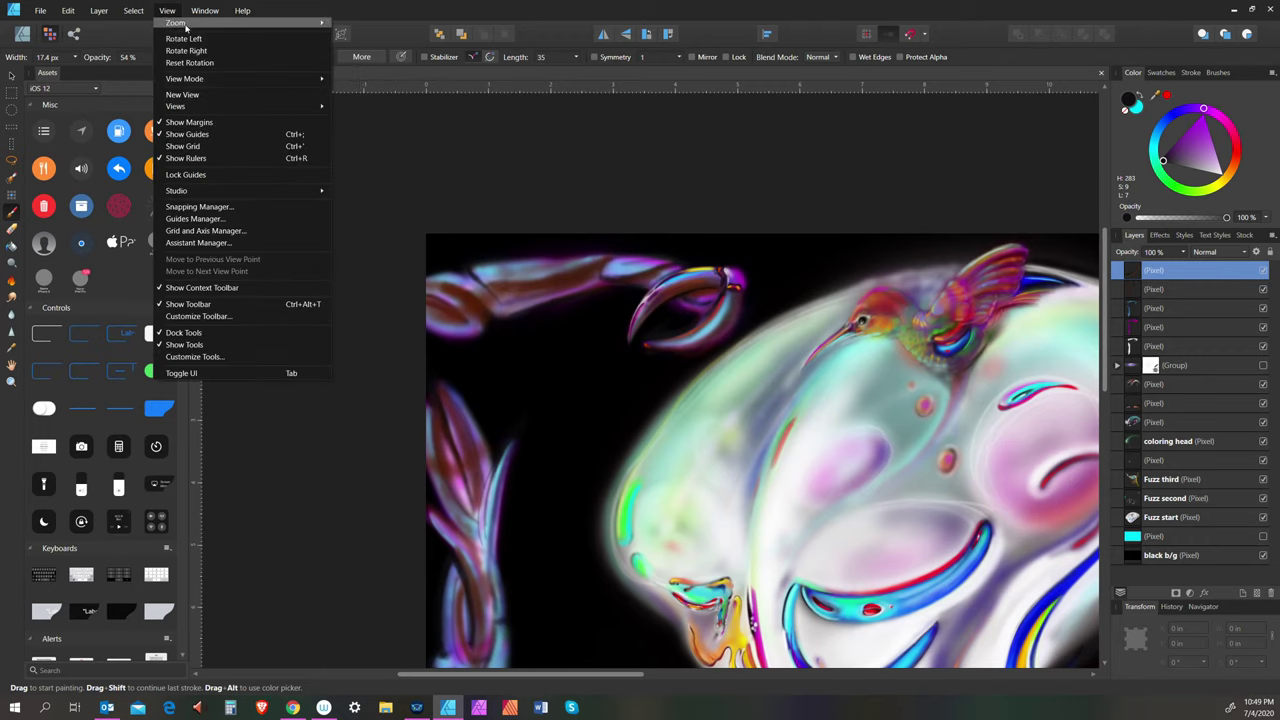
pyautogui.click(366, 48)
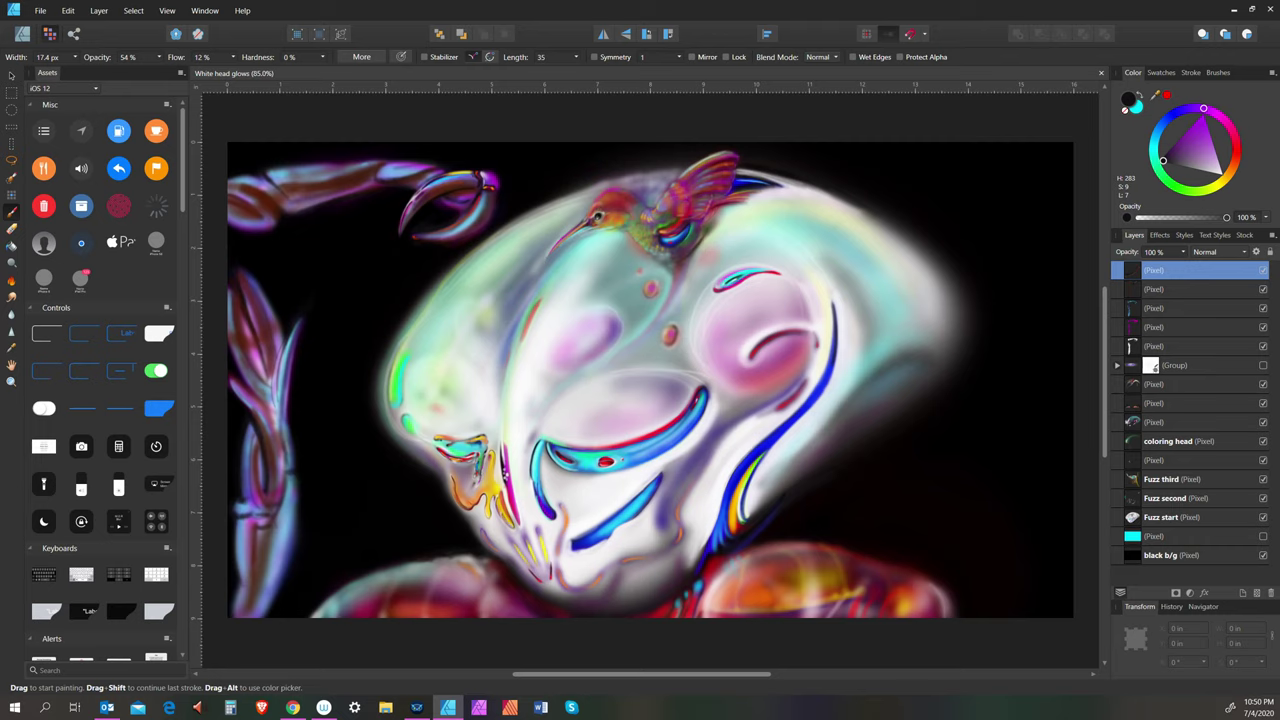
# Zoom in on the front pincer and shade its lower claw's outer edge with near-black (H 283, S 9, L 7)
pyautogui.click(12, 380)
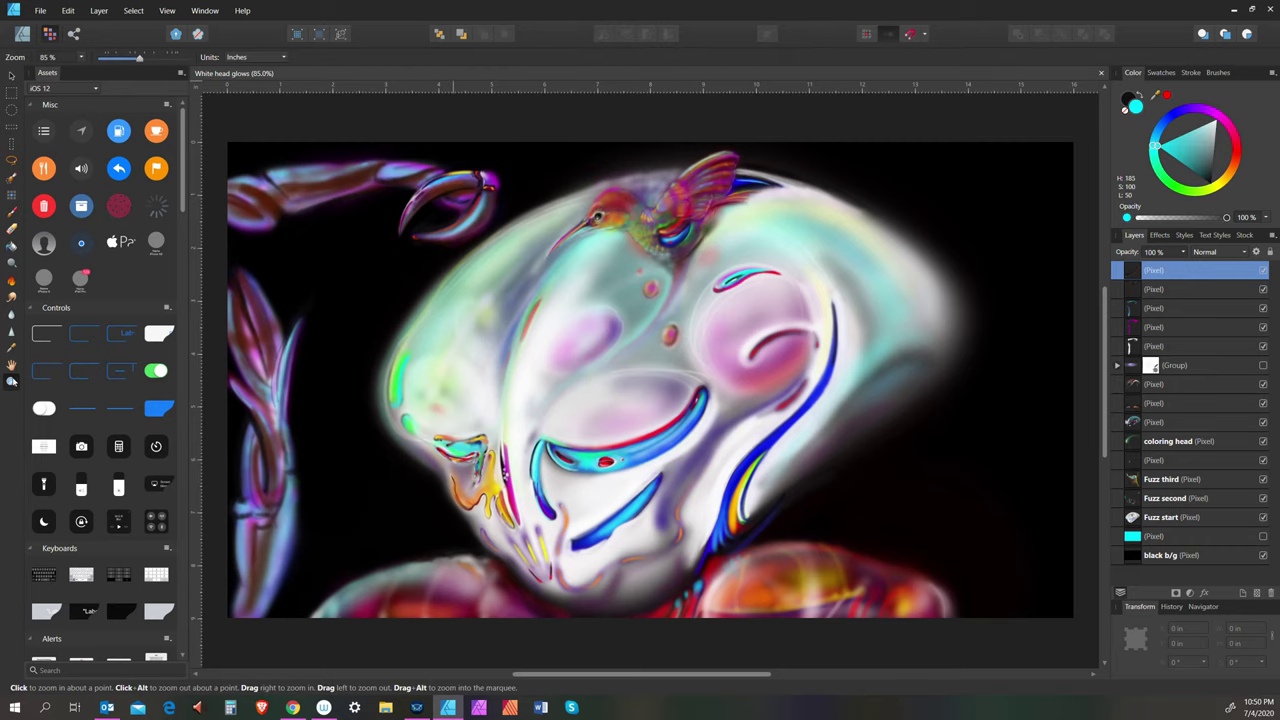
pyautogui.click(443, 223)
pyautogui.moveTo(443, 223); pyautogui.dragTo(577, 194)
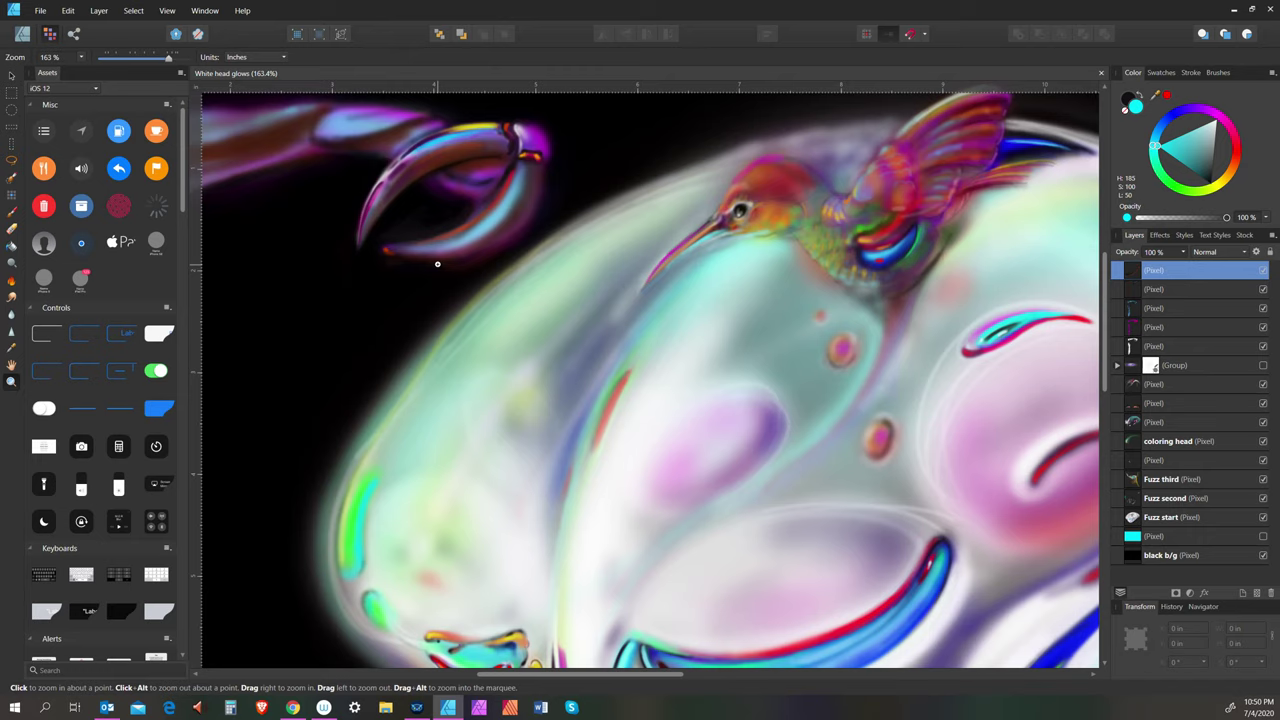
pyautogui.click(1216, 124)
pyautogui.click(12, 215)
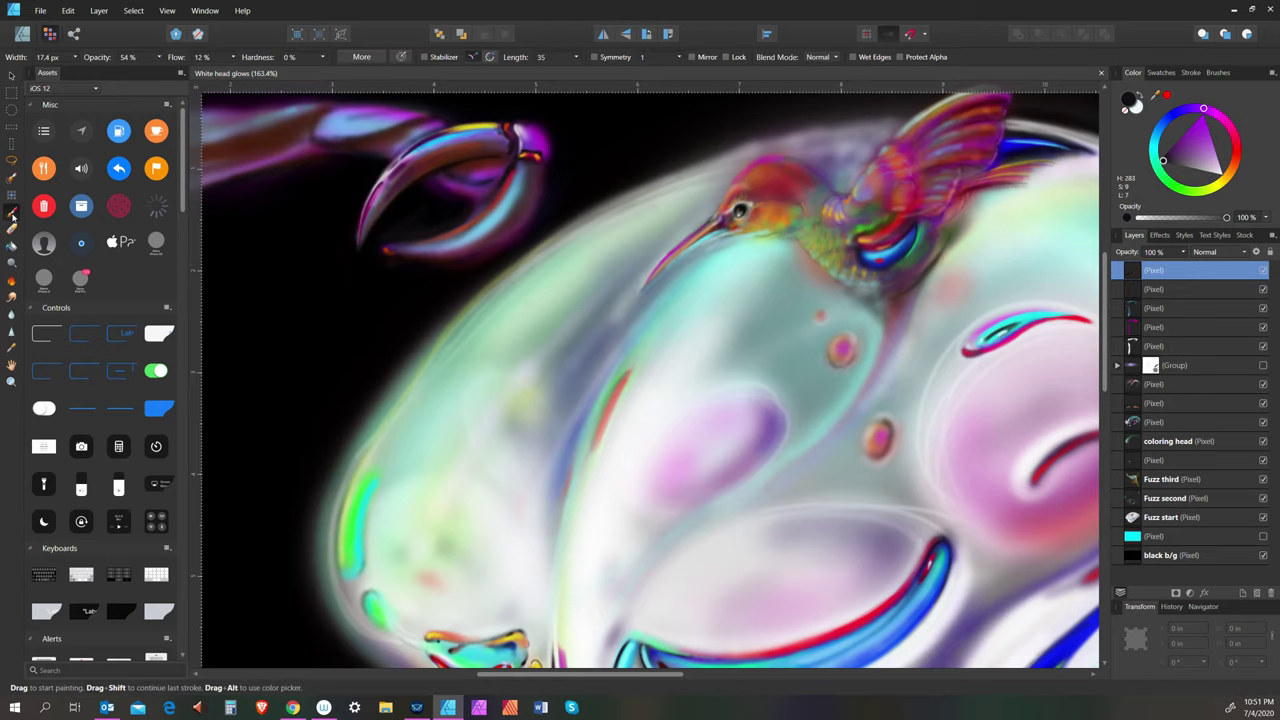
pyautogui.press(']')
pyautogui.press(']')
pyautogui.press('[')
pyautogui.moveTo(492, 248); pyautogui.dragTo(520, 230)
# Paint pale lilac (H 283, S 76, L 96) highlights along the lower claw's outer edge, varying the brush size
pyautogui.click(1221, 171)
pyautogui.press(']')
pyautogui.press(']')
pyautogui.press(']')
pyautogui.press(']')
pyautogui.press(']')
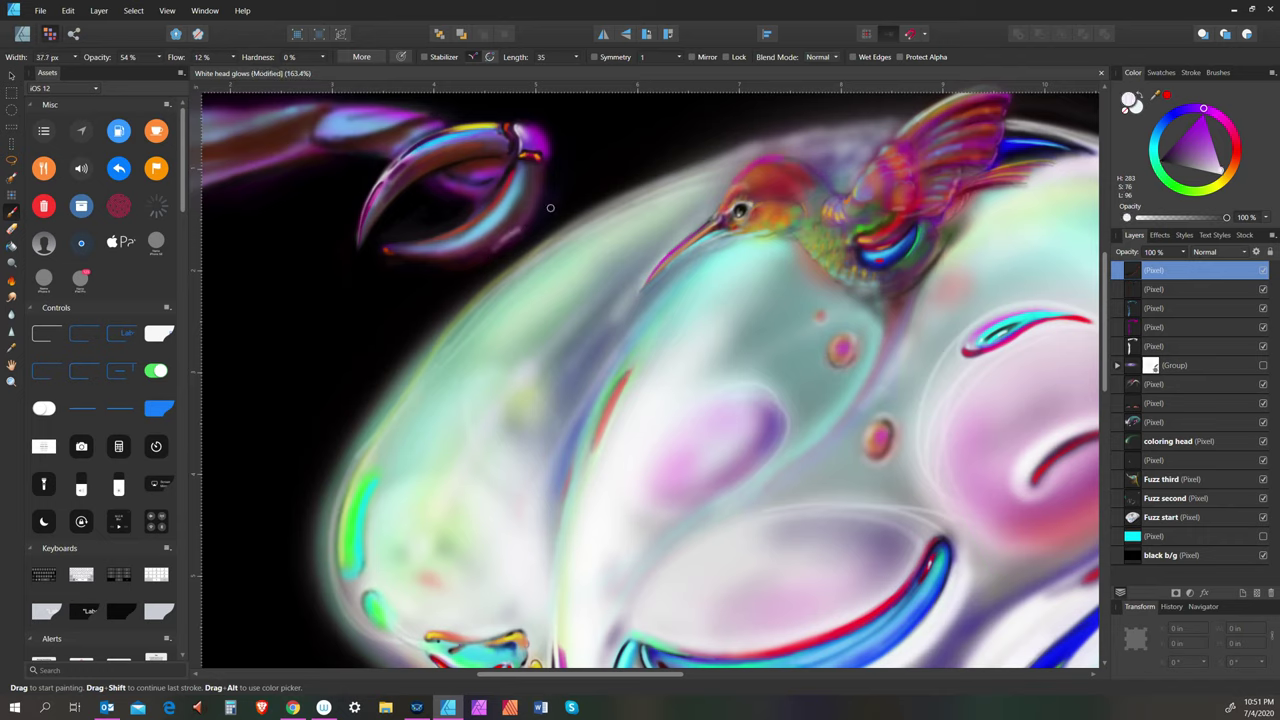
pyautogui.press(']')
pyautogui.press(']')
pyautogui.press(']')
pyautogui.press(']')
pyautogui.press(']')
pyautogui.press(']')
pyautogui.press(']')
pyautogui.press(']')
pyautogui.press('[')
pyautogui.press('[')
pyautogui.press('[')
pyautogui.press('[')
pyautogui.press('[')
pyautogui.press('[')
pyautogui.press('[')
pyautogui.press('[')
pyautogui.press(']')
pyautogui.press(']')
pyautogui.press(']')
pyautogui.moveTo(462, 260); pyautogui.dragTo(537, 191)
pyautogui.press(']')
pyautogui.press('[')
pyautogui.press('[')
# Sample the dark background and paint very dark purple (H 283, S 27, L 11) over the lower claw's outer highlights
pyautogui.keyDown('alt'); pyautogui.click(404, 288); pyautogui.keyUp('alt')
pyautogui.press(']')
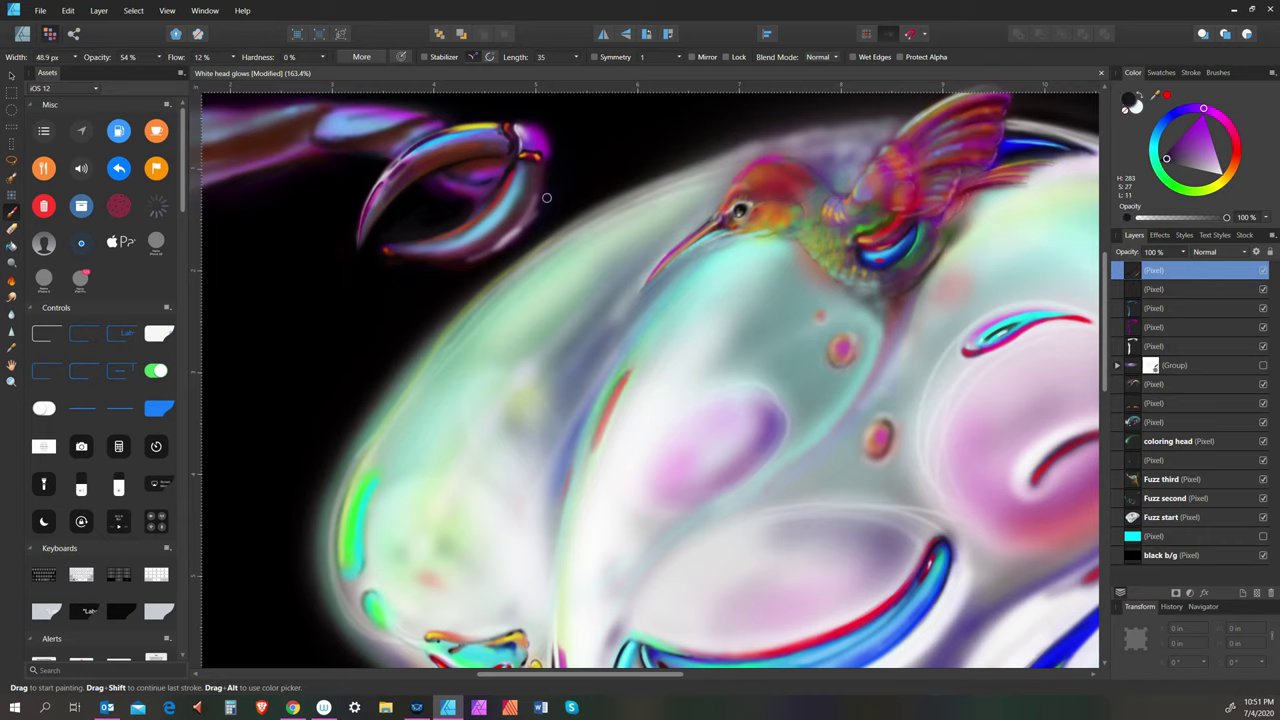
pyautogui.moveTo(534, 221); pyautogui.dragTo(500, 246)
pyautogui.press('[')
pyautogui.press('[')
pyautogui.press('[')
pyautogui.press(']')
pyautogui.press('[')
pyautogui.press('[')
# Add a pixel layer on top and shade the lower claw with very dark purple (H 283, S 27, L 11)
pyautogui.click(1256, 591)
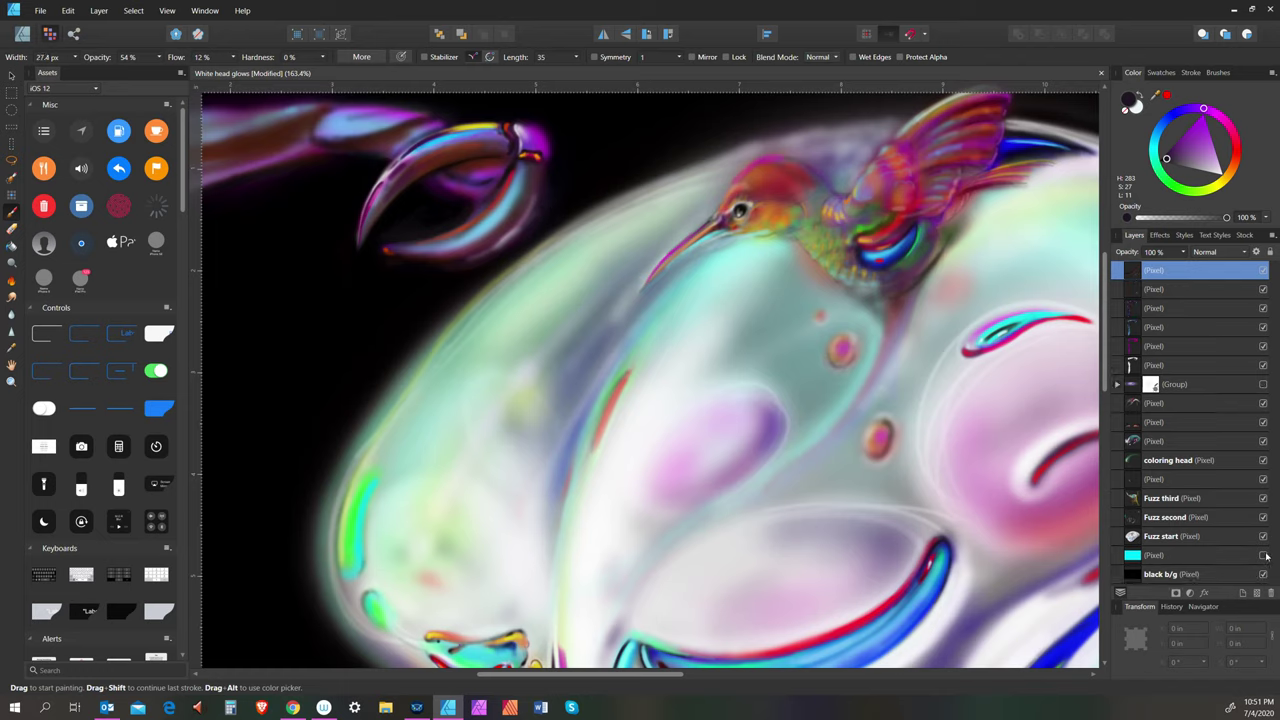
pyautogui.press(']')
pyautogui.press('[')
pyautogui.press(']')
pyautogui.press(']')
pyautogui.press(']')
pyautogui.press(']')
pyautogui.press(']')
# Tidy the pincer's outer edge with black (H 283, S 100, L 0) at decreasing brush sizes, and save the document
pyautogui.moveTo(1166, 162); pyautogui.dragTo(1157, 160)
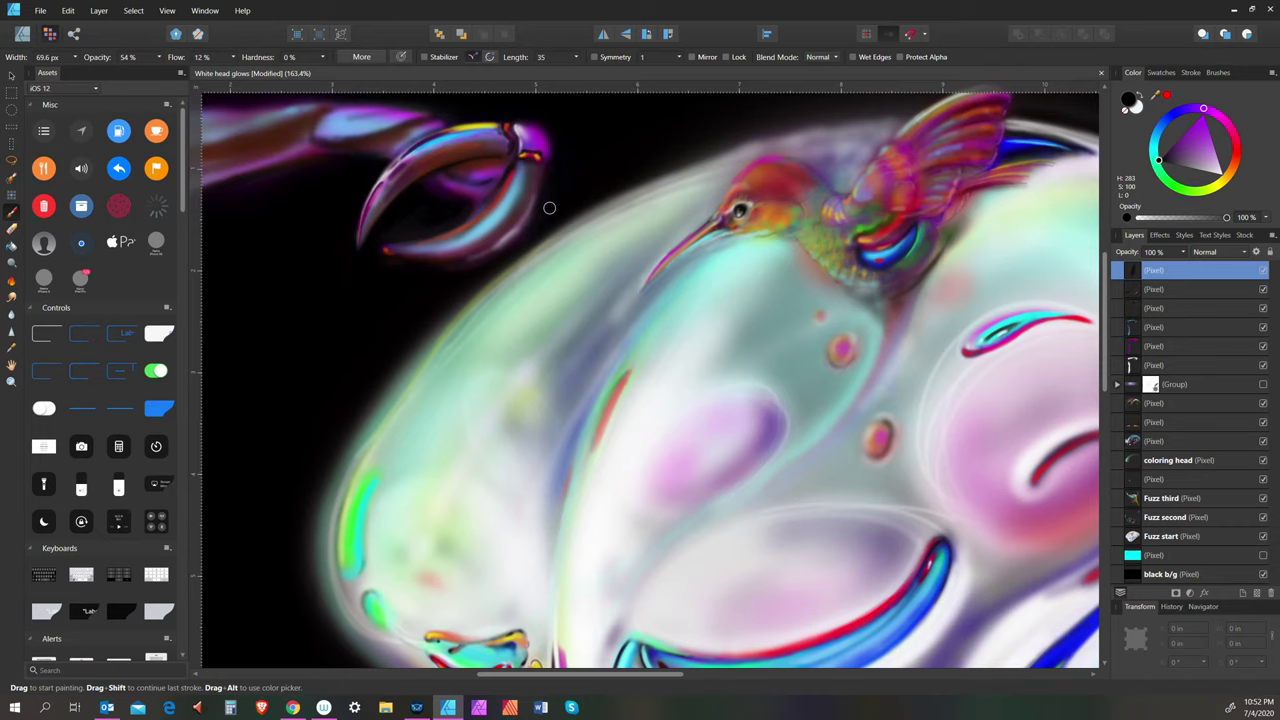
pyautogui.press('[')
pyautogui.press('[')
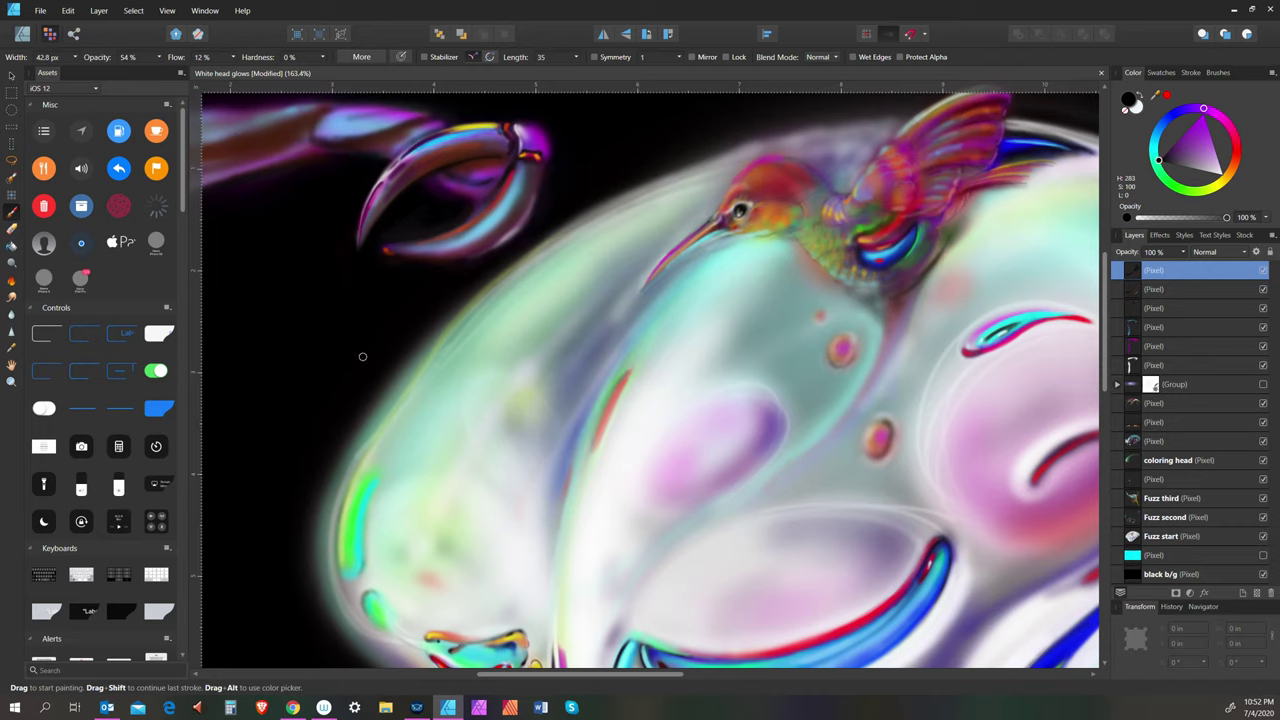
pyautogui.press('[')
pyautogui.press('[')
pyautogui.click(40, 10)
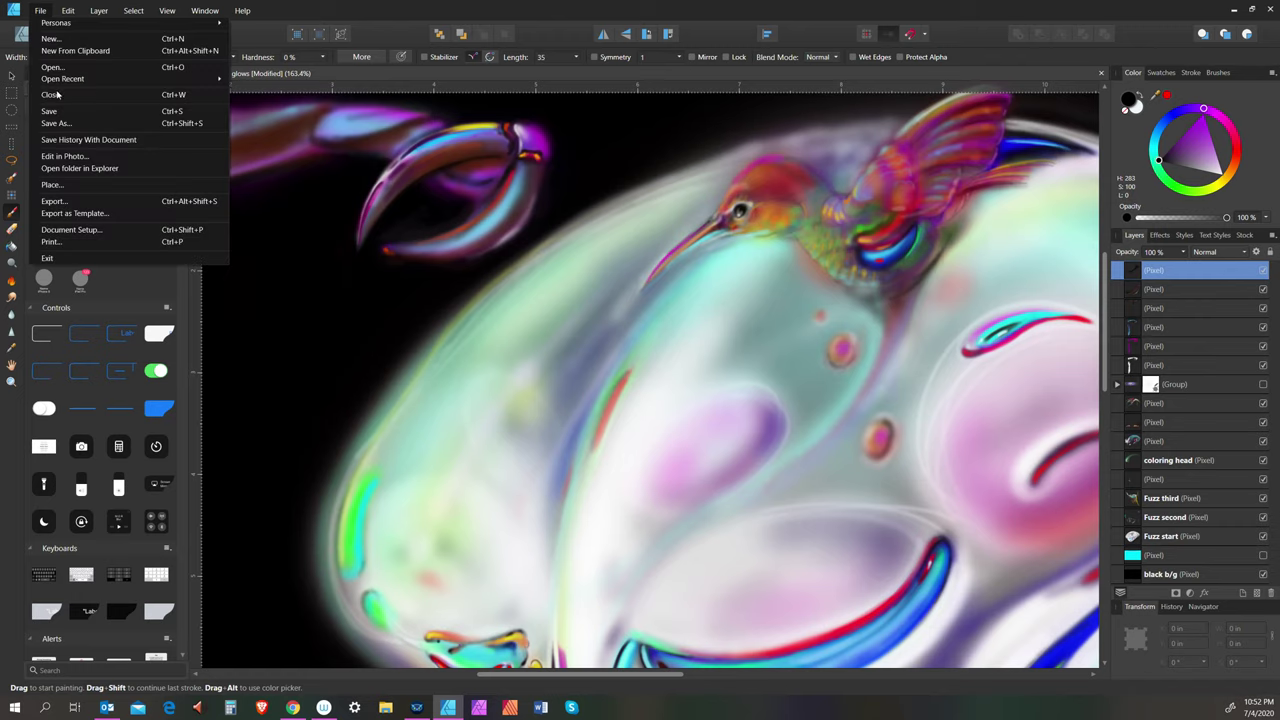
pyautogui.click(58, 114)
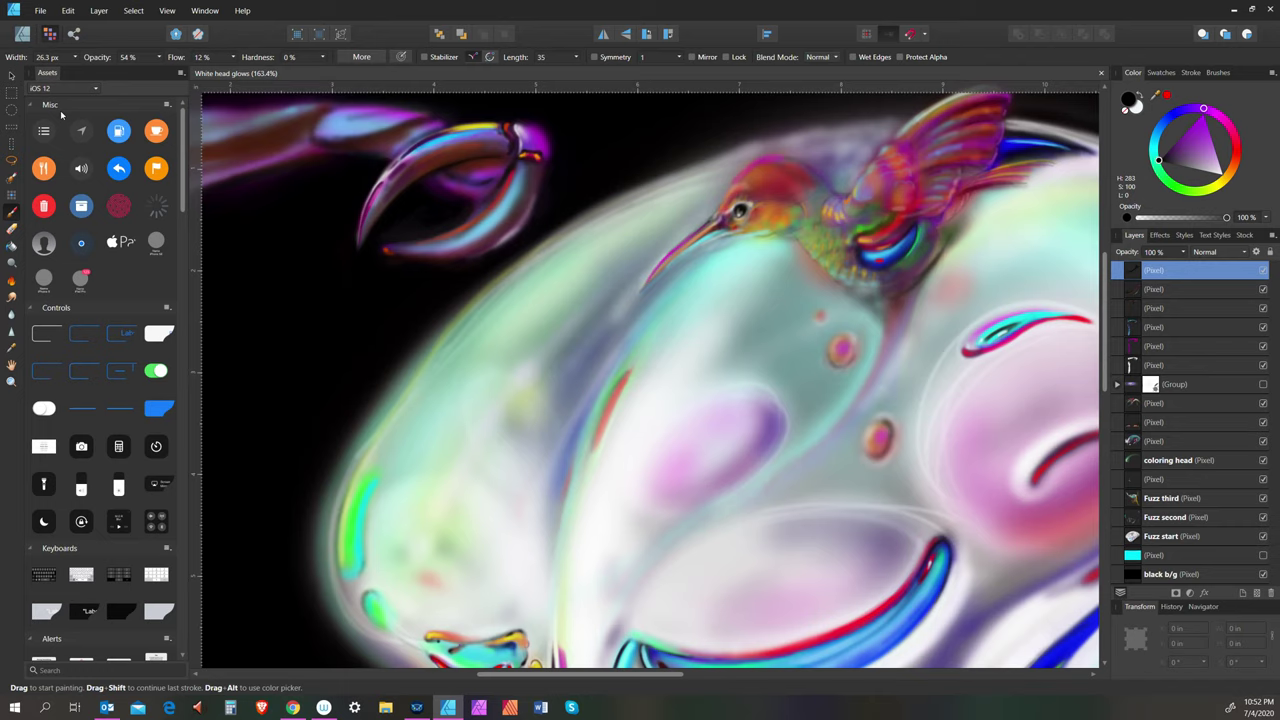
# Paint small orange (H 31, S 100, L 50) and pink (H 328, S 100, L 50) accents on the lower claw's outer side
pyautogui.click(1232, 170)
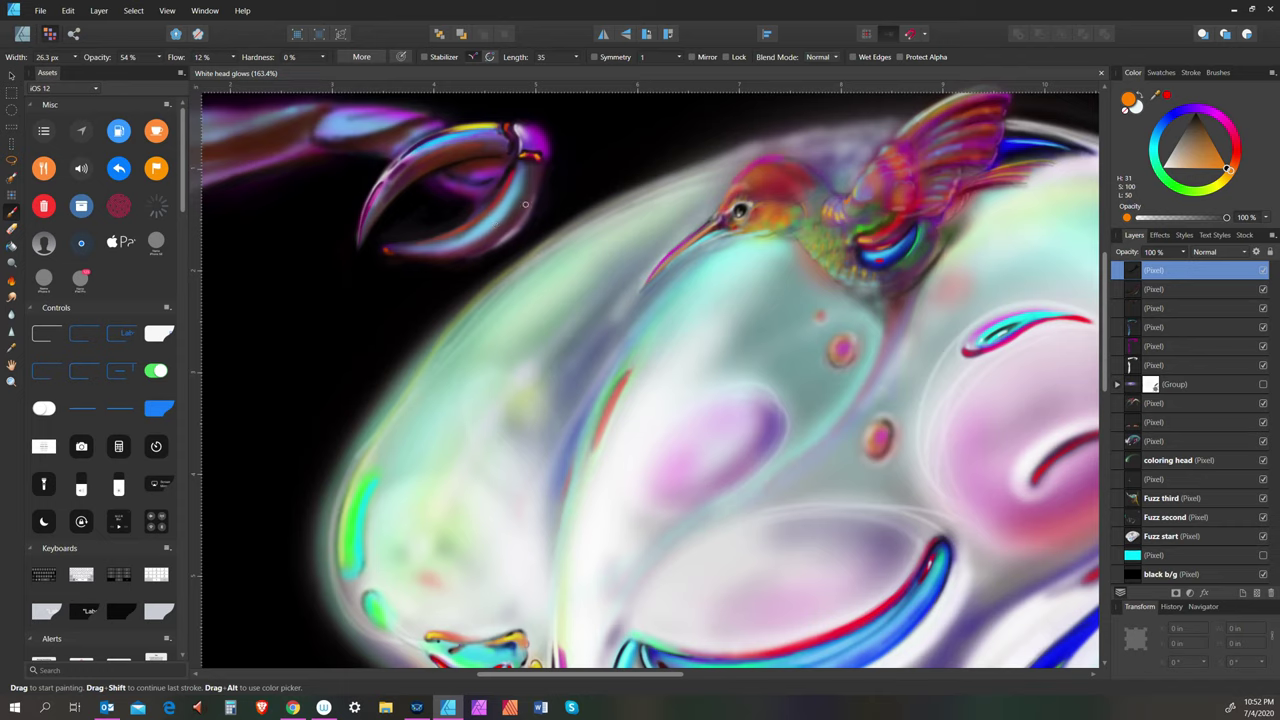
pyautogui.moveTo(523, 211); pyautogui.dragTo(526, 216)
pyautogui.click(1229, 127)
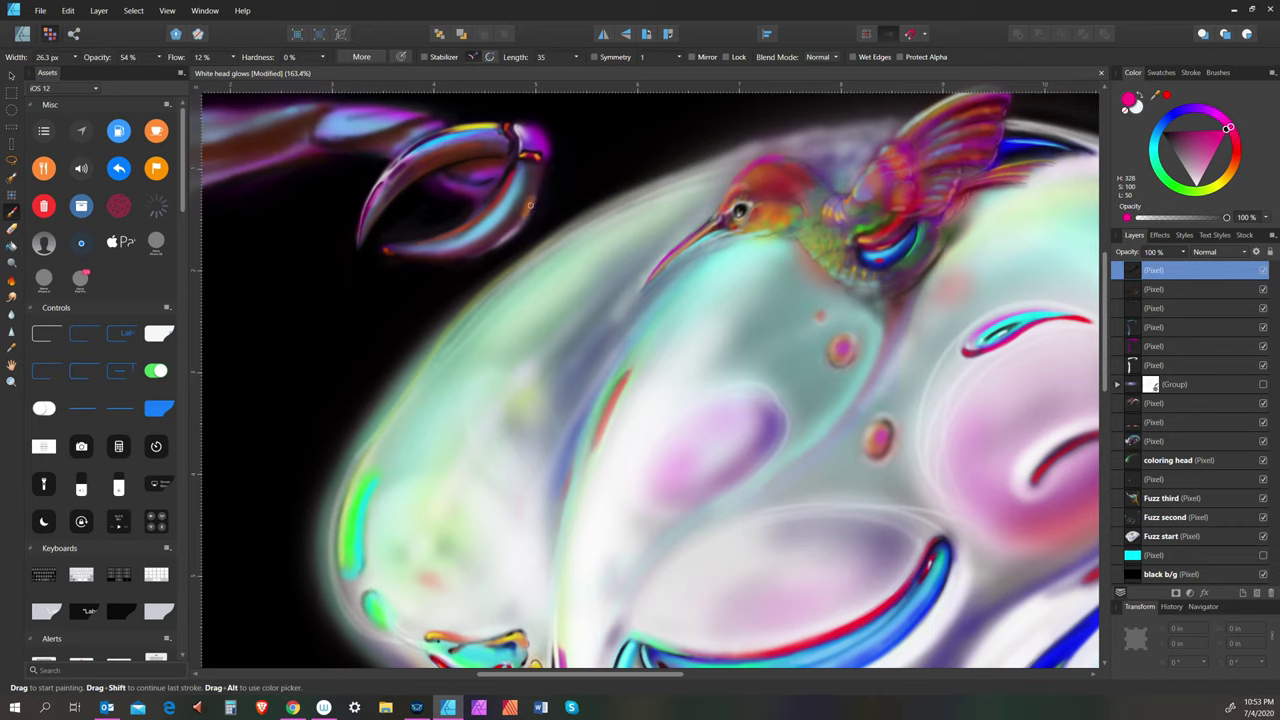
pyautogui.press('[')
pyautogui.press('[')
pyautogui.press(']')
# Tint the lower claw with magenta (H 315, S 100, L 50), enlarging the brush
pyautogui.moveTo(1227, 127); pyautogui.dragTo(1230, 122)
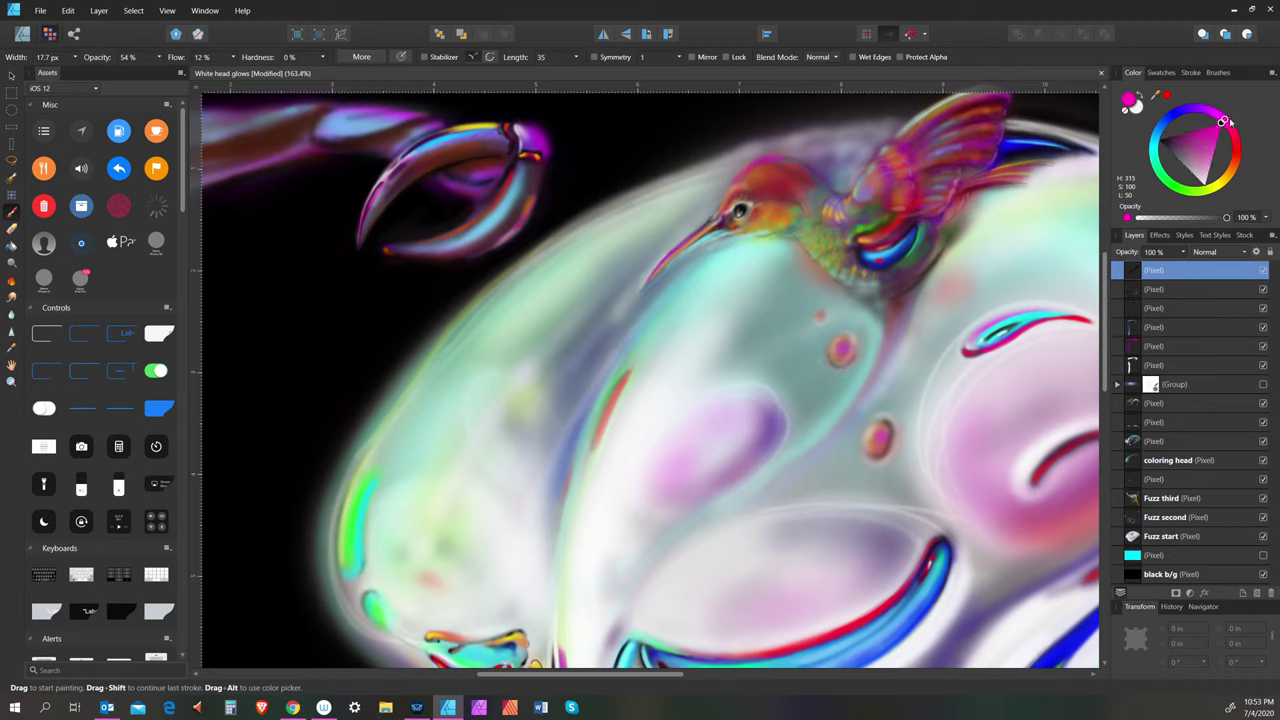
pyautogui.press(']')
pyautogui.press(']')
pyautogui.press(']')
pyautogui.press(']')
pyautogui.press(']')
pyautogui.press(']')
pyautogui.press(']')
# Paint a very pale pink highlight down the lower claw from the knuckle with a smaller brush
pyautogui.moveTo(1206, 176); pyautogui.dragTo(1201, 172)
pyautogui.press('[')
pyautogui.press('[')
pyautogui.press('[')
pyautogui.press('[')
pyautogui.moveTo(520, 168); pyautogui.dragTo(522, 204)
# Add fine dark purple shading to the lower claw, reducing the brush to about 9.3 px
pyautogui.click(1167, 143)
pyautogui.press('[')
pyautogui.press(']')
pyautogui.press('[')
pyautogui.press('[')
pyautogui.press('[')
# Paint light green (H 129, S 76, L 71) accents on the lower claw with a brush of about 20 px
pyautogui.click(1168, 181)
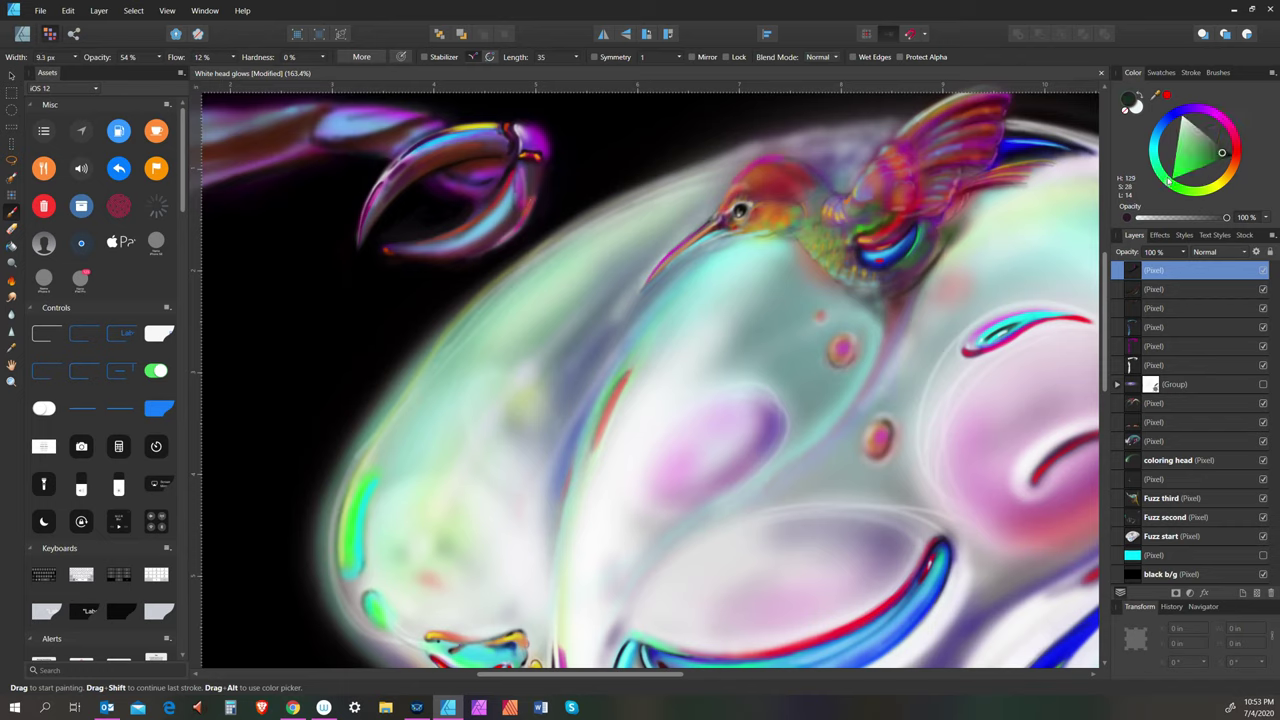
pyautogui.click(1180, 145)
pyautogui.press(']')
pyautogui.press(']')
pyautogui.press(']')
pyautogui.press(']')
pyautogui.press(']')
pyautogui.press(']')
pyautogui.press(']')
pyautogui.press(']')
pyautogui.press('[')
# Paint pale green (H 146, S 52, L 81) highlights on the lower claw, varying the brush size
pyautogui.click(1161, 175)
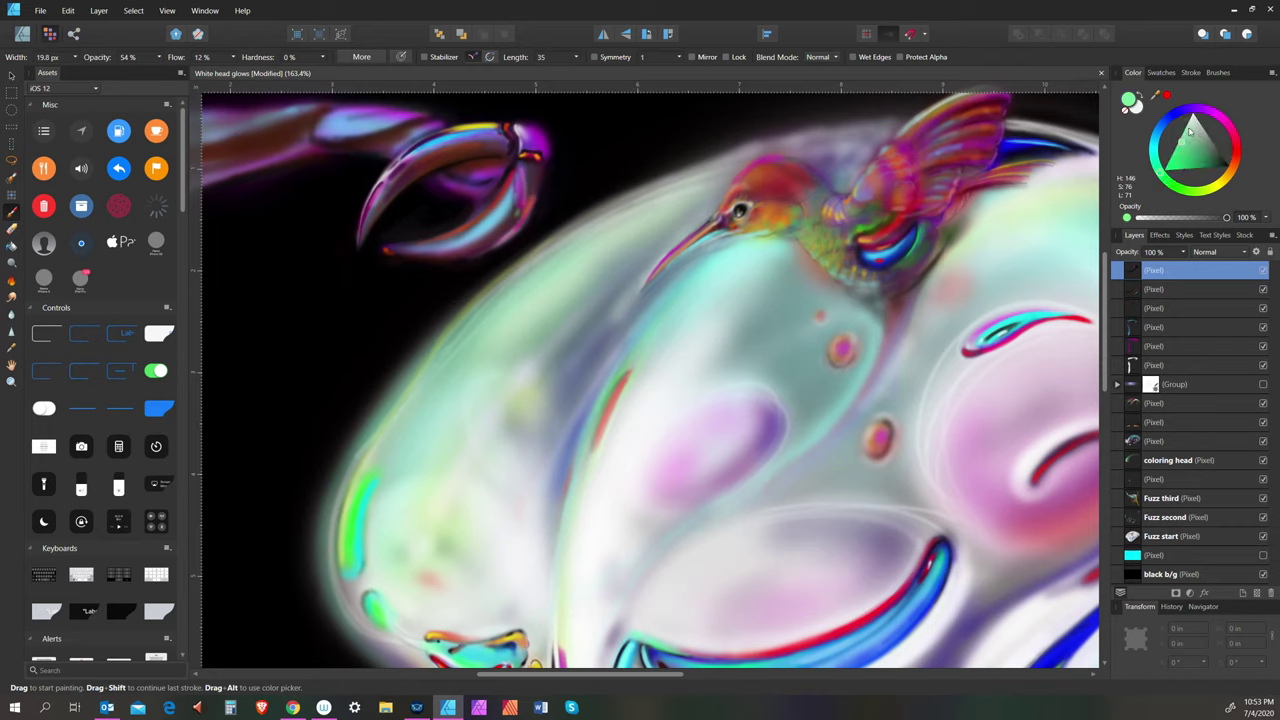
pyautogui.click(1189, 129)
pyautogui.press(']')
pyautogui.press(']')
pyautogui.press('[')
pyautogui.press('[')
pyautogui.press('[')
pyautogui.press('[')
pyautogui.press(']')
pyautogui.press(']')
# Erase excess paint along the lower claw's outer edge with a small eraser of about 13 px
pyautogui.click(13, 228)
pyautogui.press('[')
pyautogui.press('[')
pyautogui.press('[')
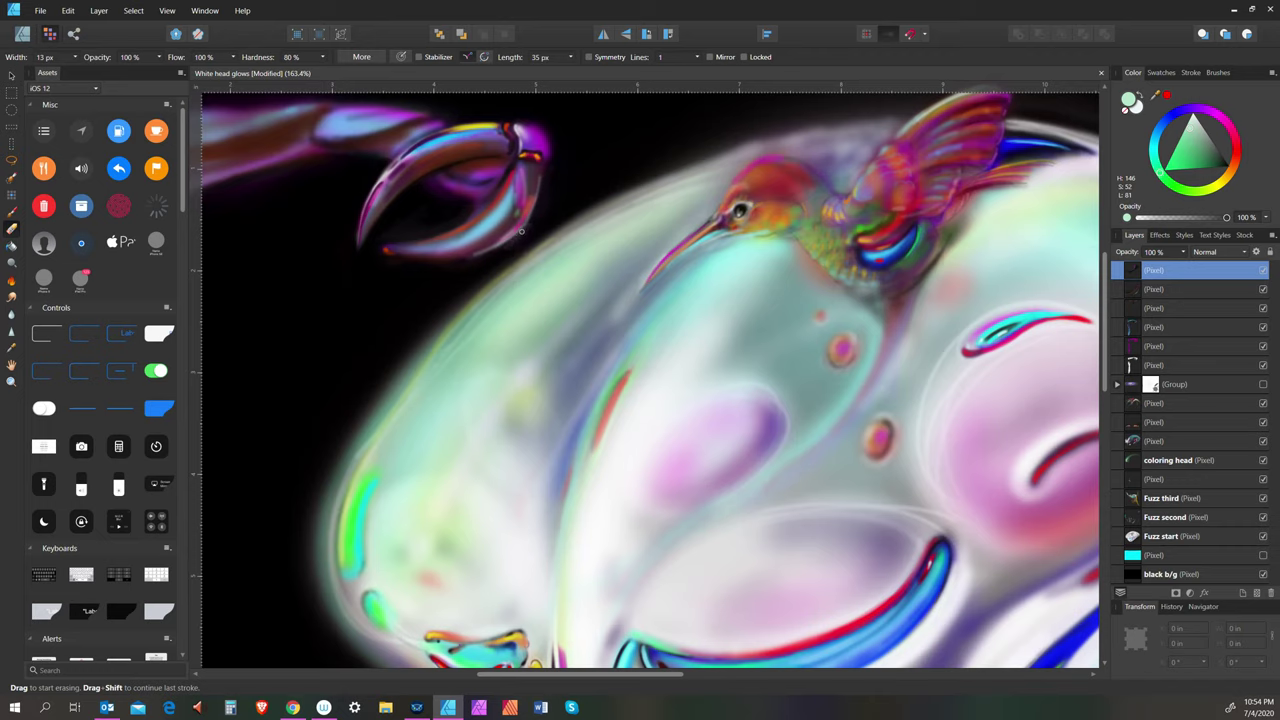
pyautogui.press(']')
# Paint near-black (H 146, S 7, L 9) shading along the lower claw, varying the brush size
pyautogui.click(1224, 160)
pyautogui.press(']')
pyautogui.press('[')
pyautogui.press('b')
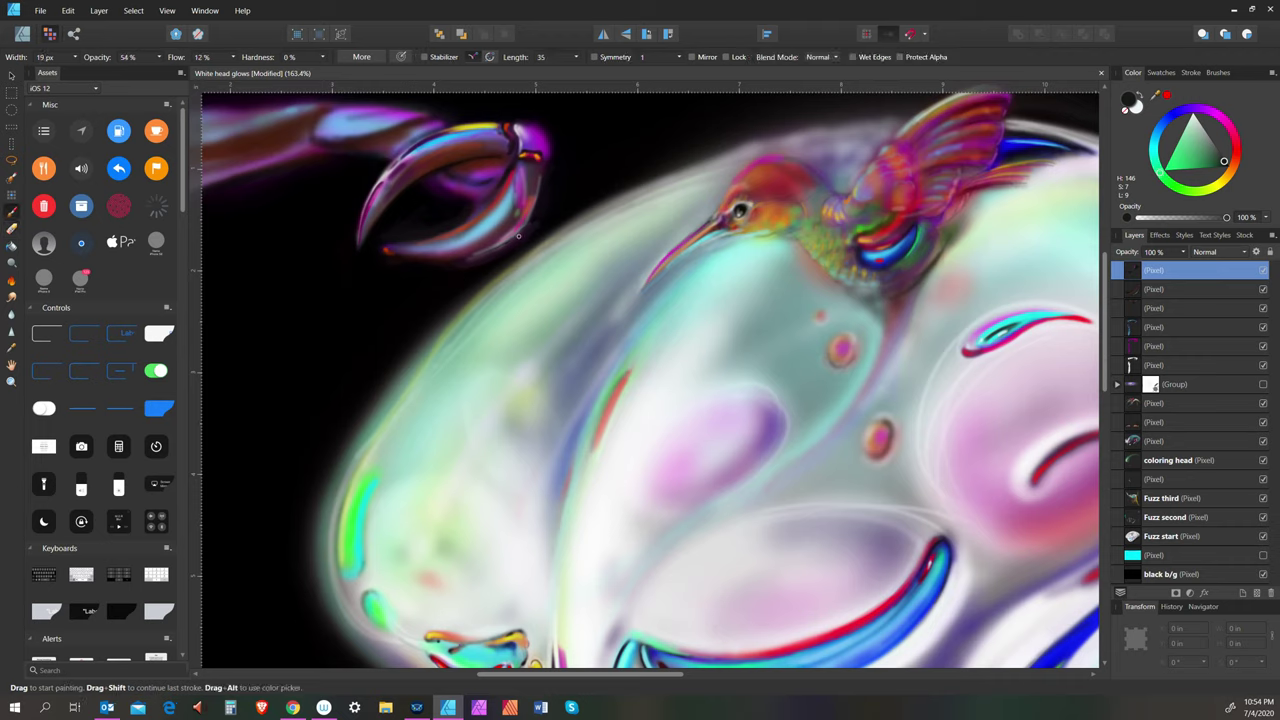
pyautogui.press(']')
pyautogui.press(']')
pyautogui.press(']')
pyautogui.press(']')
pyautogui.press(']')
pyautogui.press('[')
pyautogui.press('[')
pyautogui.press('[')
pyautogui.press('[')
# Paint near-white highlights on the lower claw's outer side and along its underside, adjusting the brush size
pyautogui.click(1194, 119)
pyautogui.press(']')
pyautogui.press(']')
pyautogui.moveTo(533, 191); pyautogui.dragTo(527, 207)
pyautogui.press(']')
pyautogui.press(']')
pyautogui.press(']')
pyautogui.press('[')
pyautogui.press('[')
pyautogui.press('[')
pyautogui.moveTo(472, 254); pyautogui.dragTo(501, 243)
pyautogui.press(']')
pyautogui.moveTo(475, 252); pyautogui.dragTo(497, 238)
# Darken the area beneath the pincer with a large black (H 146, S 100, L 0) brush, and pick teal (H 169, S 100, L 50)
pyautogui.moveTo(1209, 118); pyautogui.dragTo(1238, 164)
pyautogui.press(']')
pyautogui.press(']')
pyautogui.press(']')
pyautogui.press(']')
pyautogui.press(']')
pyautogui.press(']')
pyautogui.press(']')
pyautogui.press(']')
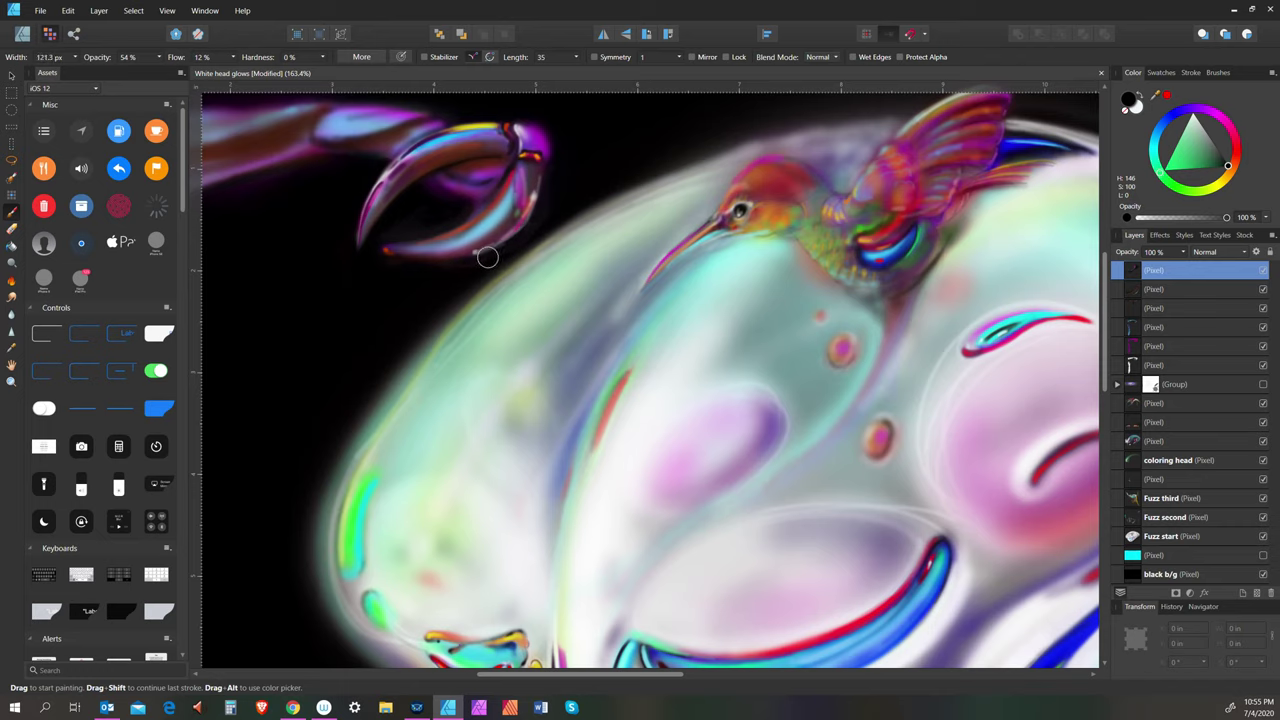
pyautogui.press('[')
pyautogui.click(1157, 160)
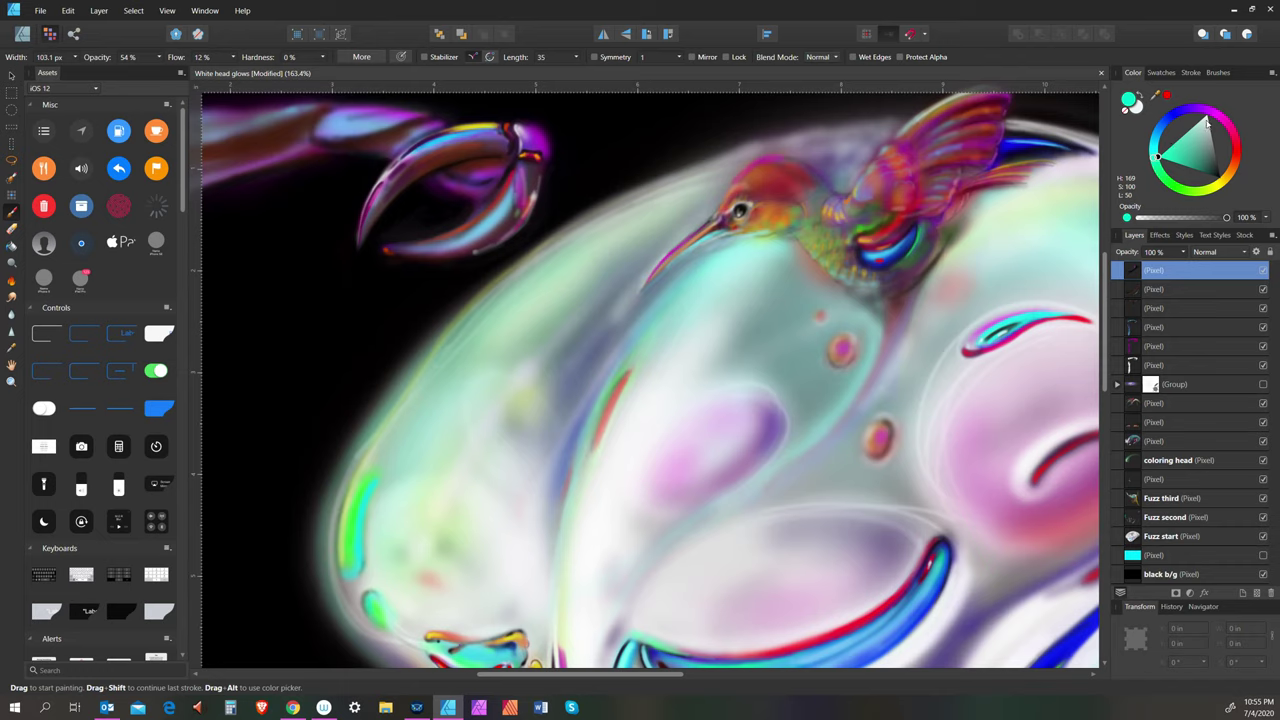
# Try lighter teal, orange and salmon (H 10, S 97, L 69) paint colours, enlarging the brush to about 224 px
pyautogui.click(1180, 143)
pyautogui.press(']')
pyautogui.press(']')
pyautogui.press(']')
pyautogui.press(']')
pyautogui.press(']')
pyautogui.press(']')
pyautogui.press('[')
pyautogui.press('[')
pyautogui.press('[')
pyautogui.press('[')
pyautogui.press('[')
pyautogui.press('[')
pyautogui.click(1233, 167)
pyautogui.press(']')
pyautogui.press(']')
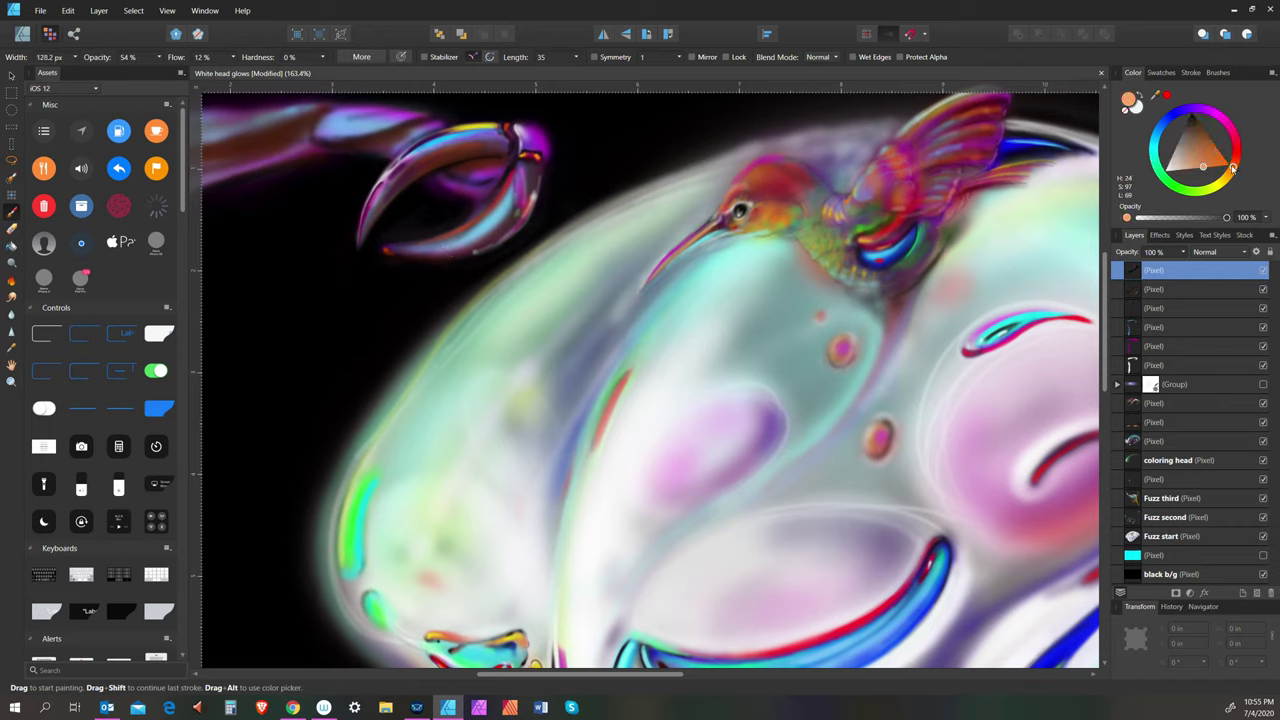
pyautogui.moveTo(1230, 170)
pyautogui.mouseDown()
pyautogui.moveTo(1225, 180)
pyautogui.moveTo(1237, 152)
pyautogui.mouseUp()
pyautogui.press(']')
pyautogui.press(']')
pyautogui.press(']')
pyautogui.press(']')
pyautogui.press(']')
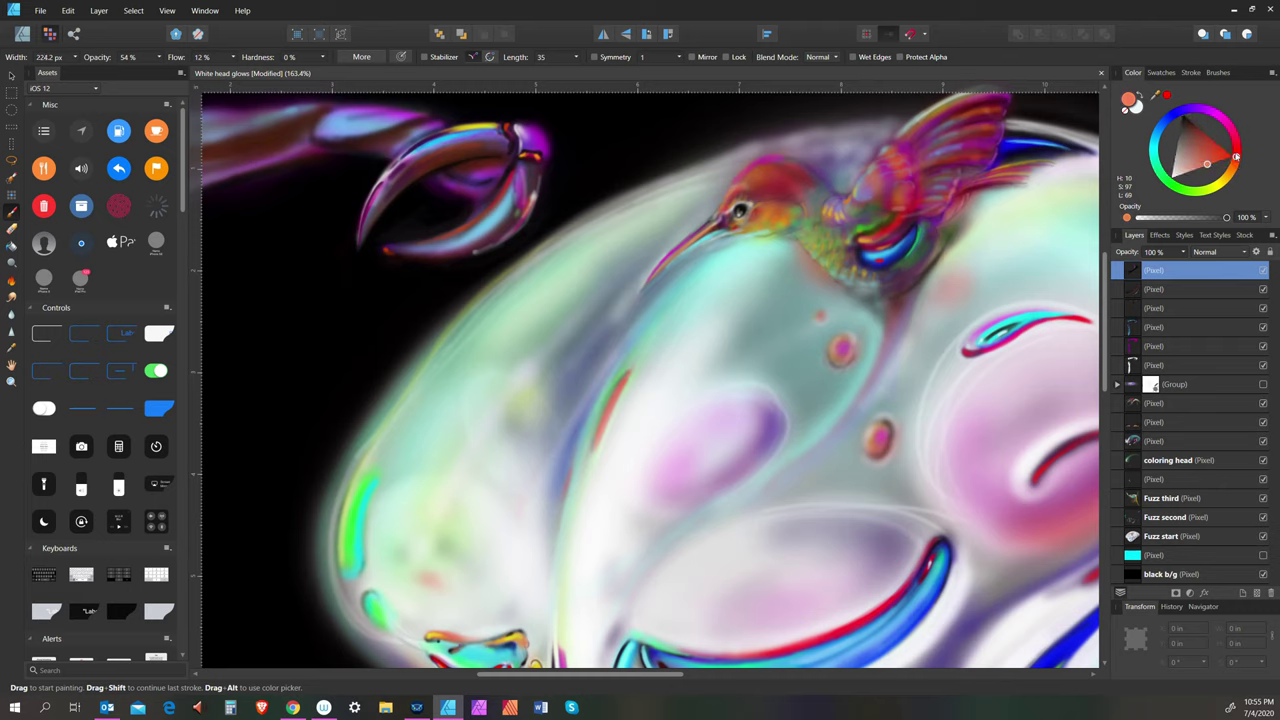
# Shade the pincer's lower claw in dark red (H 3, S 77, L 24), varying the brush from large to small
pyautogui.click(1197, 131)
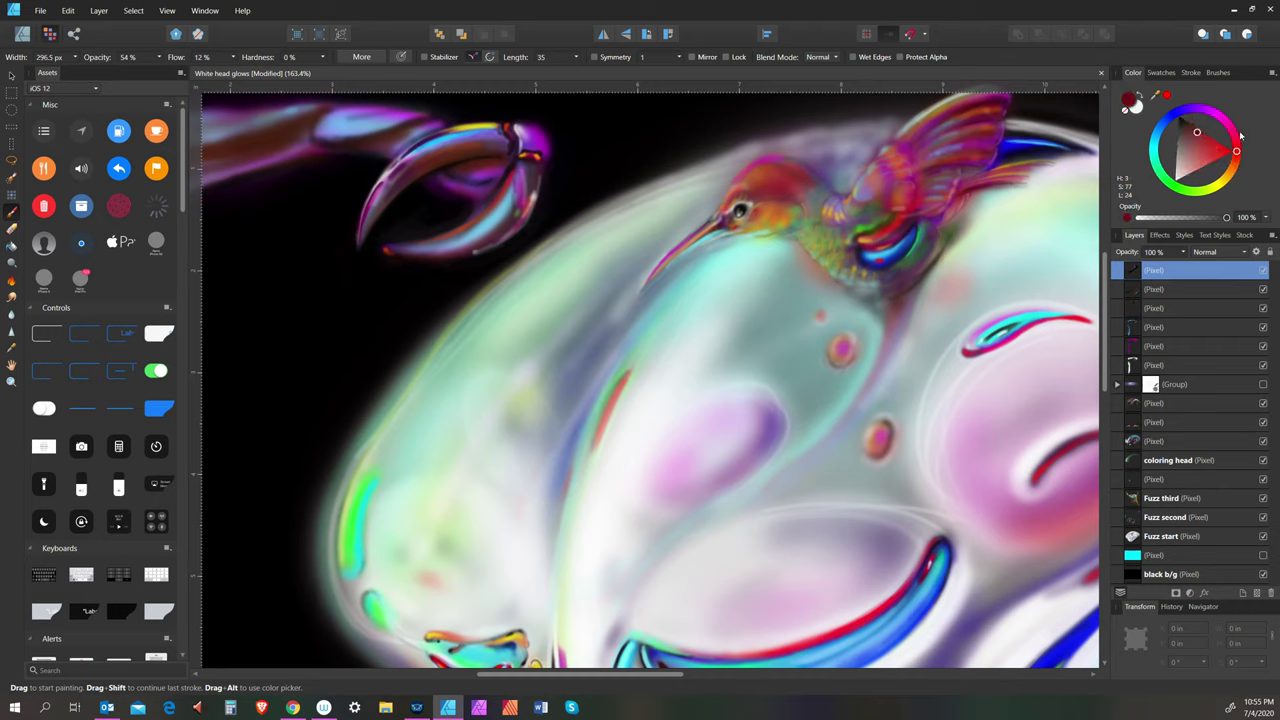
pyautogui.press(']')
pyautogui.press(']')
pyautogui.press(']')
pyautogui.press(']')
pyautogui.press('[')
pyautogui.press('[')
pyautogui.press('[')
pyautogui.press('[')
pyautogui.press('[')
pyautogui.press('[')
pyautogui.press('[')
pyautogui.press('[')
pyautogui.press('[')
pyautogui.press('[')
pyautogui.press('[')
pyautogui.press('[')
pyautogui.press('[')
pyautogui.press('[')
pyautogui.press('[')
pyautogui.press('[')
pyautogui.press(']')
pyautogui.press(']')
pyautogui.press('[')
pyautogui.press('[')
pyautogui.press('[')
pyautogui.press(']')
pyautogui.press(']')
pyautogui.press('[')
# Paint small orange (H 33, S 94, L 51) accents near the lower claw's joint with a brush of about 30 px
pyautogui.click(1231, 171)
pyautogui.moveTo(1223, 171); pyautogui.dragTo(1224, 163)
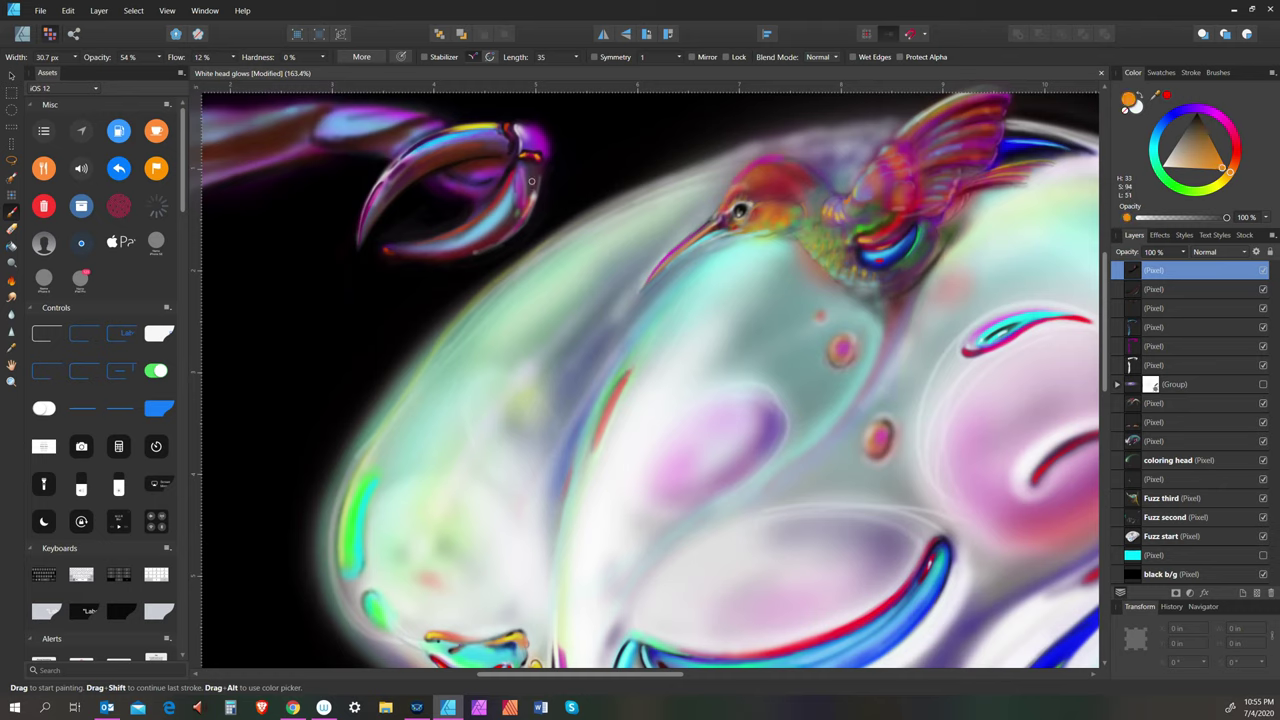
pyautogui.press('[')
pyautogui.press(']')
pyautogui.press(']')
pyautogui.press('[')
pyautogui.press(']')
# Add blue (H 222, S 85, L 51) accents to the lower claw's inner side with a brush of about 28 px
pyautogui.click(1165, 127)
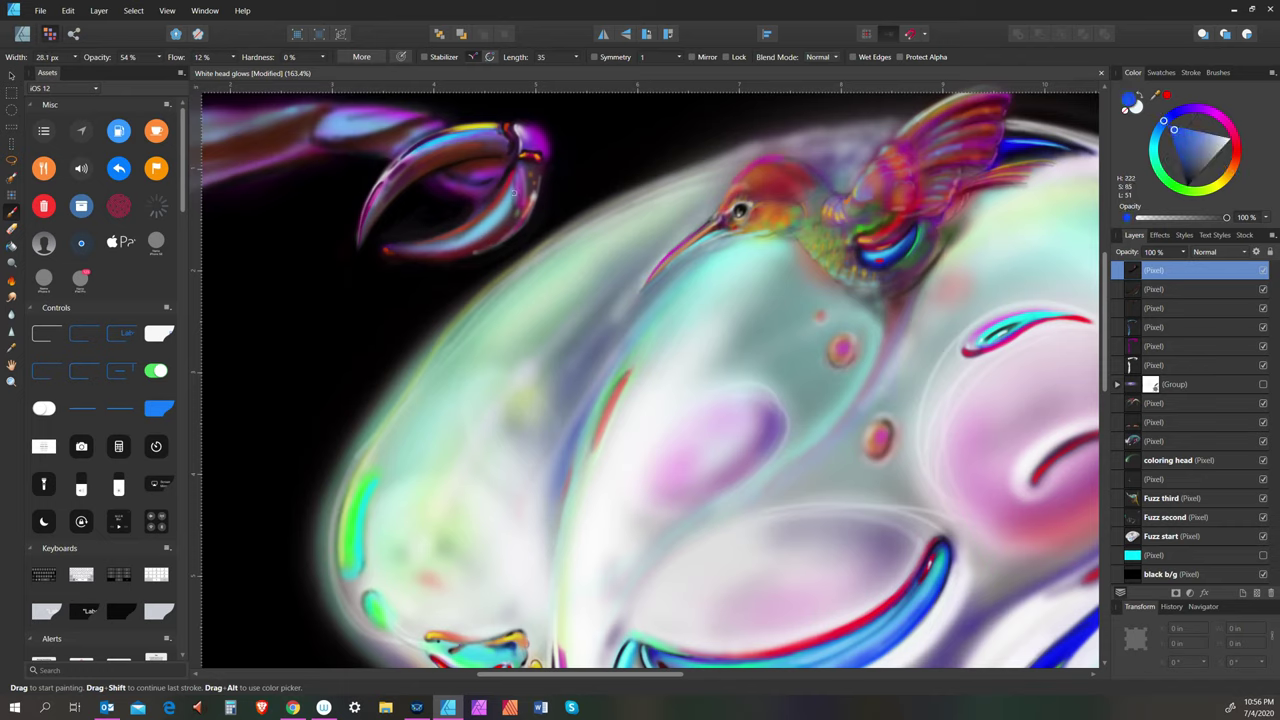
pyautogui.press('[')
pyautogui.press(']')
pyautogui.press(']')
pyautogui.press(']')
pyautogui.press('[')
# Paint green (H 130, S 85, L 51) accents on the lower claw, adjusting the brush down to about 14 px
pyautogui.moveTo(1166, 172); pyautogui.dragTo(1170, 178)
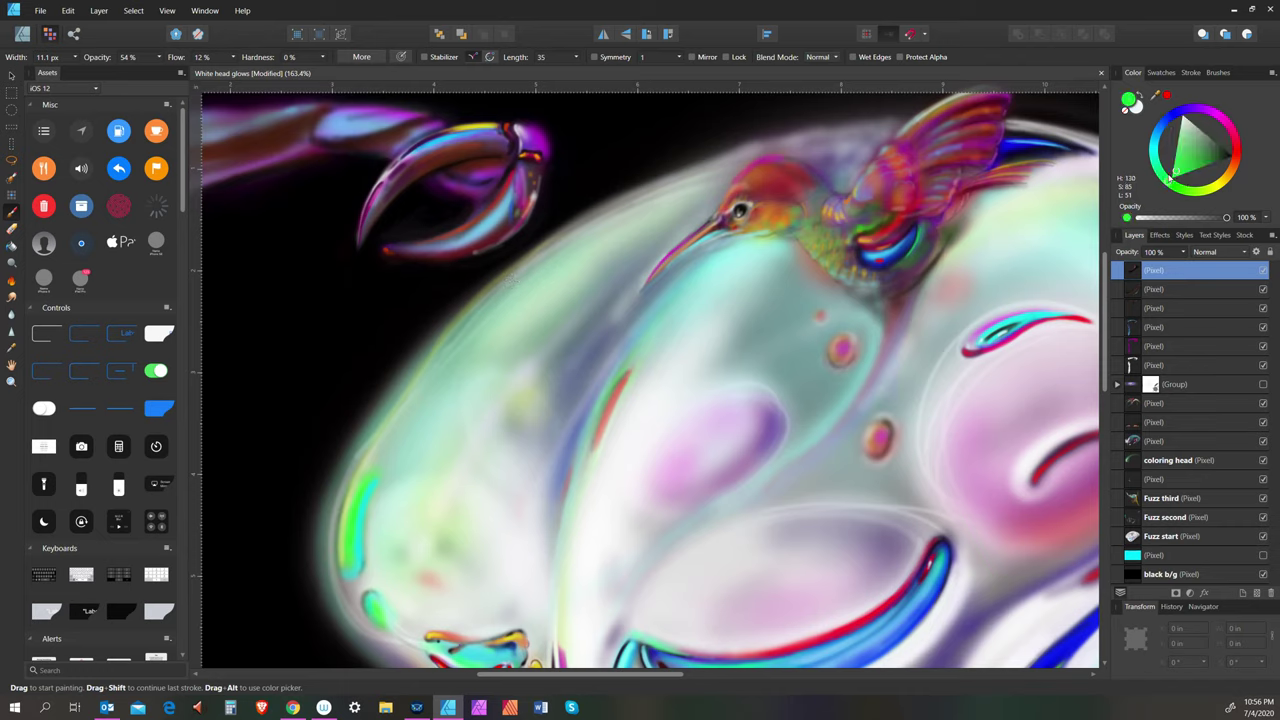
pyautogui.press(']')
pyautogui.press(']')
pyautogui.press(']')
pyautogui.press(']')
pyautogui.press('[')
pyautogui.press(']')
pyautogui.press(']')
pyautogui.press('[')
pyautogui.press('[')
pyautogui.press('[')
pyautogui.press('[')
pyautogui.press('[')
pyautogui.press('[')
pyautogui.press('[')
# Save the artwork, fit it in view, and save it again over the existing White head glows.afdesign file
pyautogui.click(40, 10)
pyautogui.click(61, 112)
pyautogui.click(167, 10)
pyautogui.moveTo(205, 10)
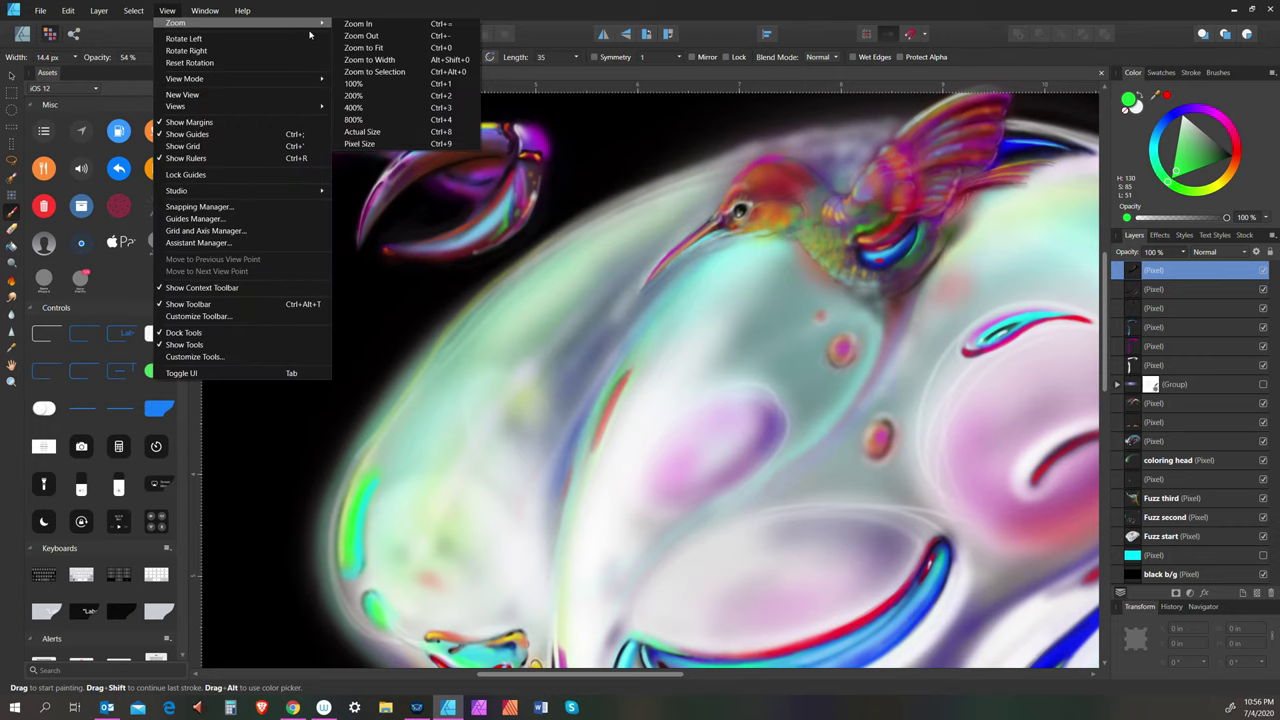
pyautogui.click(388, 49)
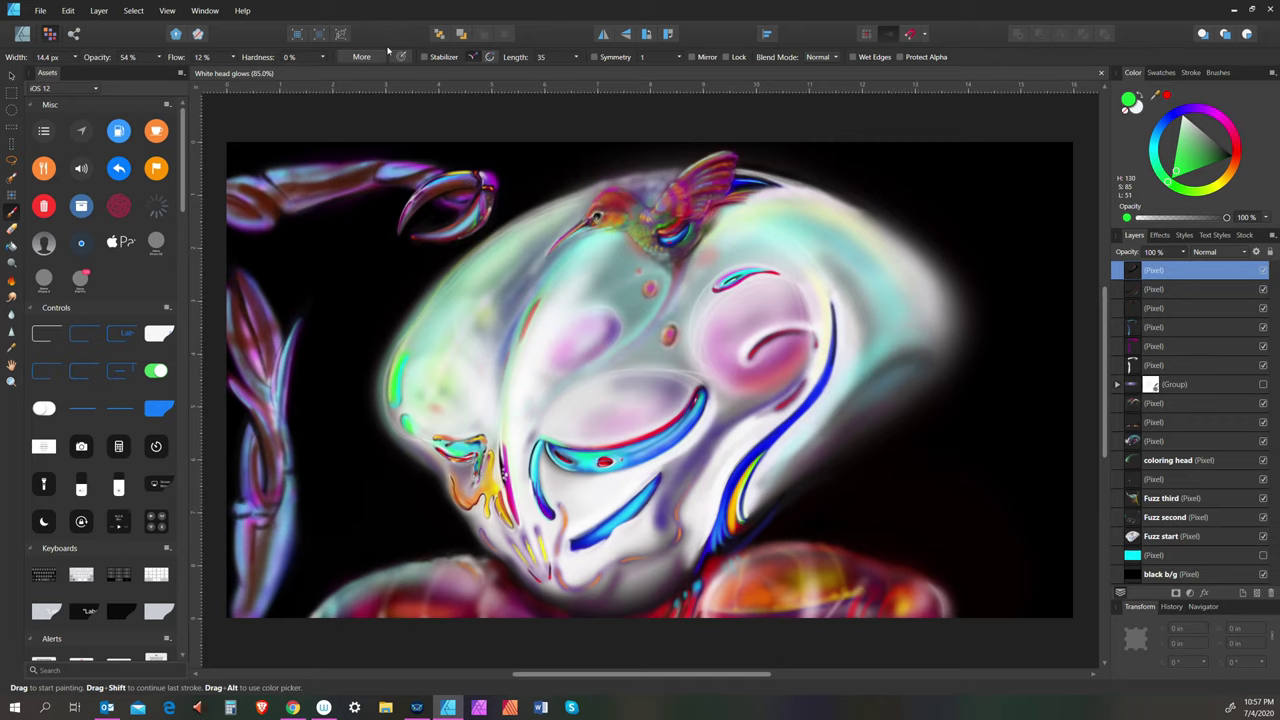
pyautogui.click(41, 11)
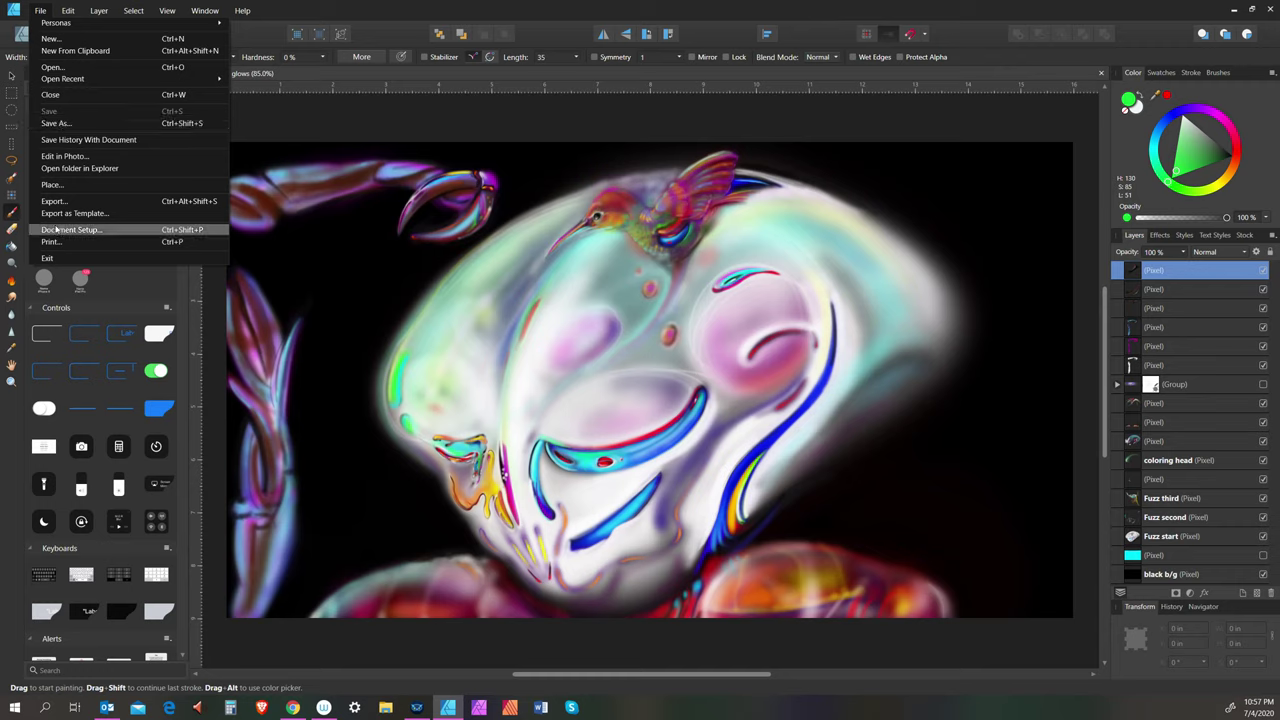
pyautogui.click(78, 123)
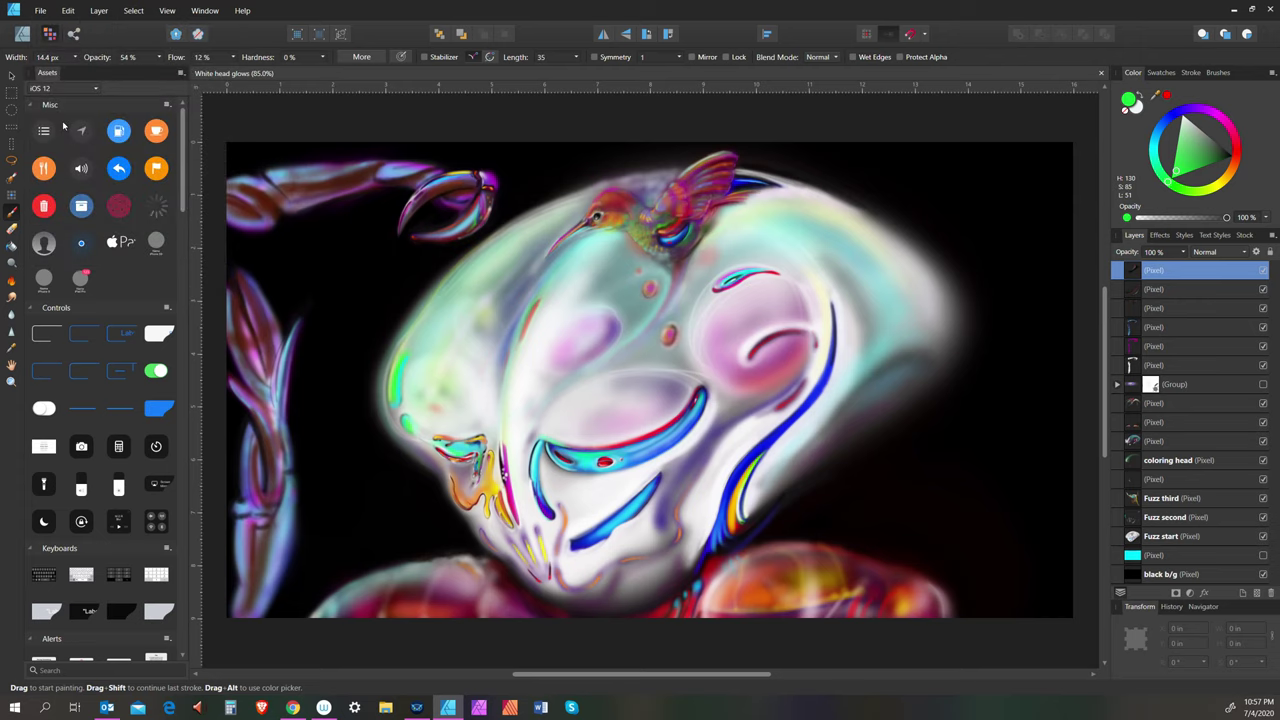
pyautogui.click(512, 343)
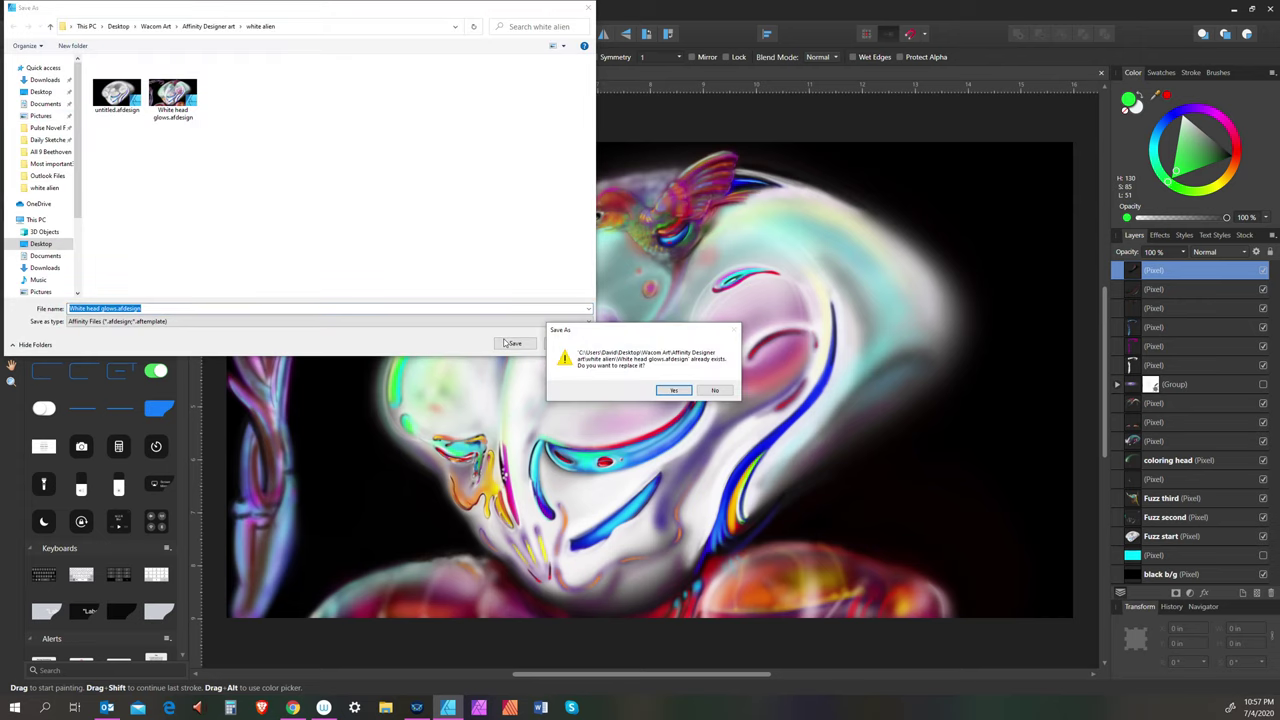
pyautogui.click(666, 390)
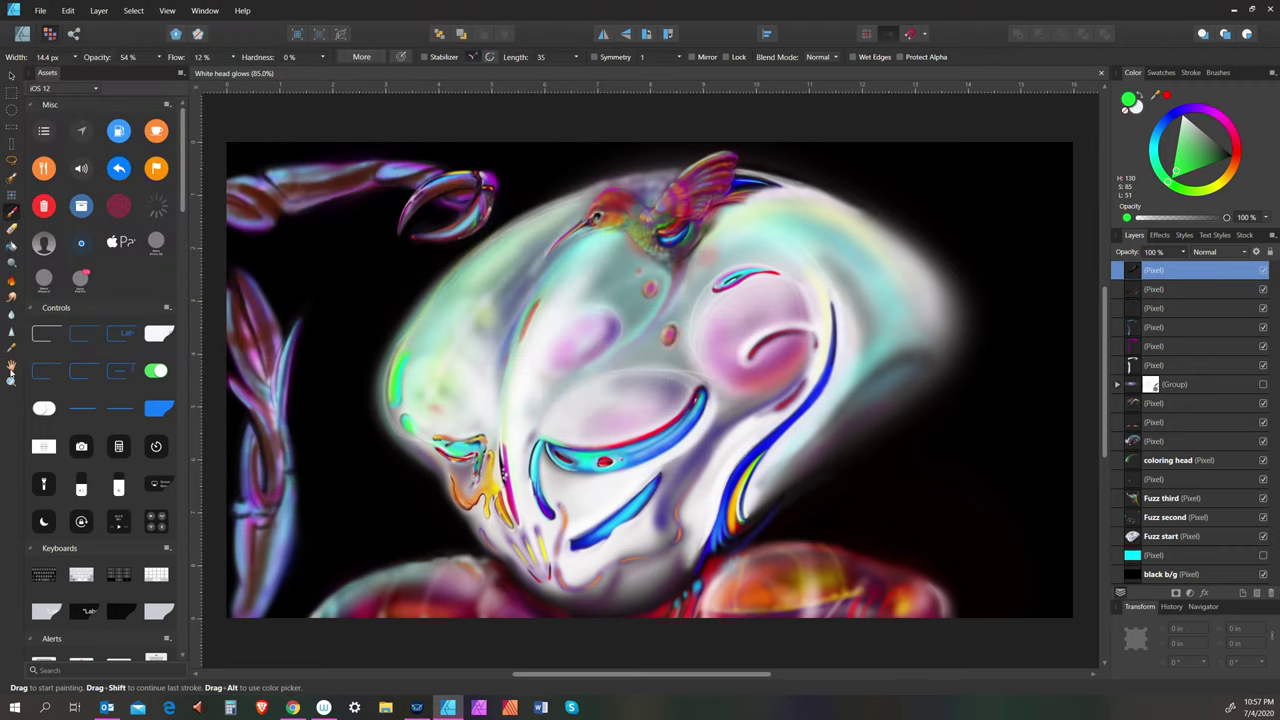
# Darken the gap between the pincer's claws in black (H 130, S 100, L 0), varying the brush size
pyautogui.click(11, 381)
pyautogui.moveTo(445, 205); pyautogui.dragTo(552, 166)
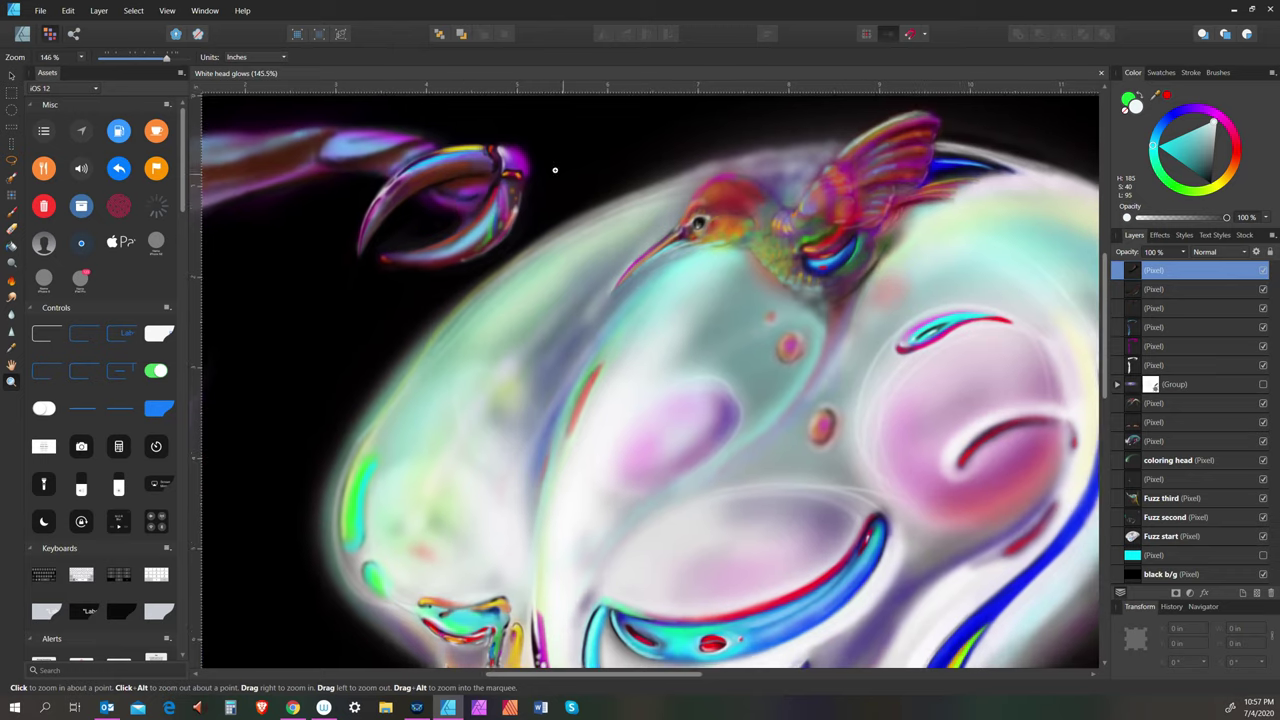
pyautogui.click(11, 363)
pyautogui.moveTo(454, 230); pyautogui.dragTo(603, 245)
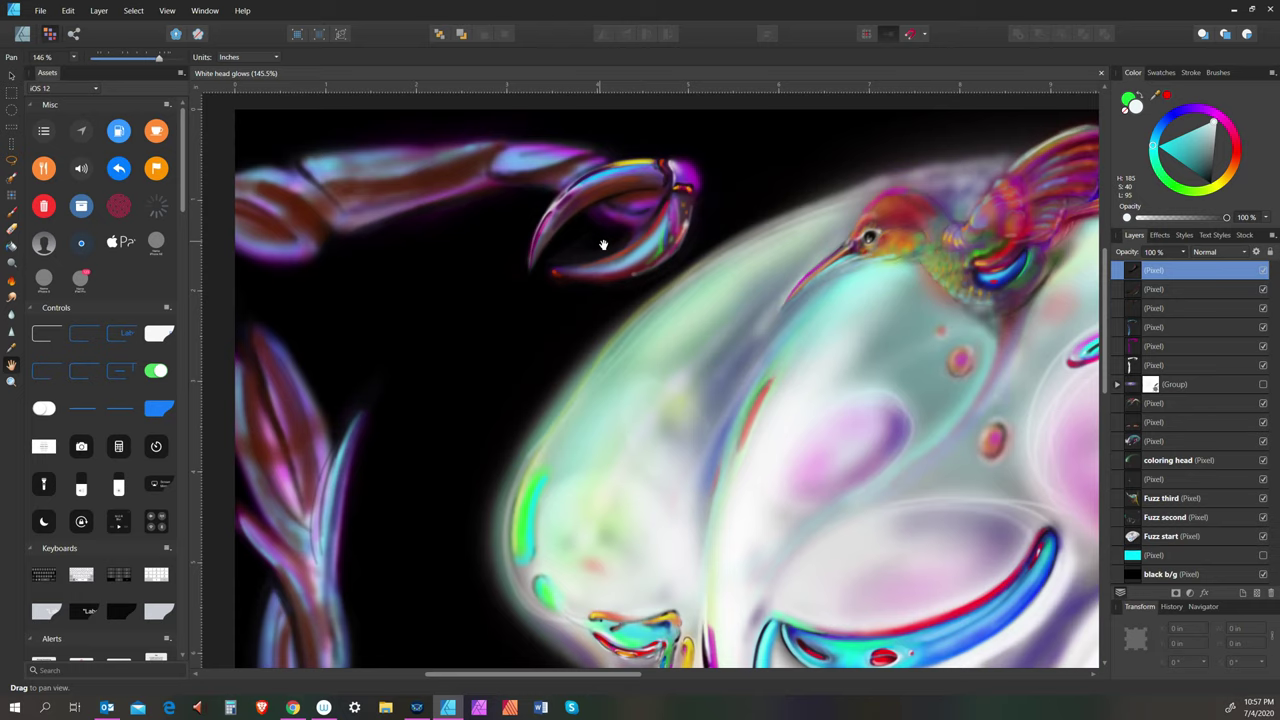
pyautogui.click(9, 384)
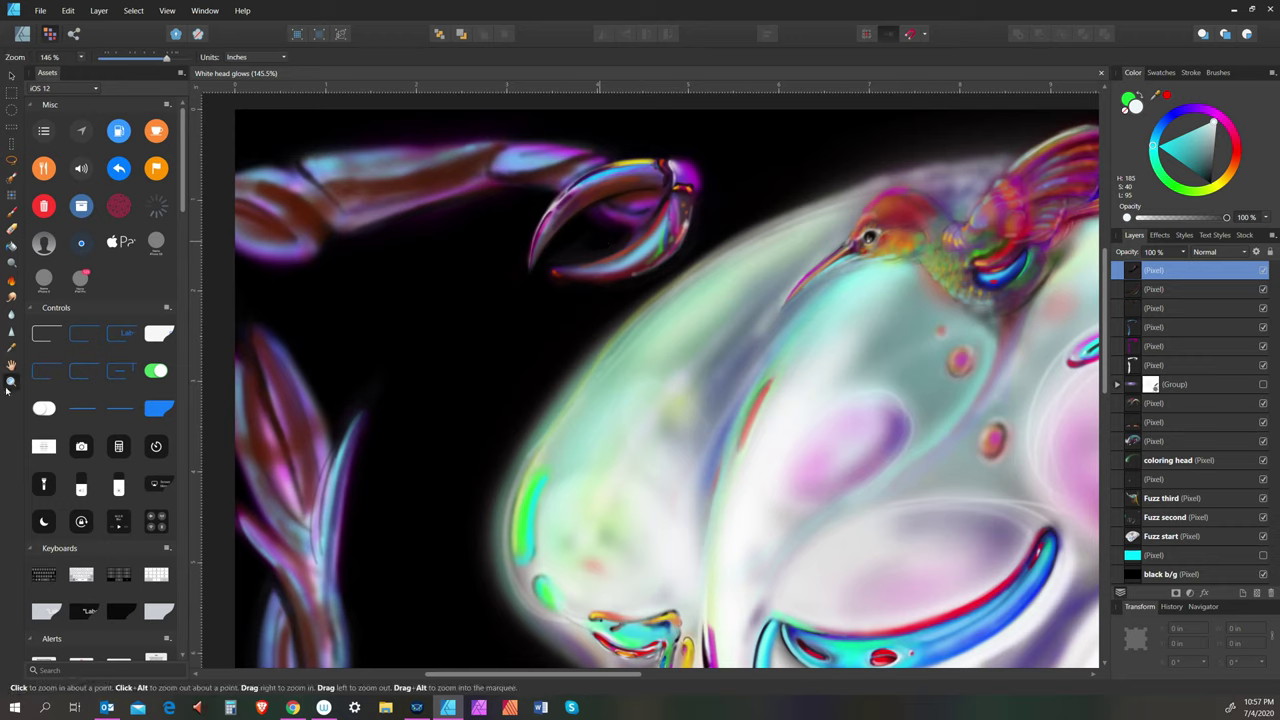
pyautogui.click(13, 214)
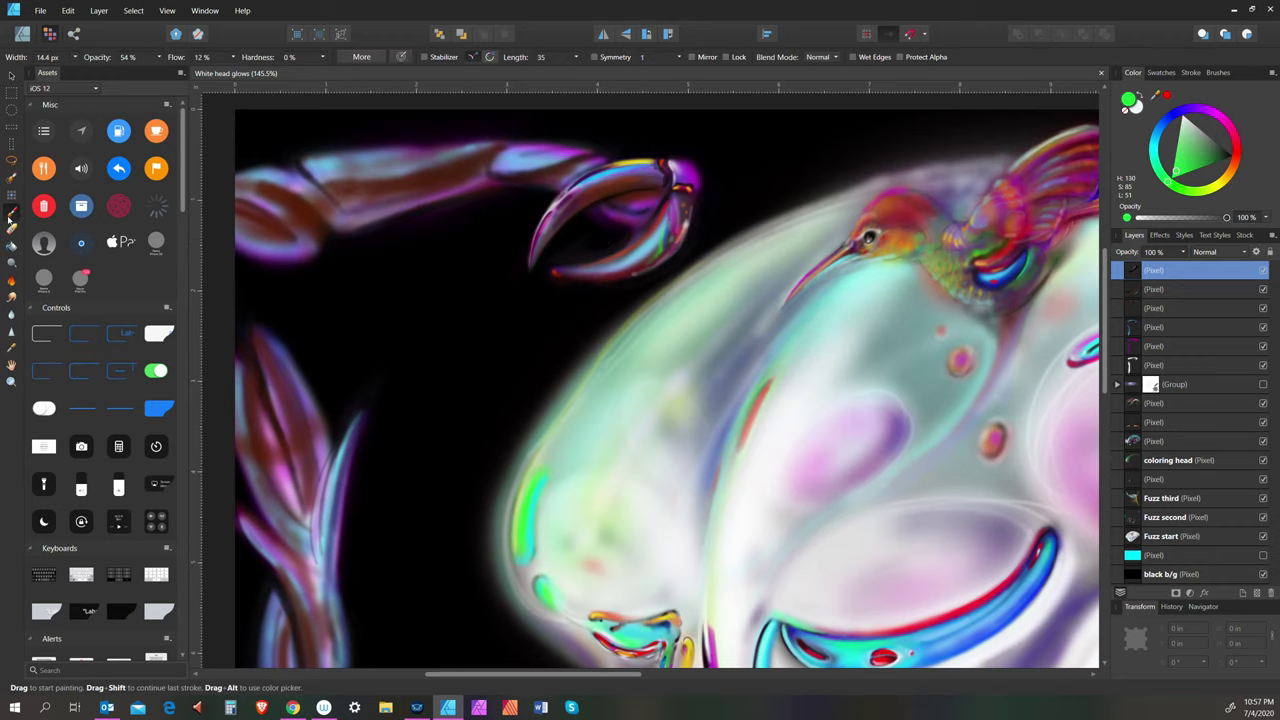
pyautogui.click(1224, 156)
pyautogui.moveTo(1225, 157); pyautogui.dragTo(1242, 154)
pyautogui.press(']')
pyautogui.press(']')
pyautogui.press(']')
pyautogui.click(582, 254)
pyautogui.press('[')
pyautogui.press(']')
pyautogui.press(']')
pyautogui.press('[')
pyautogui.press('[')
pyautogui.press('[')
pyautogui.press('[')
pyautogui.press('[')
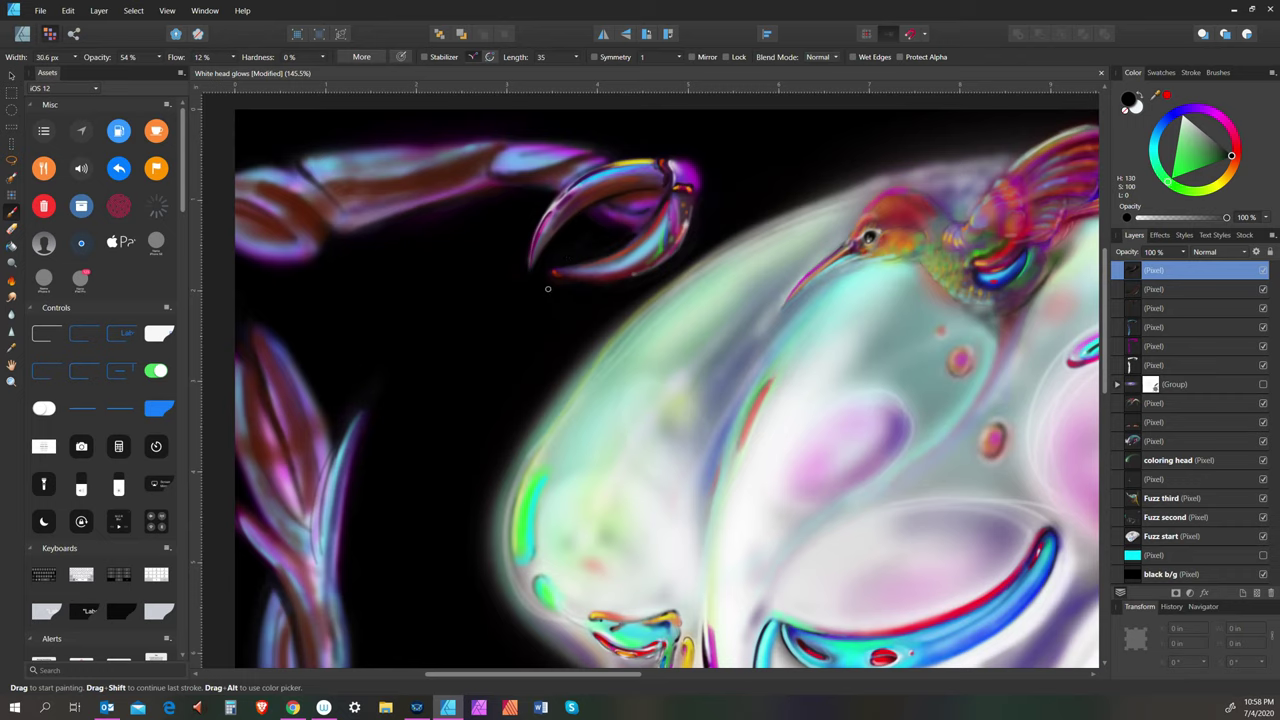
# Darken the area around the claw tips with a black brush of up to about 55 px, and save the artwork
pyautogui.press('[')
pyautogui.press('[')
pyautogui.press(']')
pyautogui.press(']')
pyautogui.press(']')
pyautogui.press(']')
pyautogui.press(']')
pyautogui.press(']')
pyautogui.press(']')
pyautogui.press(']')
pyautogui.click(40, 10)
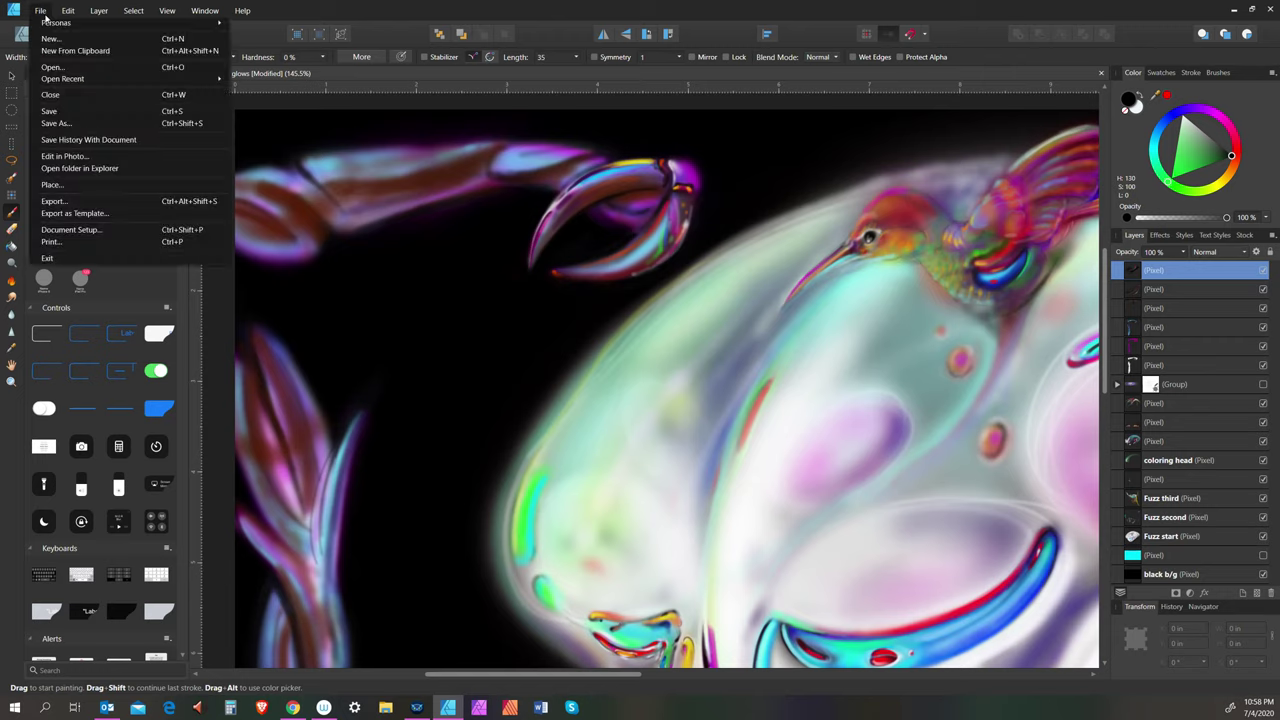
pyautogui.click(70, 111)
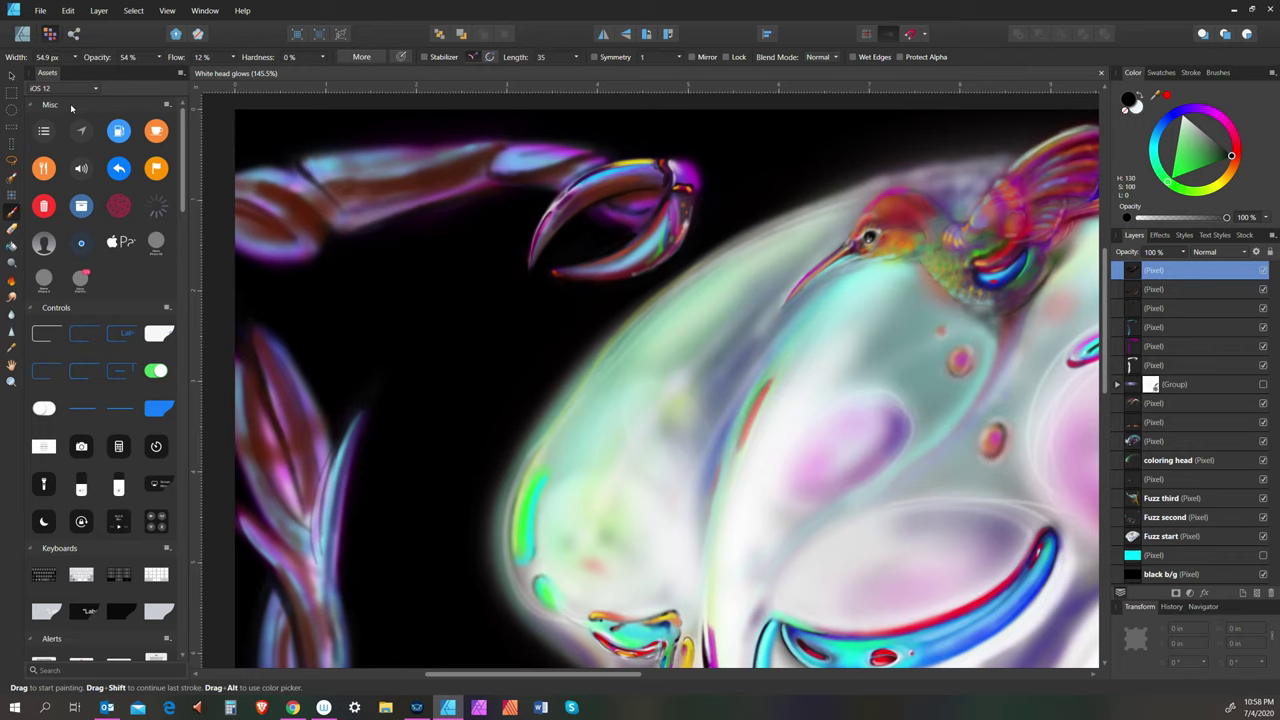
# Paint a bright blue (H 198, S 100, L 50) streak on the purple area inside the pincer, reducing the brush to about 14 px
pyautogui.click(1225, 123)
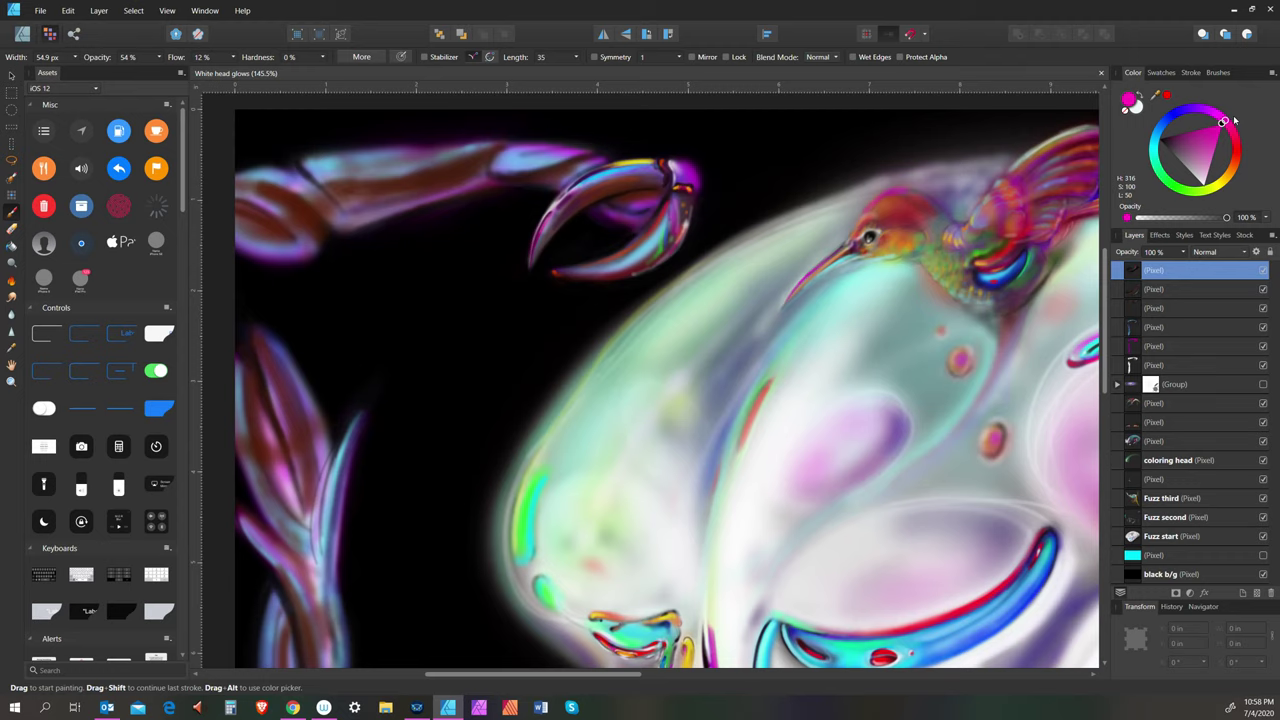
pyautogui.click(1160, 136)
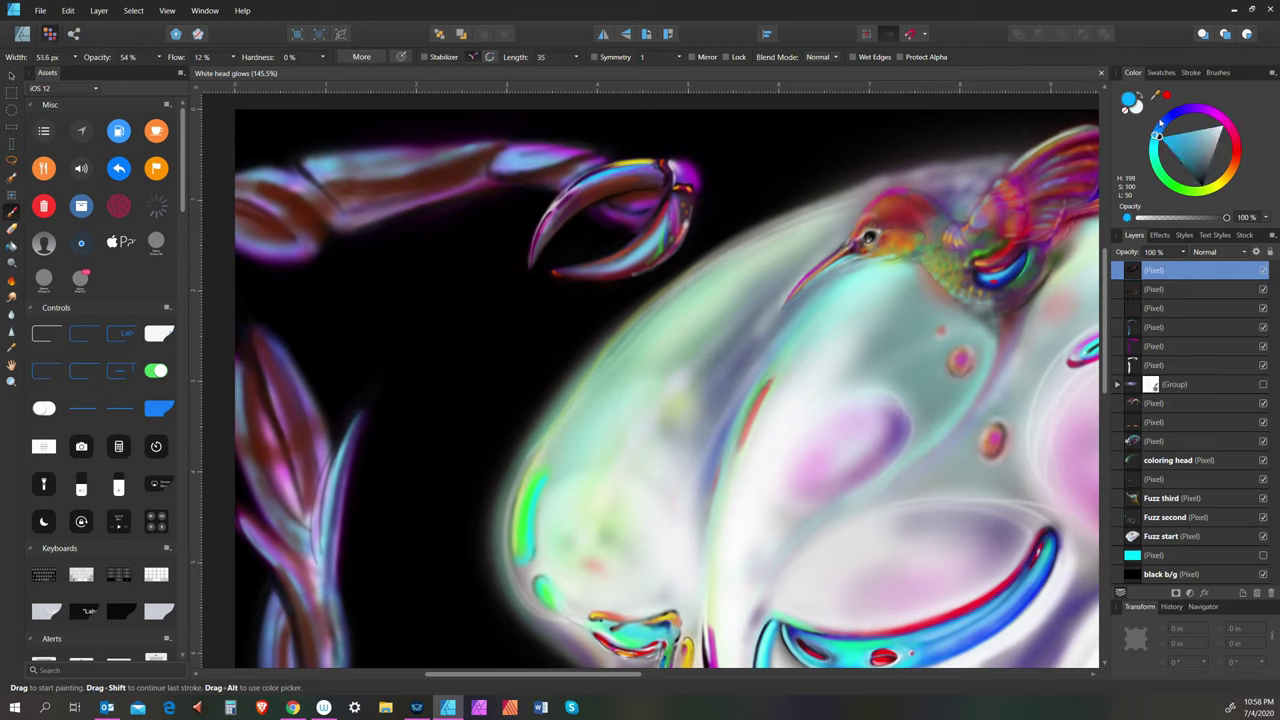
pyautogui.press('[')
pyautogui.press('[')
pyautogui.press('[')
pyautogui.press('[')
pyautogui.press('[')
pyautogui.moveTo(636, 218); pyautogui.dragTo(647, 214)
pyautogui.press(']')
pyautogui.press(']')
pyautogui.press('[')
pyautogui.press('[')
pyautogui.press('[')
pyautogui.press('[')
pyautogui.press('[')
pyautogui.press('[')
pyautogui.press('[')
# Highlight the blue streak inside the pincer with light blue (H 199, S 94, L 70)
pyautogui.click(1188, 133)
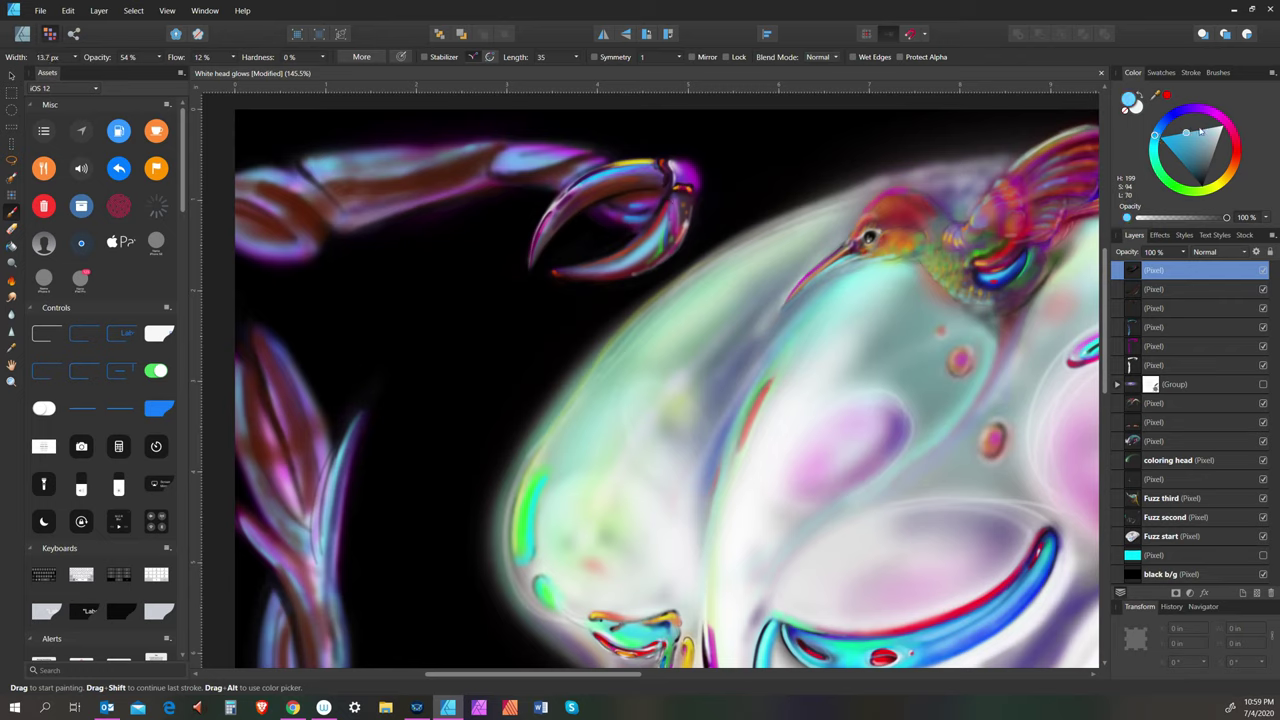
pyautogui.press(']')
pyautogui.press(']')
# Paint near-black (S 42, L 6) shading around the blue streak inside the pincer, varying the brush size, and pick hue 158
pyautogui.click(1200, 181)
pyautogui.press('[')
pyautogui.press('[')
pyautogui.press(']')
pyautogui.press(']')
pyautogui.press(']')
pyautogui.press(']')
pyautogui.press(']')
pyautogui.press('[')
pyautogui.press('[')
pyautogui.press('[')
pyautogui.press('[')
pyautogui.press('[')
pyautogui.press(']')
pyautogui.press('[')
pyautogui.press('[')
pyautogui.click(1160, 166)
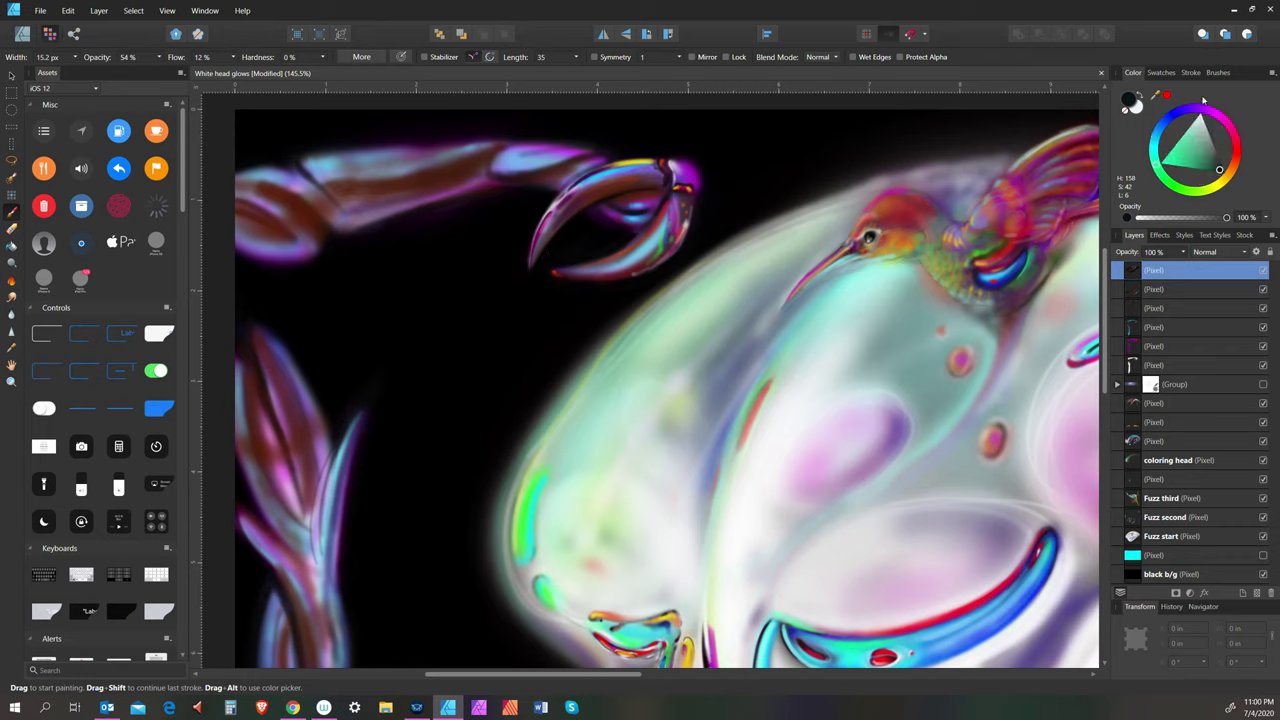
# Paint bright green (H 158, S 89, L 62) accents inside the front pincer, varying the brush size
pyautogui.click(1167, 158)
pyautogui.moveTo(1167, 158); pyautogui.dragTo(1192, 136)
pyautogui.press(']')
pyautogui.press(']')
pyautogui.press(']')
pyautogui.press('[')
pyautogui.press('[')
pyautogui.press(']')
pyautogui.press(']')
pyautogui.press(']')
# Paint magenta (S 89, L 62) accents inside the pincer with a brush of about 63 px
pyautogui.click(1220, 116)
pyautogui.press(']')
pyautogui.press(']')
pyautogui.press('[')
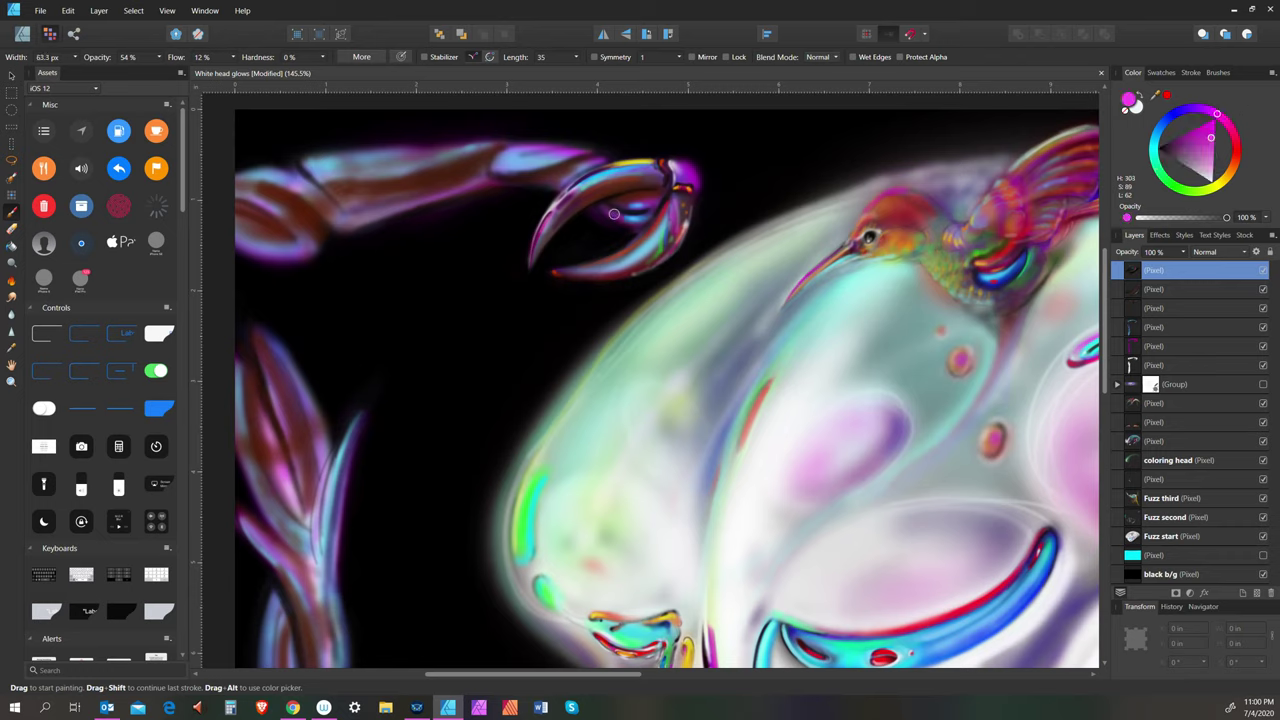
pyautogui.press('[')
pyautogui.press(']')
# Add soft yellow (H 57, S 89, L 62) touches with a brush of about 32 to 38 px, and save the artwork
pyautogui.click(1227, 183)
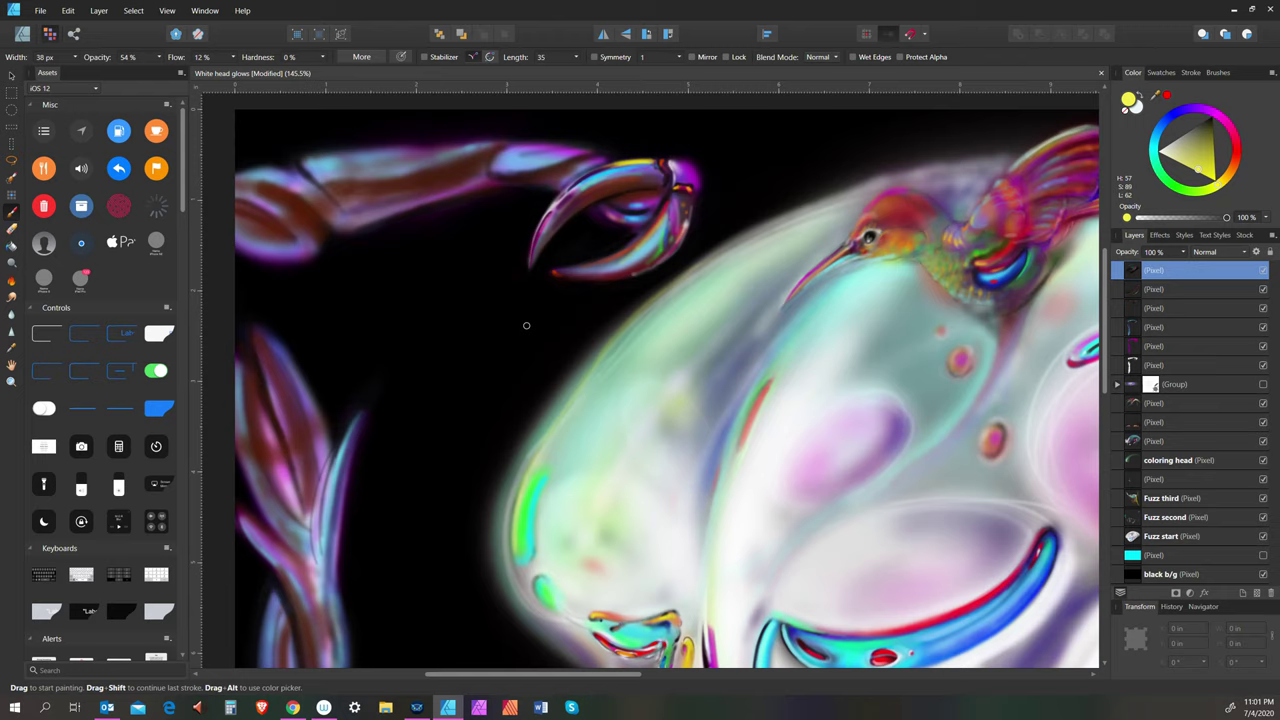
pyautogui.click(40, 10)
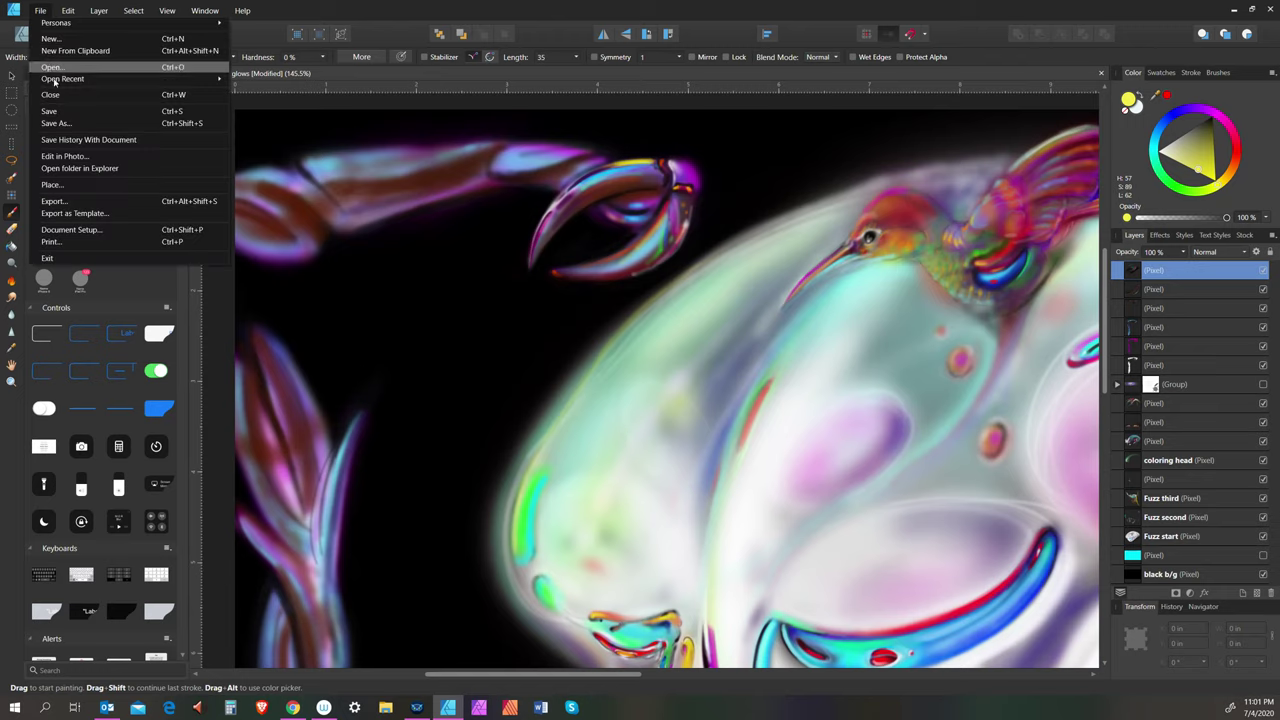
pyautogui.click(63, 111)
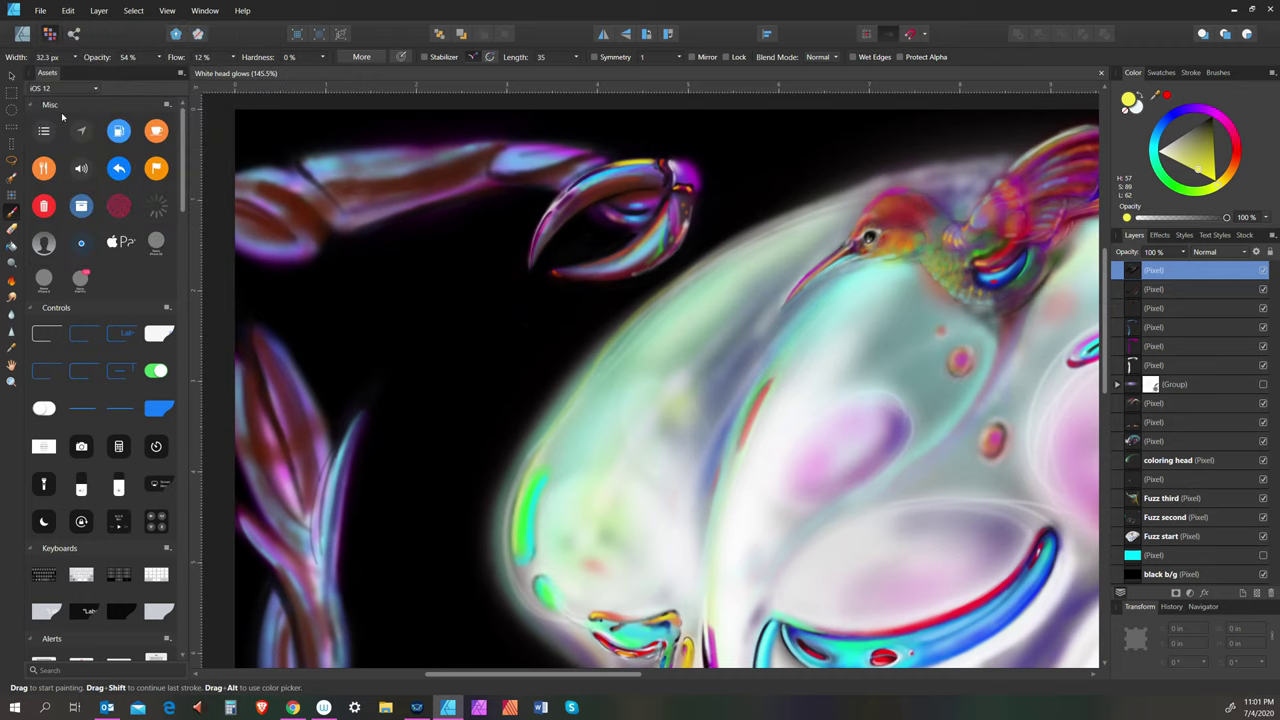
# Paint purple (H 293, S 89, L 62) accents on the arm segment joining the pincer, reducing the brush to about 16 px
pyautogui.click(1213, 111)
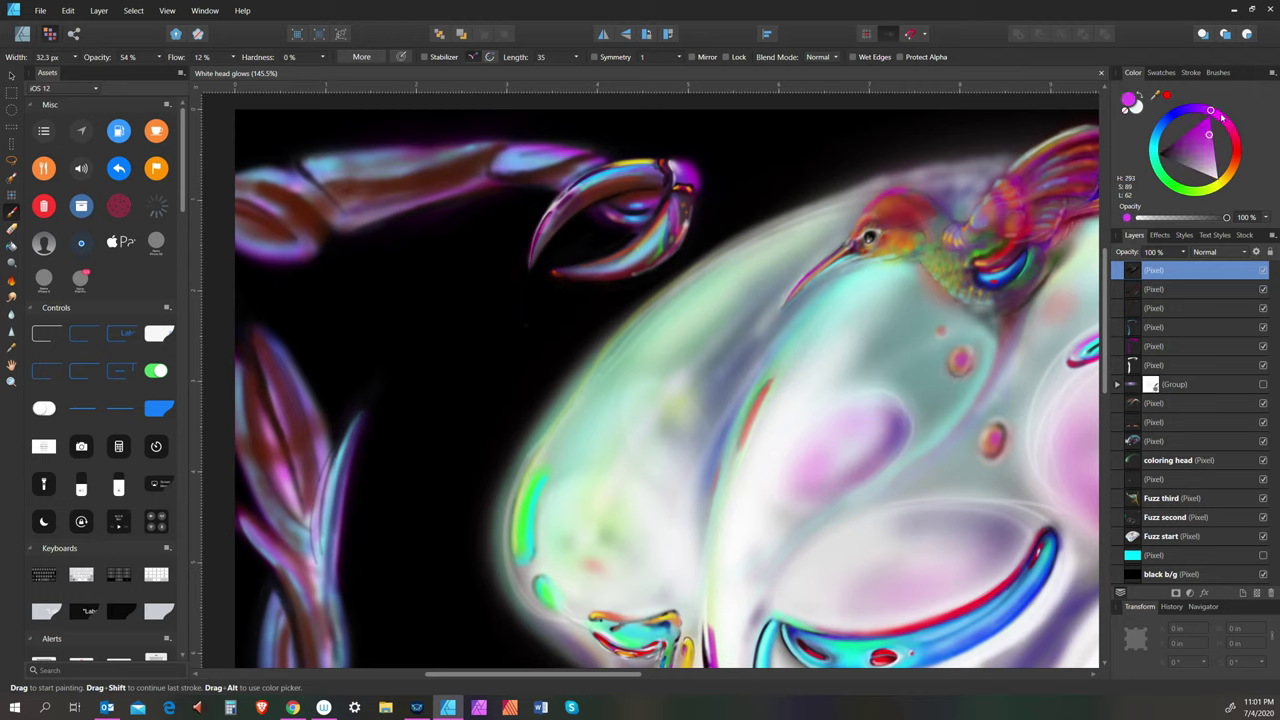
pyautogui.press(']')
pyautogui.moveTo(590, 160); pyautogui.dragTo(582, 162)
pyautogui.press('[')
pyautogui.press('[')
pyautogui.press('[')
# Shade the arm segment beside the pincer with near-black (H 293, S 30, L 5) at up to about 35 px, and save the artwork
pyautogui.click(1162, 154)
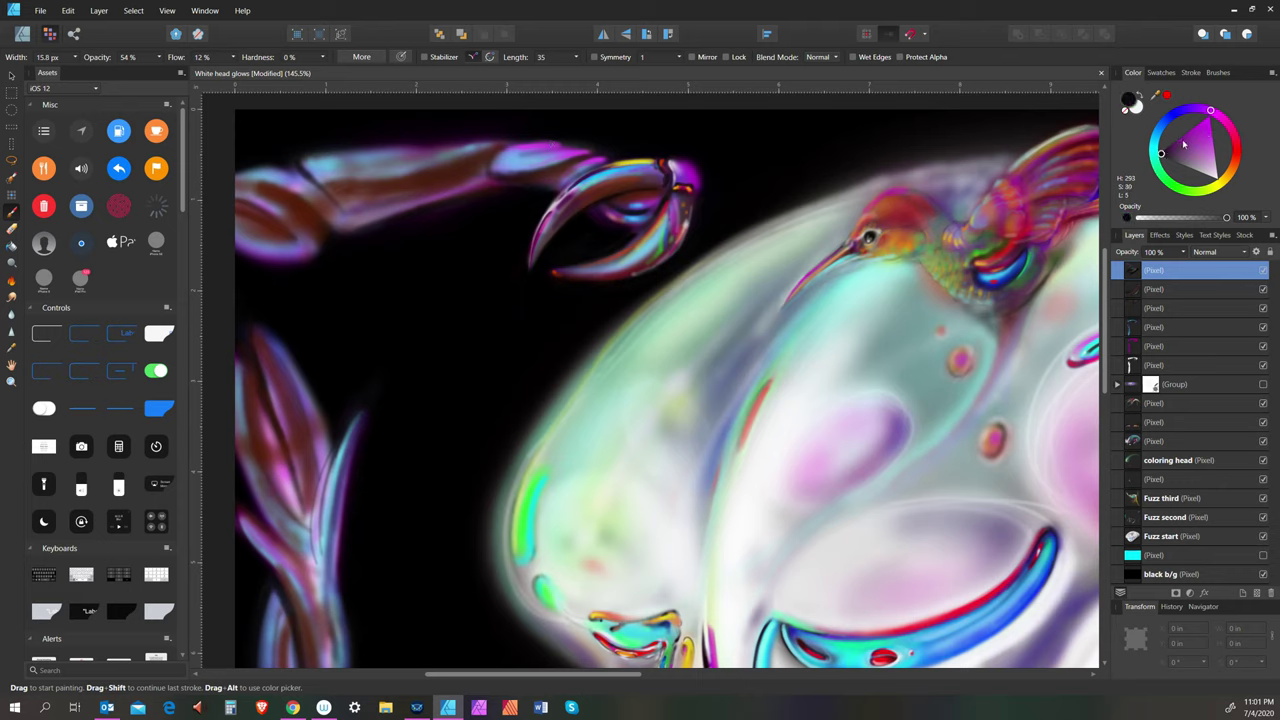
pyautogui.press(']')
pyautogui.press(']')
pyautogui.moveTo(578, 160); pyautogui.dragTo(571, 161)
pyautogui.press(']')
pyautogui.press(']')
pyautogui.press(']')
pyautogui.press('[')
pyautogui.click(44, 12)
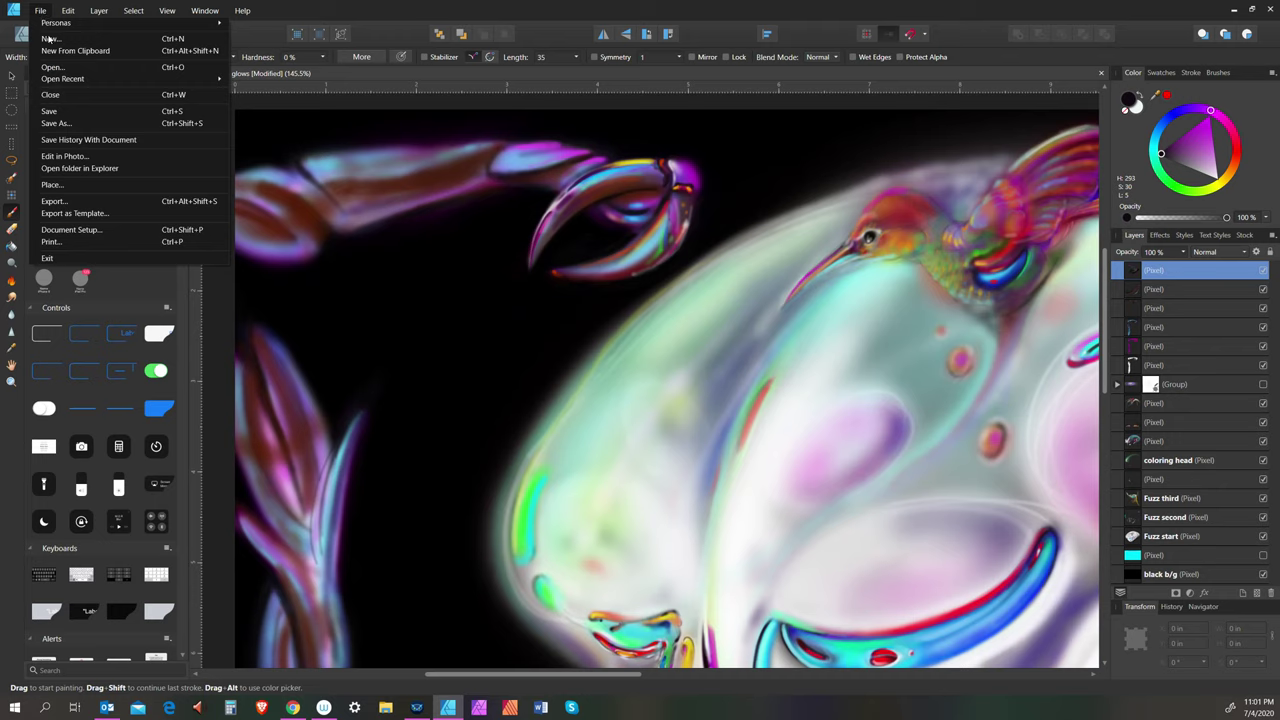
pyautogui.click(50, 112)
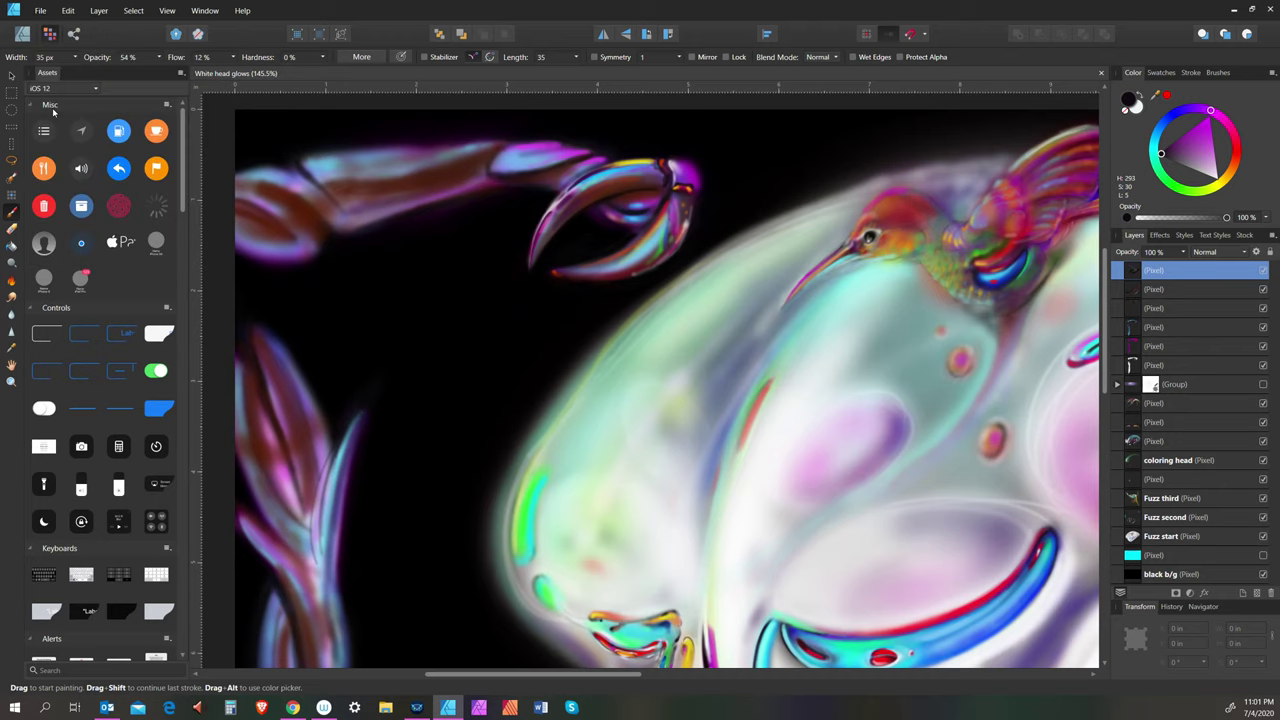
# Highlight the arm segment beside the pincer with light violet (H 293, S 73, L 77), using a brush of about 18 px
pyautogui.click(1211, 155)
pyautogui.press('[')
pyautogui.press('[')
pyautogui.press(']')
pyautogui.press(']')
pyautogui.press(']')
pyautogui.press(']')
pyautogui.press(']')
pyautogui.press(']')
pyautogui.press('[')
pyautogui.press('[')
pyautogui.press('[')
pyautogui.press('[')
pyautogui.press('[')
pyautogui.press('[')
pyautogui.press('[')
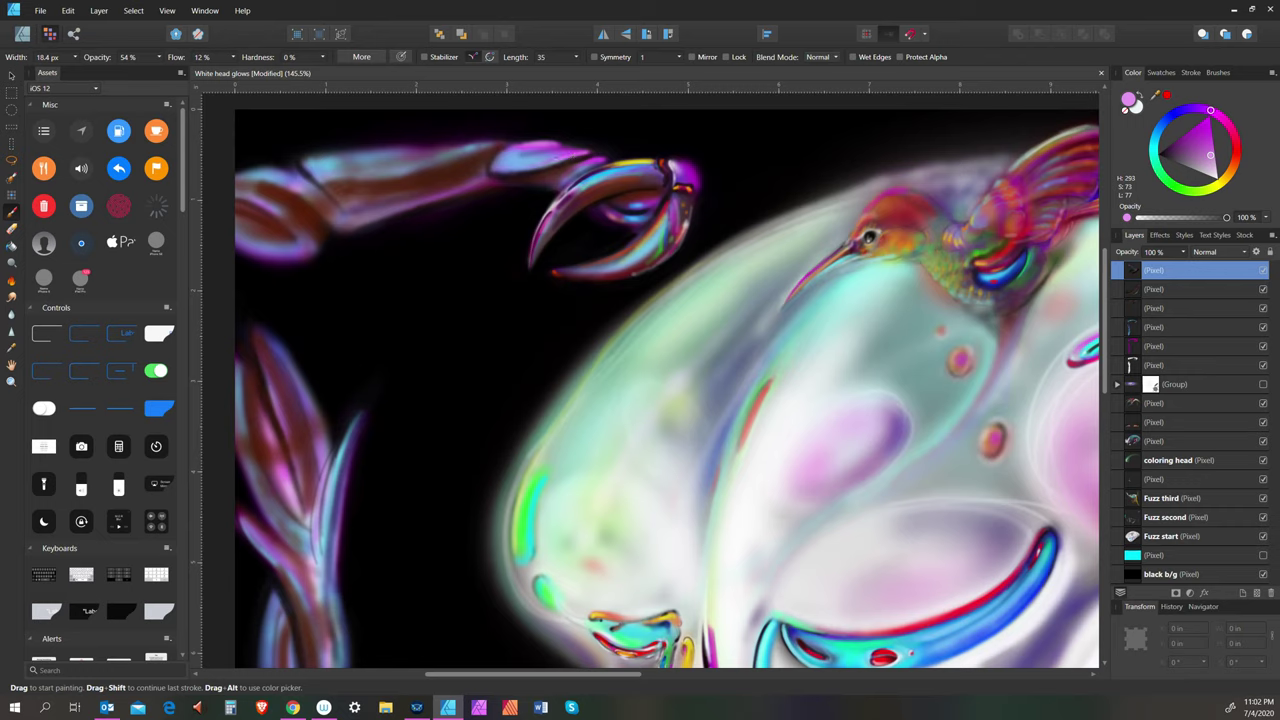
pyautogui.press(']')
pyautogui.press('[')
pyautogui.press(']')
pyautogui.press(']')
pyautogui.press(']')
# Paint dark shading of hue 20 around the arm segment and joint beside the pincer, enlarging the brush to about 25 px
pyautogui.click(1234, 166)
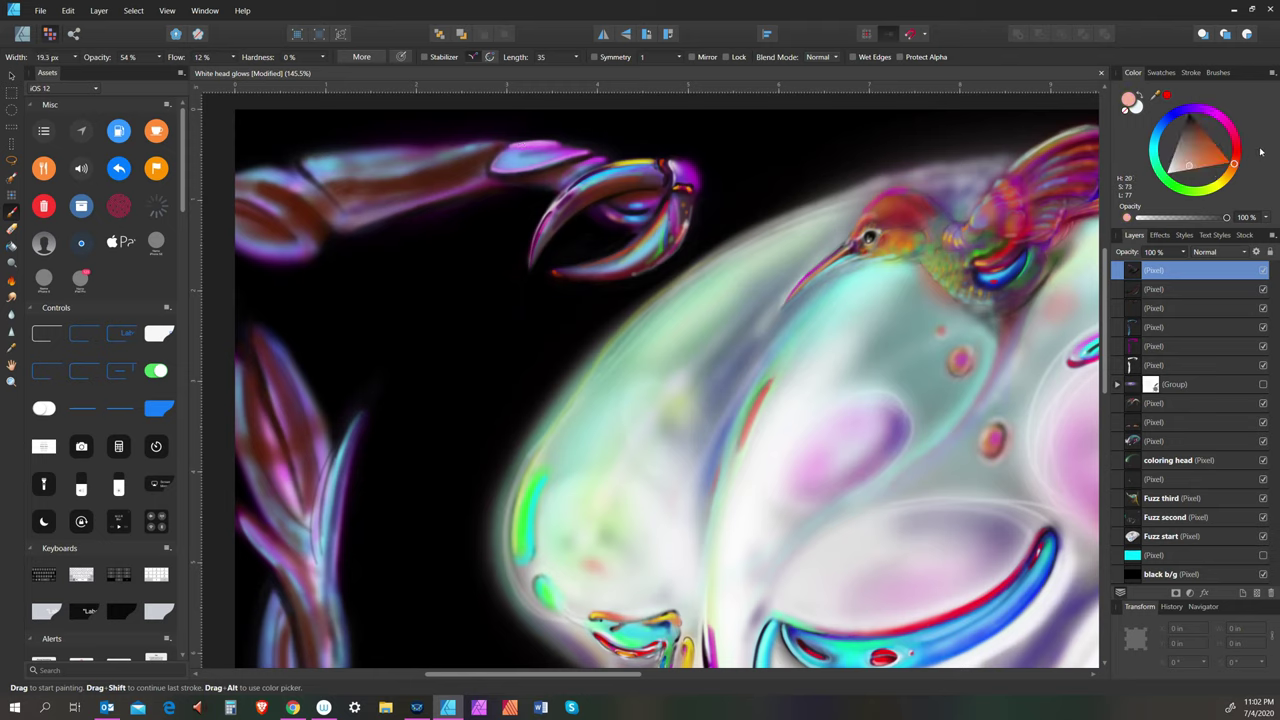
pyautogui.moveTo(1195, 130); pyautogui.dragTo(1193, 126)
pyautogui.press('[')
pyautogui.press('[')
pyautogui.press('[')
pyautogui.press('[')
pyautogui.press('[')
pyautogui.press('[')
pyautogui.press(']')
pyautogui.press(']')
pyautogui.press(']')
pyautogui.press(']')
pyautogui.press(']')
pyautogui.press(']')
pyautogui.press(']')
pyautogui.press(']')
pyautogui.press(']')
pyautogui.press(']')
pyautogui.press(']')
pyautogui.press(']')
pyautogui.press(']')
pyautogui.press(']')
pyautogui.press(']')
pyautogui.press(']')
pyautogui.press(']')
pyautogui.press(']')
pyautogui.press(']')
# Add white (H 20, S 100, L 100) highlights to the arm beside the pincer with a 25.1 px brush, and save the artwork
pyautogui.click(1167, 175)
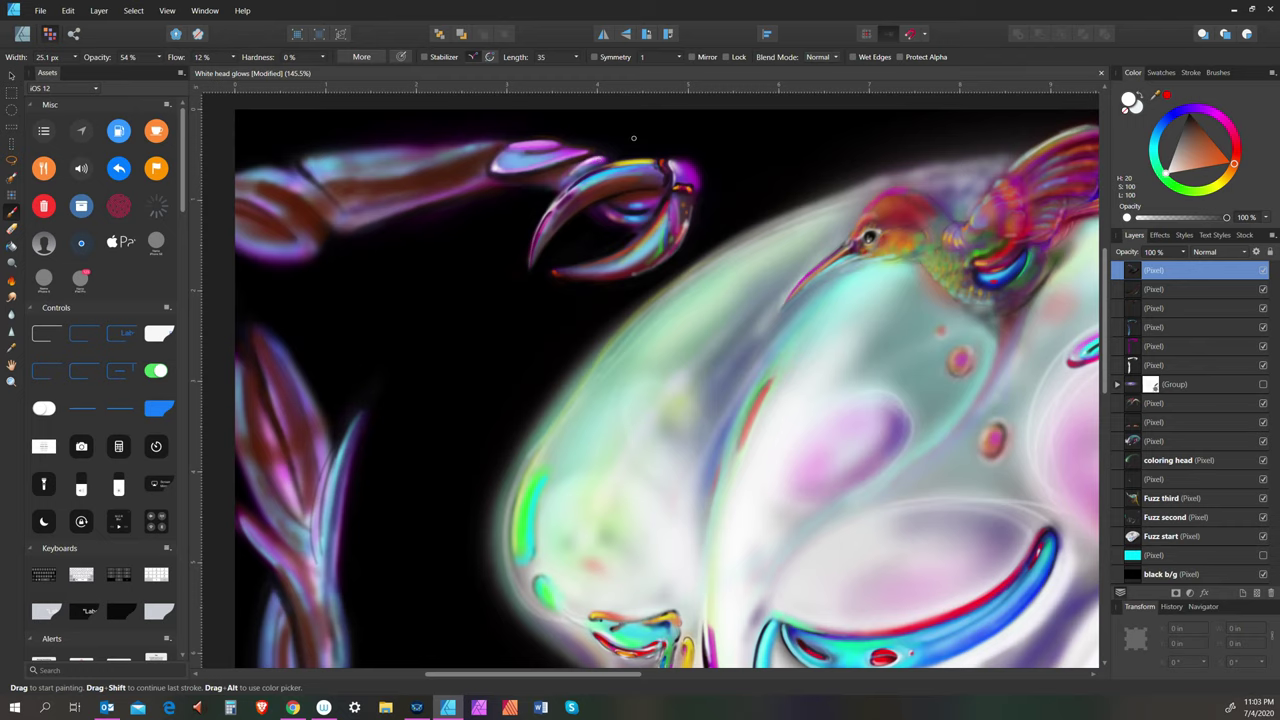
pyautogui.click(44, 12)
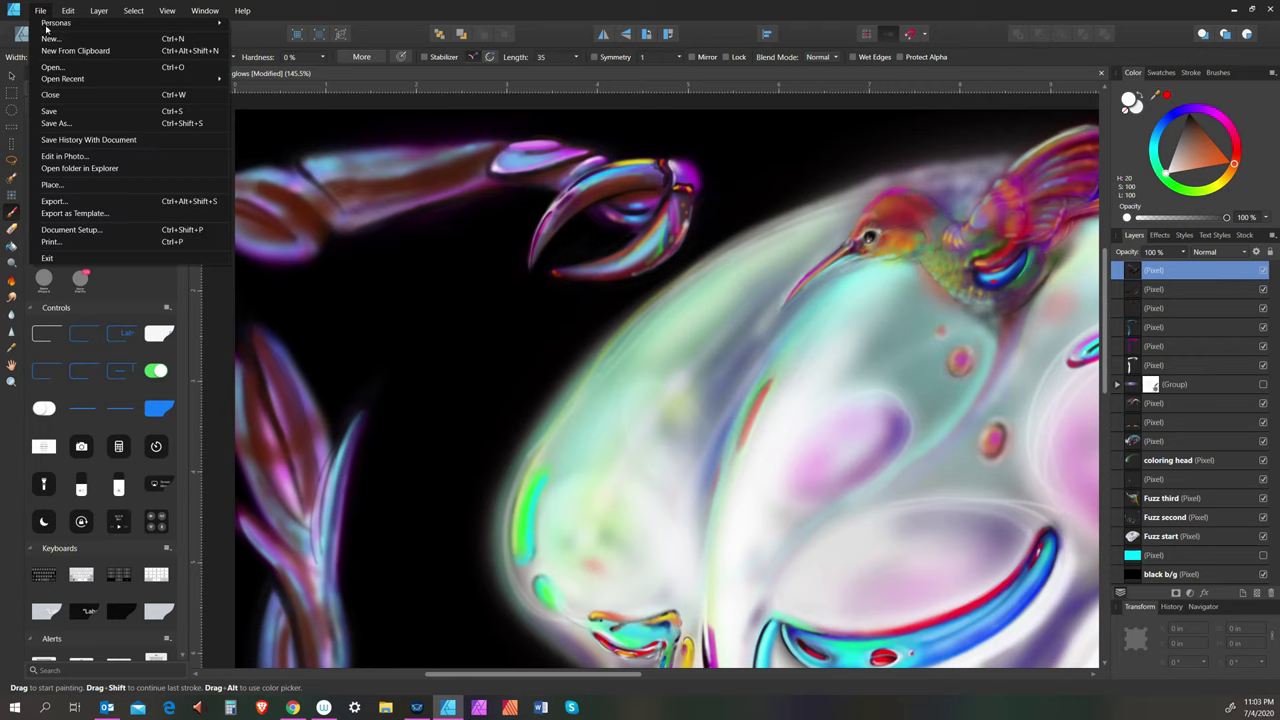
pyautogui.click(57, 111)
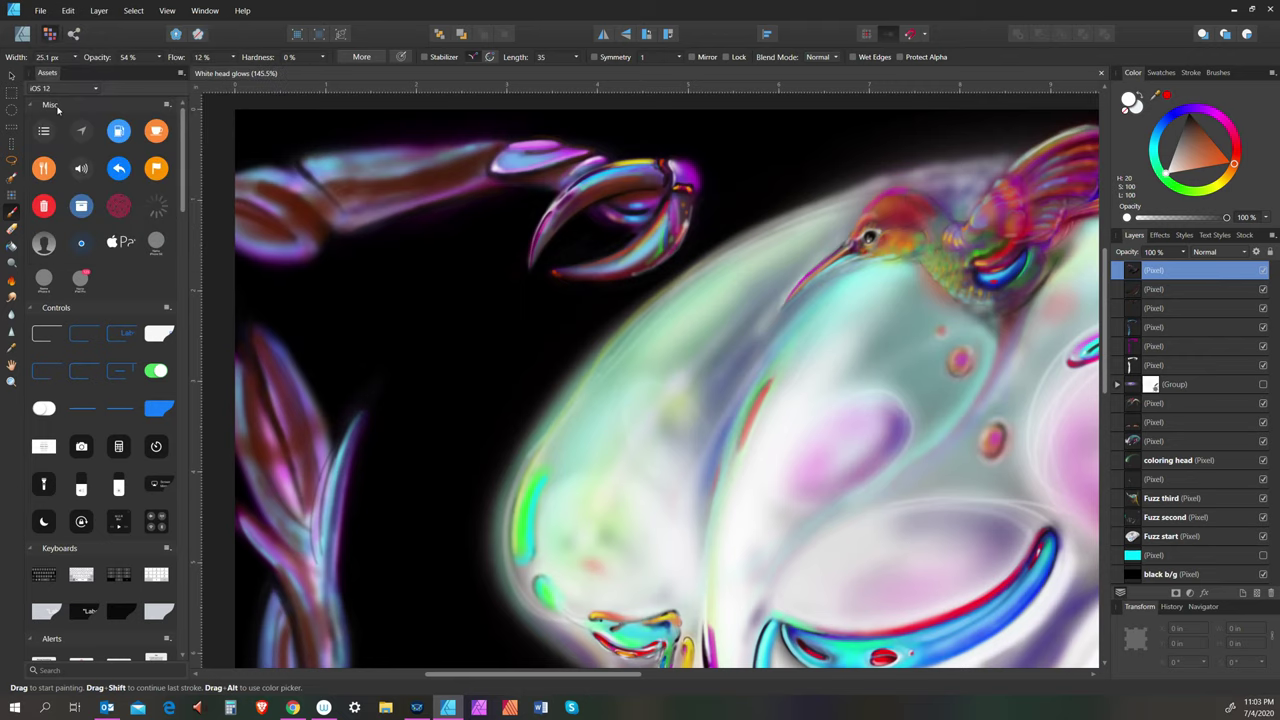
# Compare the artwork at 100% zoom with the whole picture fitted to the window
pyautogui.click(41, 11)
pyautogui.moveTo(44, 22)
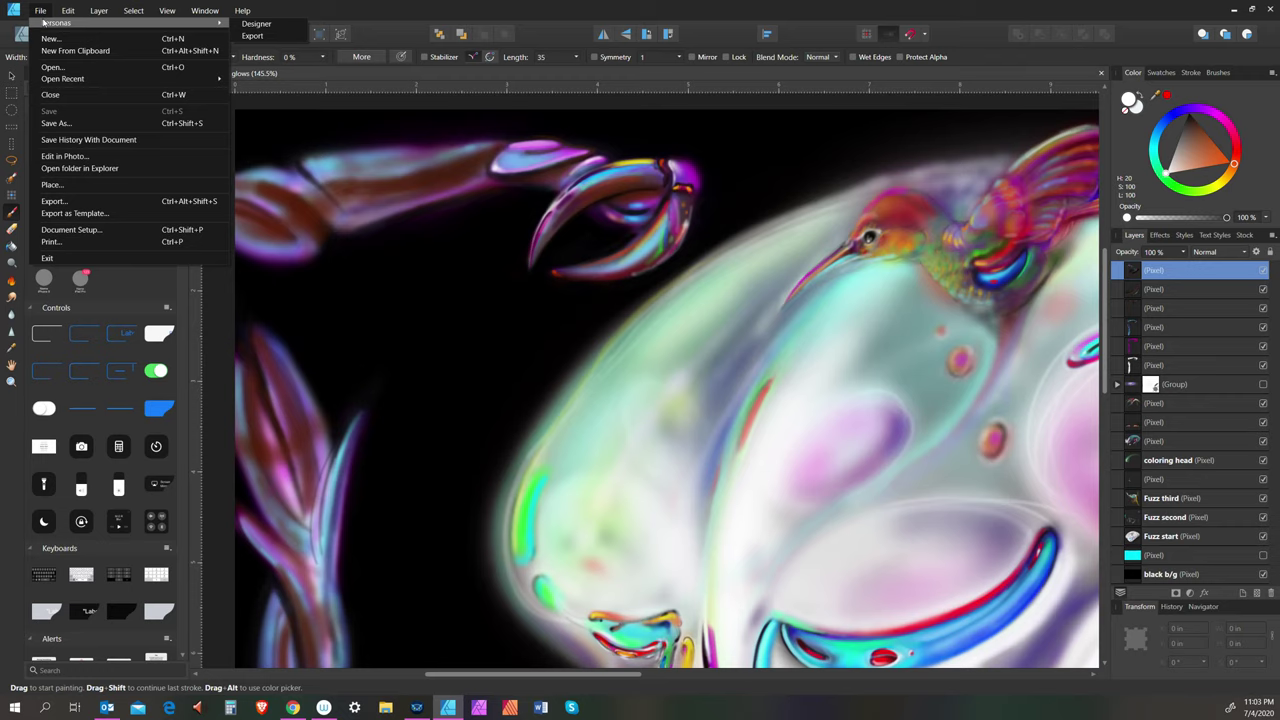
pyautogui.click(41, 11)
pyautogui.click(167, 11)
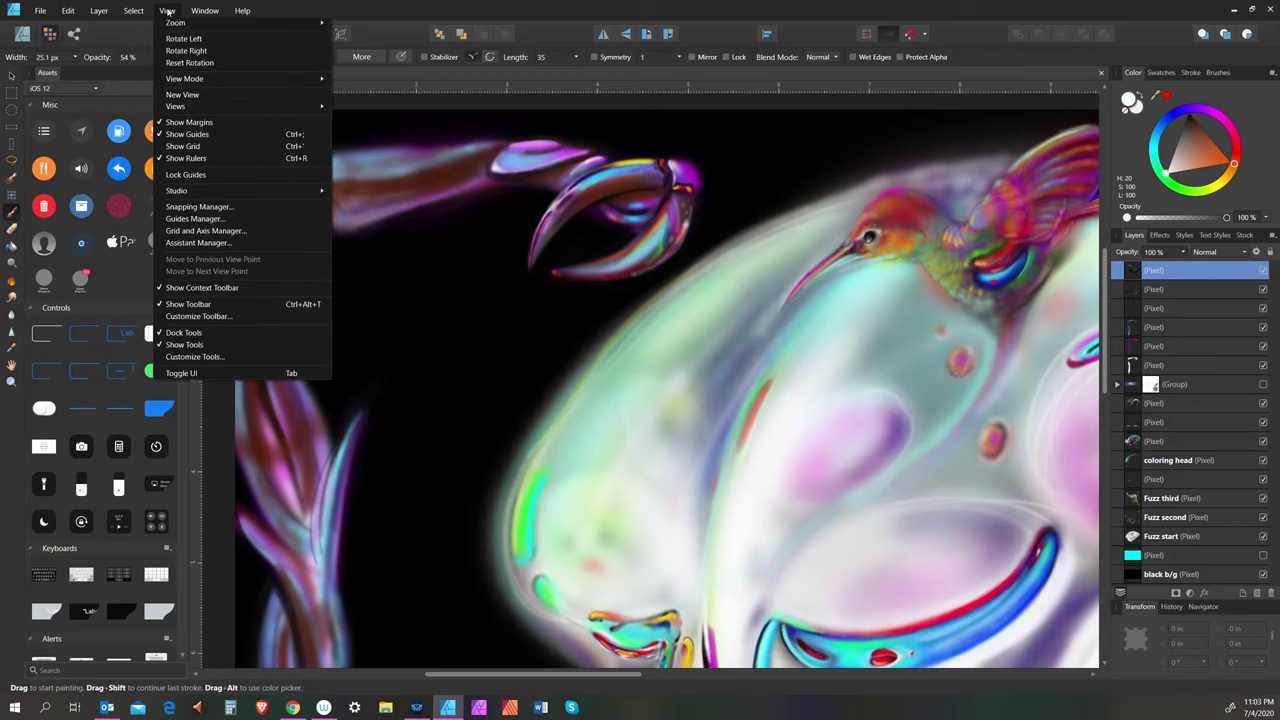
pyautogui.moveTo(175, 30)
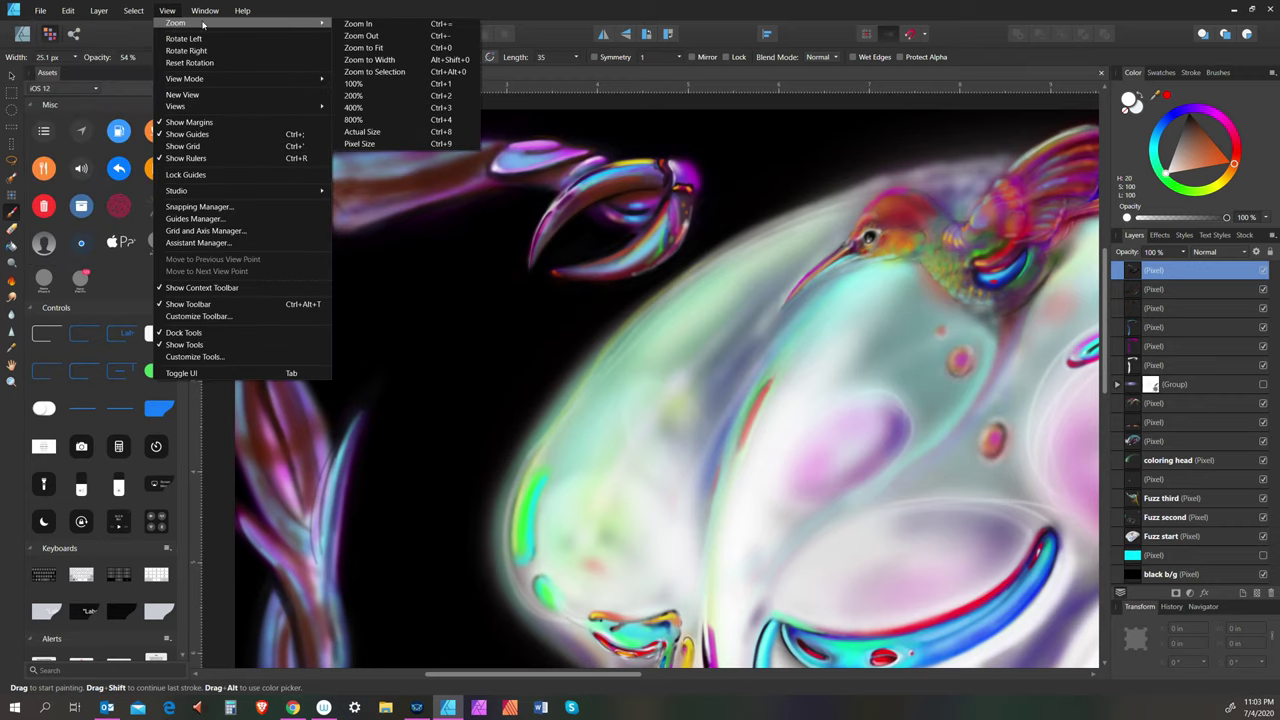
pyautogui.click(369, 84)
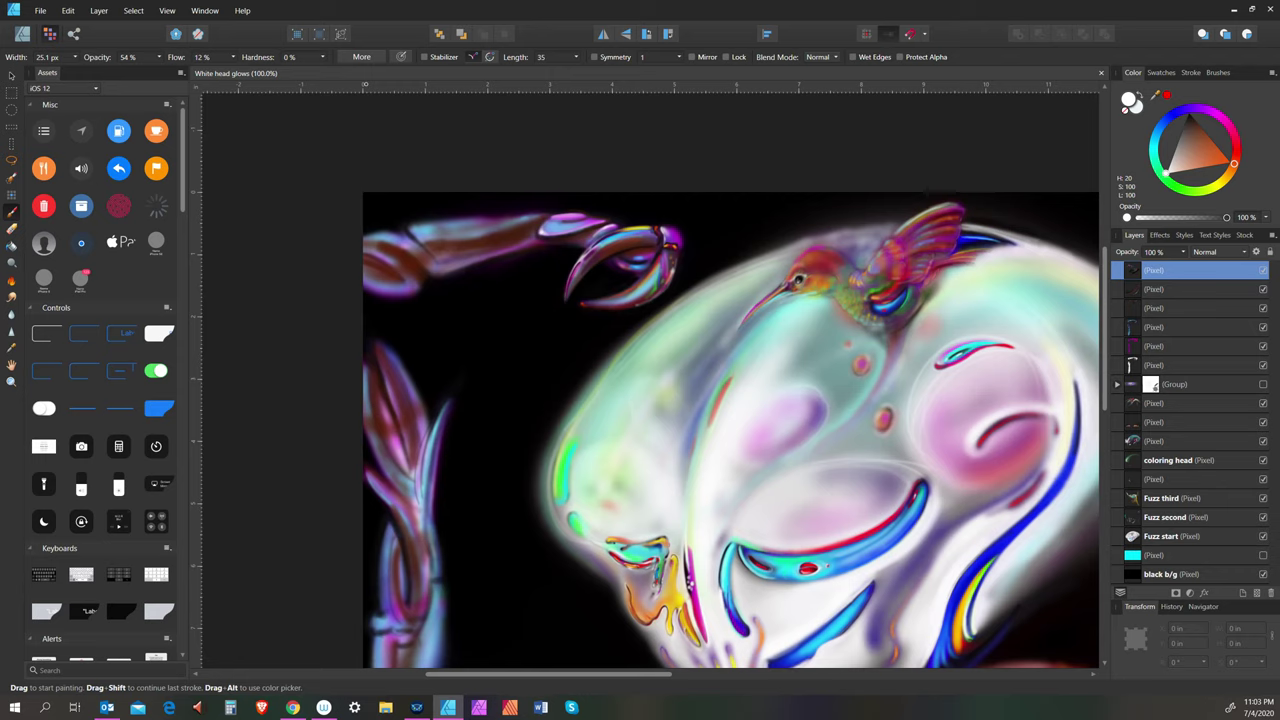
pyautogui.click(167, 11)
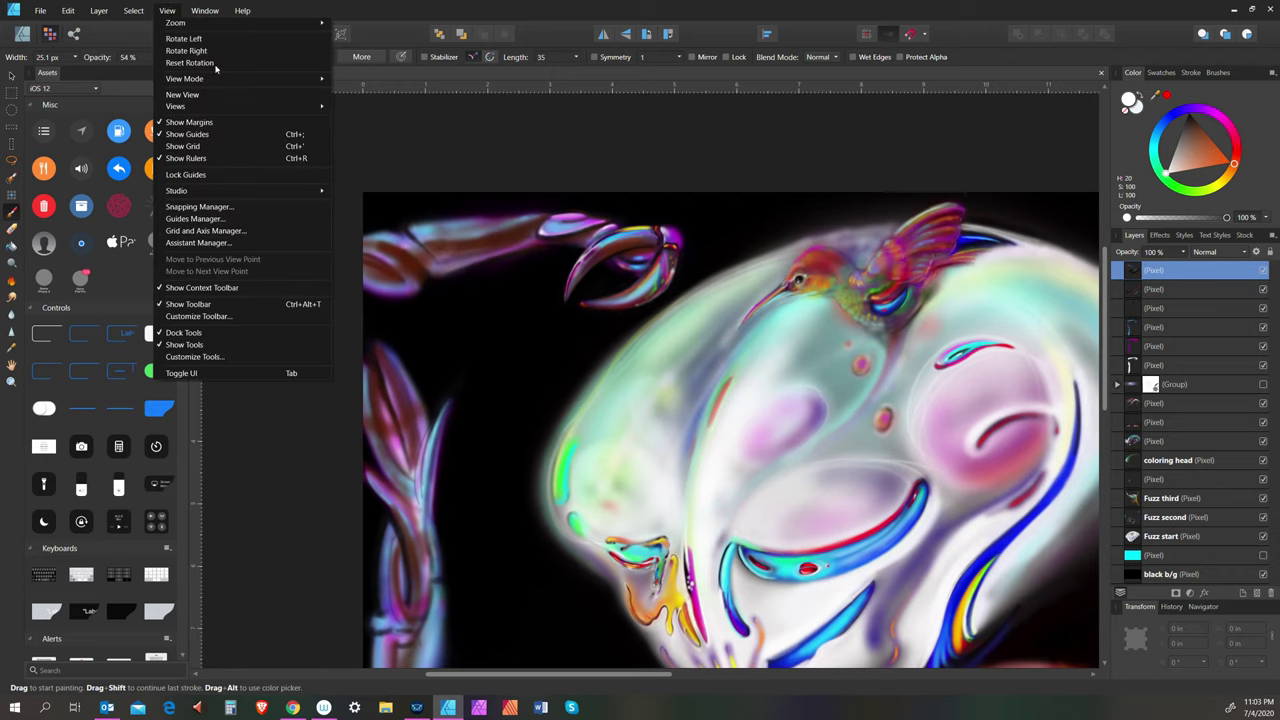
pyautogui.moveTo(308, 21)
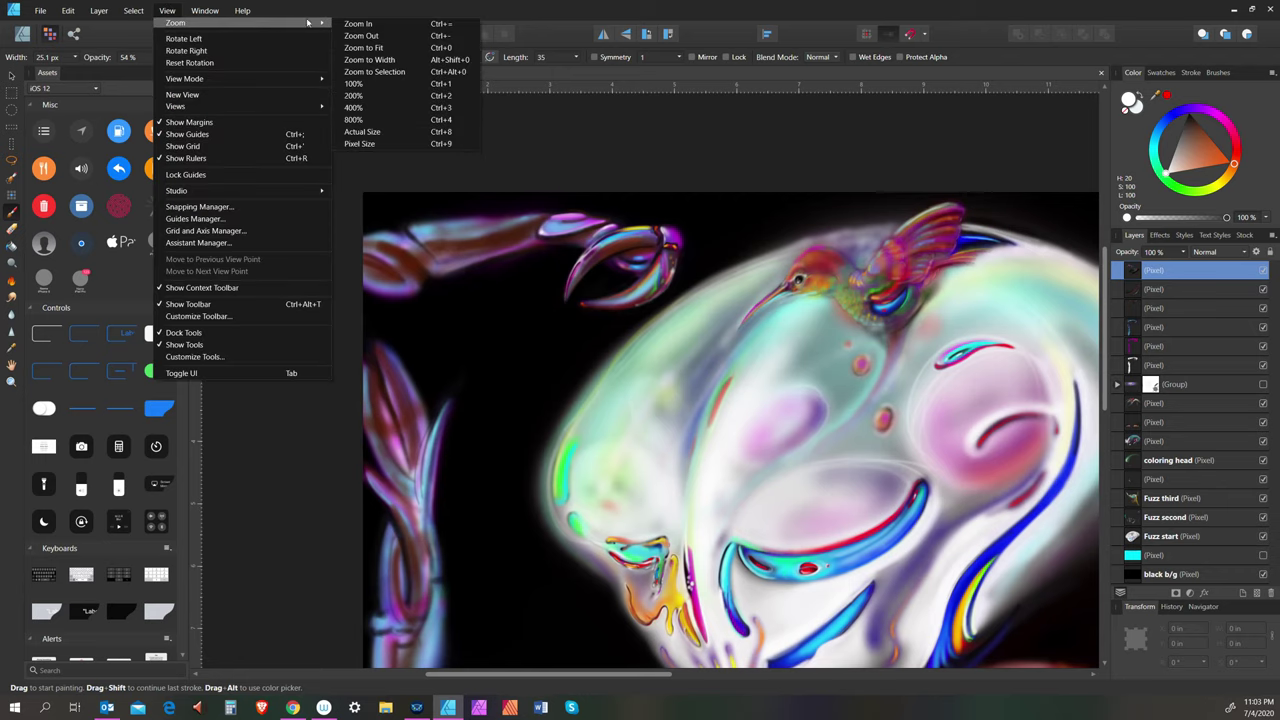
pyautogui.click(379, 47)
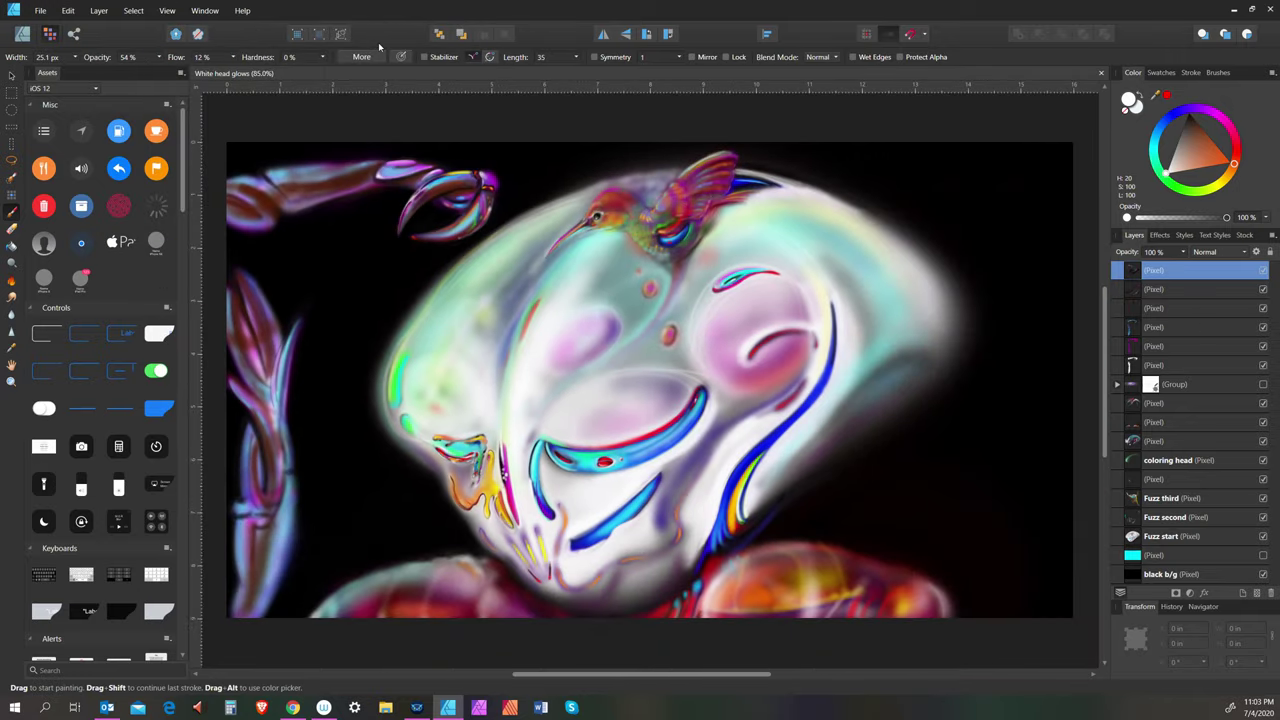
pyautogui.click(167, 11)
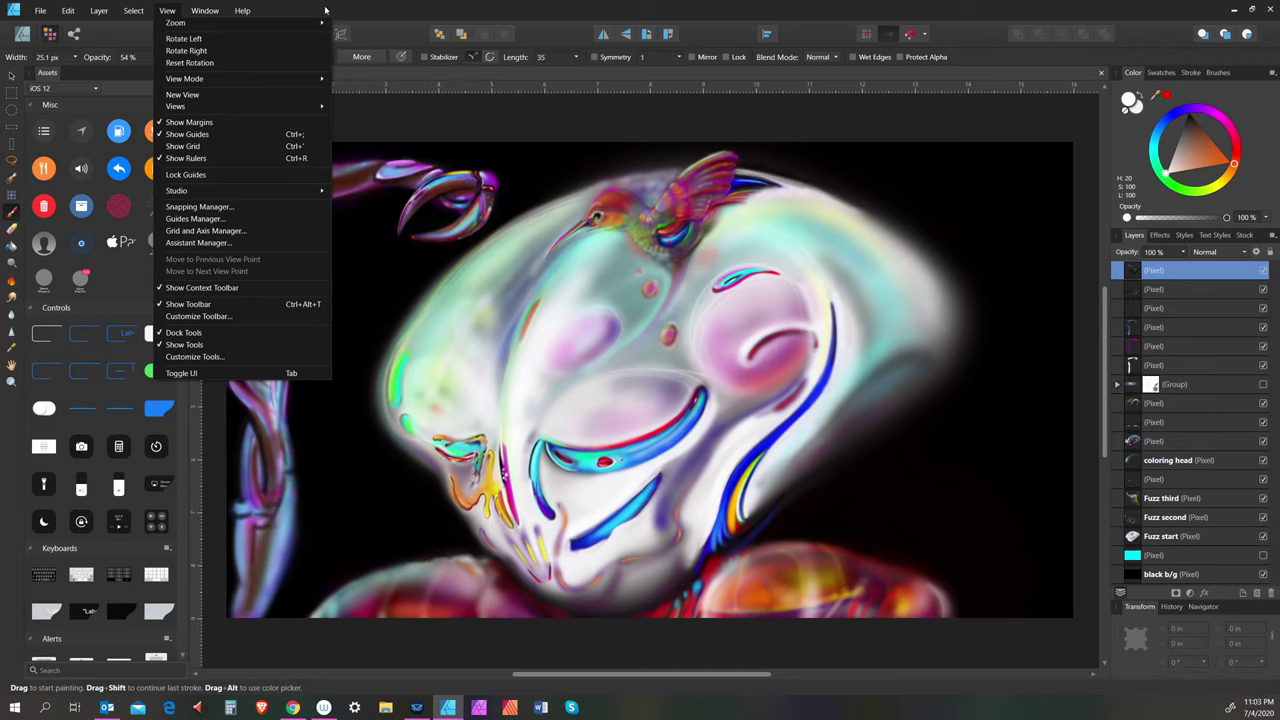
pyautogui.moveTo(326, 24)
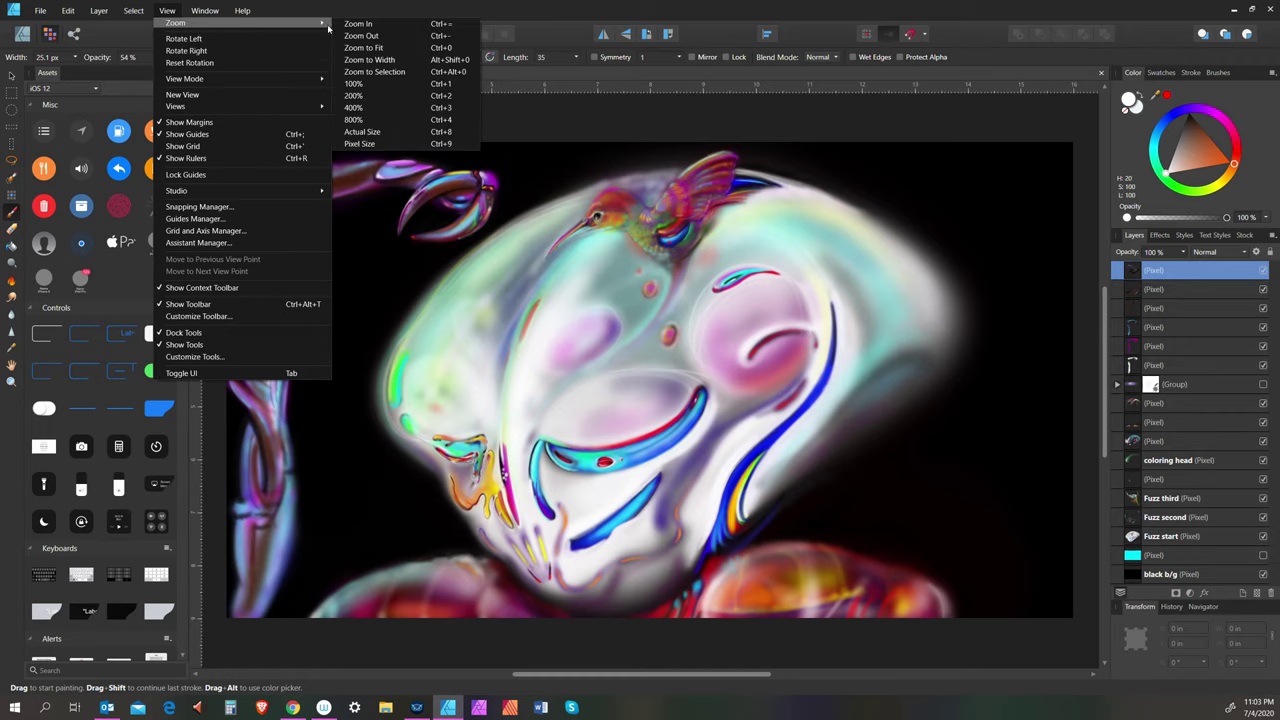
pyautogui.click(374, 88)
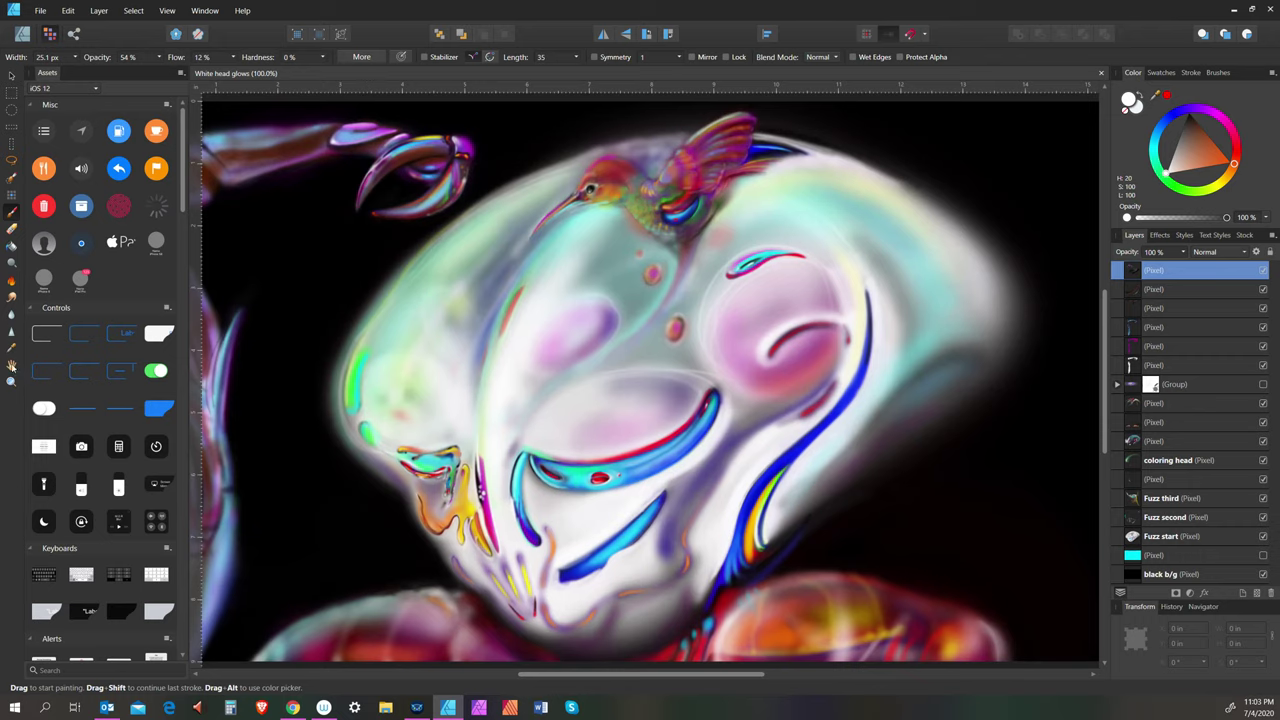
# Examine the painted arms, pincer, hummingbird and head across the artwork at 100% zoom
pyautogui.click(12, 366)
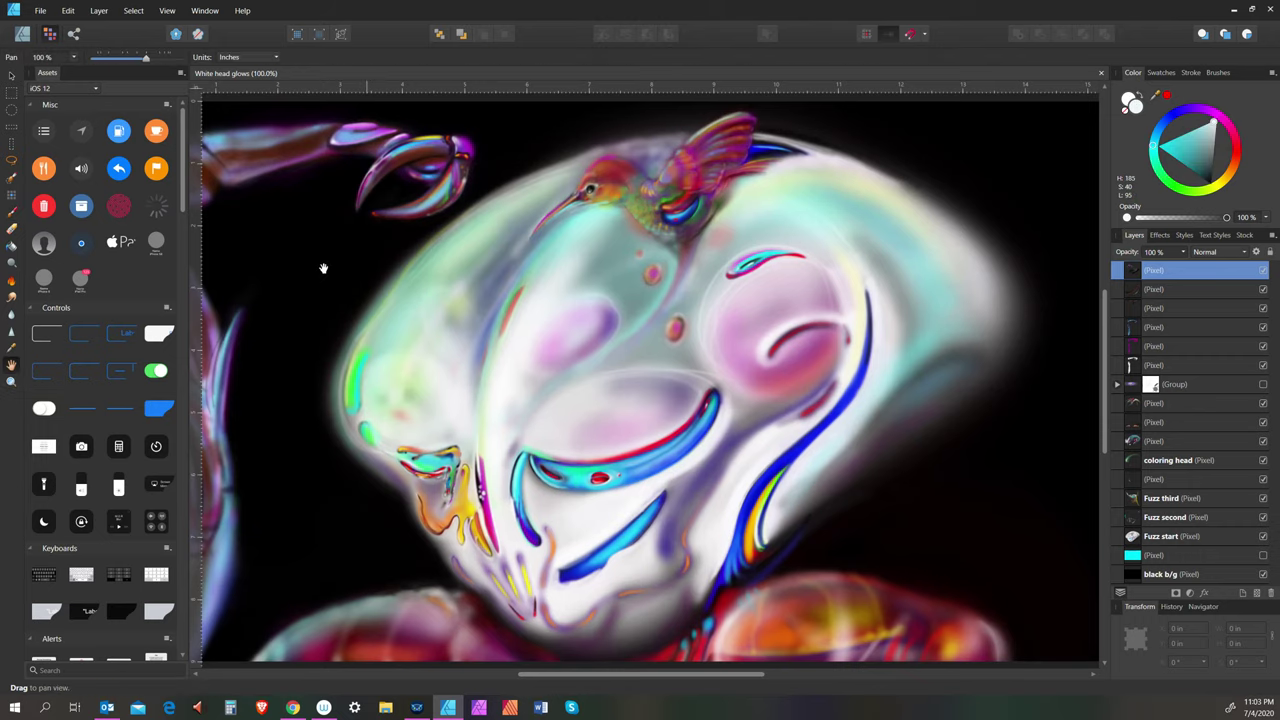
pyautogui.hscroll(-5, 323, 288)
pyautogui.scroll(2, 323, 288)
pyautogui.hscroll(6, 323, 288)
pyautogui.scroll(-2, 323, 288)
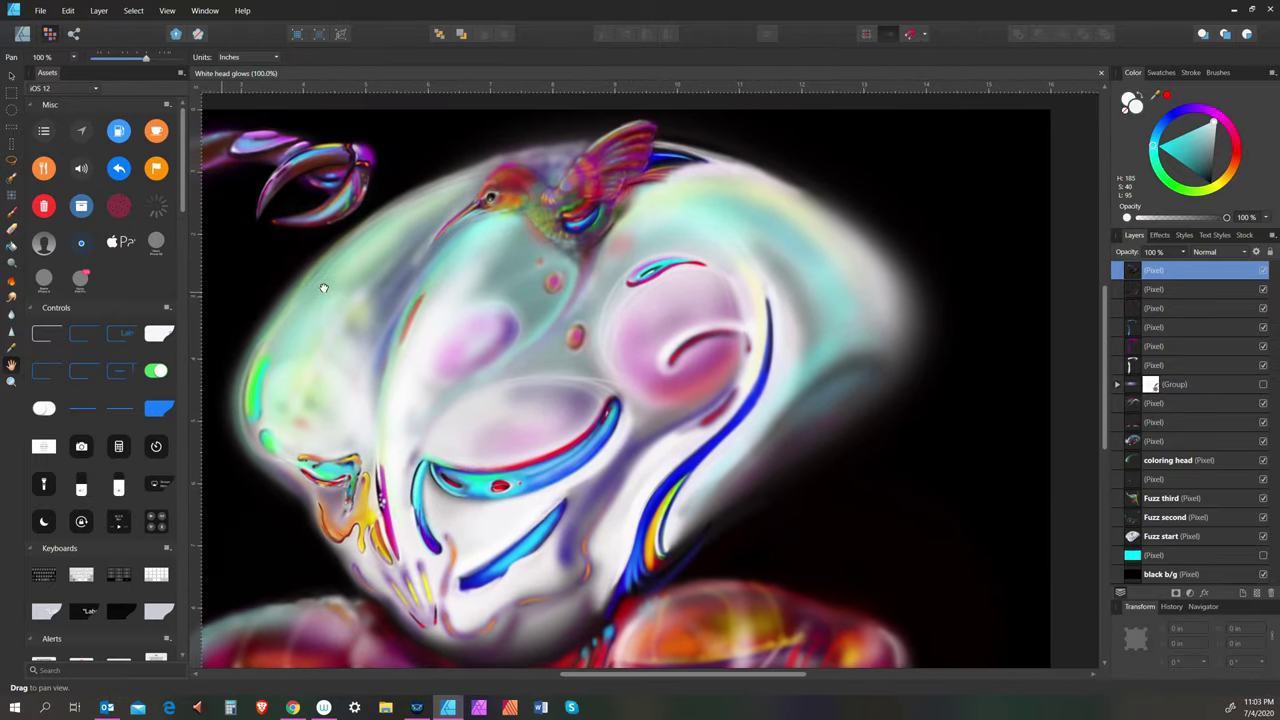
pyautogui.hscroll(-4, 323, 288)
pyautogui.scroll(-3, 323, 288)
pyautogui.scroll(3, 323, 288)
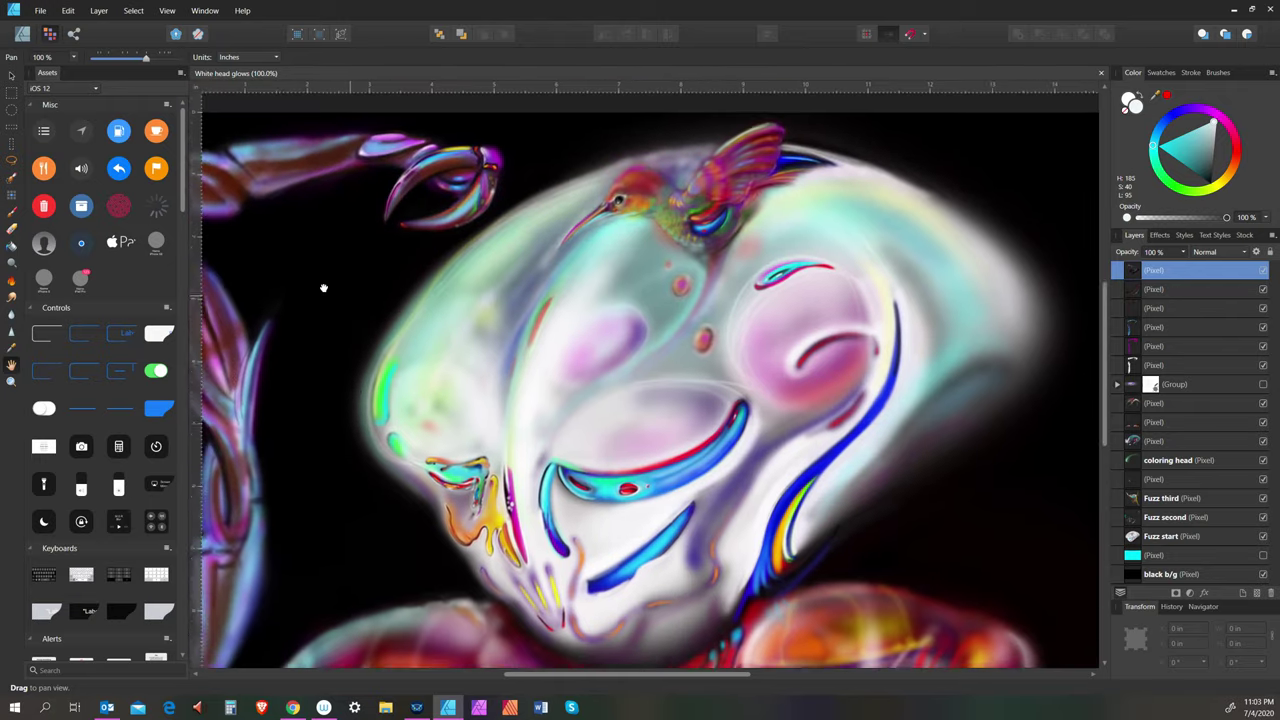
pyautogui.hscroll(-2, 323, 288)
pyautogui.hscroll(1, 323, 288)
pyautogui.scroll(1, 323, 288)
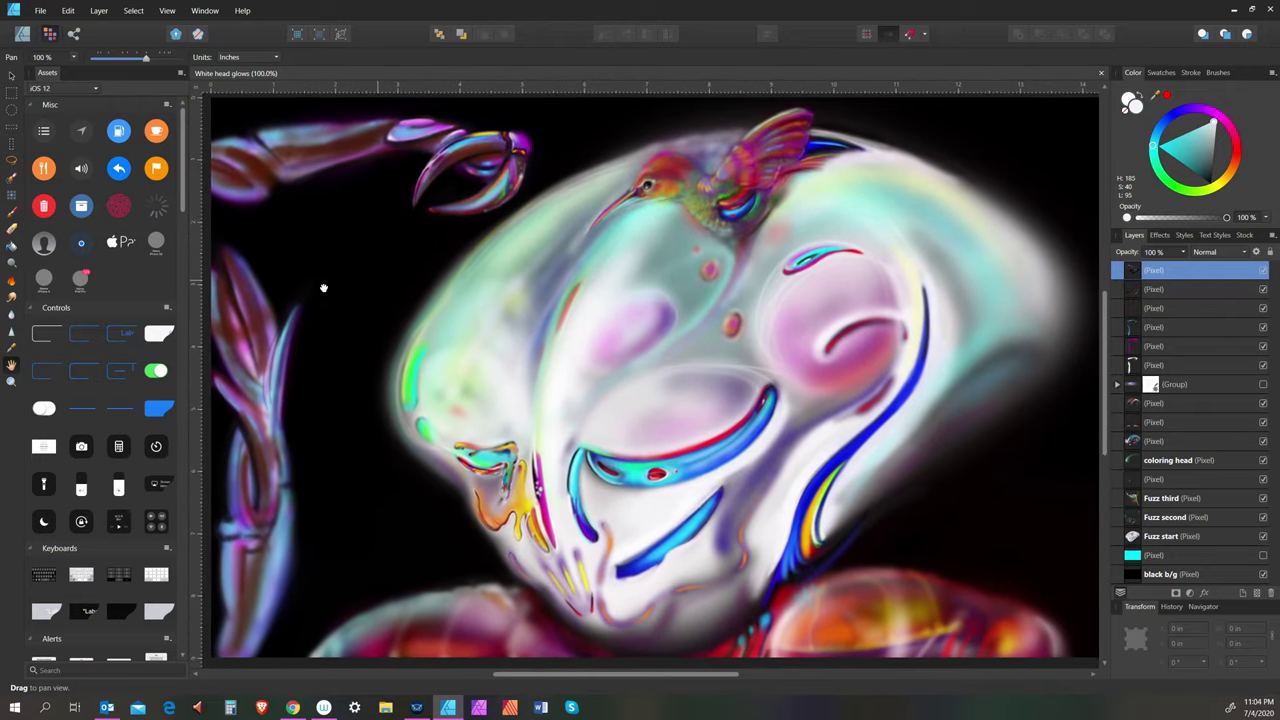
pyautogui.hscroll(3, 323, 288)
pyautogui.scroll(1, 323, 288)
pyautogui.hscroll(2, 323, 288)
pyautogui.scroll(-1, 323, 288)
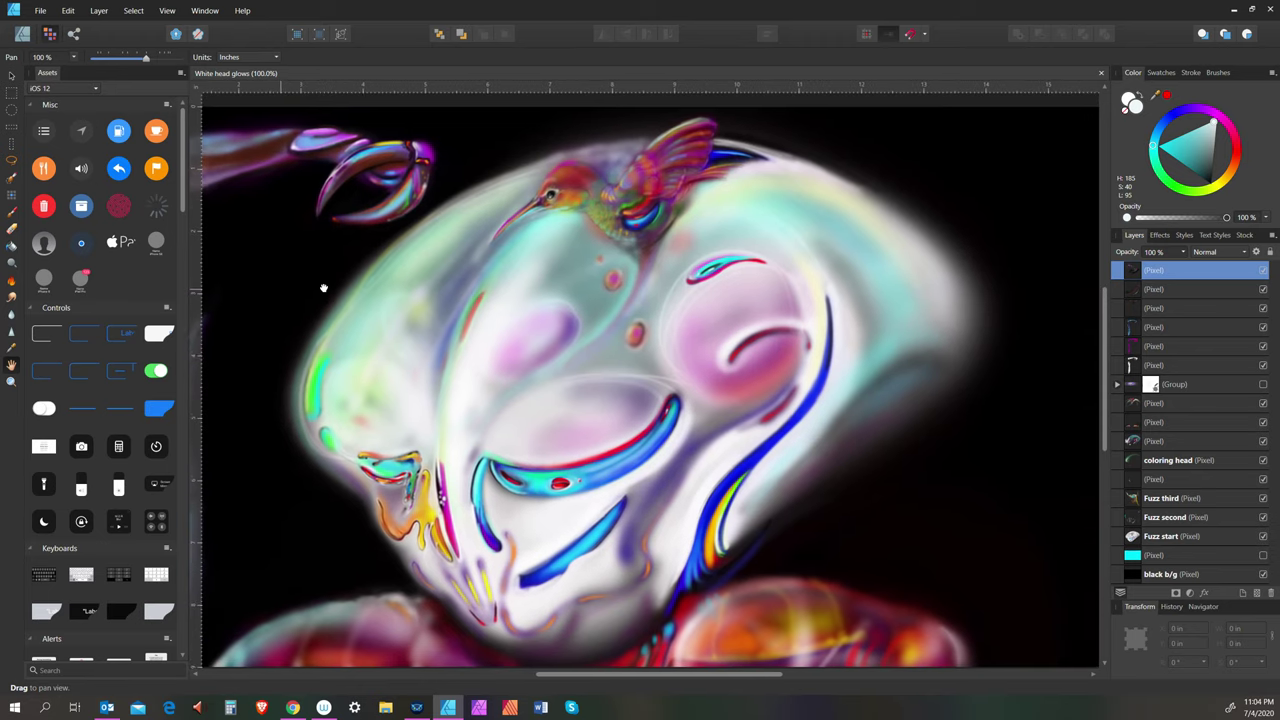
pyautogui.hscroll(-3, 323, 288)
pyautogui.scroll(1, 323, 288)
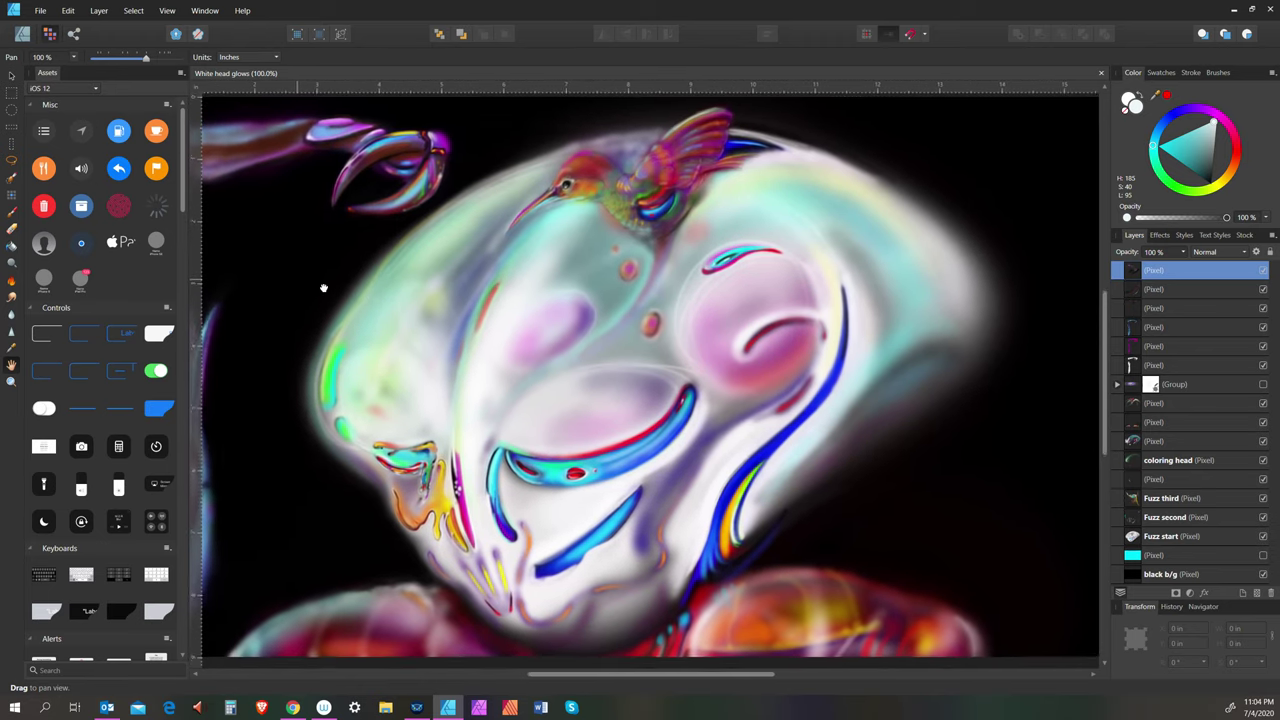
pyautogui.hscroll(1, 323, 288)
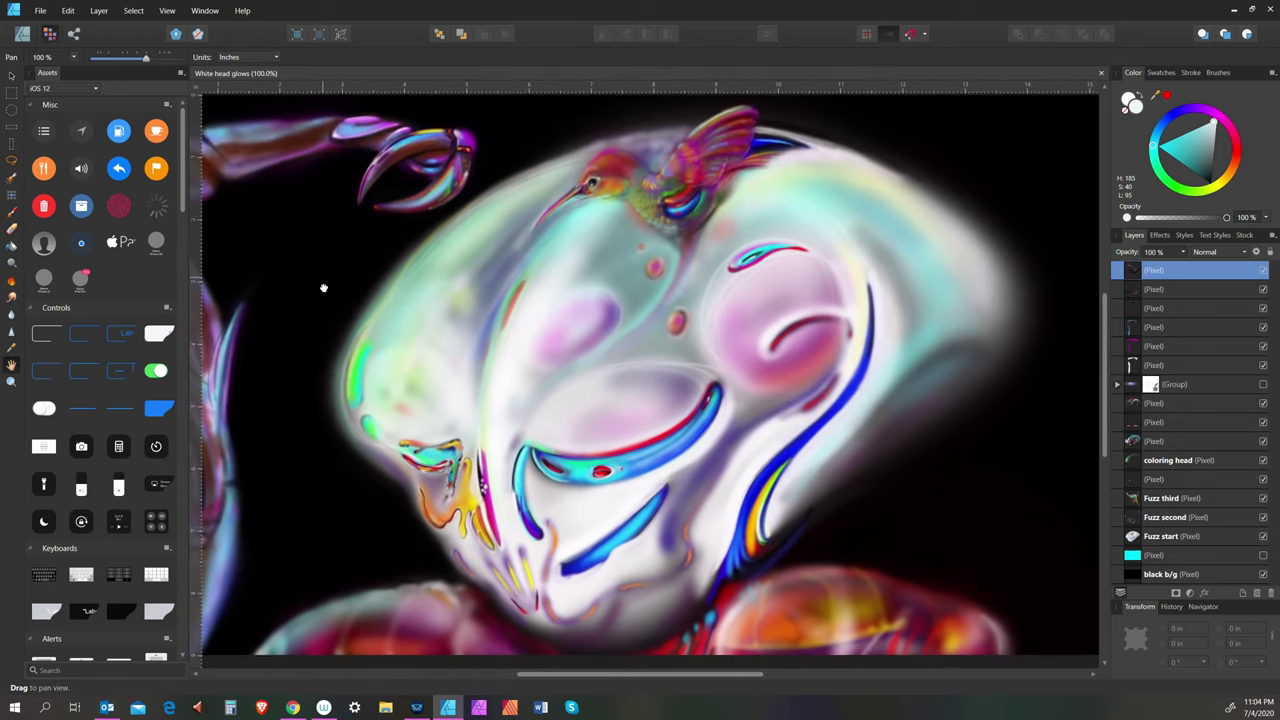
pyautogui.scroll(-1, 323, 288)
pyautogui.hscroll(-1, 319, 268)
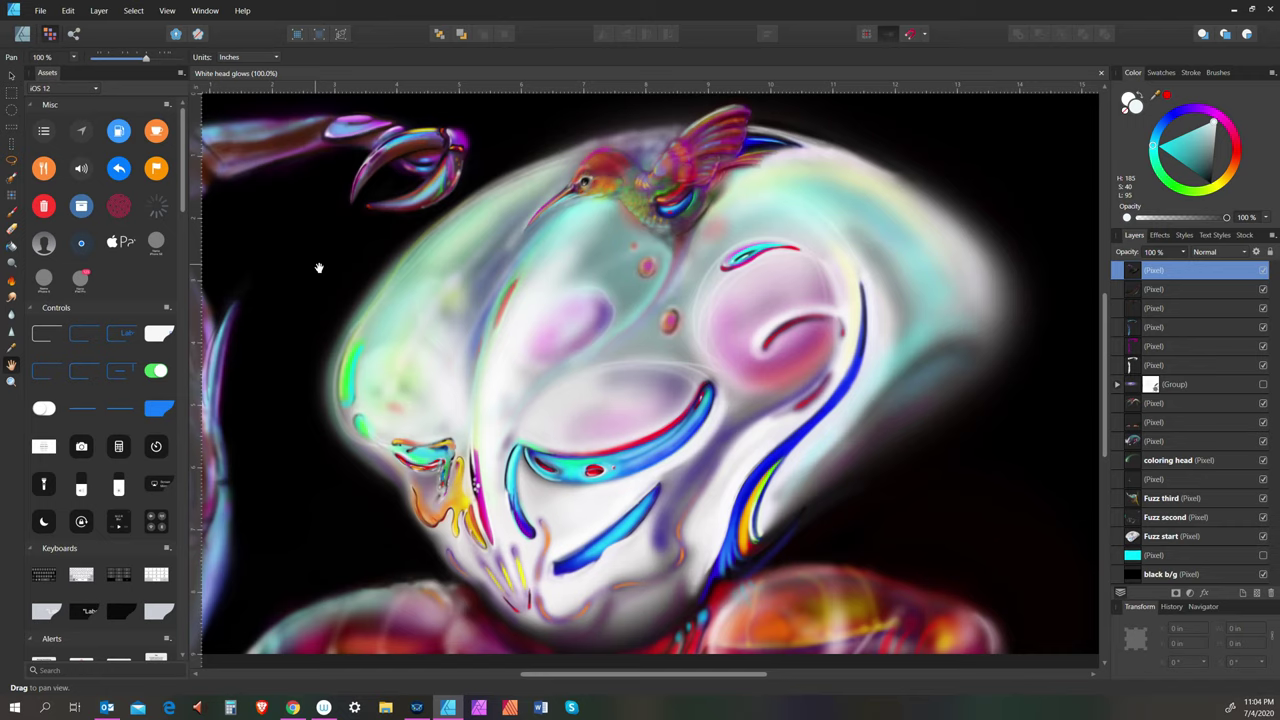
# Review the whole artwork fitted to the window and to its width
pyautogui.click(167, 10)
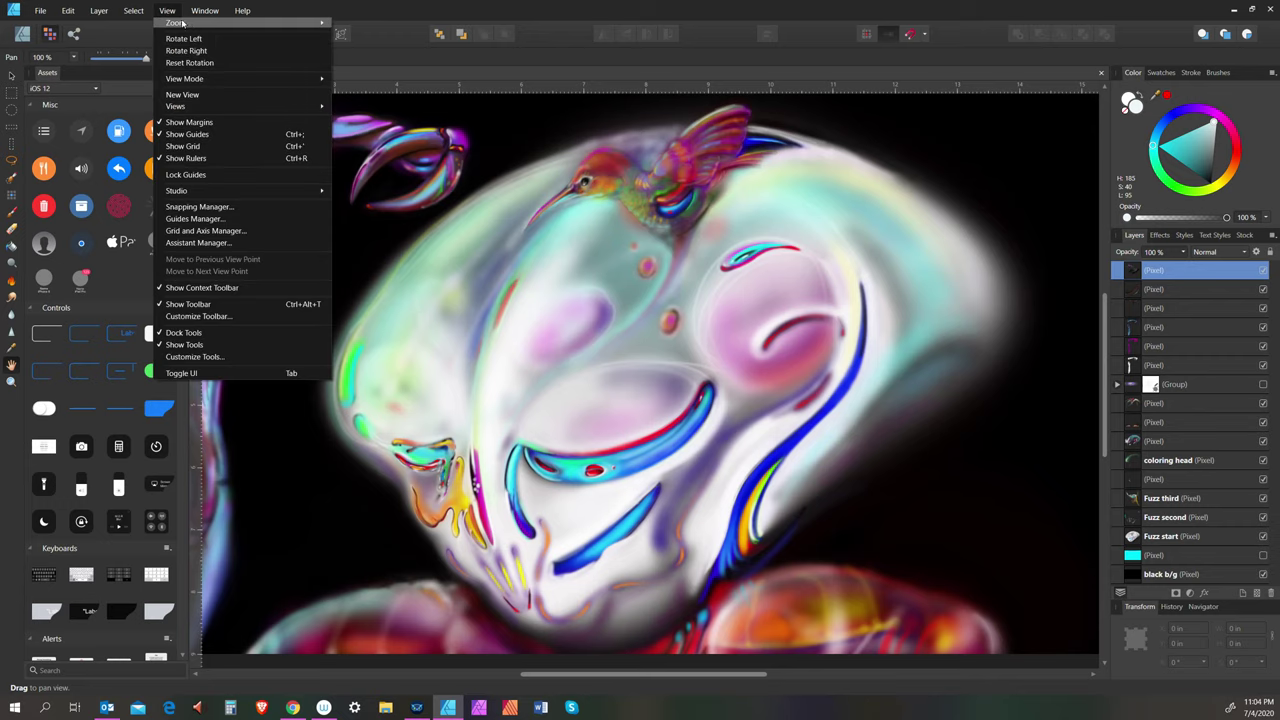
pyautogui.moveTo(226, 22)
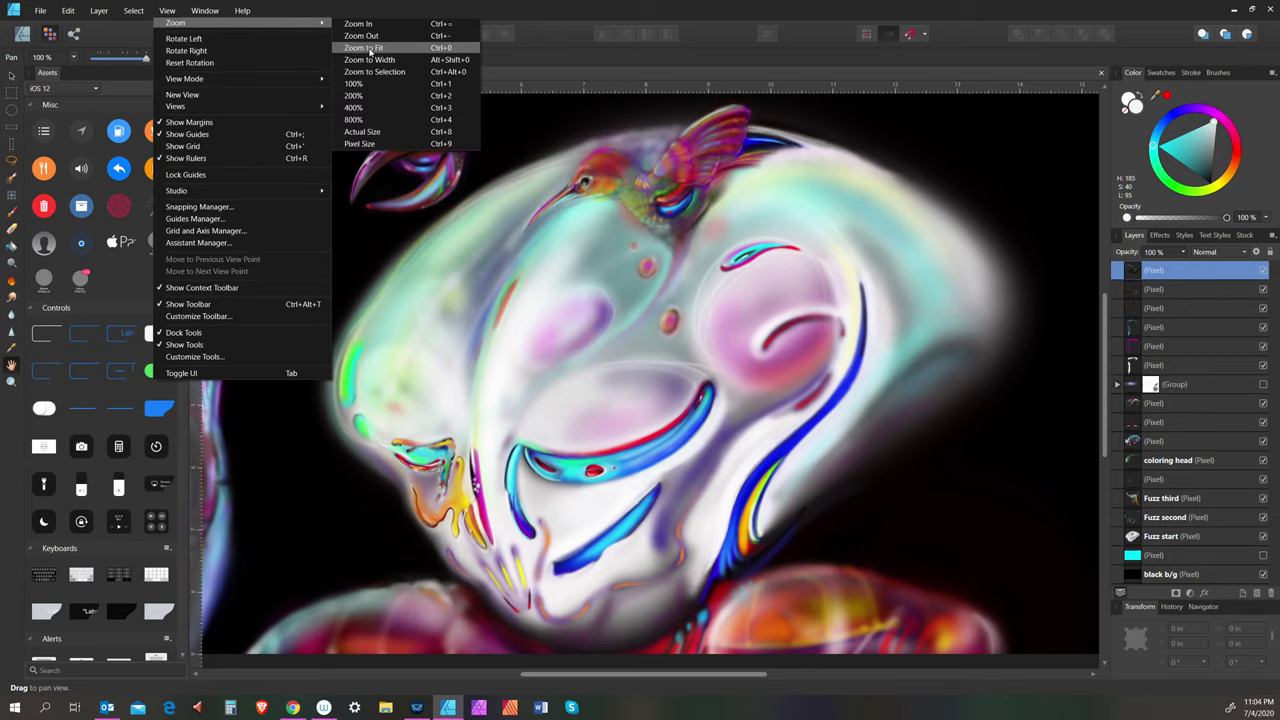
pyautogui.click(370, 49)
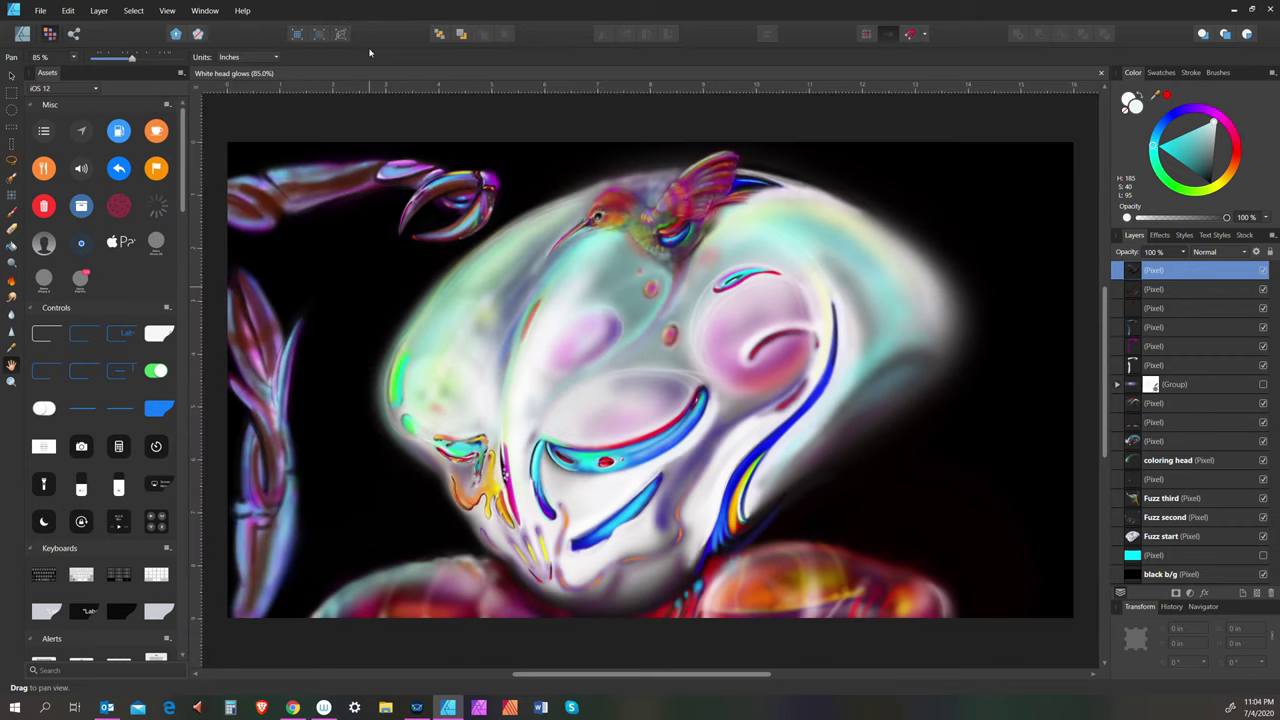
pyautogui.click(167, 10)
pyautogui.moveTo(222, 22)
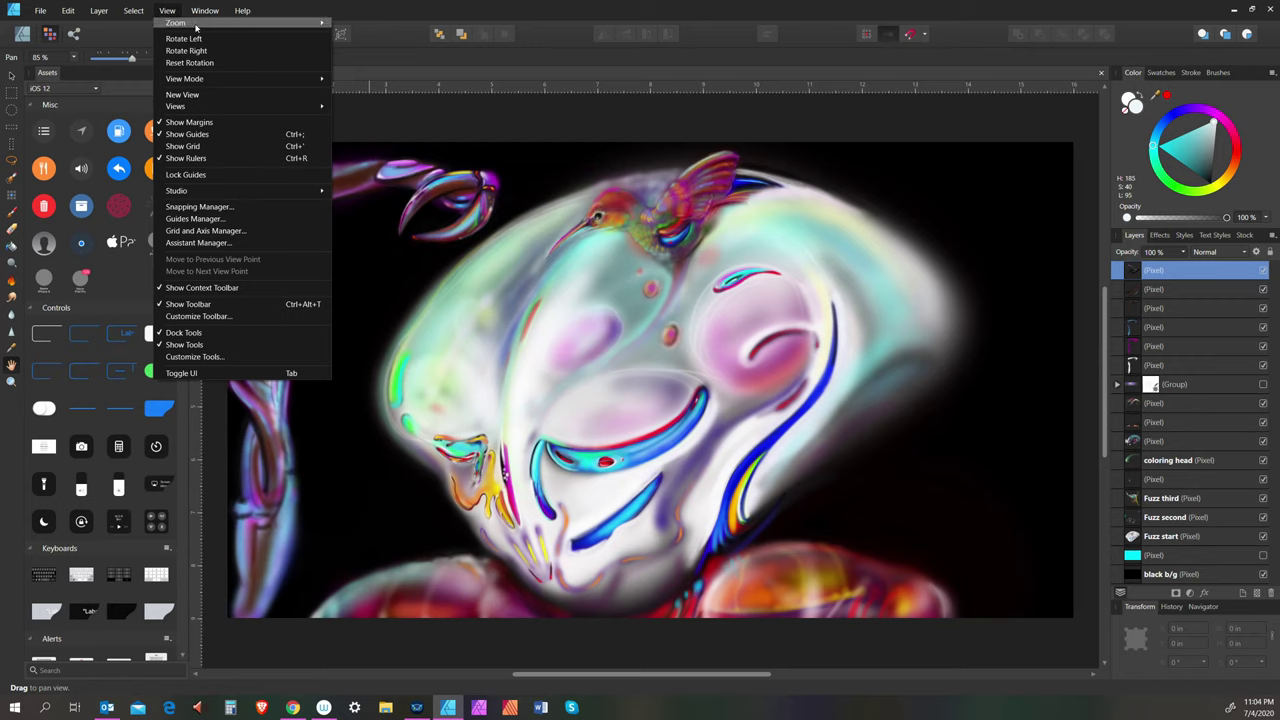
pyautogui.moveTo(300, 23)
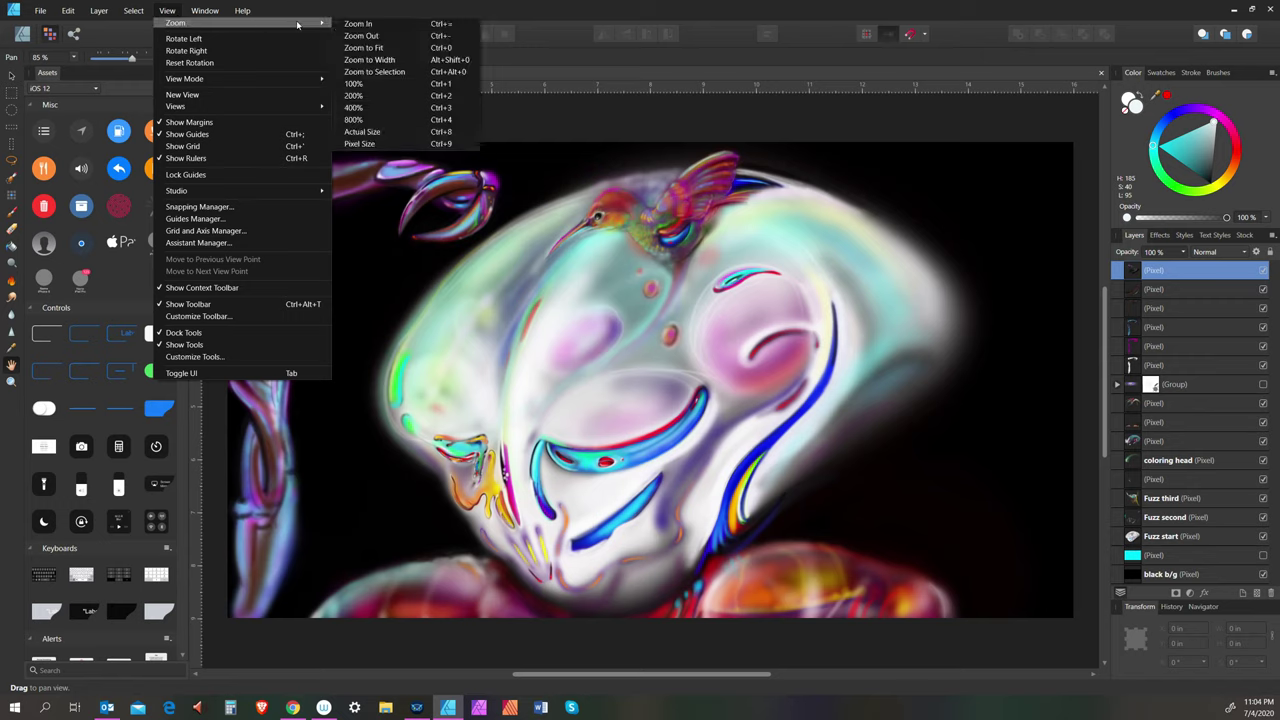
pyautogui.click(386, 61)
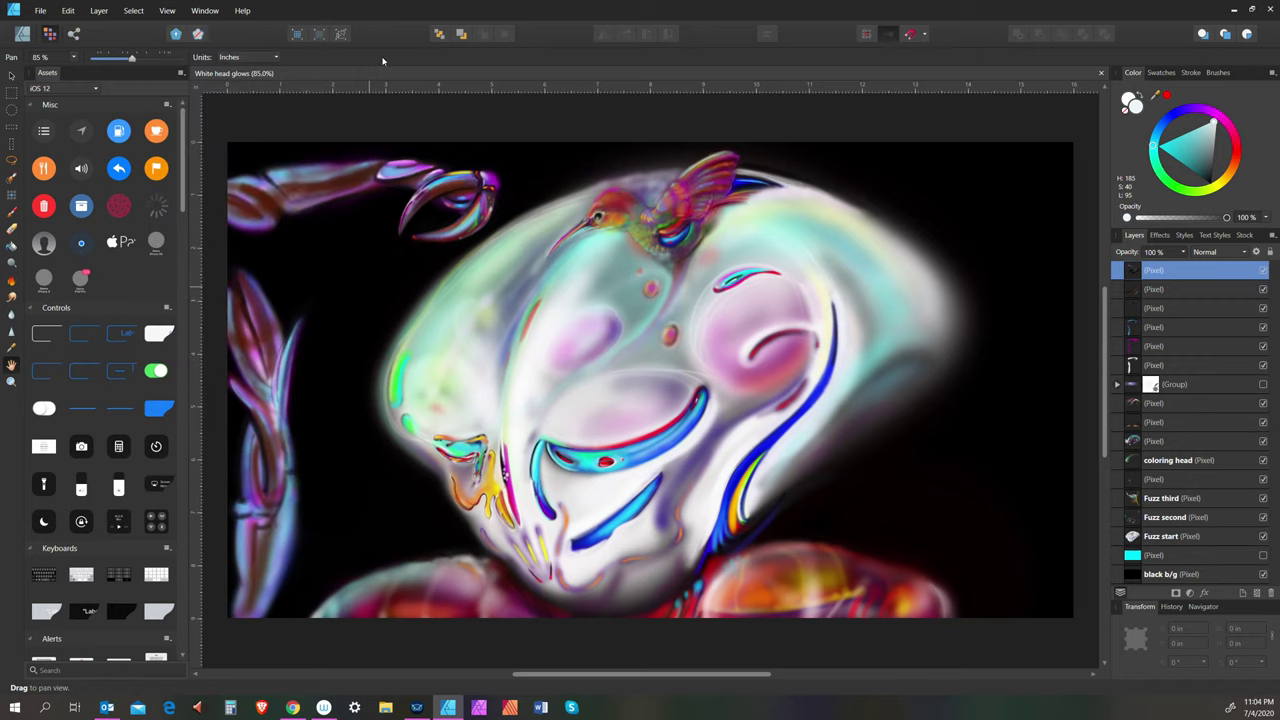
pyautogui.click(167, 10)
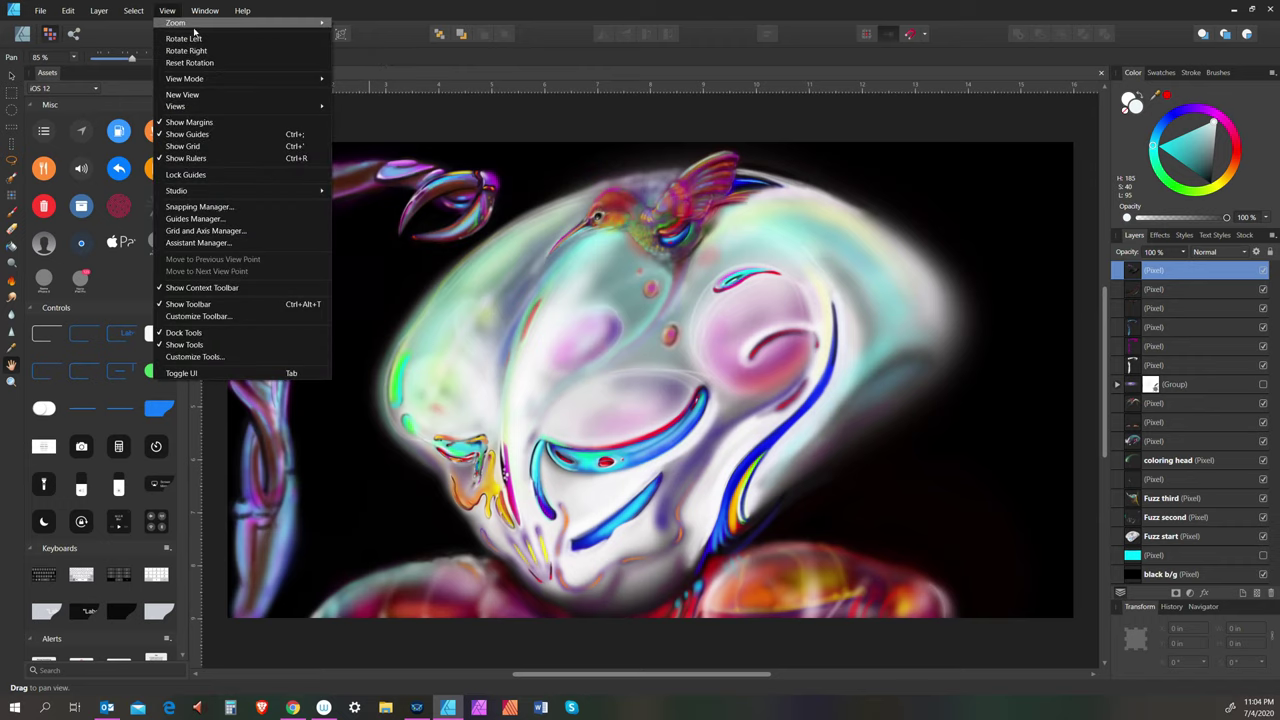
pyautogui.moveTo(265, 28)
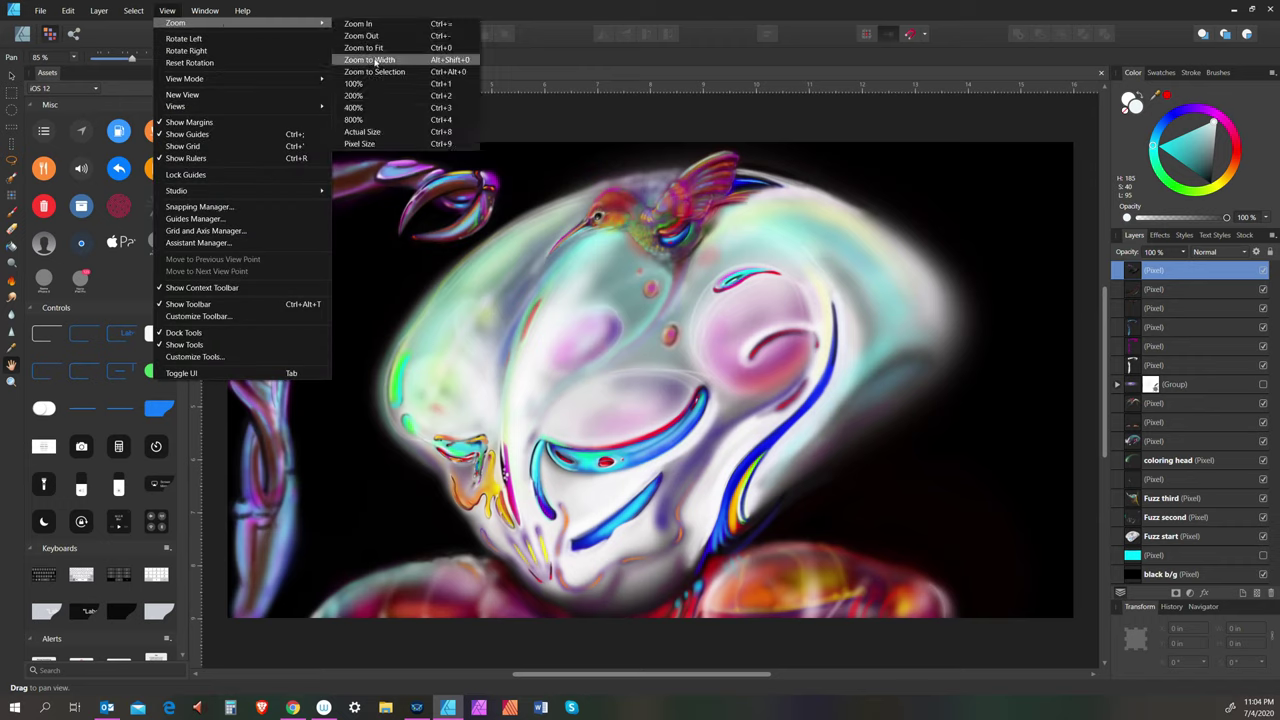
pyautogui.click(373, 56)
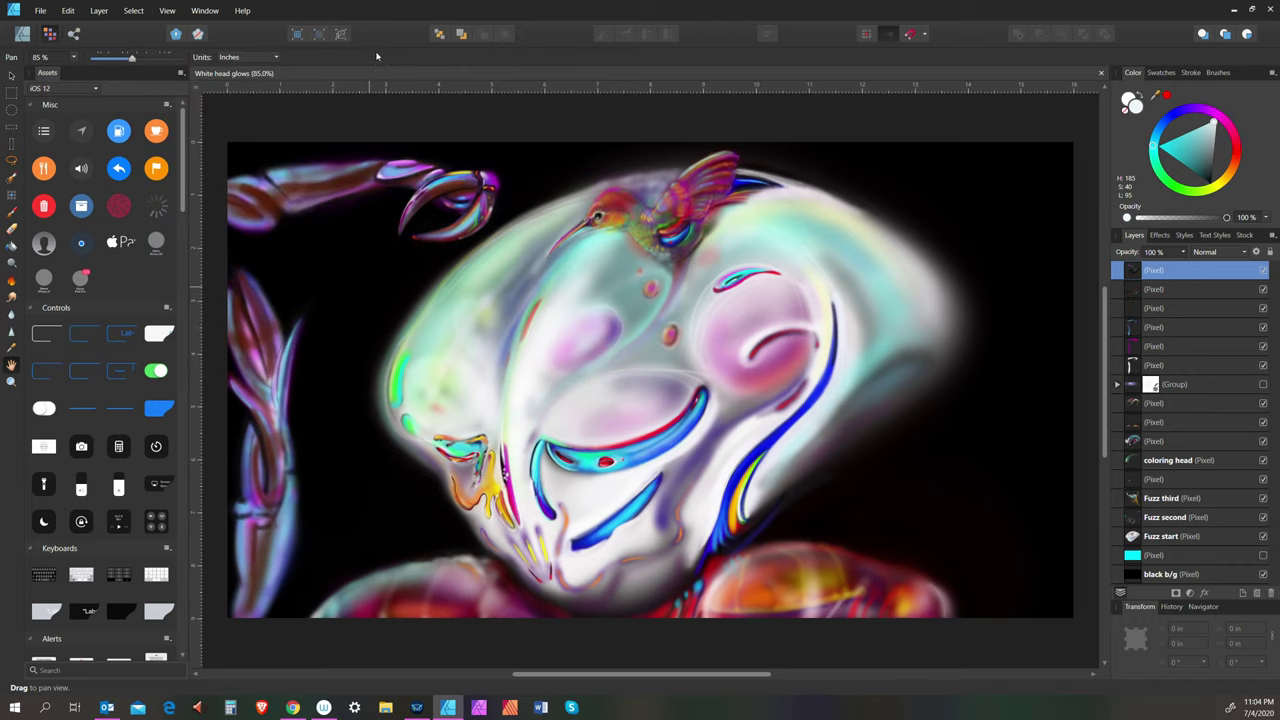
pyautogui.click(167, 10)
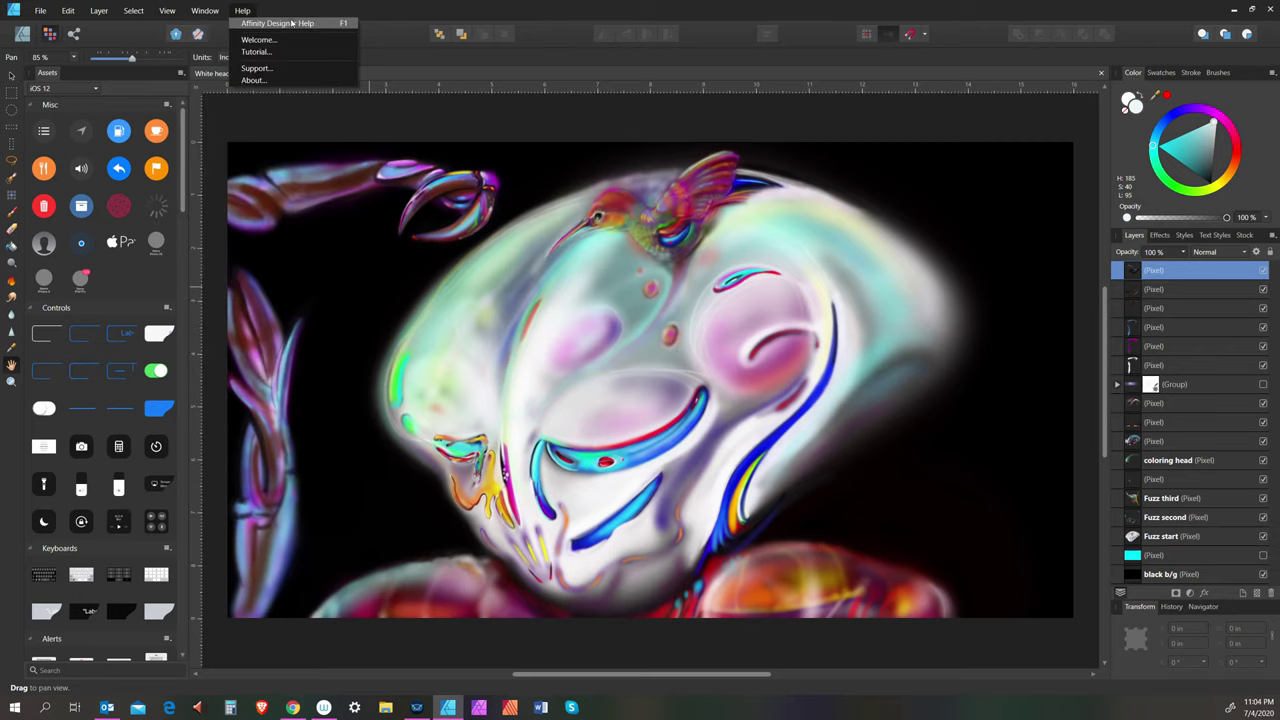
pyautogui.click(205, 10)
pyautogui.click(167, 10)
pyautogui.moveTo(218, 30)
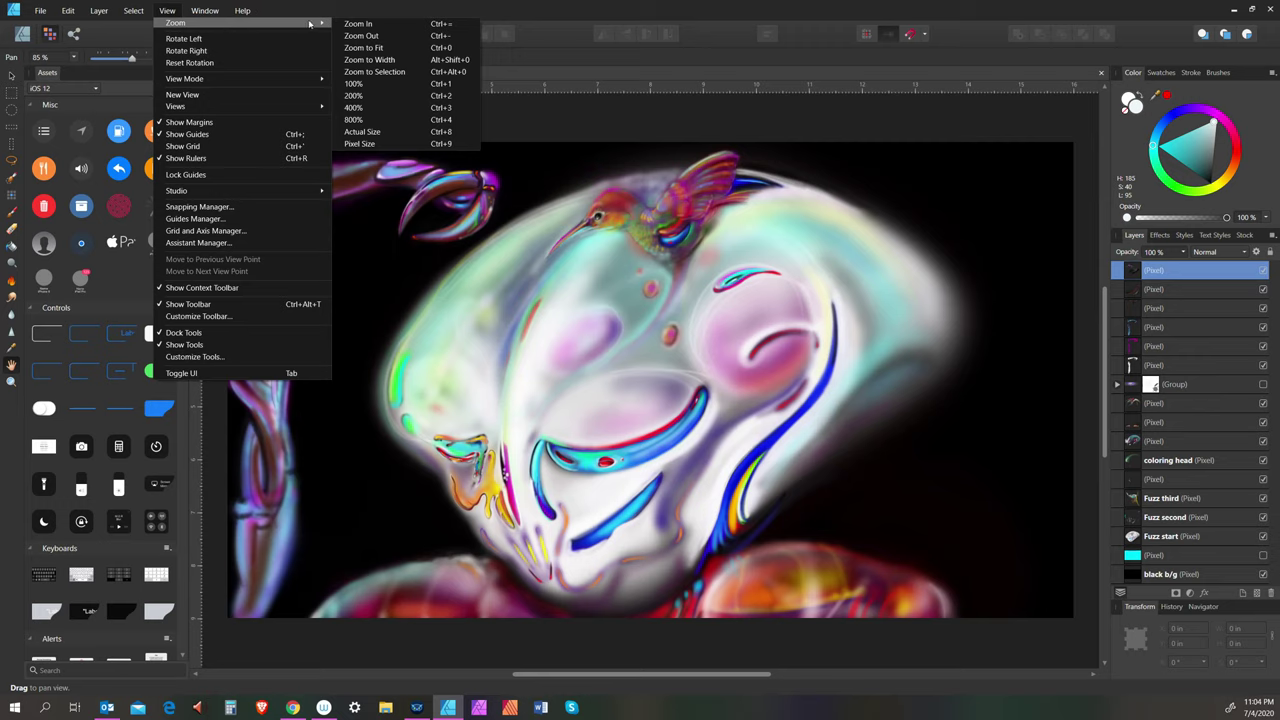
pyautogui.click(387, 62)
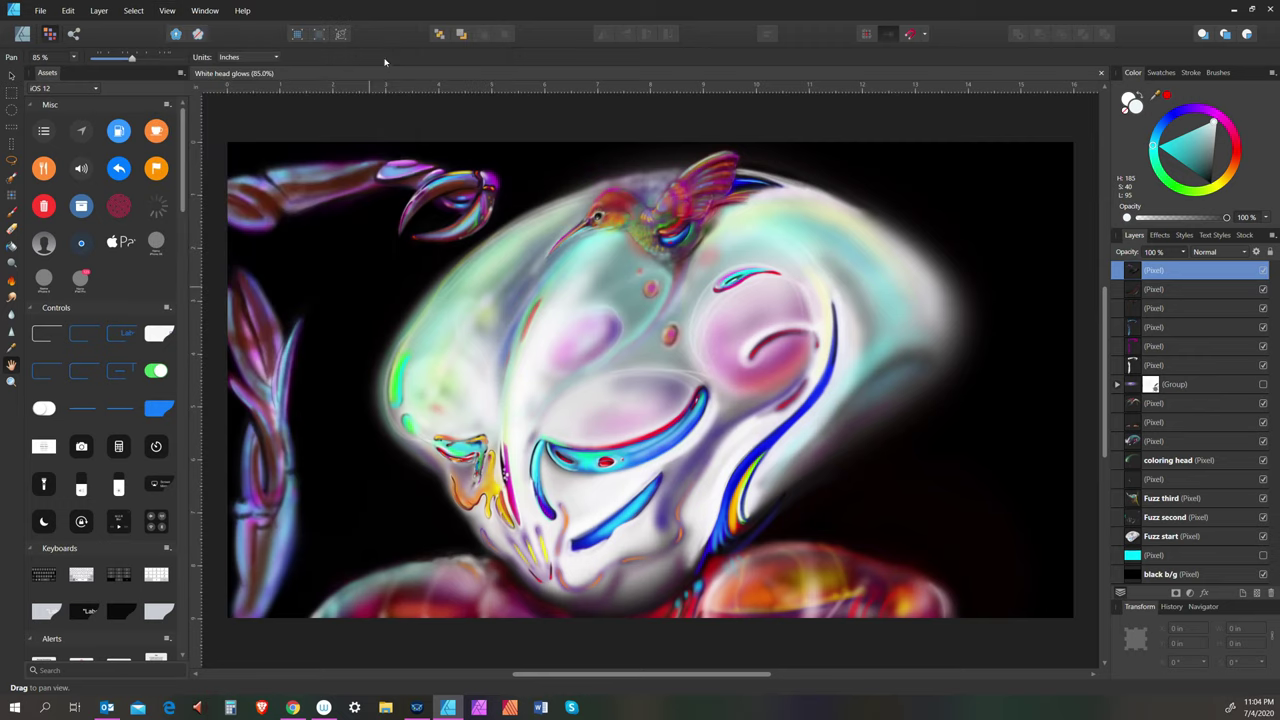
# Inspect the head's details at 200% zoom and return to the whole picture fitted to the window width
pyautogui.click(167, 10)
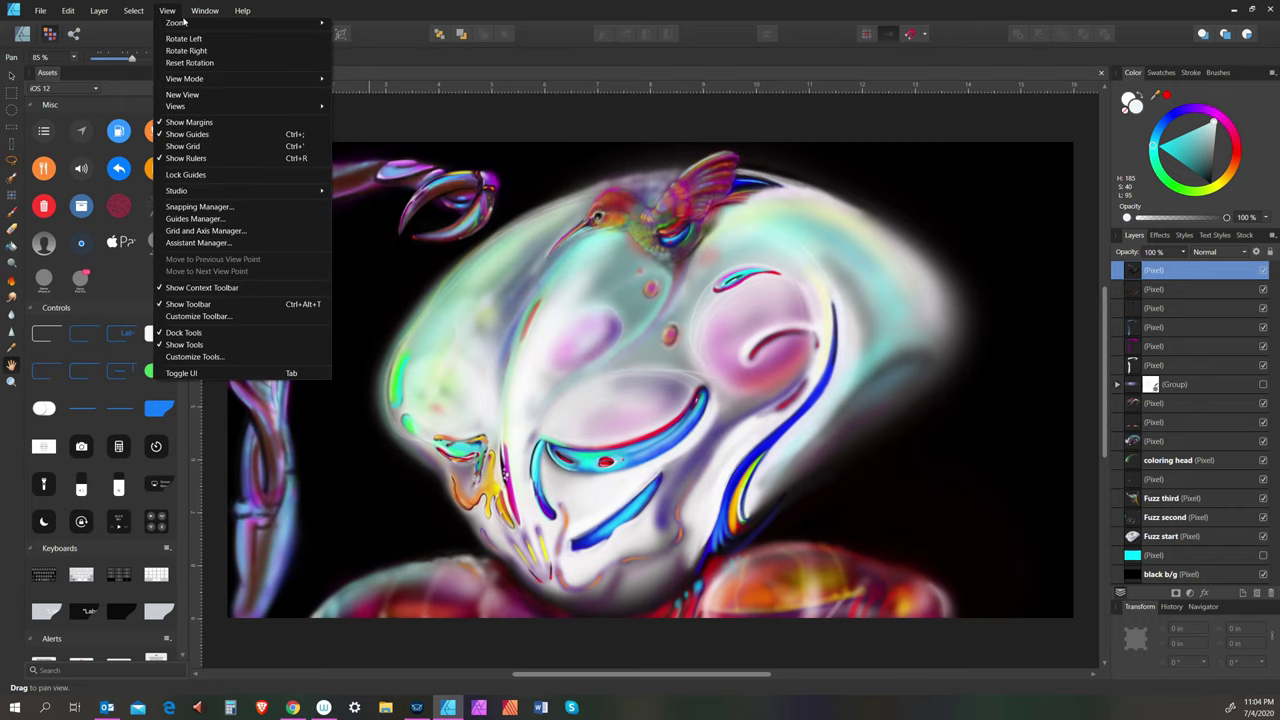
pyautogui.moveTo(283, 30)
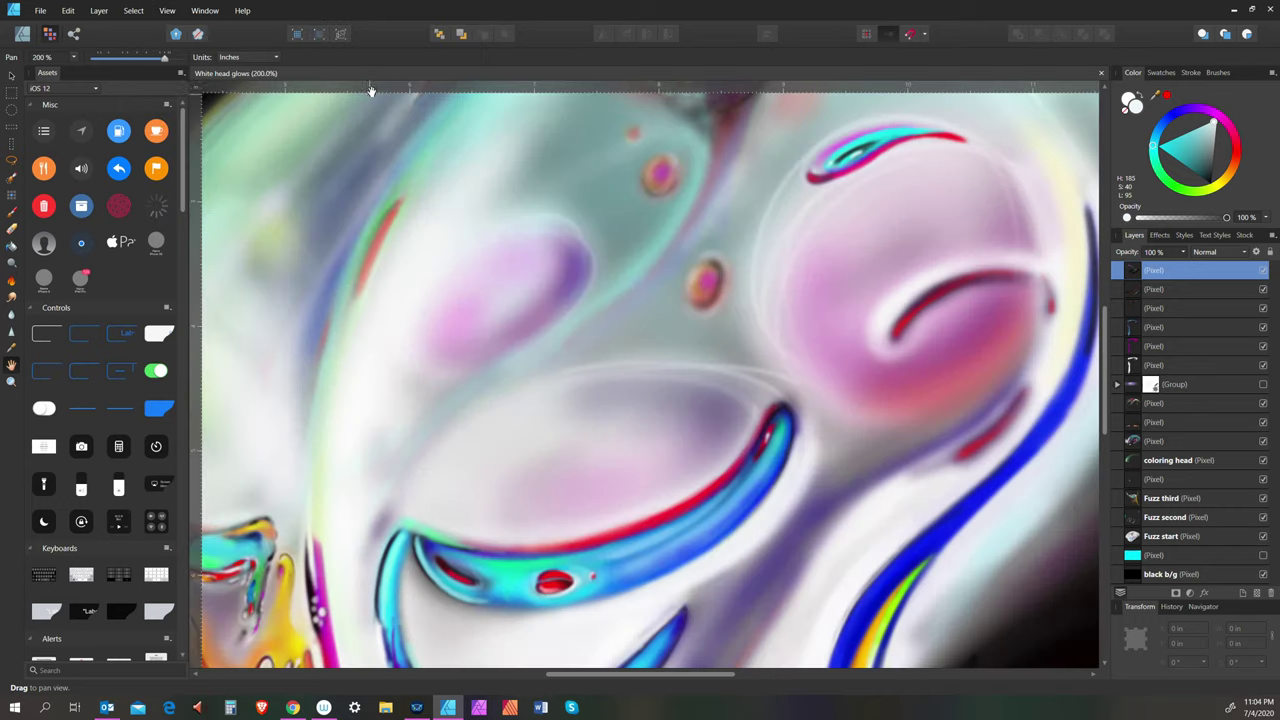
pyautogui.click(353, 95)
pyautogui.click(167, 10)
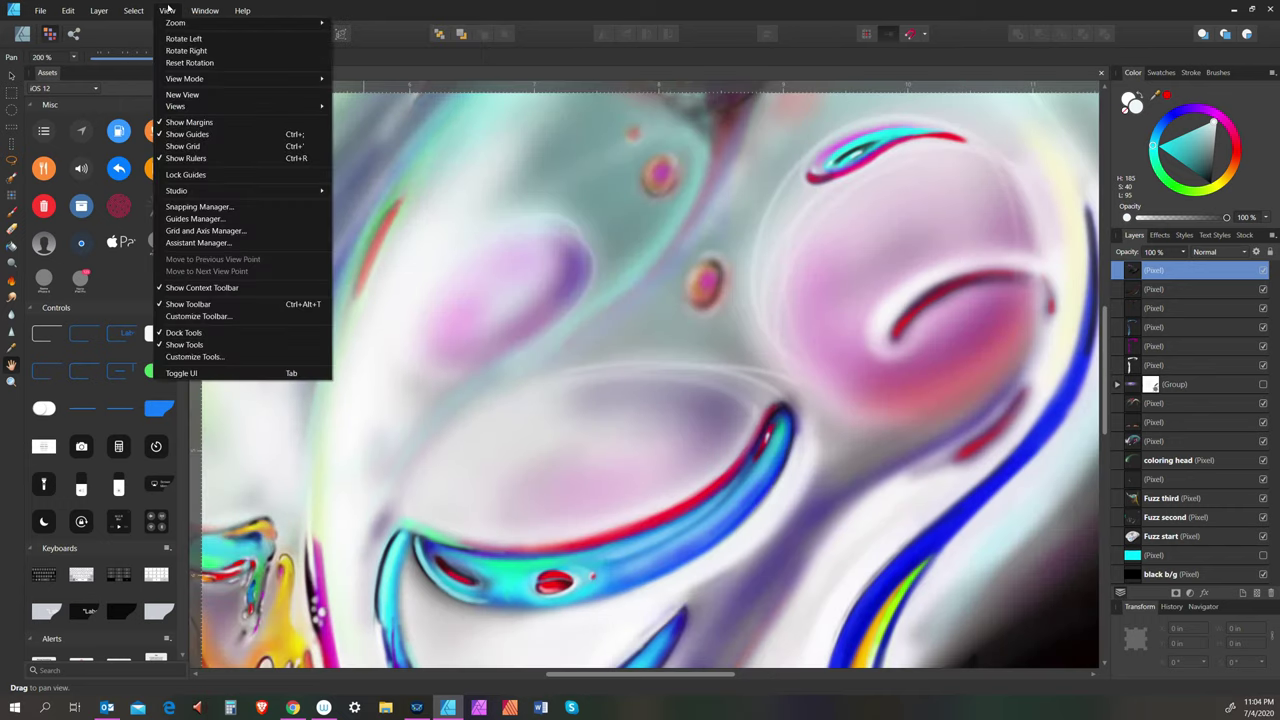
pyautogui.moveTo(316, 26)
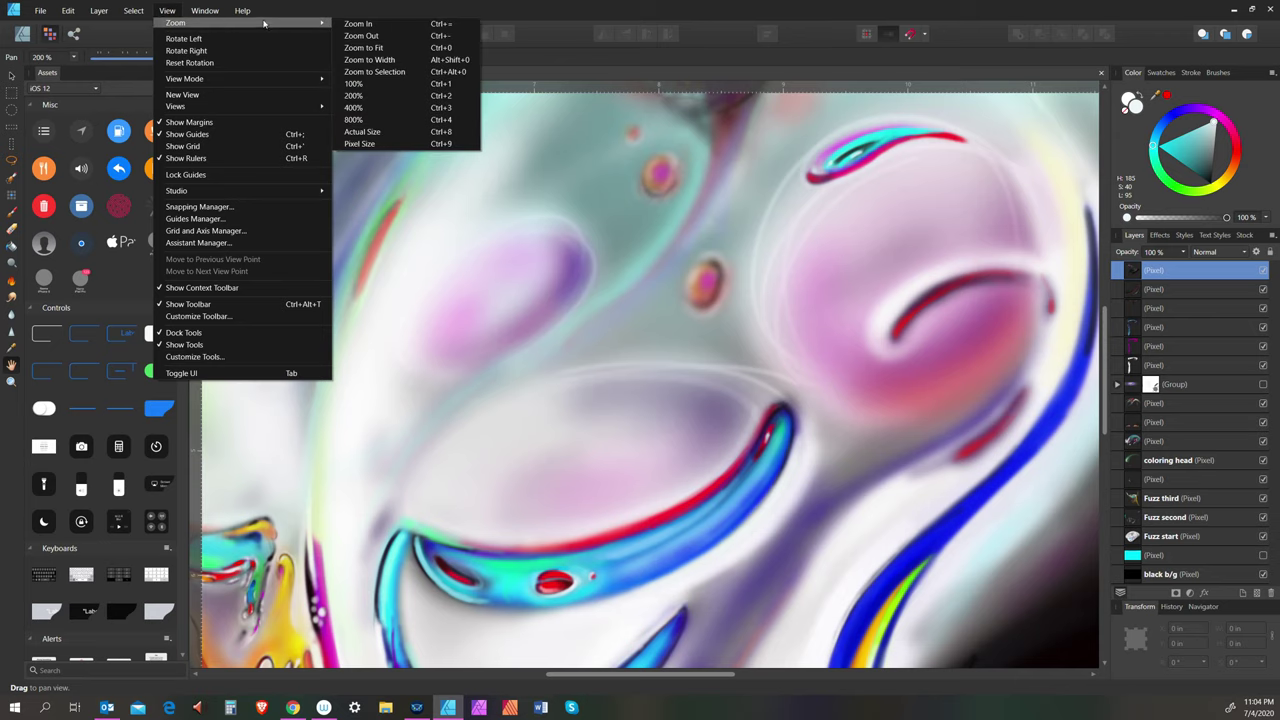
pyautogui.click(390, 62)
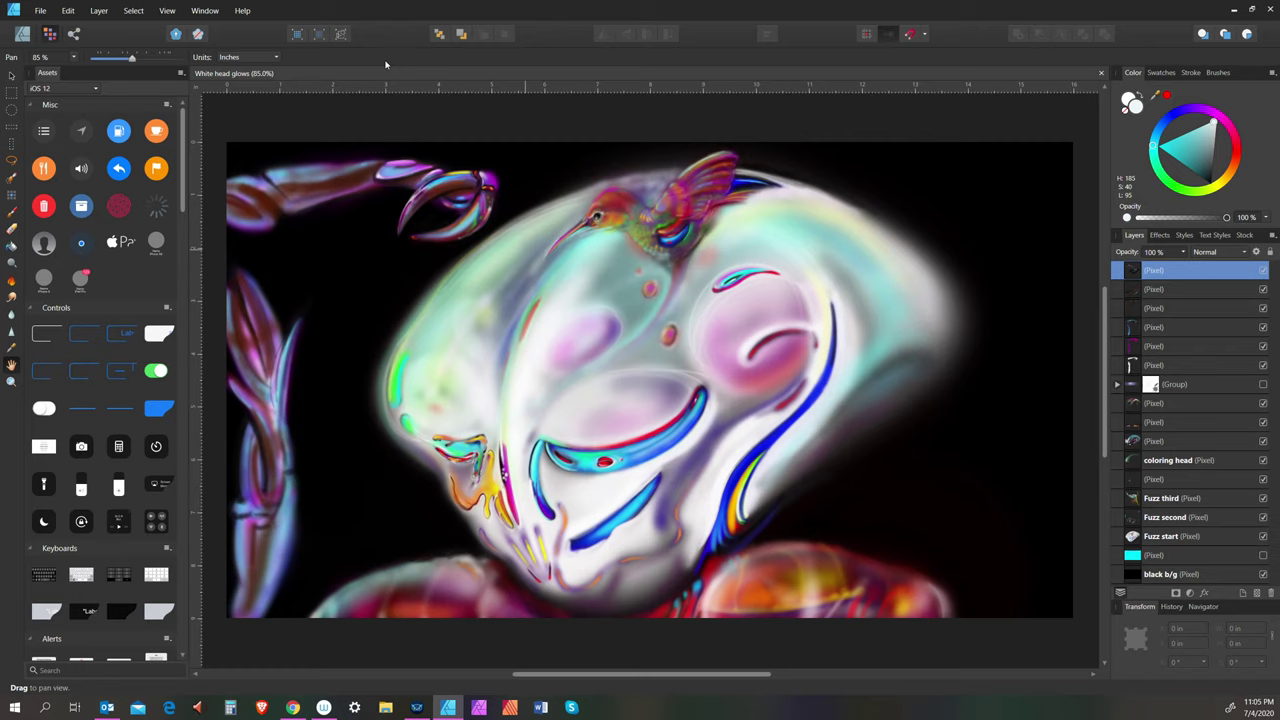
# Export the whole document as a best-quality JPEG resized to 1000 px wide
pyautogui.click(40, 10)
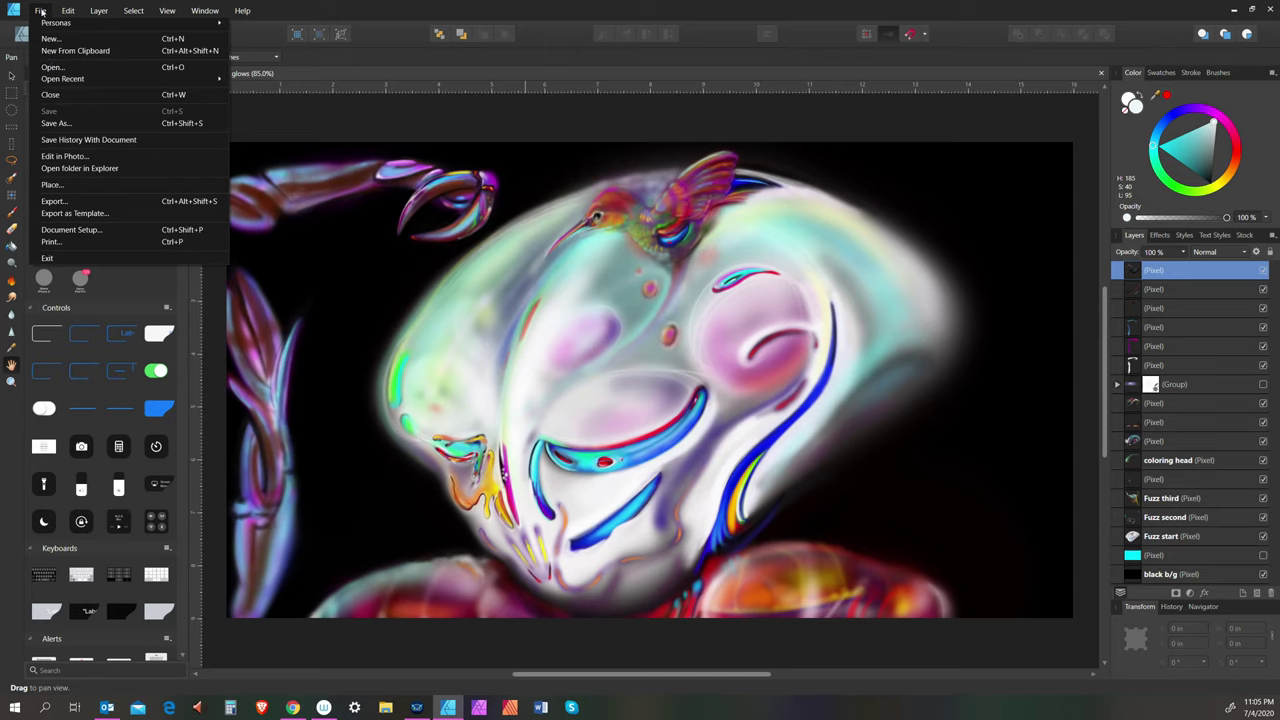
pyautogui.click(42, 14)
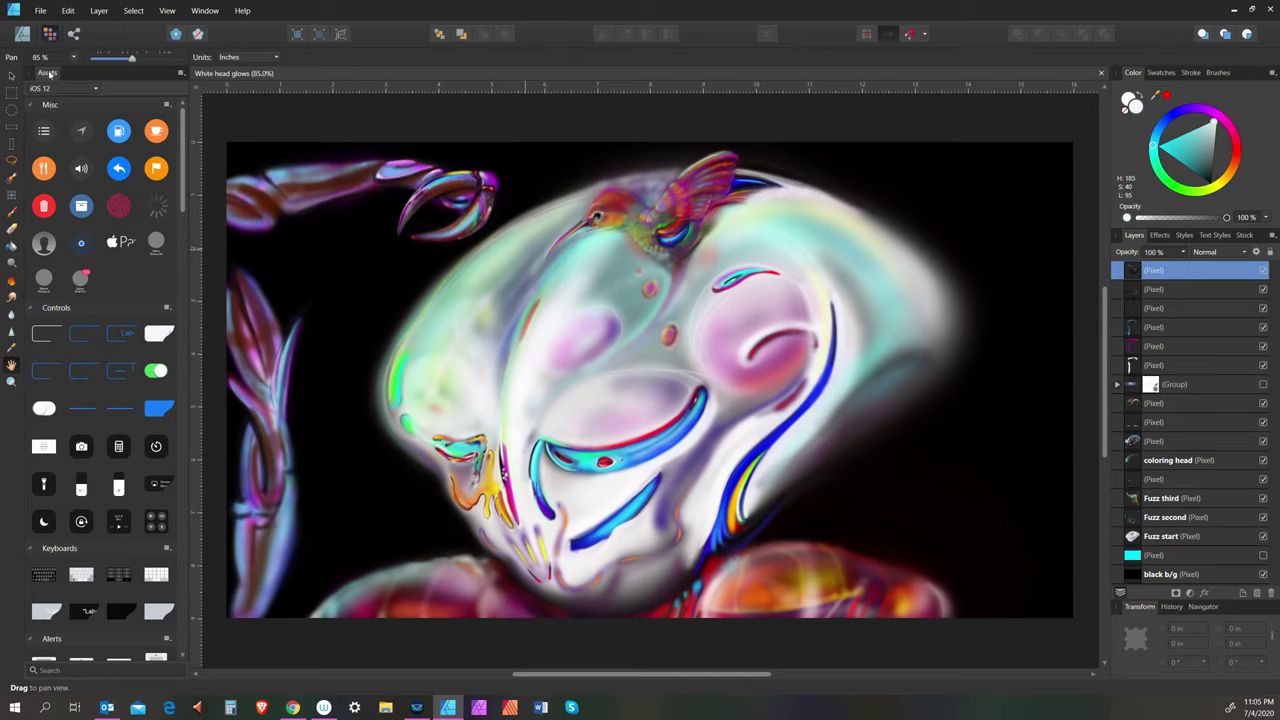
pyautogui.click(42, 14)
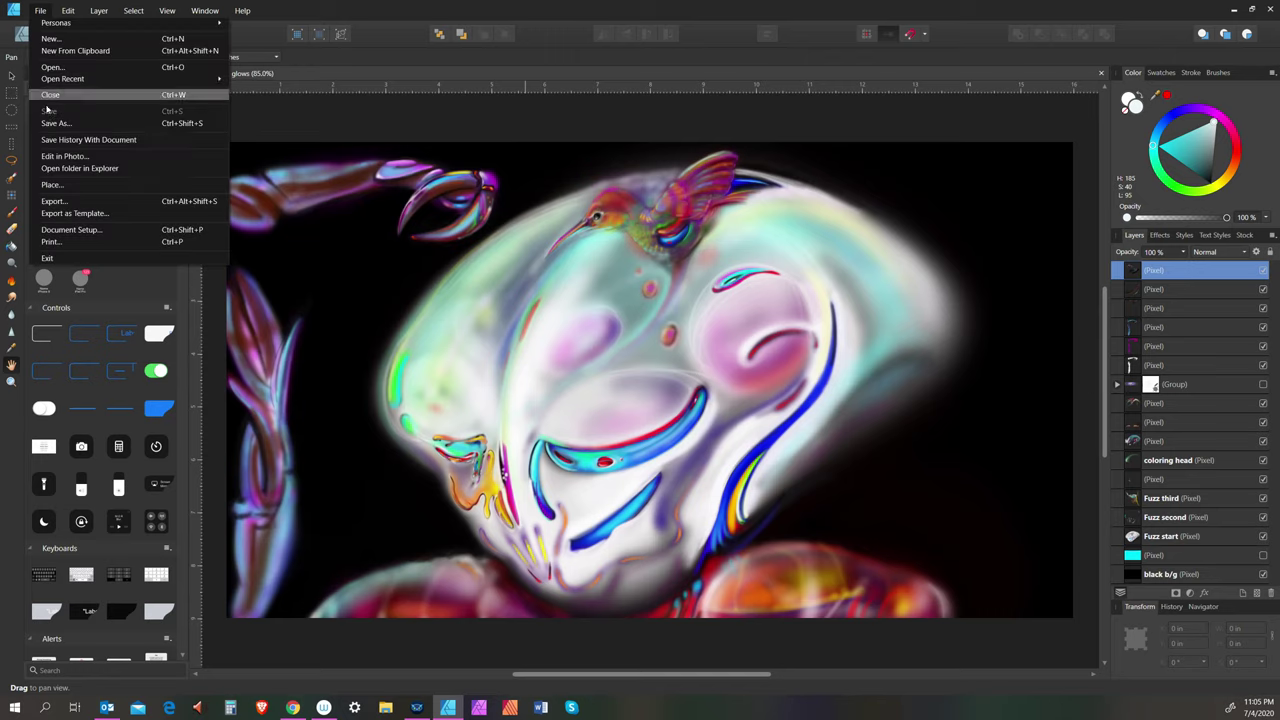
pyautogui.click(53, 201)
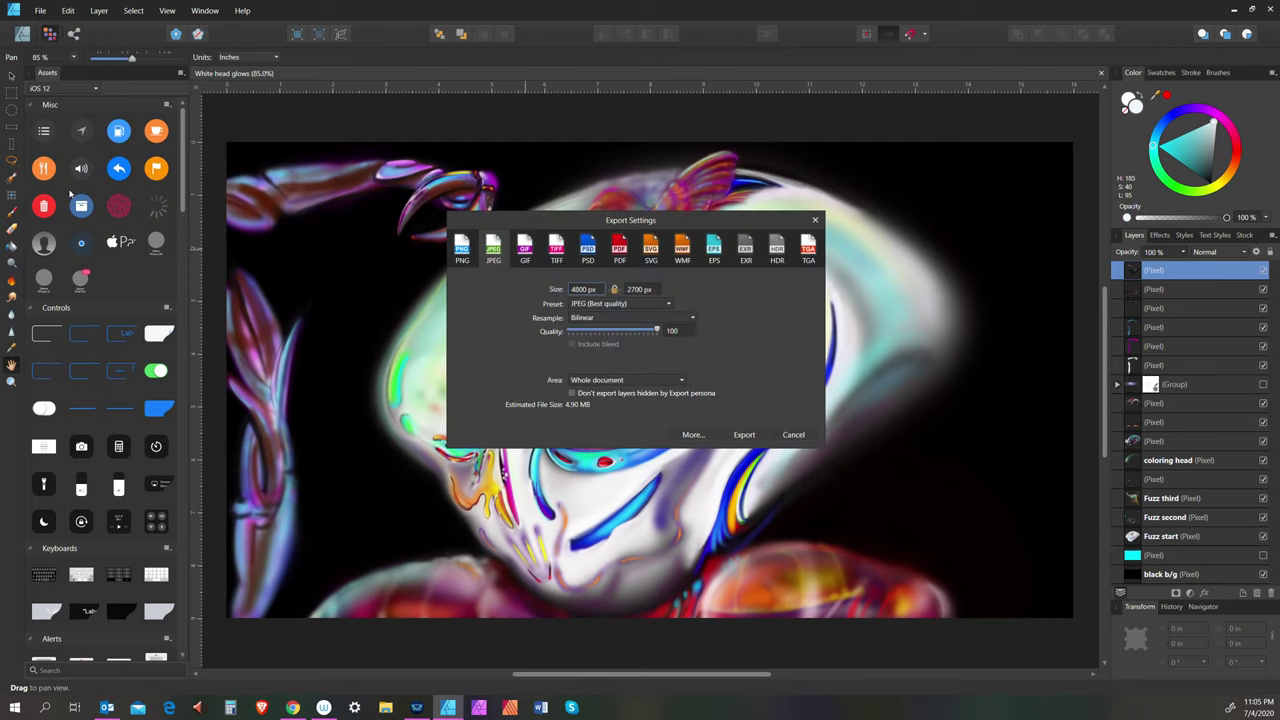
pyautogui.click(583, 288)
pyautogui.write('1000')
pyautogui.click(650, 286)
pyautogui.click(744, 434)
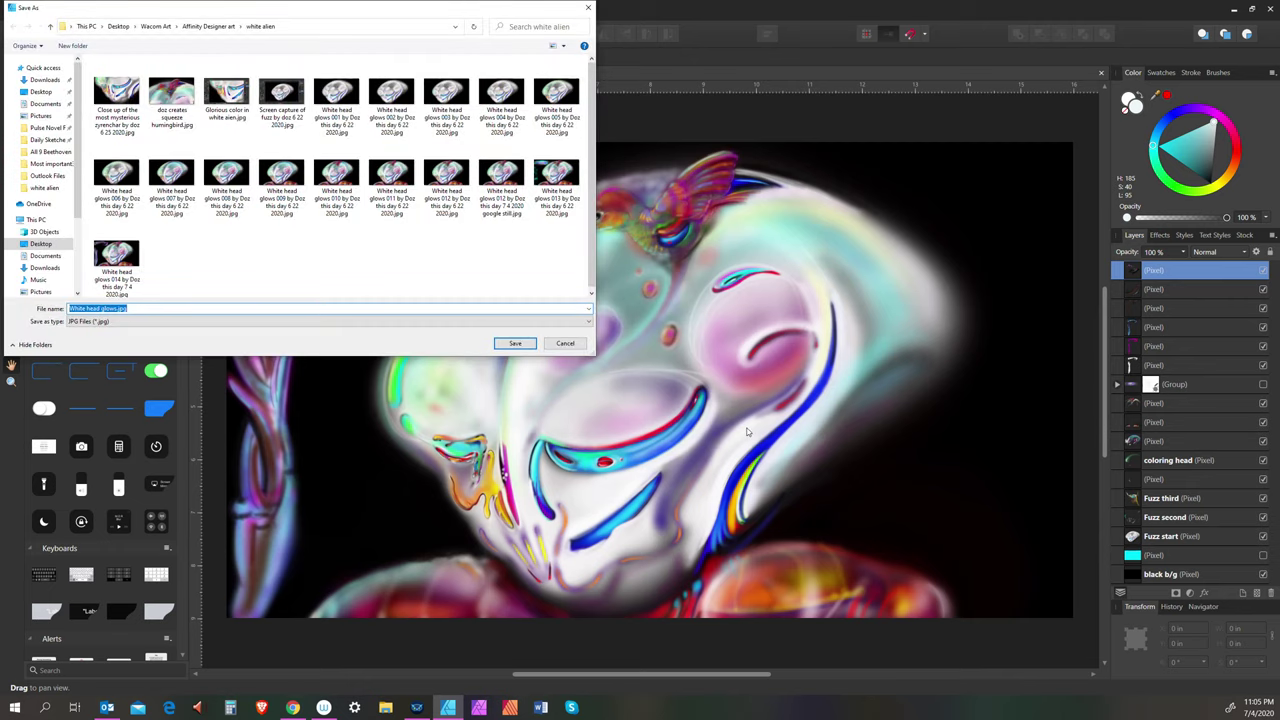
# Reuse the file name of the existing White head glows 014 JPEG for the export and try to edit its number
pyautogui.click(128, 260)
pyautogui.click(172, 309)
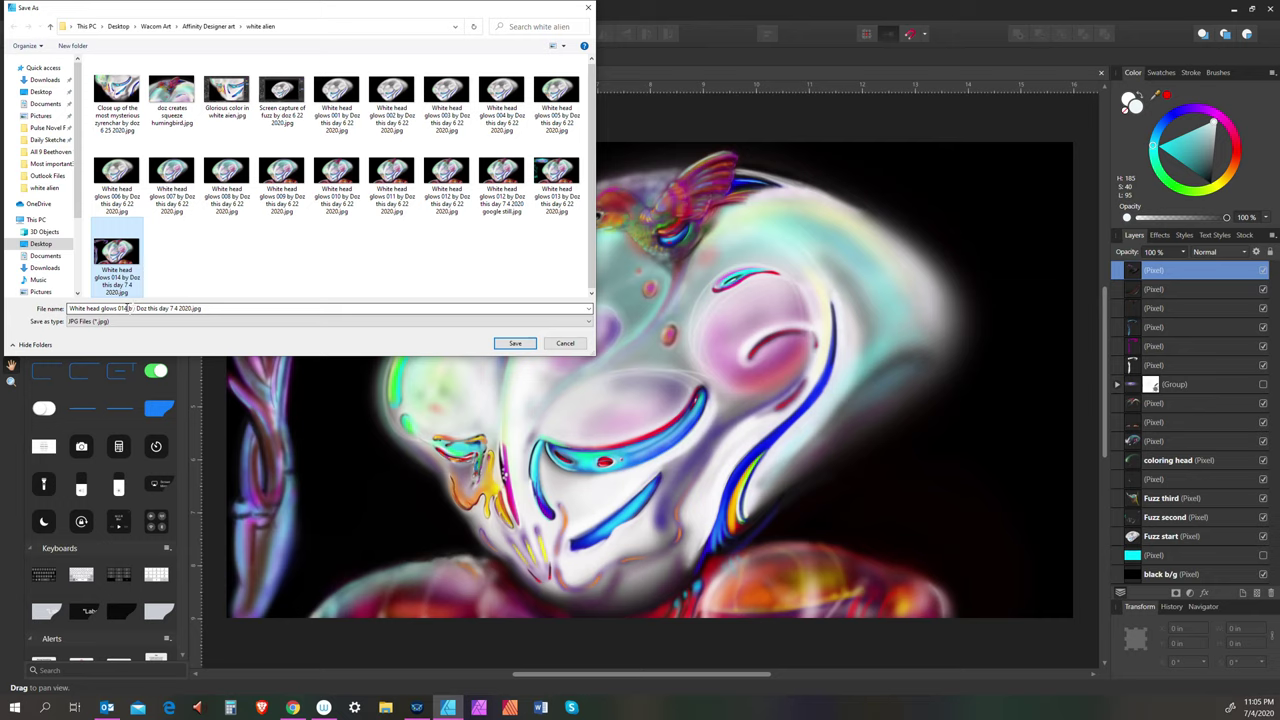
pyautogui.rightClick(127, 308)
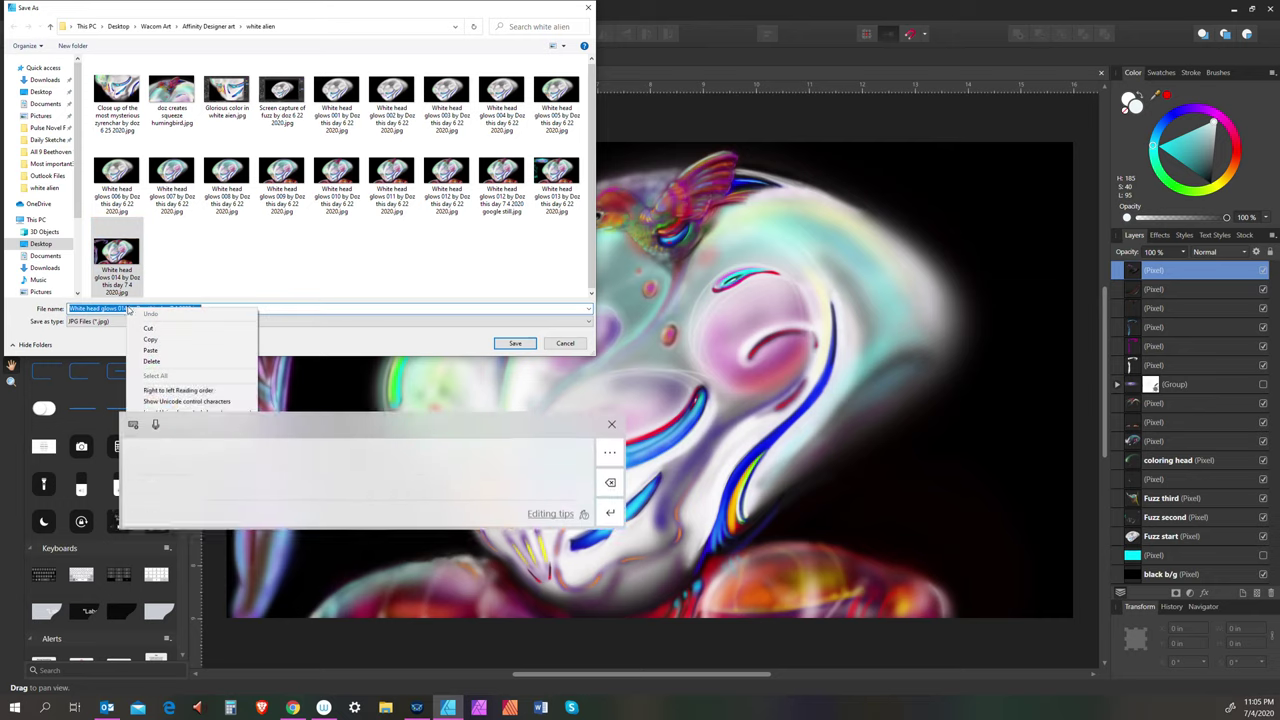
pyautogui.click(338, 266)
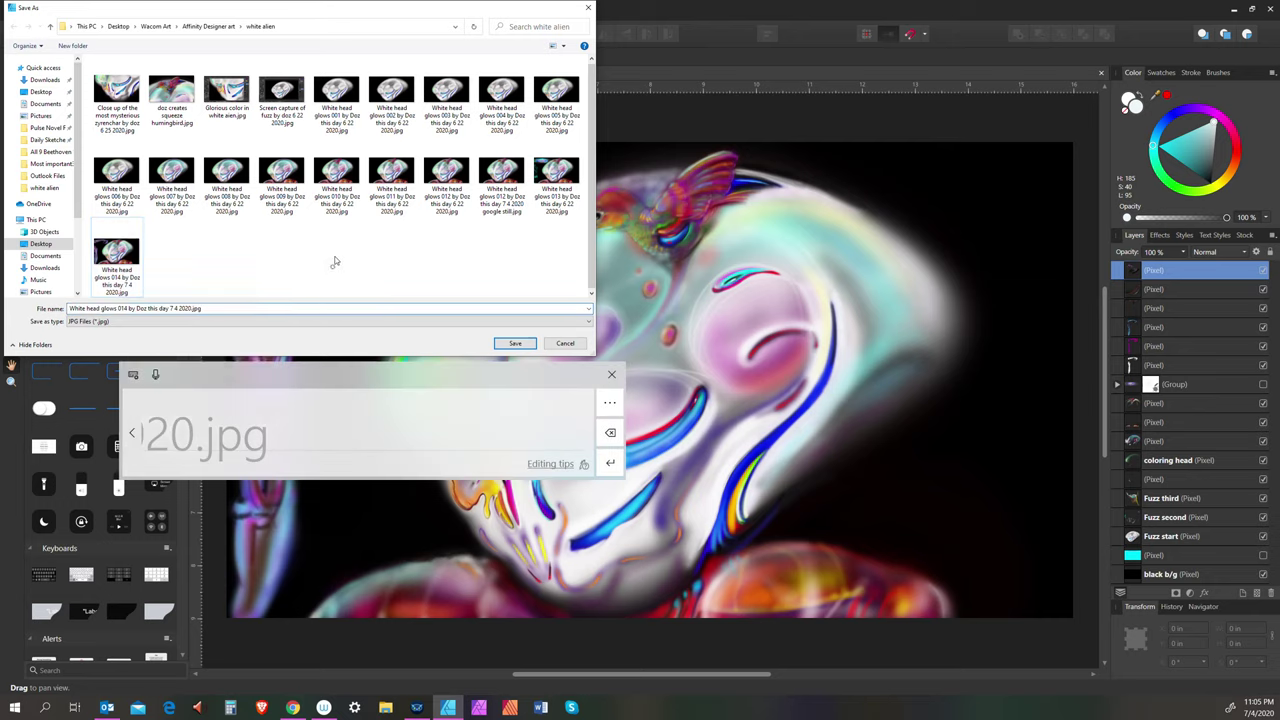
pyautogui.click(127, 308)
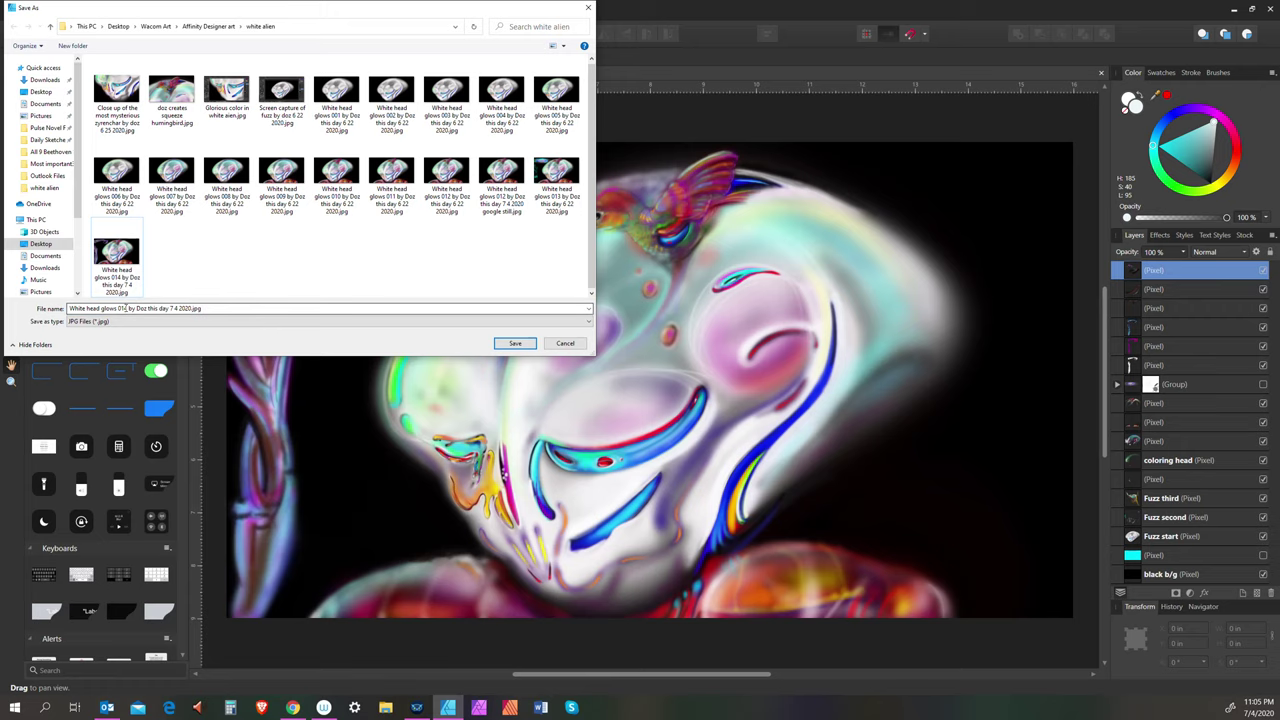
pyautogui.rightClick(127, 308)
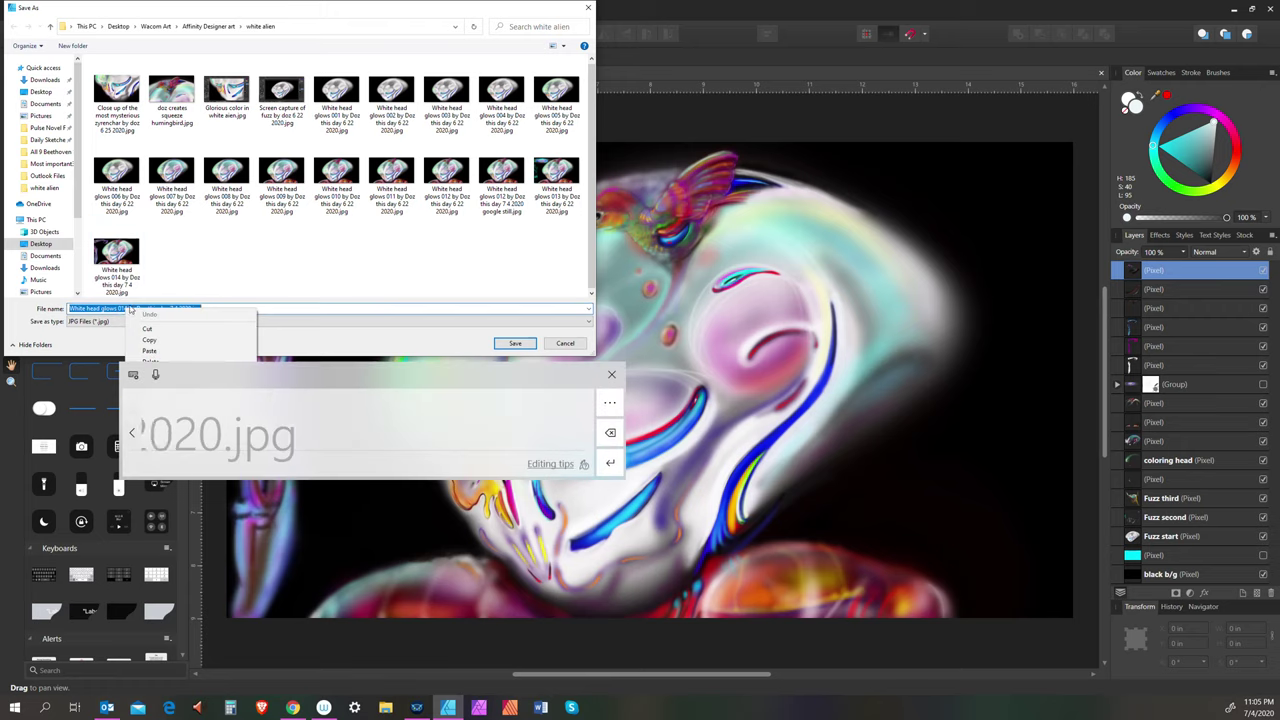
pyautogui.click(134, 308)
pyautogui.click(127, 308)
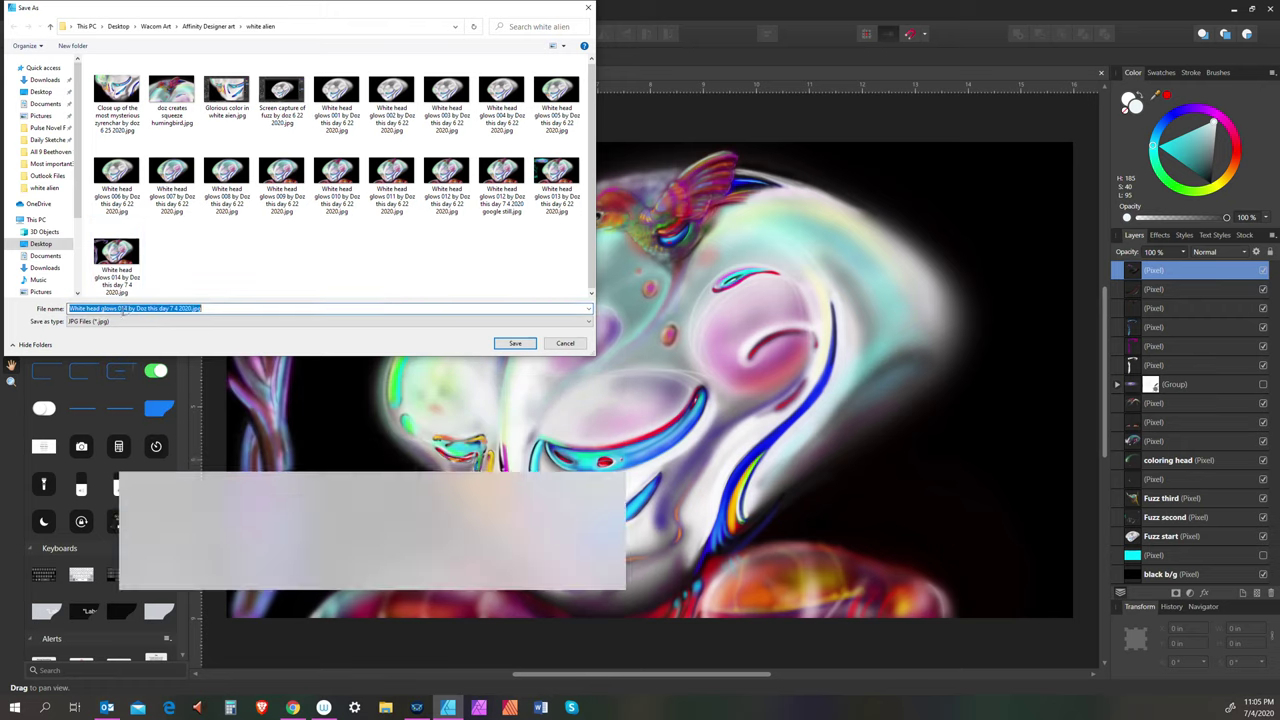
pyautogui.click(127, 308)
pyautogui.click(127, 308)
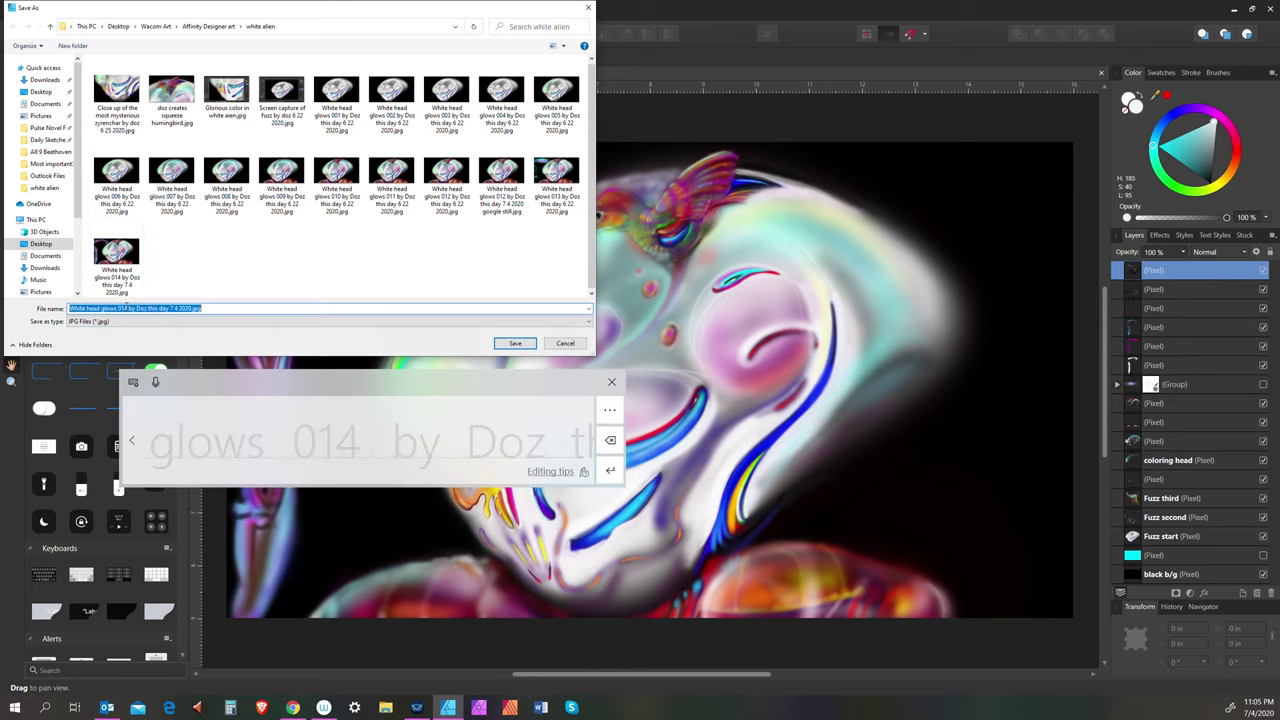
pyautogui.click(271, 261)
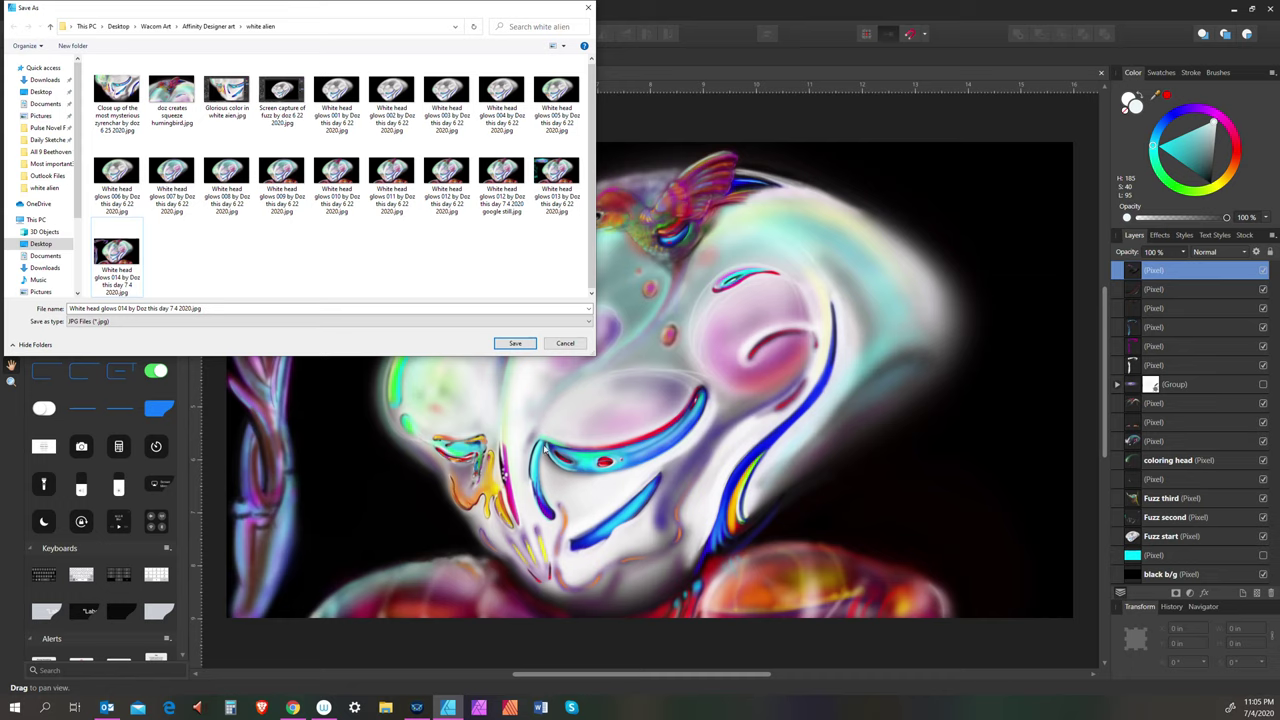
# Change the number in the export's file name to 015 and save the JPEG in the white alien folder
pyautogui.click(137, 309)
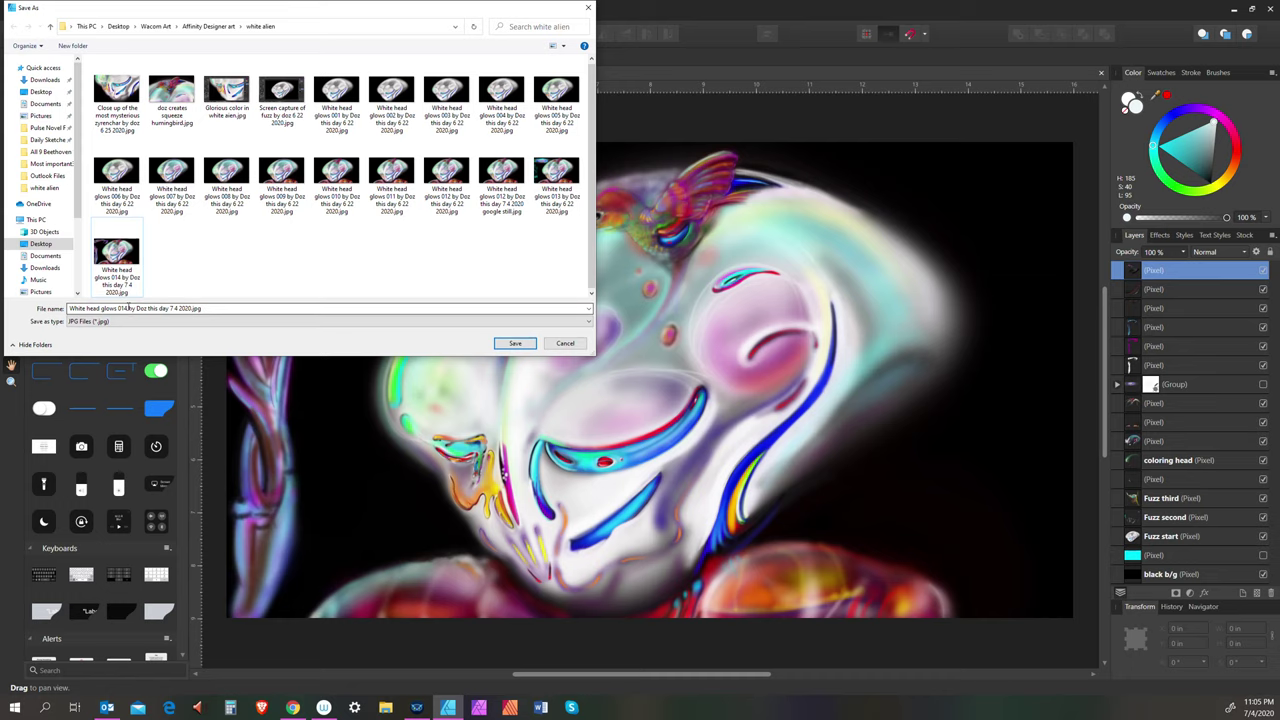
pyautogui.click(128, 309)
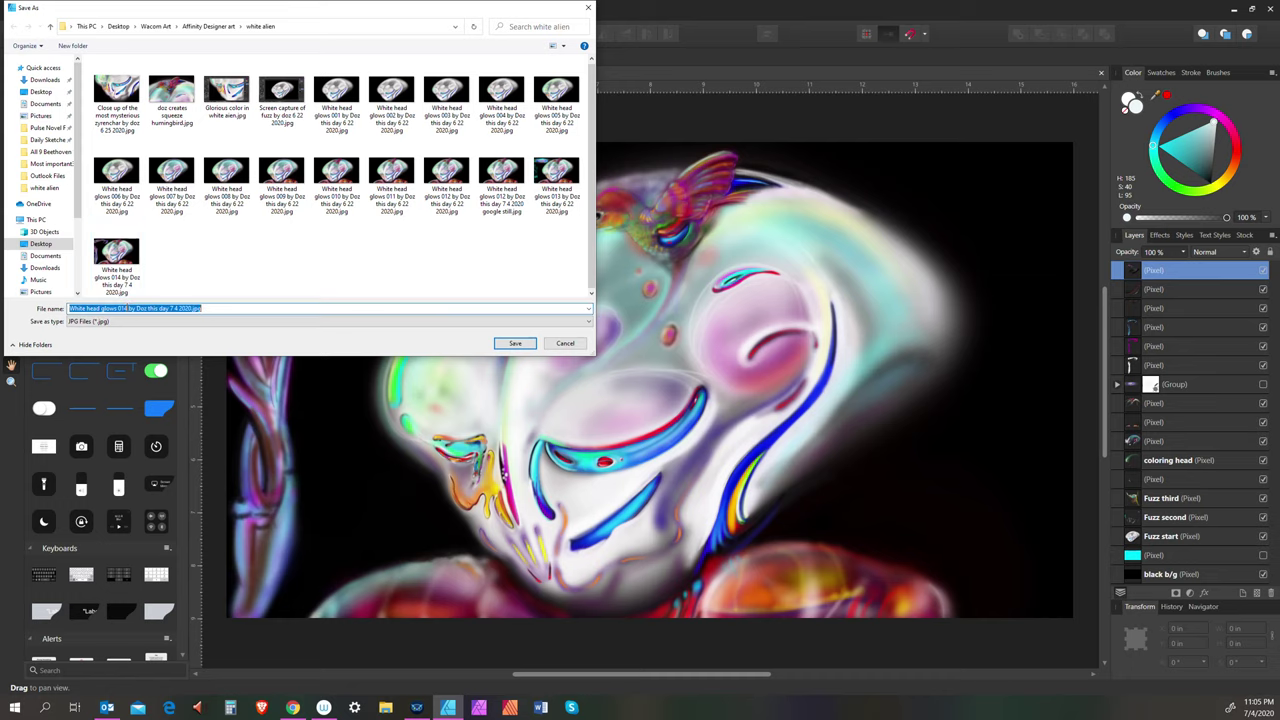
pyautogui.click(126, 309)
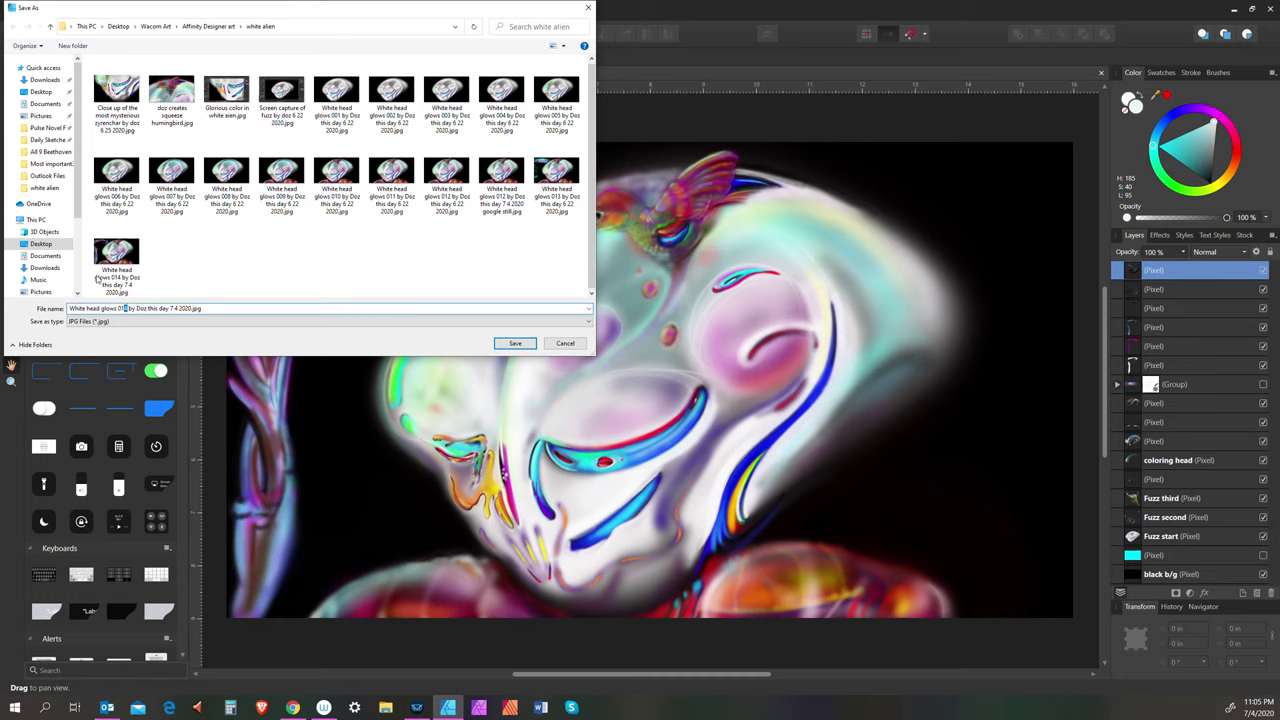
pyautogui.moveTo(121, 309); pyautogui.dragTo(127, 309)
pyautogui.click(515, 343)
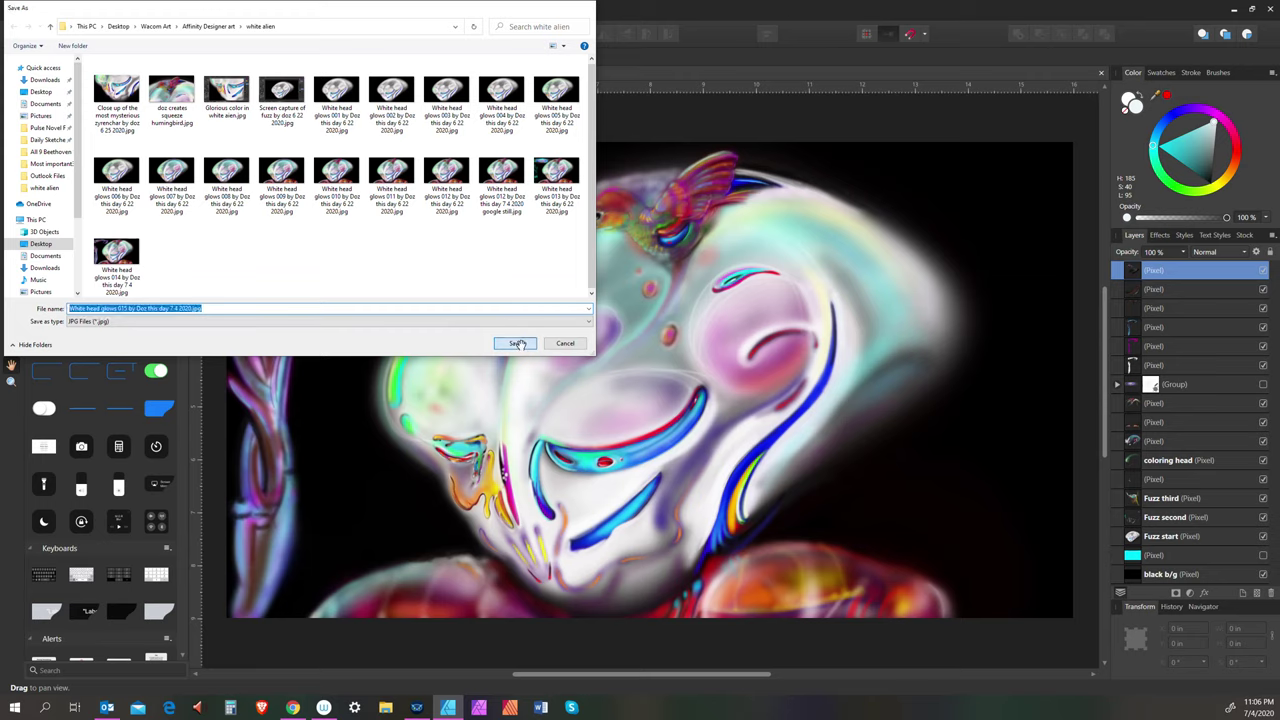